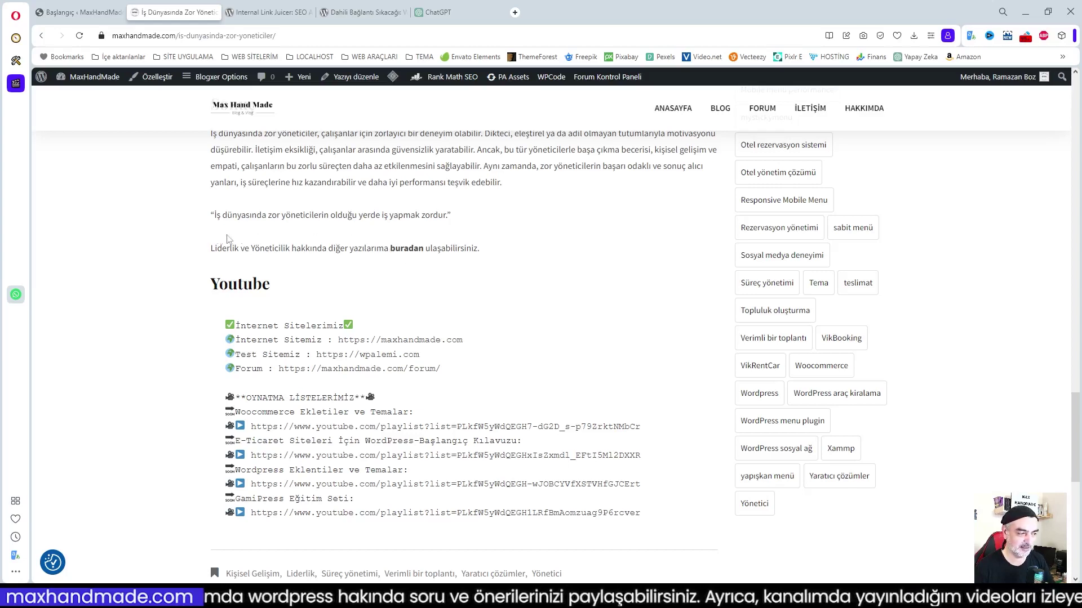
- Look through the "İş Dünyasında Zor Yöneticiler" post, examining its keyword list, conclusion, in-text links and YouTube links section
scroll(521, 326, "down", 1)
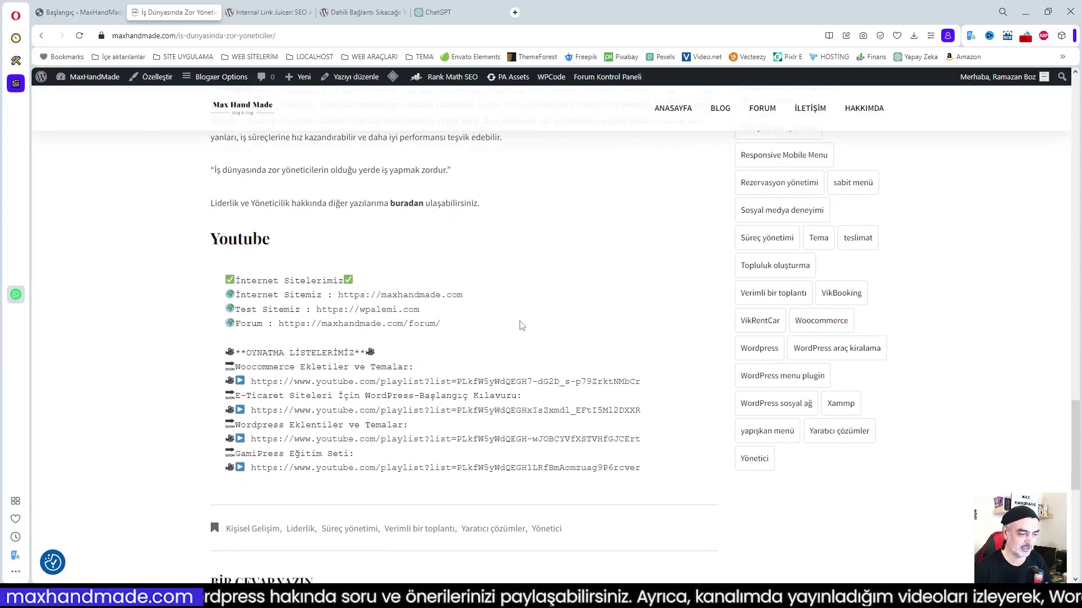
scroll(521, 326, "up", 4)
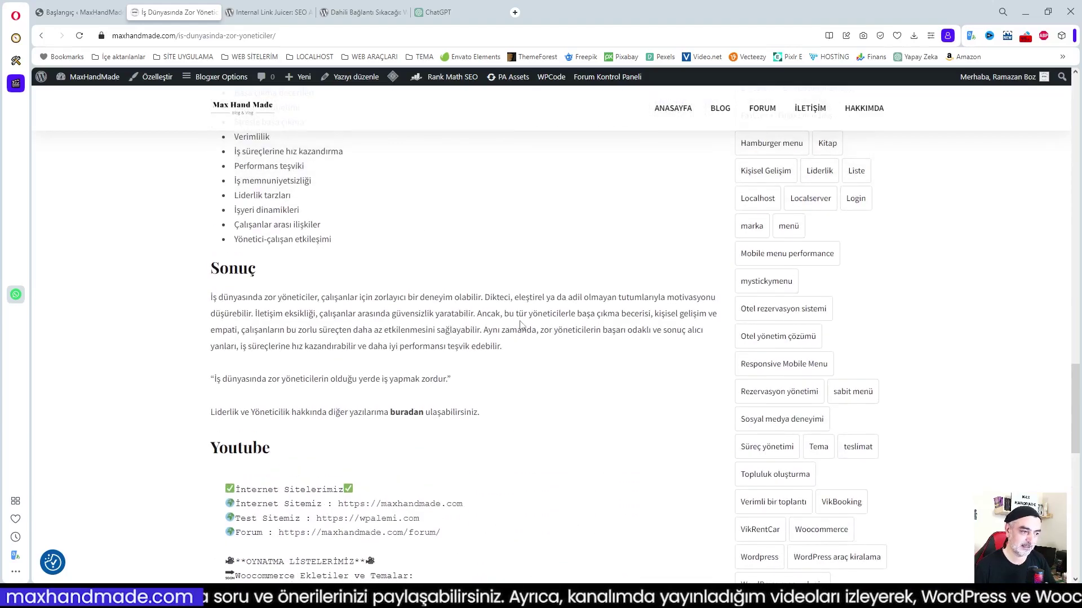
scroll(521, 326, "up", 10)
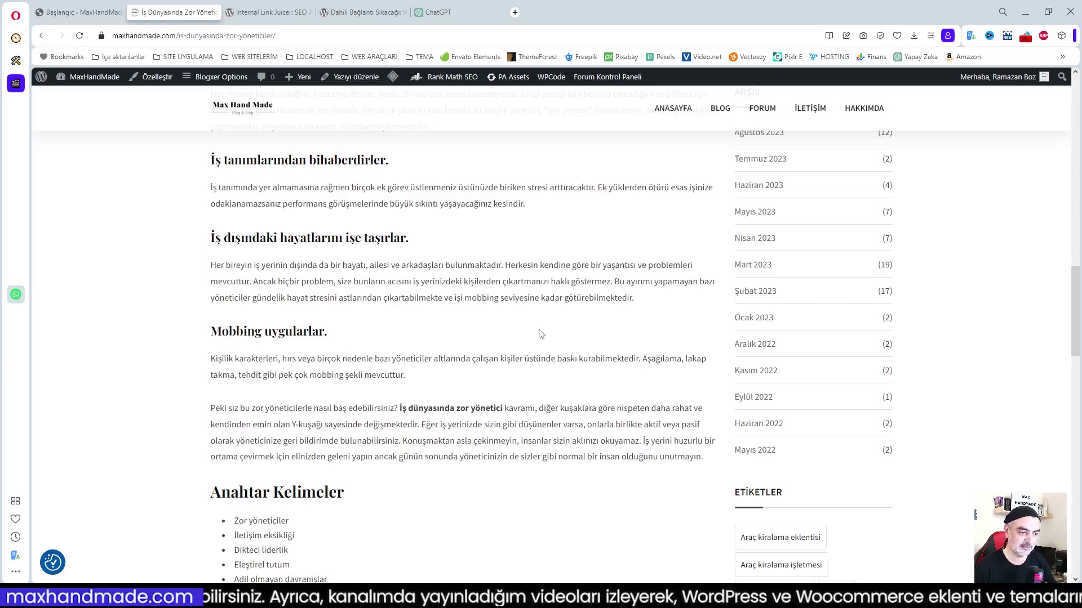
scroll(576, 326, "down", 9)
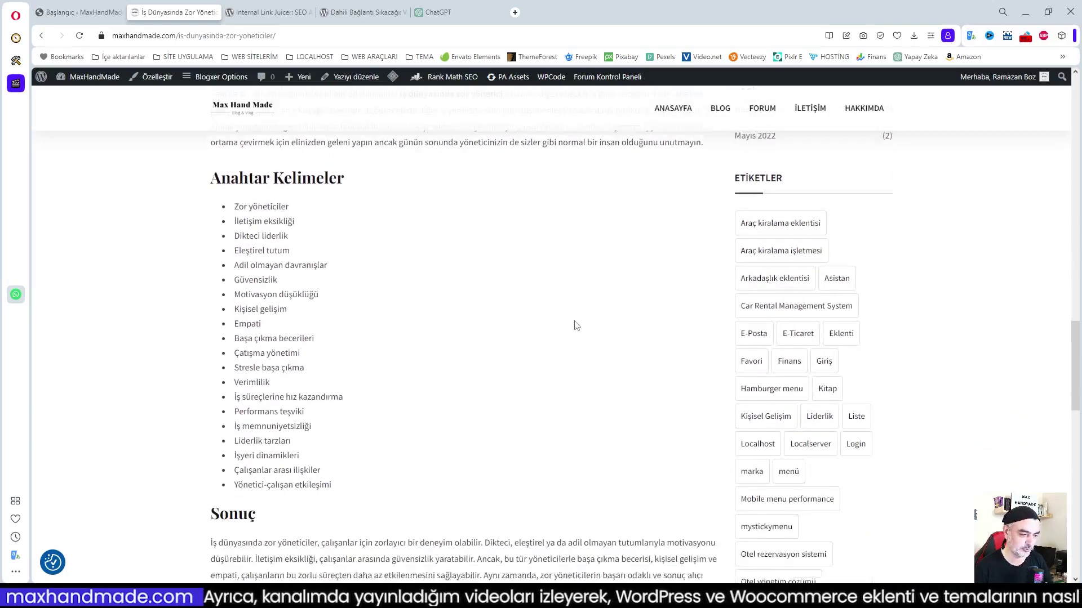
scroll(577, 326, "down", 4)
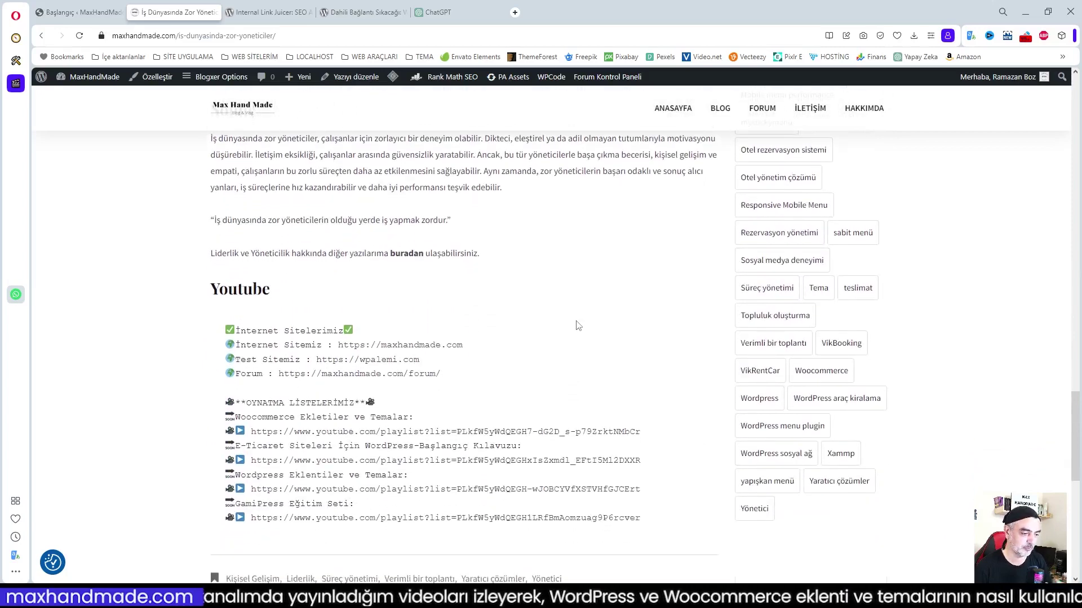
scroll(576, 325, "down", 2)
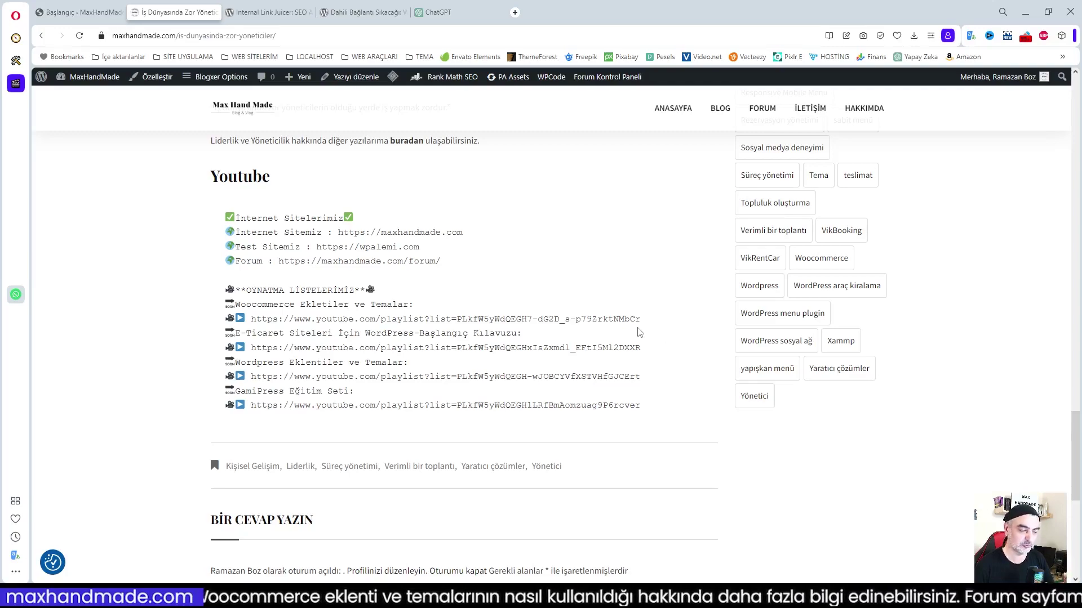
scroll(638, 330, "down", 5)
scroll(637, 331, "up", 20)
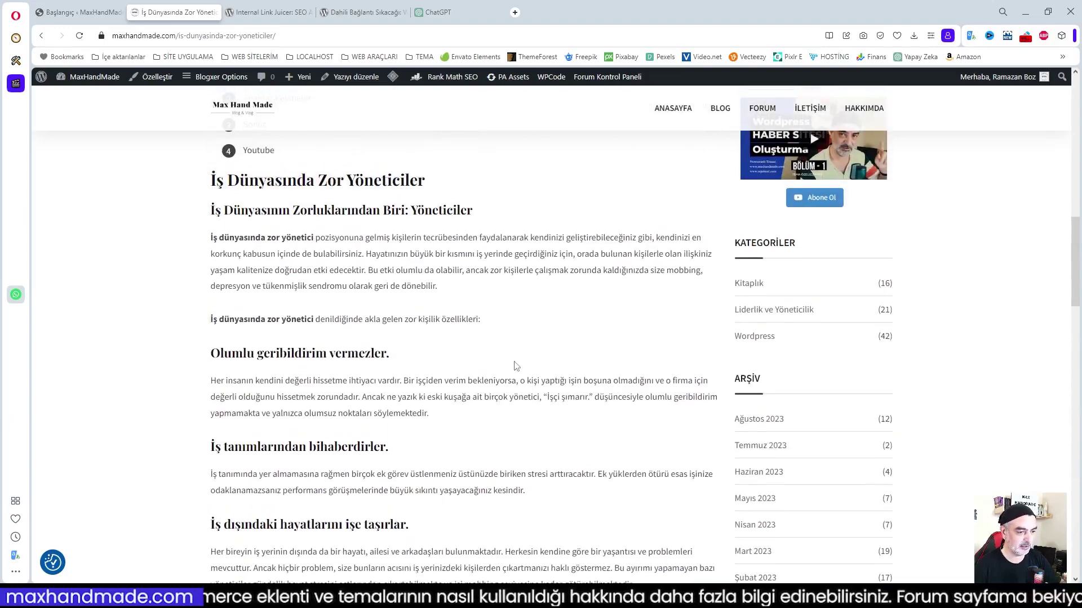
scroll(513, 366, "up", 10)
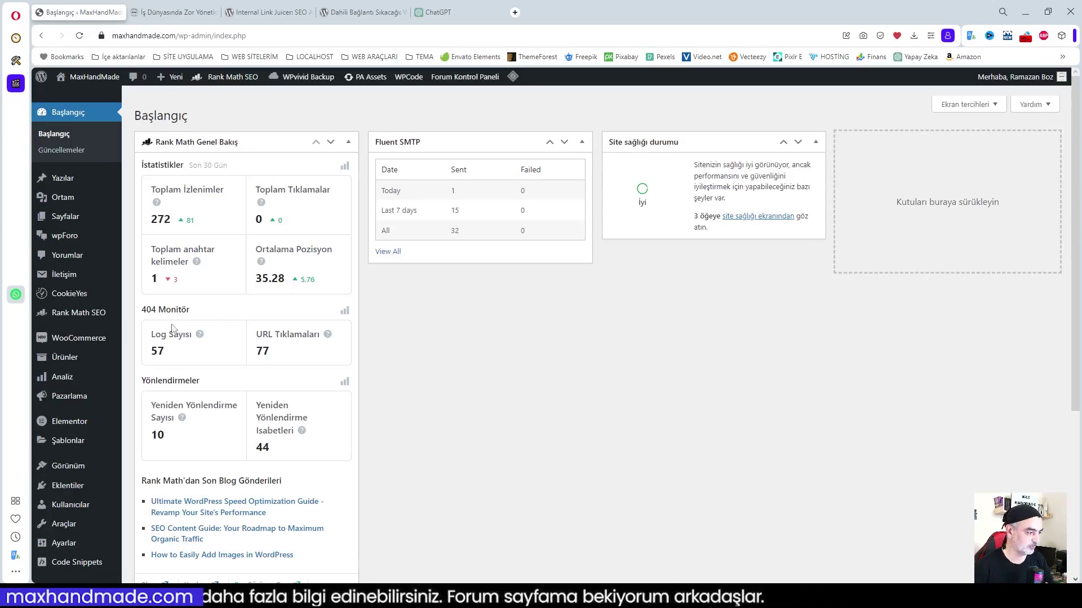
- Open Rank Math's SEO Analyzer and examine the homepage analysis, including the internal and external link counts under Links Ratio
mouse_move(60, 319)
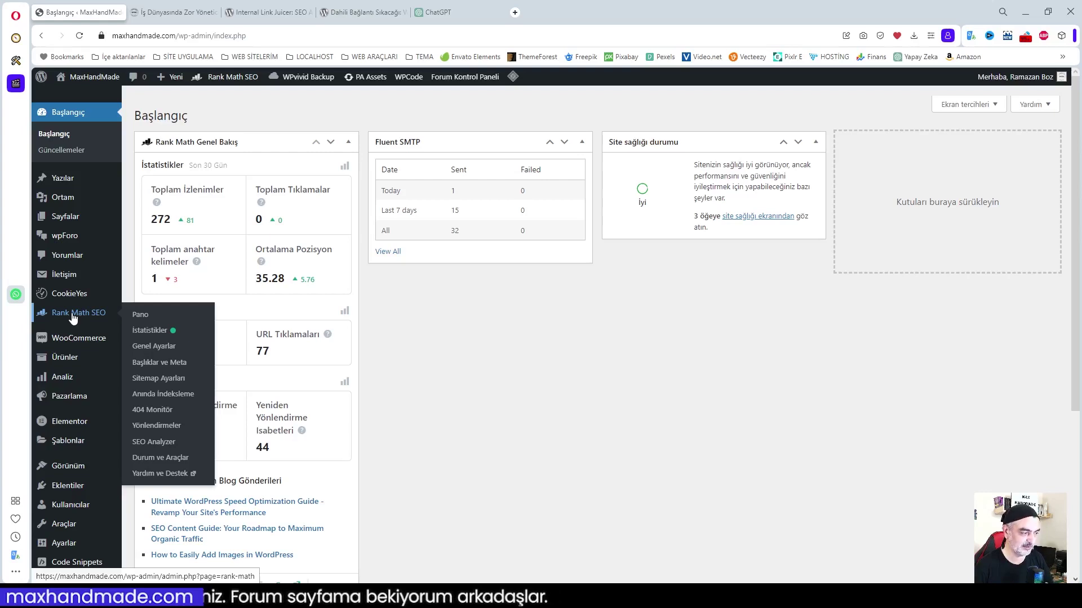
left_click(153, 443)
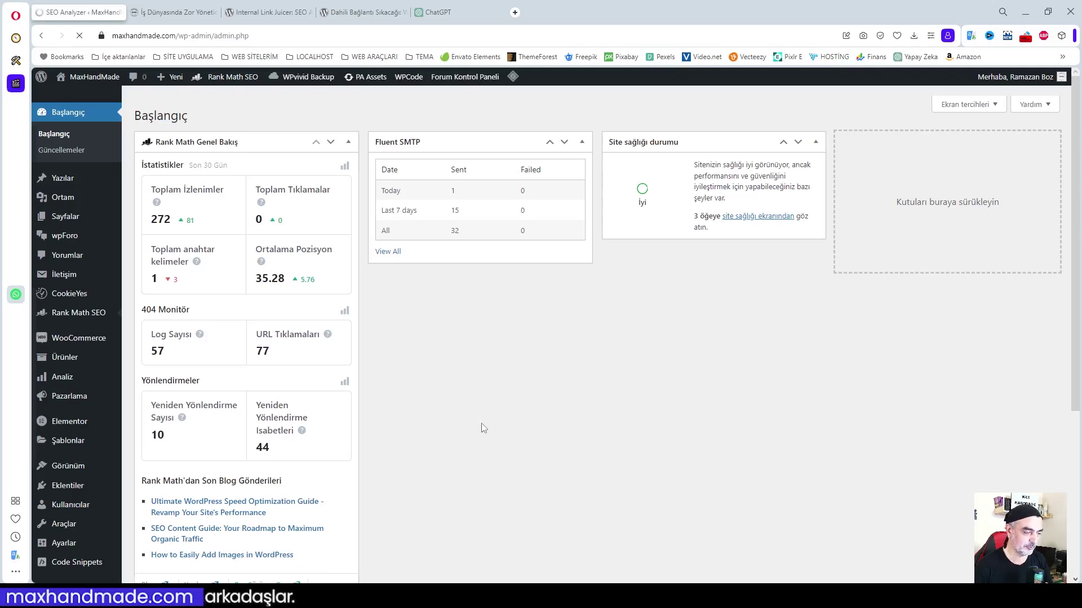
scroll(566, 397, "down", 1)
scroll(566, 397, "down", 5)
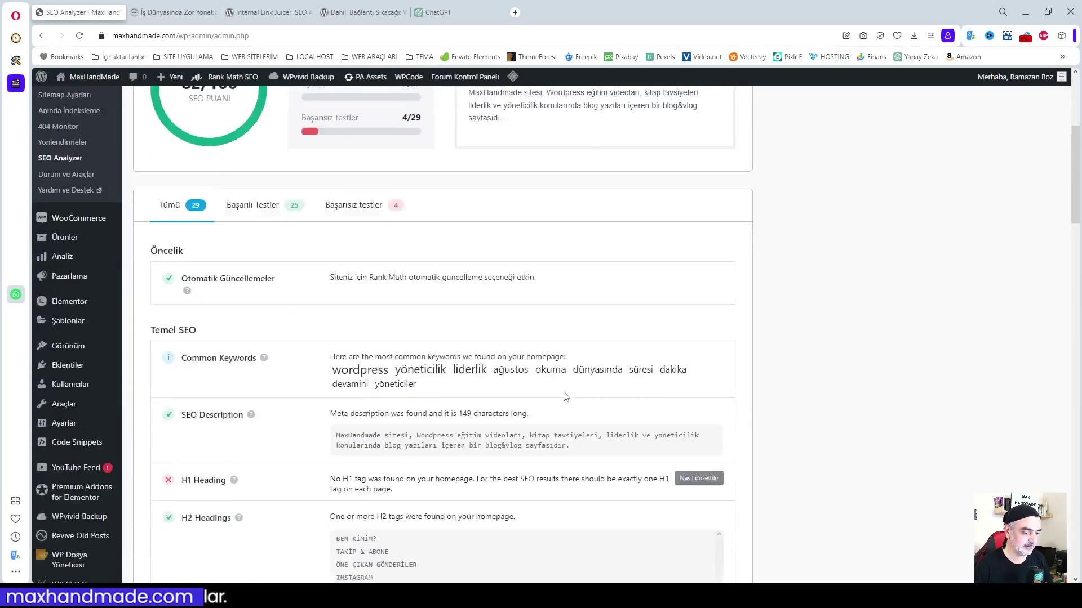
scroll(541, 395, "up", 4)
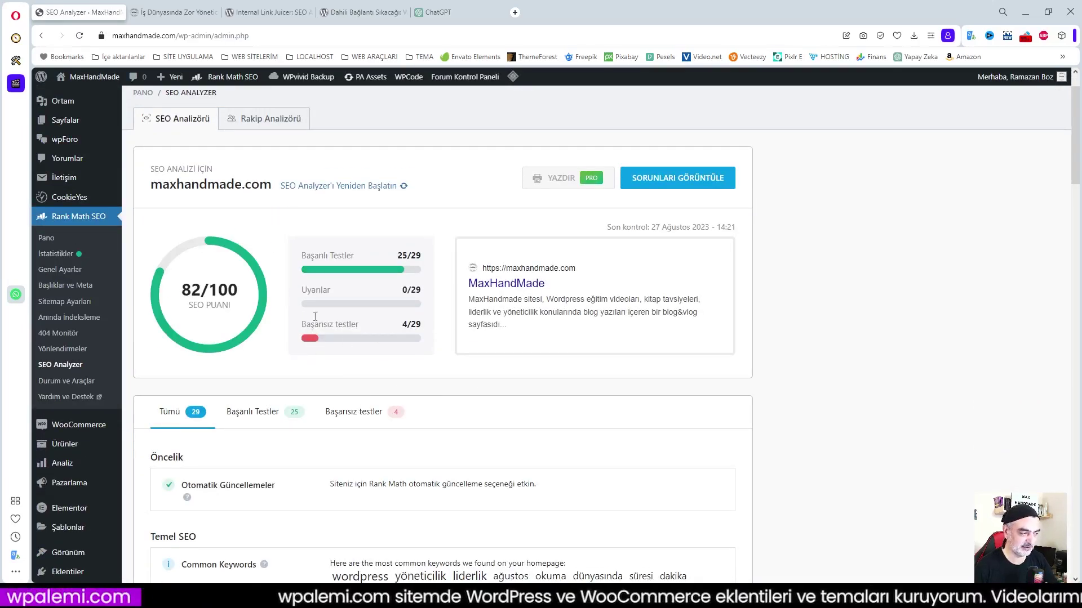
scroll(552, 355, "down", 4)
scroll(551, 351, "down", 6)
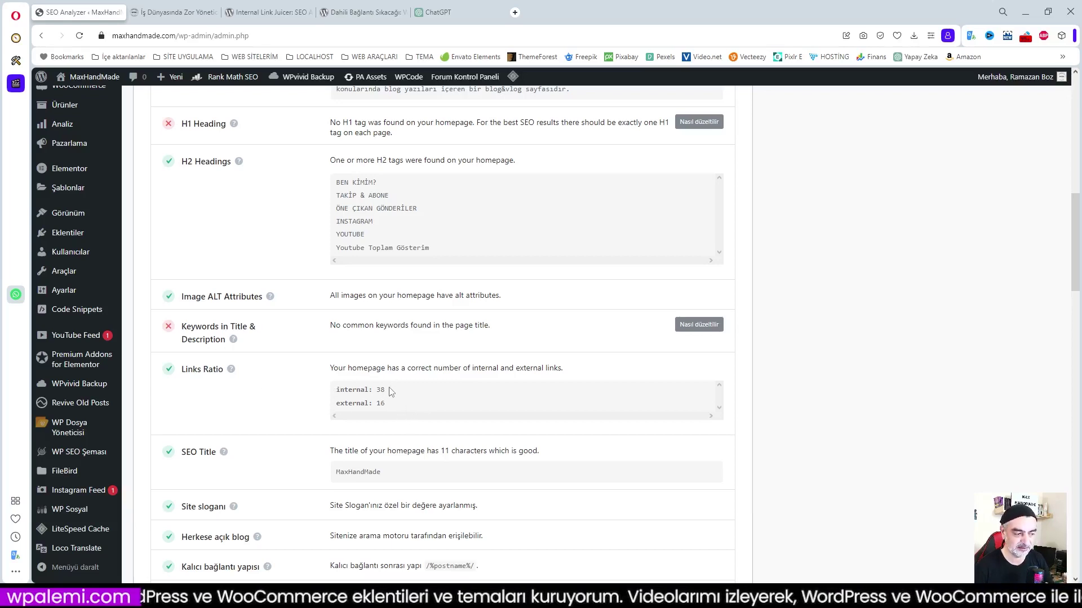
left_click_drag(331, 369, 434, 397)
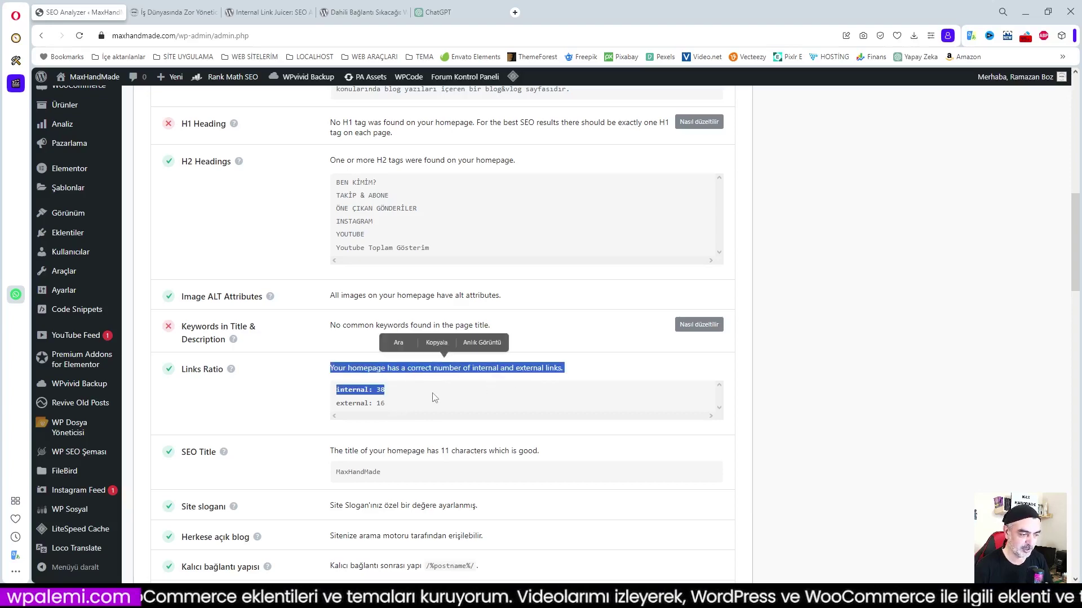
left_click(411, 376)
scroll(411, 375, "up", 10)
- Open the list of all posts and check the "İş Dünyasında Zor Yöneticiler" post page against it
mouse_move(62, 141)
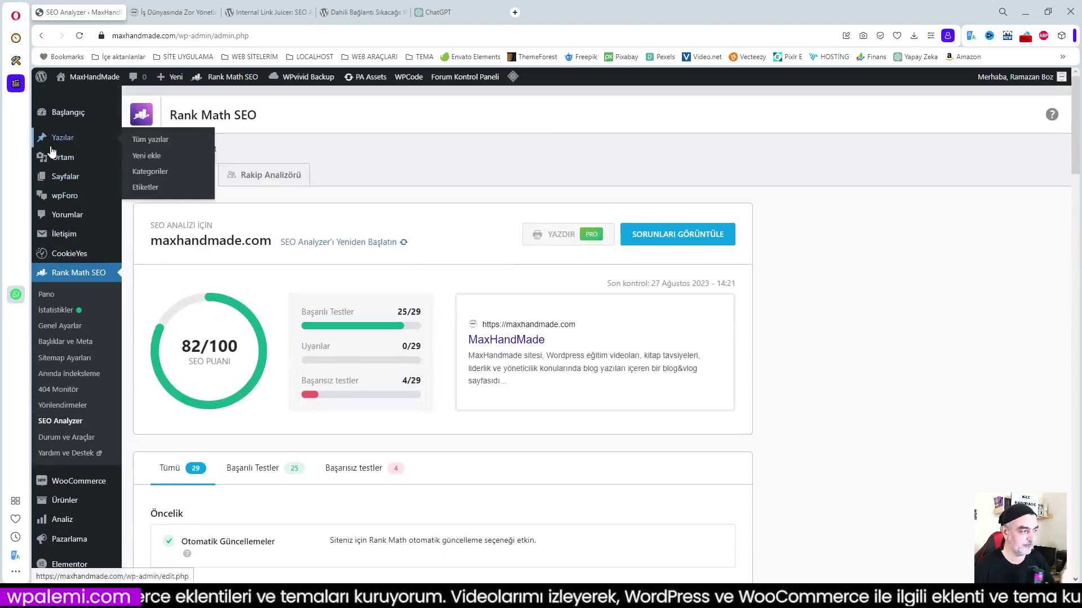
left_click(145, 145)
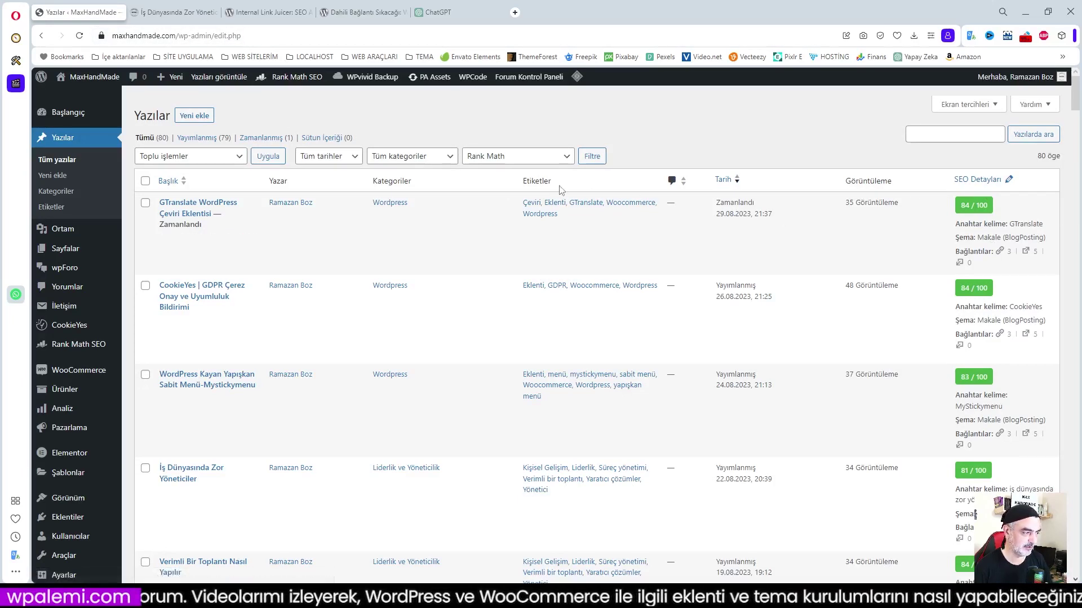
left_click(163, 14)
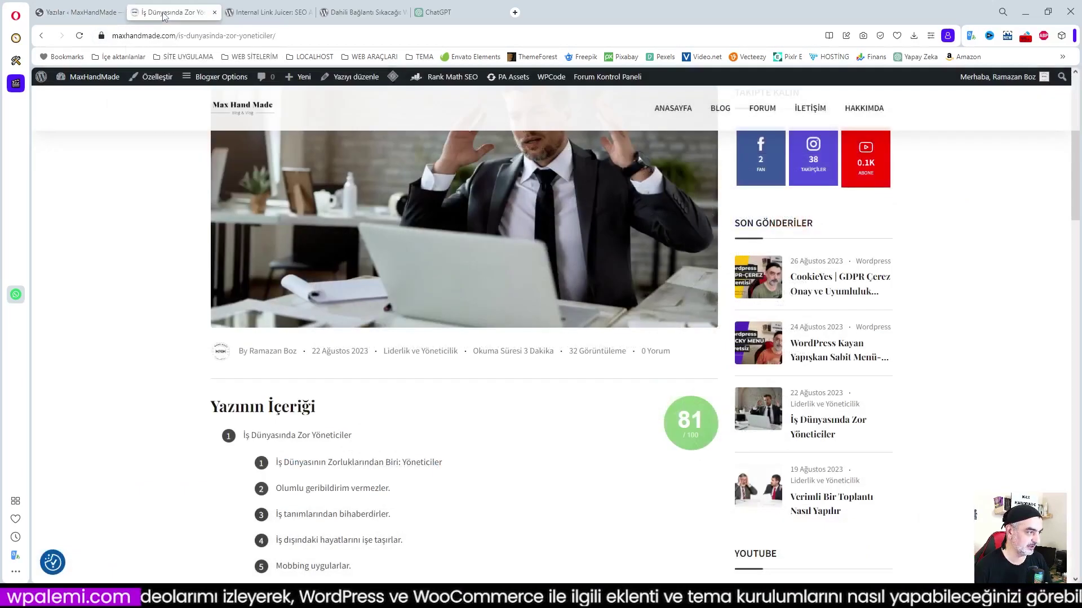
scroll(396, 407, "up", 5)
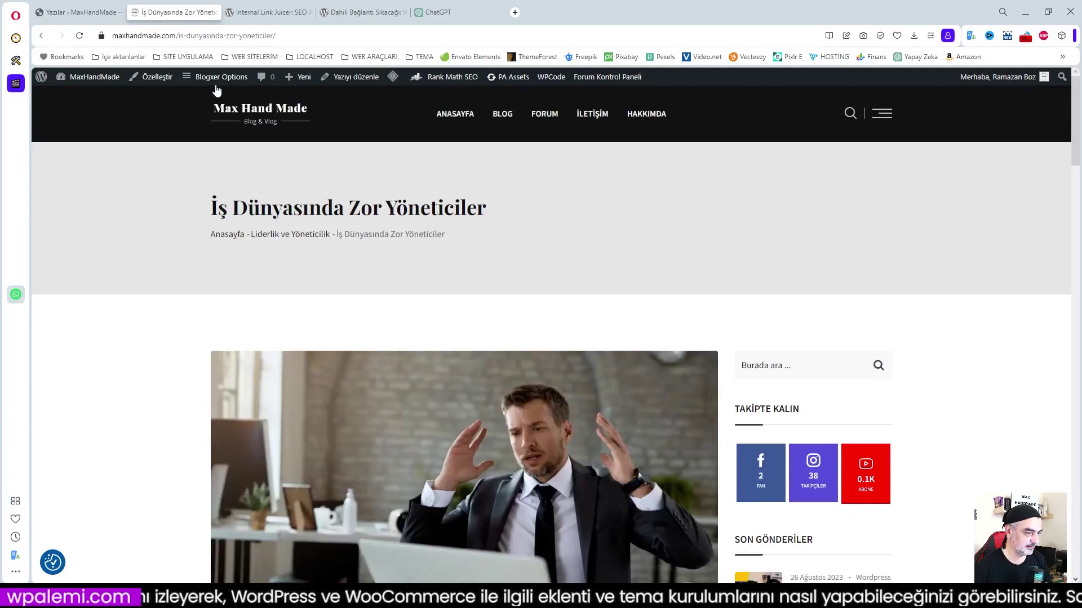
left_click(79, 12)
- Compare the internal, external and incoming link counts in the SEO details of the listed posts
scroll(684, 501, "down", 1)
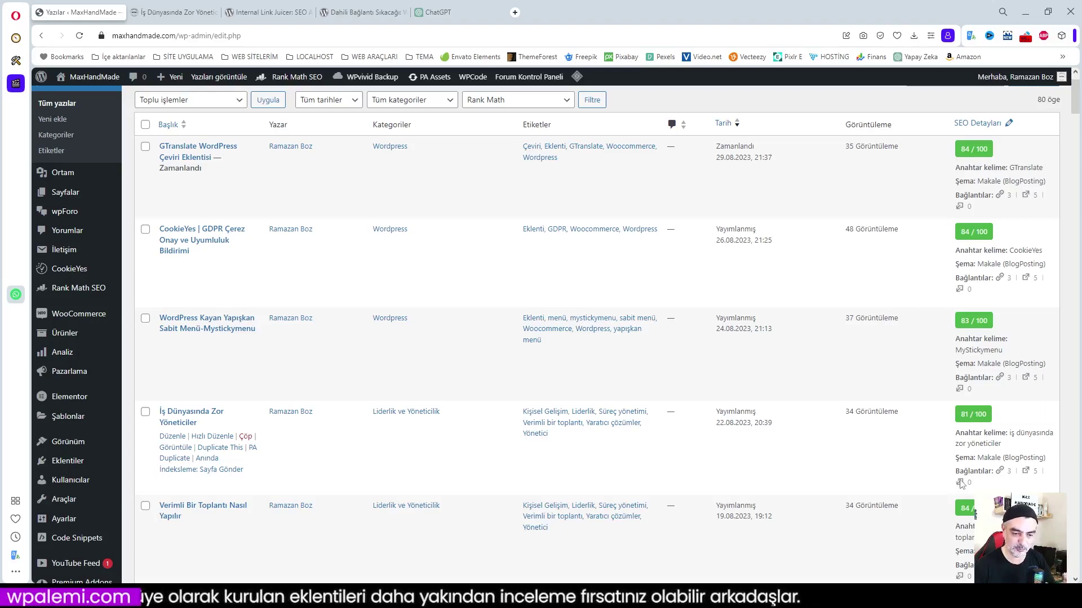
scroll(1018, 485, "up", 1)
scroll(1018, 485, "down", 7)
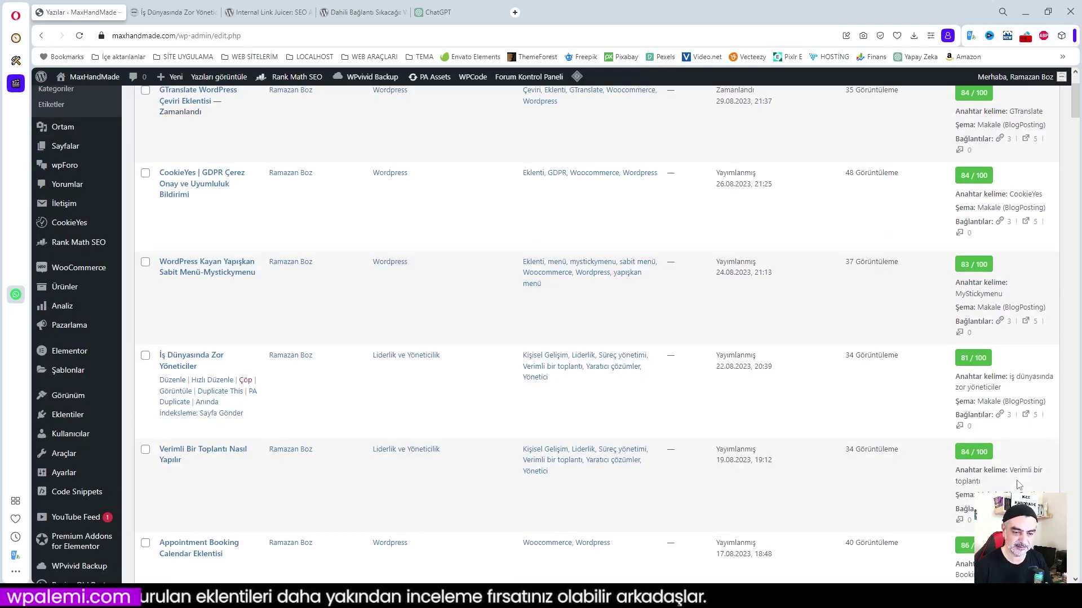
scroll(1018, 485, "down", 6)
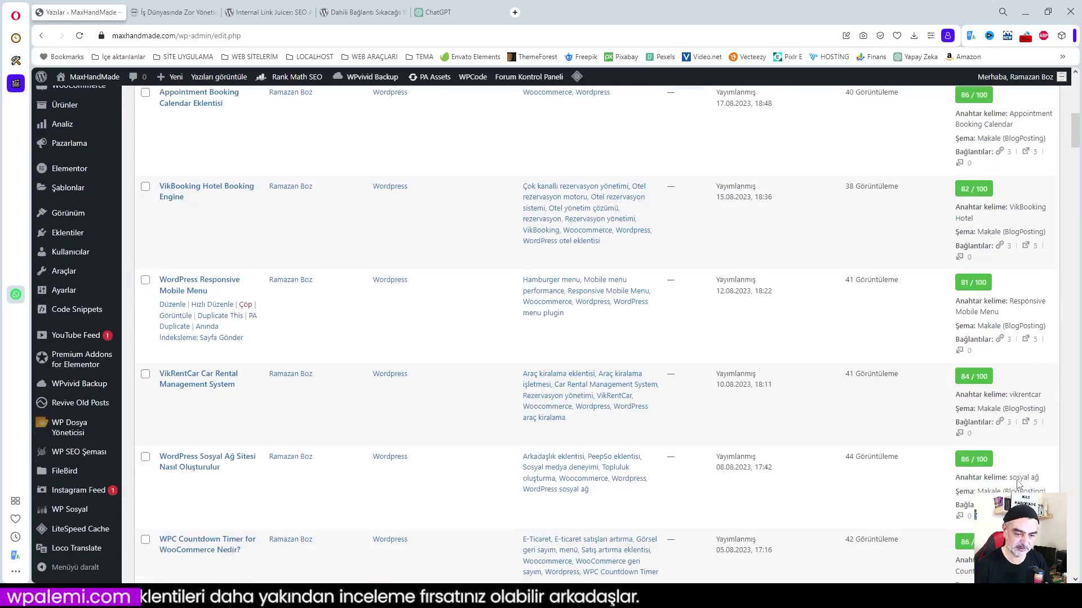
scroll(1017, 480, "down", 8)
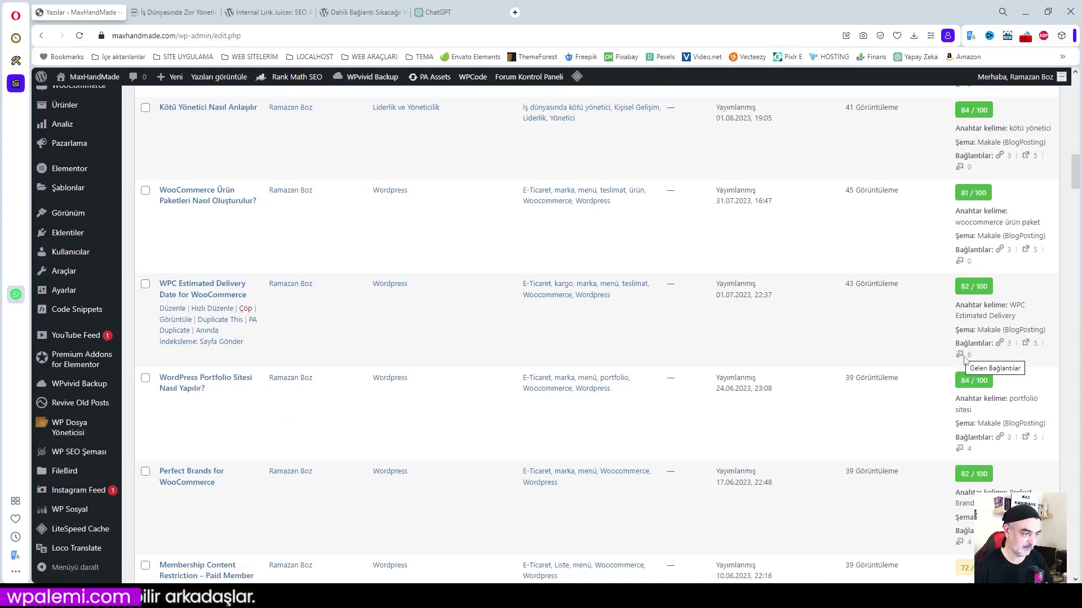
scroll(1017, 352, "down", 2)
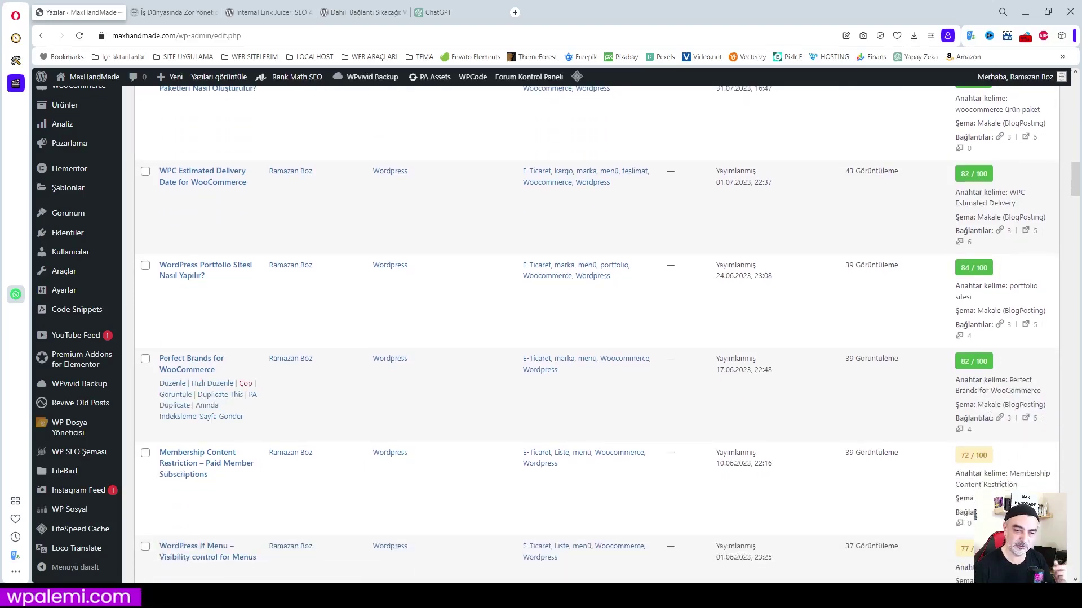
scroll(767, 395, "up", 15)
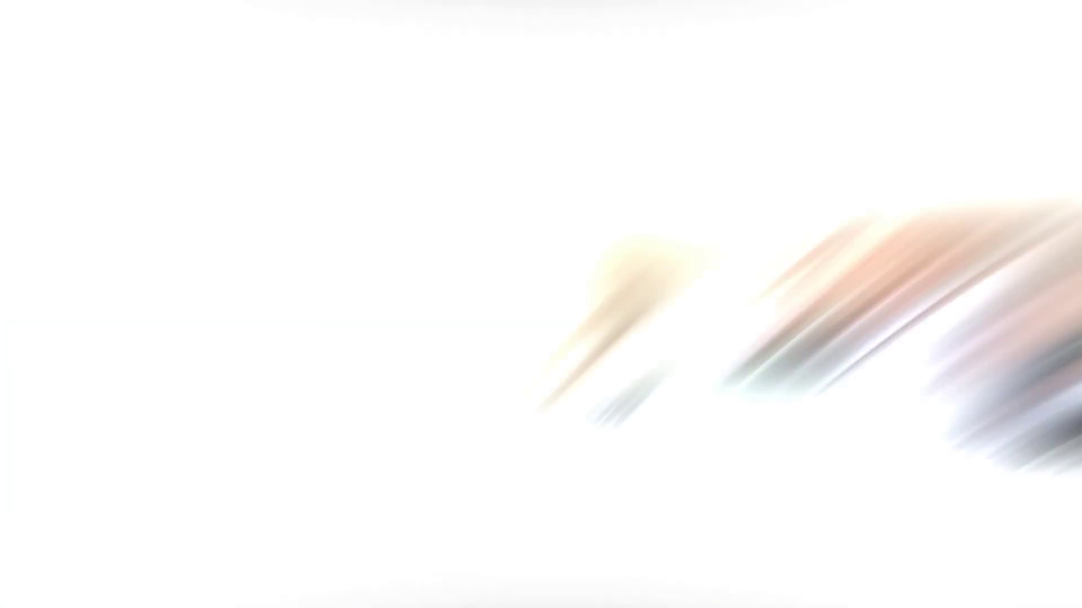
- Go to the blog's home page and look over the Internal Link Juicer plugin page on WordPress.org
left_click(188, 12)
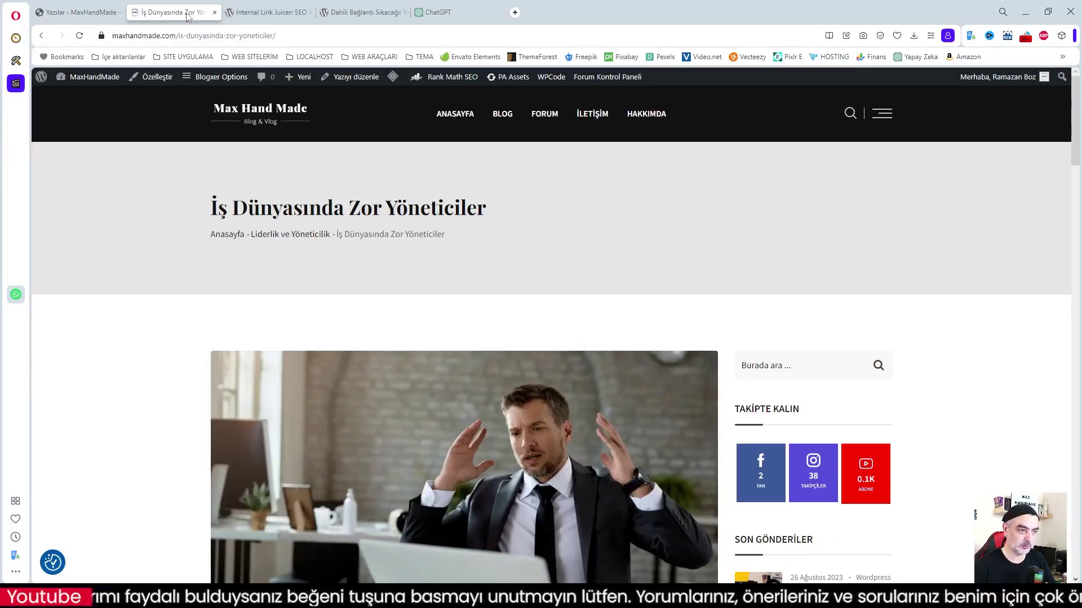
left_click(445, 116)
mouse_move(360, 17)
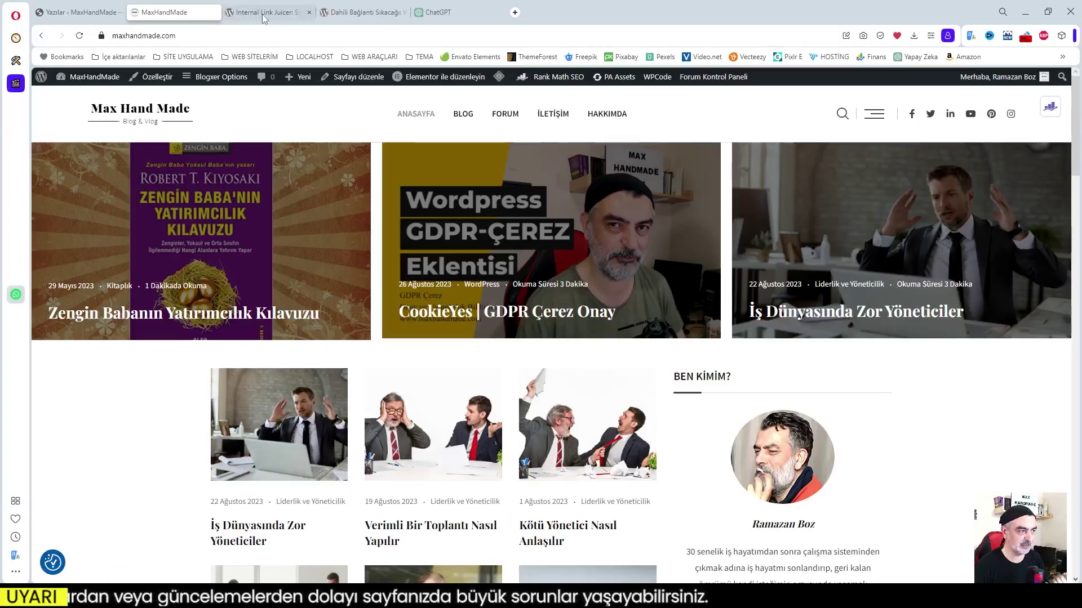
left_click(259, 14)
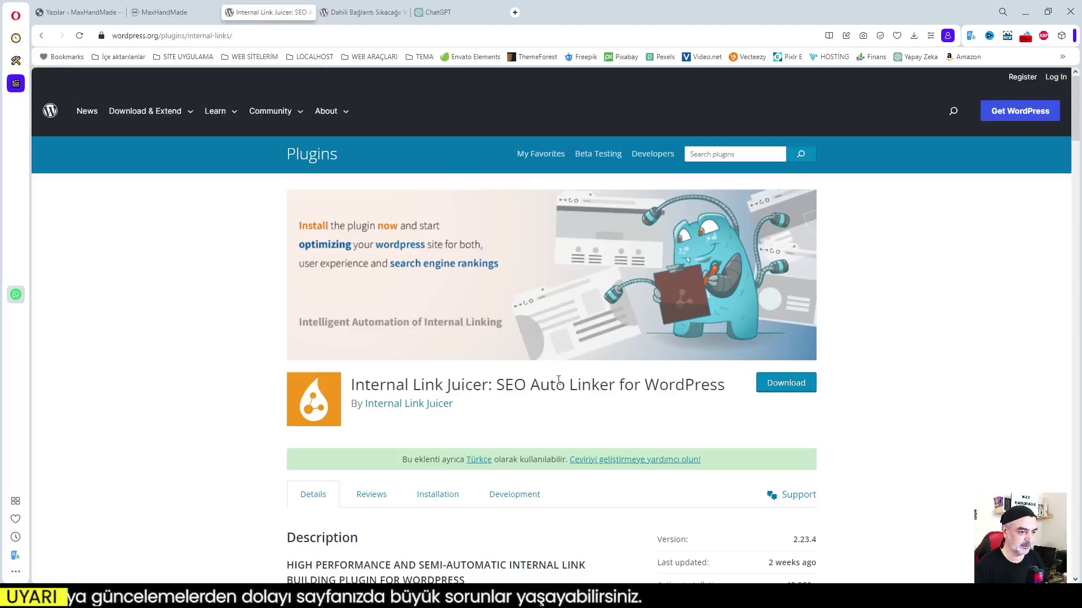
scroll(575, 334, "down", 2)
scroll(494, 325, "up", 2)
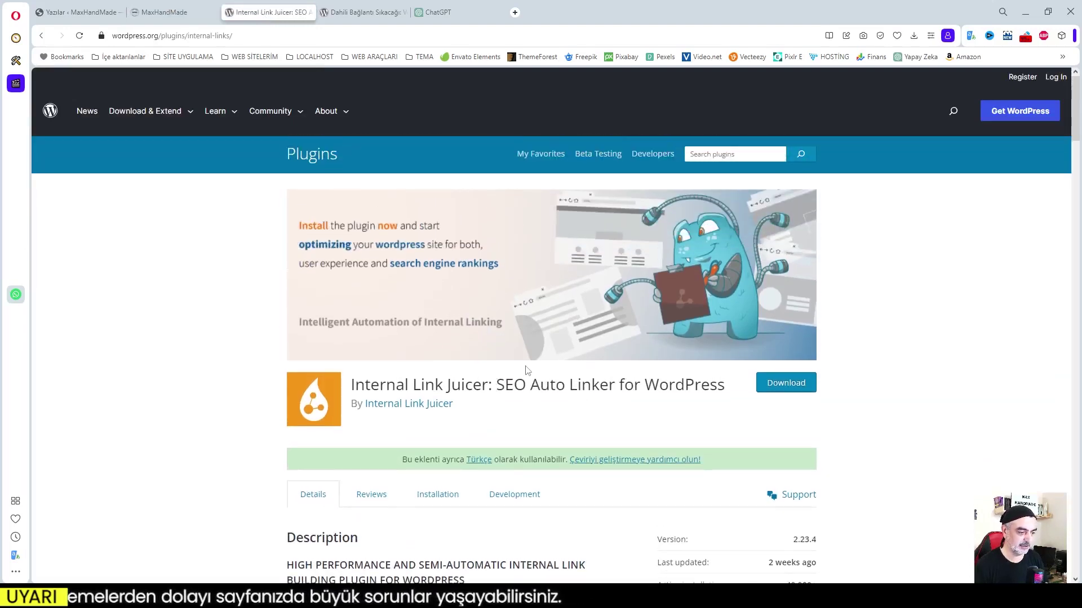
scroll(494, 325, "down", 6)
scroll(394, 169, "up", 6)
- Read the description and feature list on the Turkish translation of the Internal Link Juicer plugin page
left_click(351, 14)
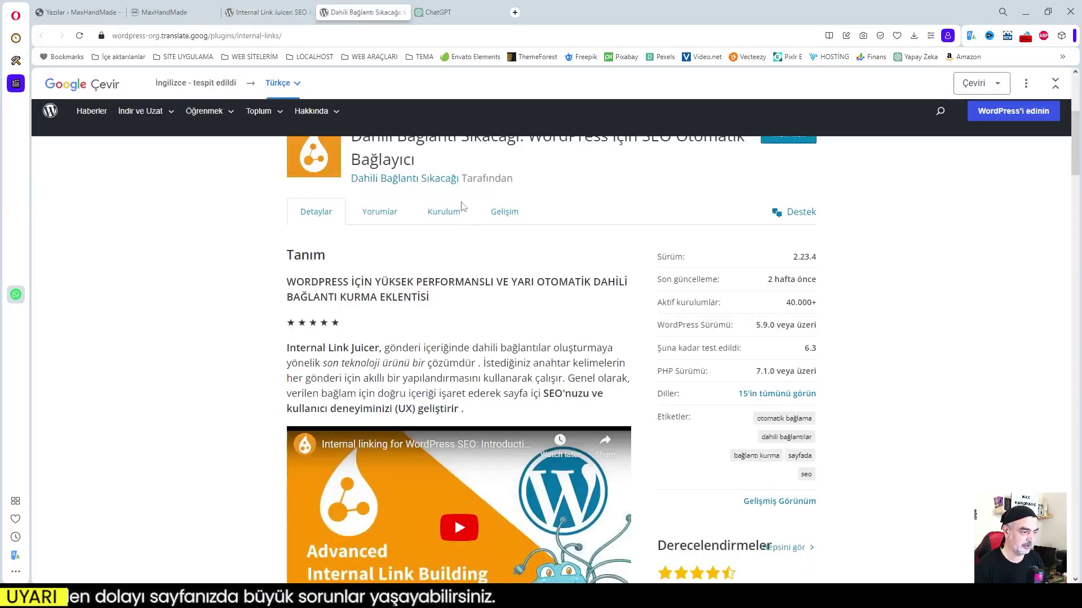
scroll(680, 406, "up", 3)
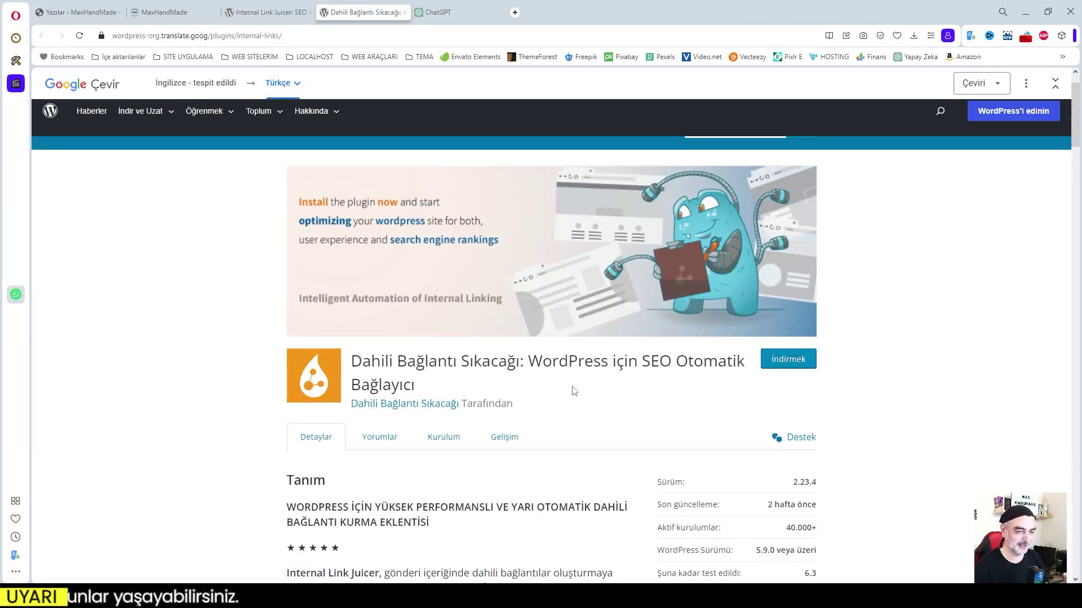
scroll(574, 390, "down", 2)
scroll(513, 373, "down", 5)
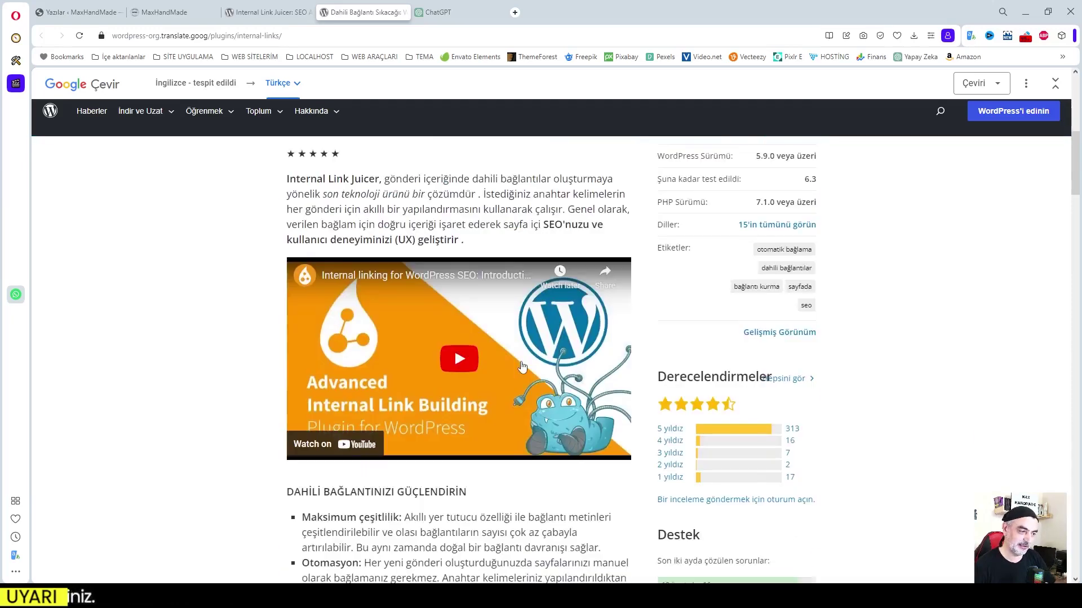
scroll(451, 358, "up", 3)
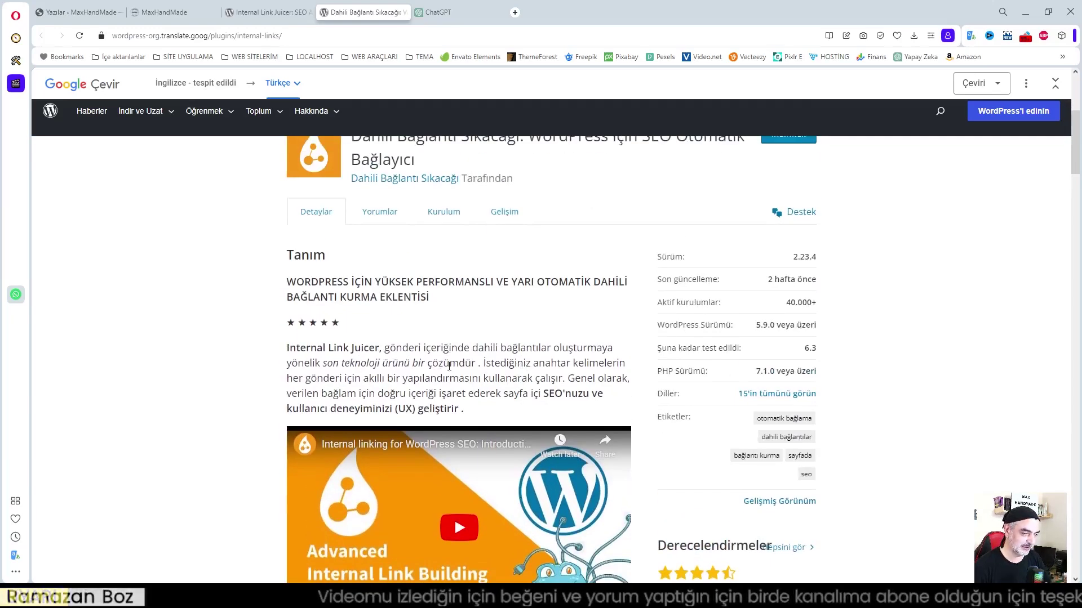
mouse_move(451, 357)
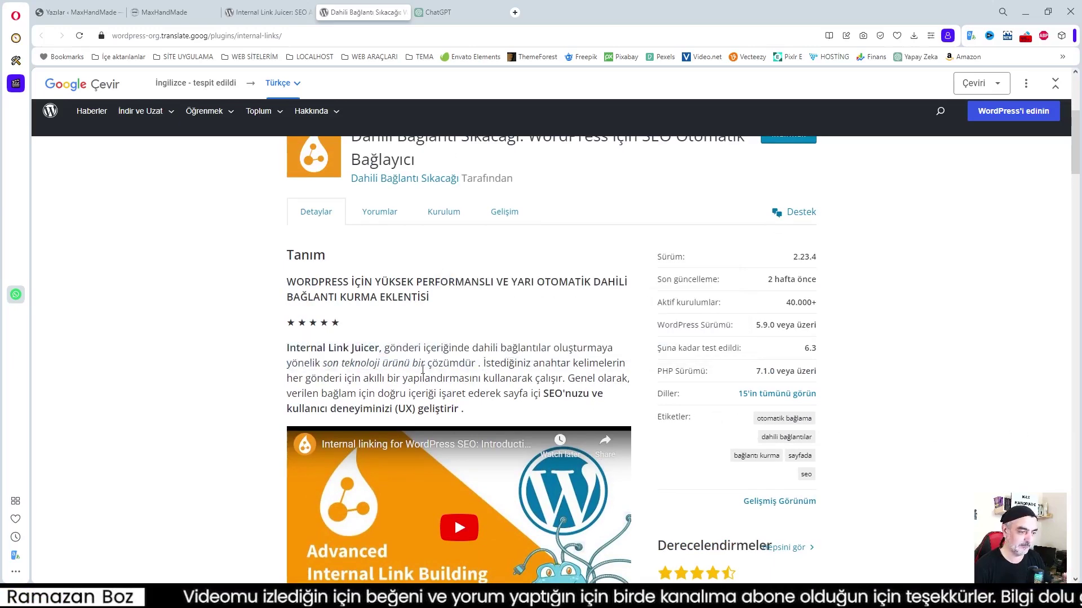
scroll(523, 382, "down", 5)
scroll(523, 382, "down", 3)
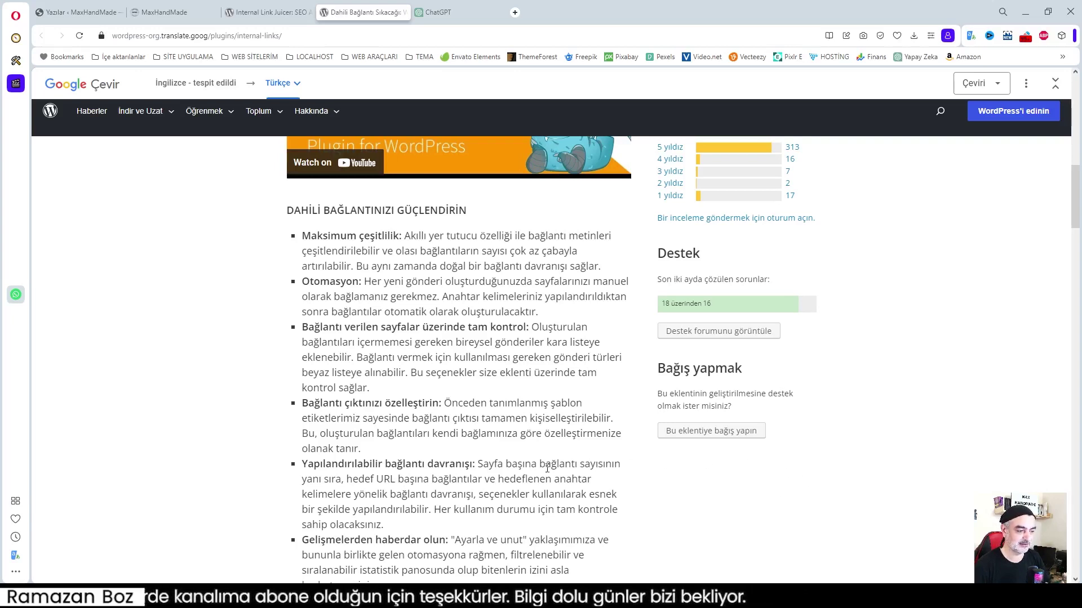
mouse_move(581, 404)
scroll(697, 544, "down", 5)
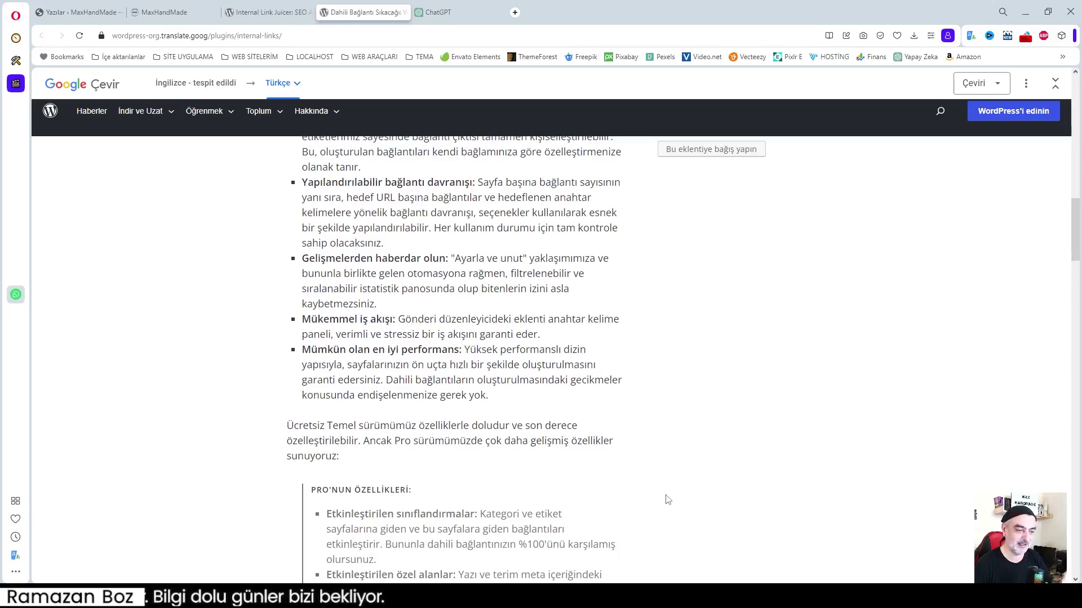
- Read the Pro features and the target-audience sections on the Turkish translation of the plugin page
scroll(667, 500, "down", 3)
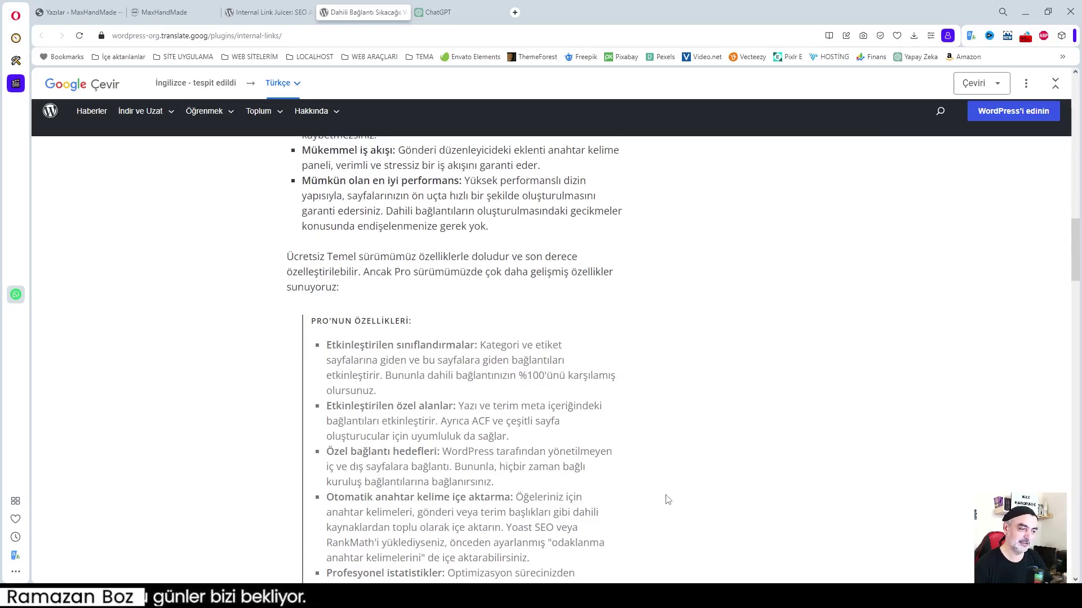
scroll(667, 499, "down", 8)
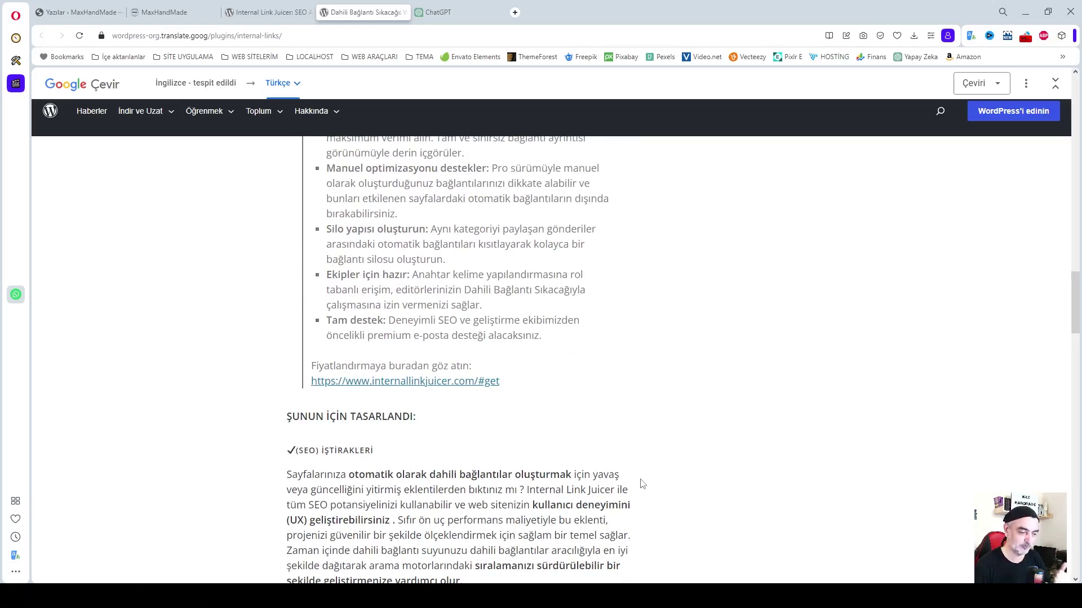
scroll(642, 485, "down", 2)
scroll(645, 485, "down", 3)
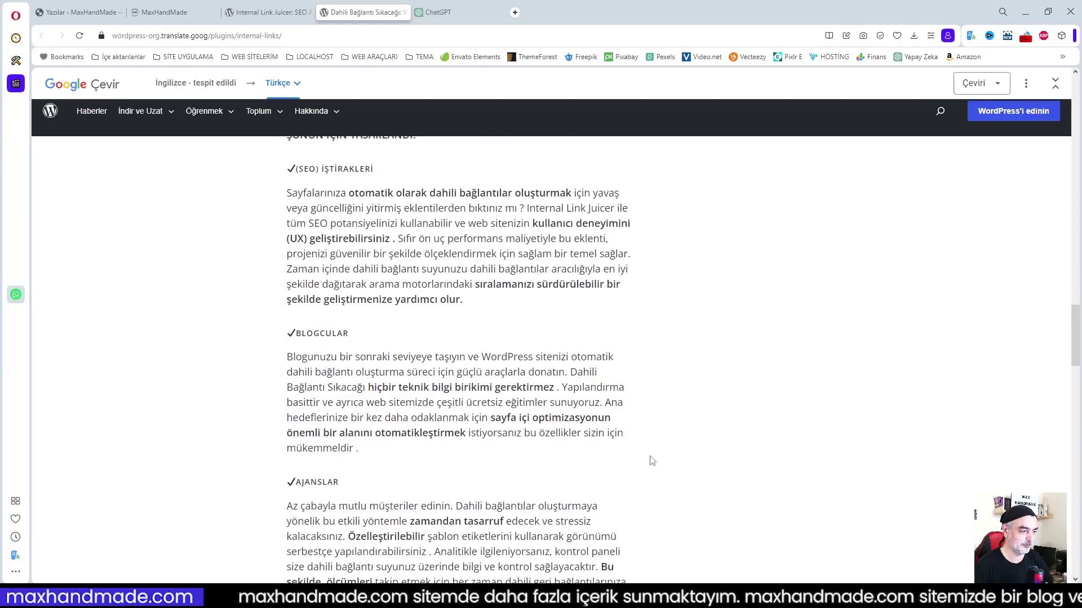
scroll(651, 461, "up", 20)
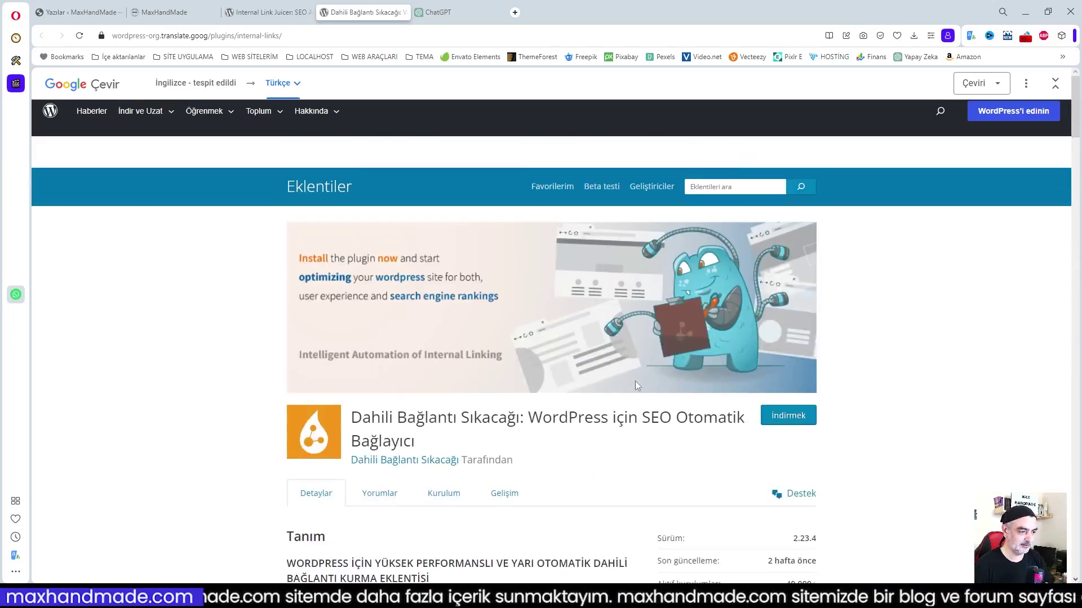
- Return to the blog's WordPress admin and open the page for adding a new plugin
left_click(75, 15)
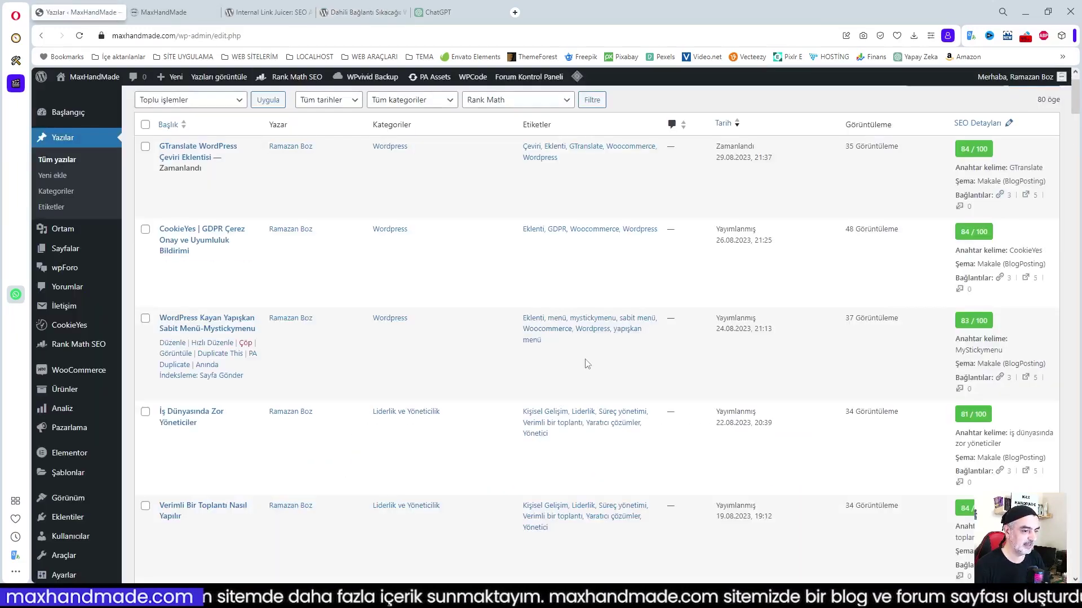
left_click(69, 112)
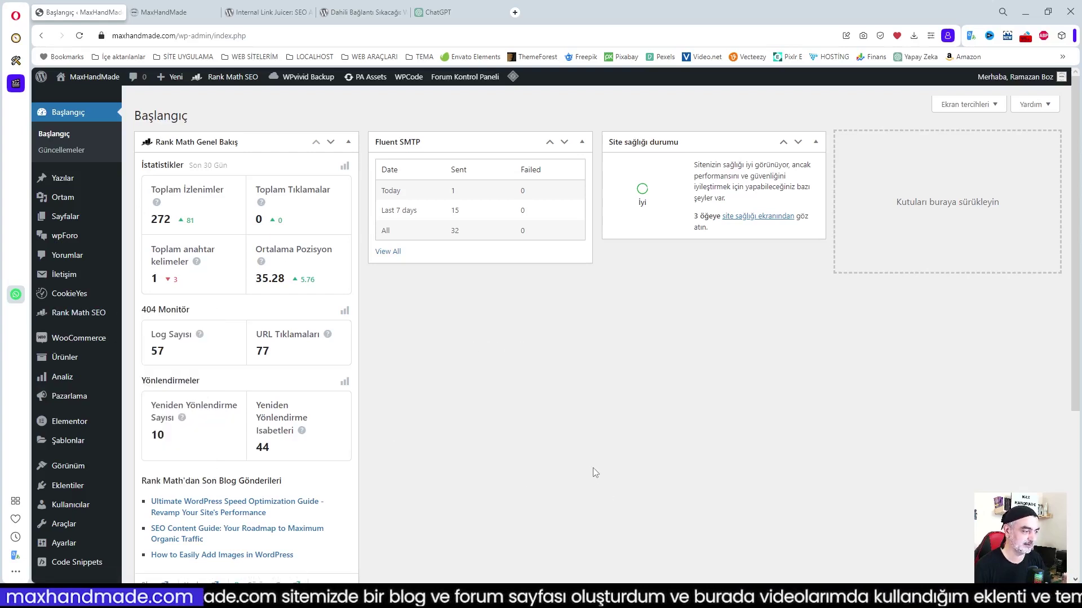
mouse_move(74, 420)
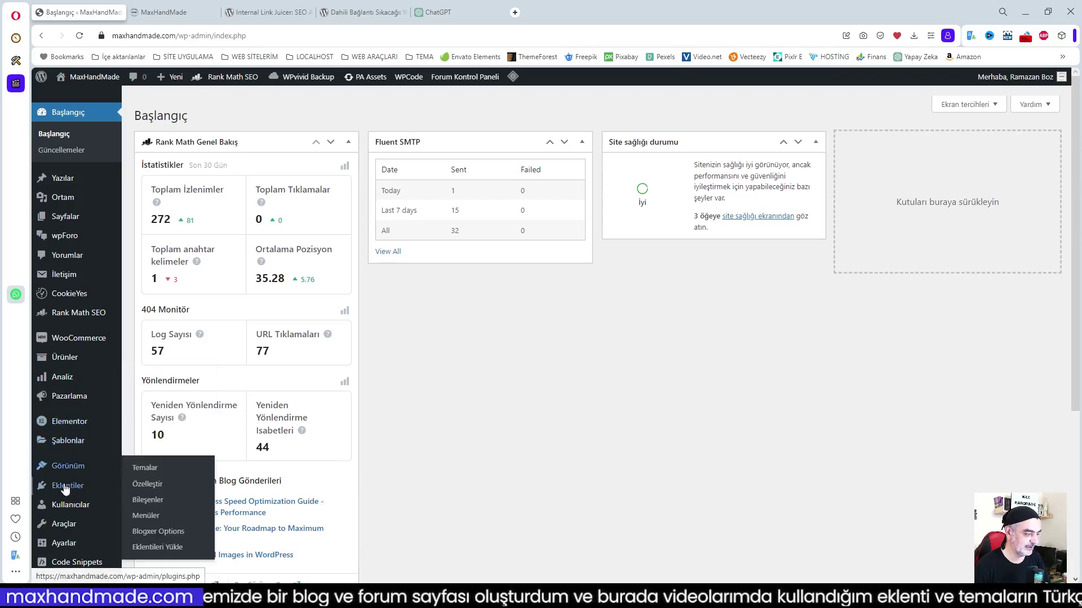
mouse_move(125, 488)
left_click(152, 506)
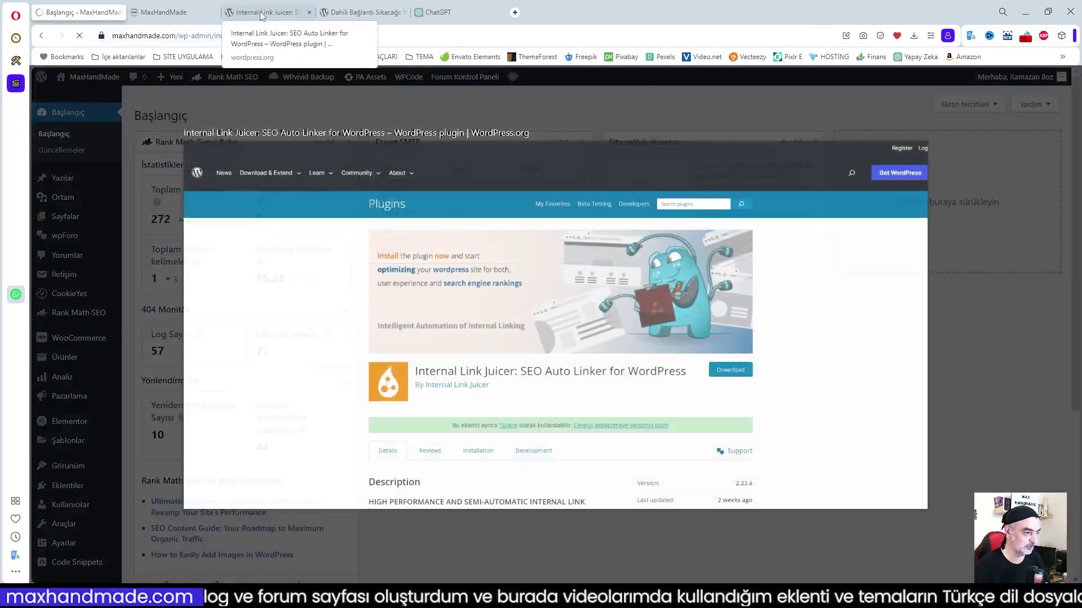
- Copy the name "Internal Link Juicer" from the plugin's WordPress.org page and search for it among the plugins to add
left_click(262, 14)
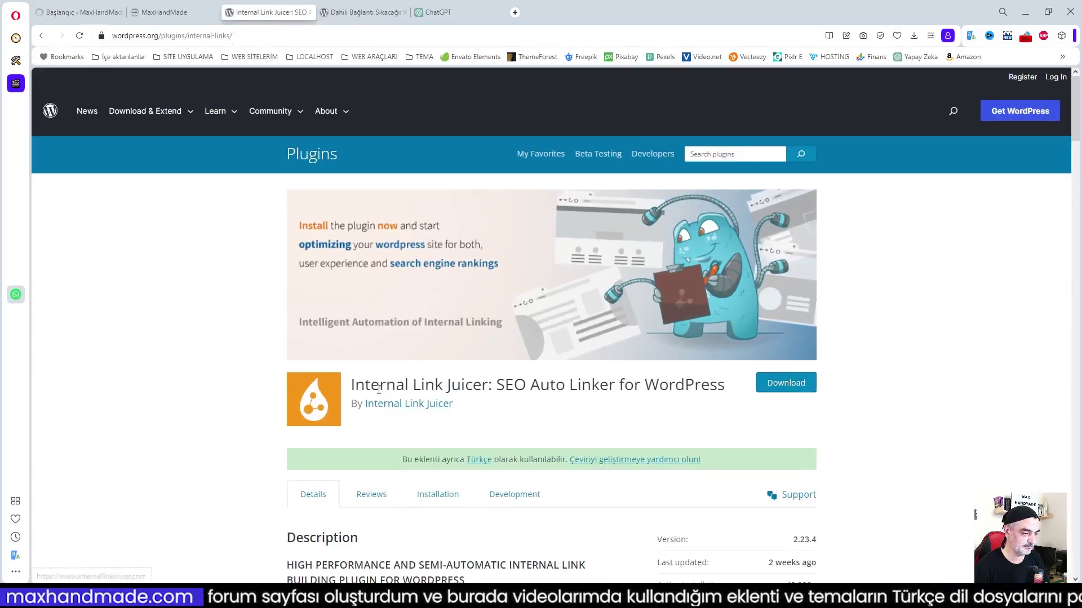
left_click_drag(350, 390, 482, 391)
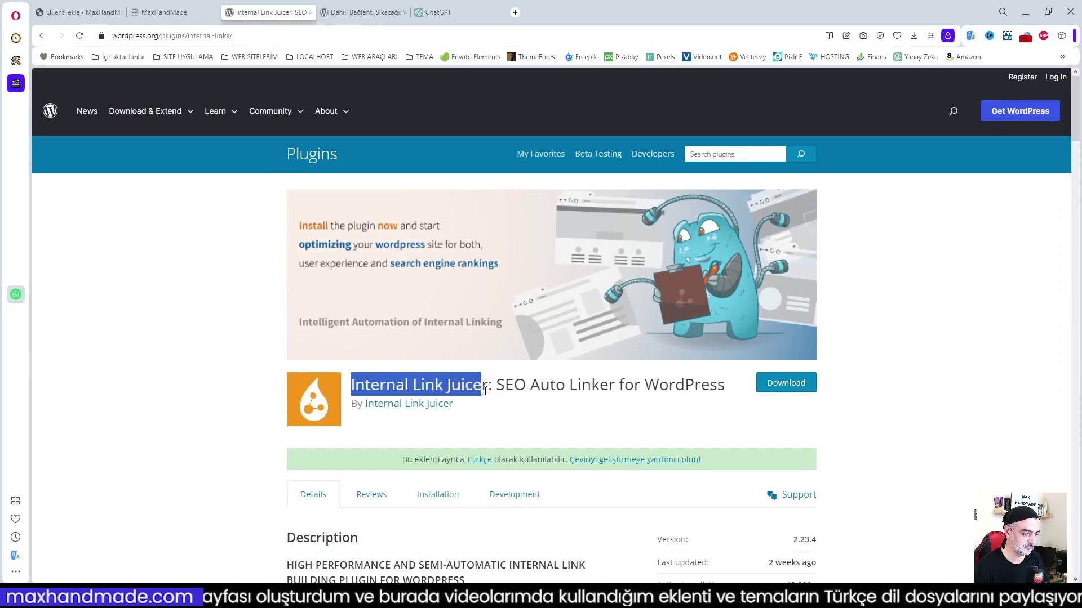
right_click(457, 386)
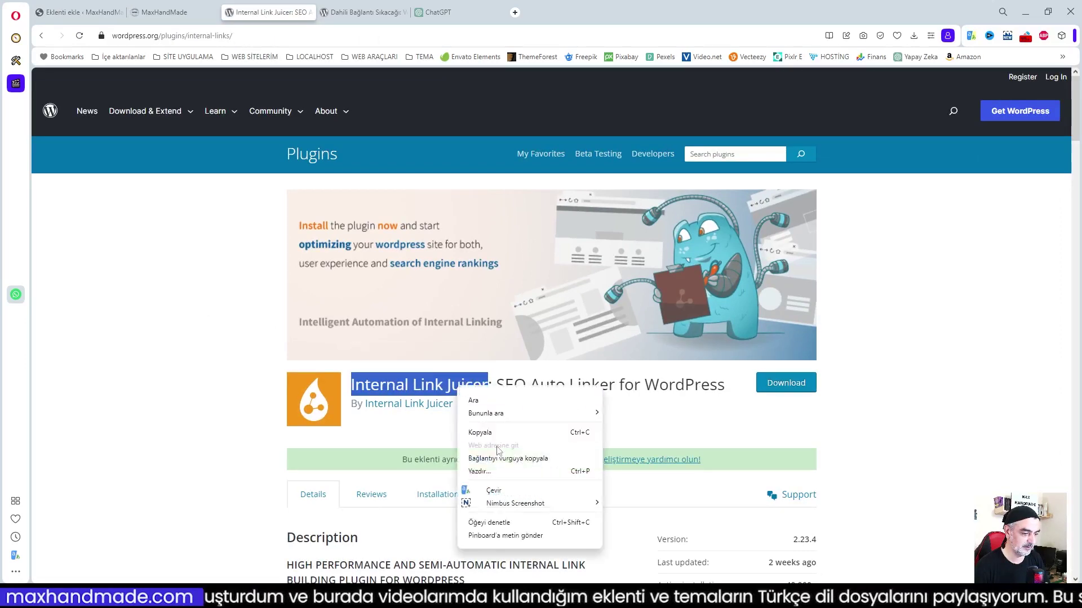
left_click(461, 398)
left_click(79, 12)
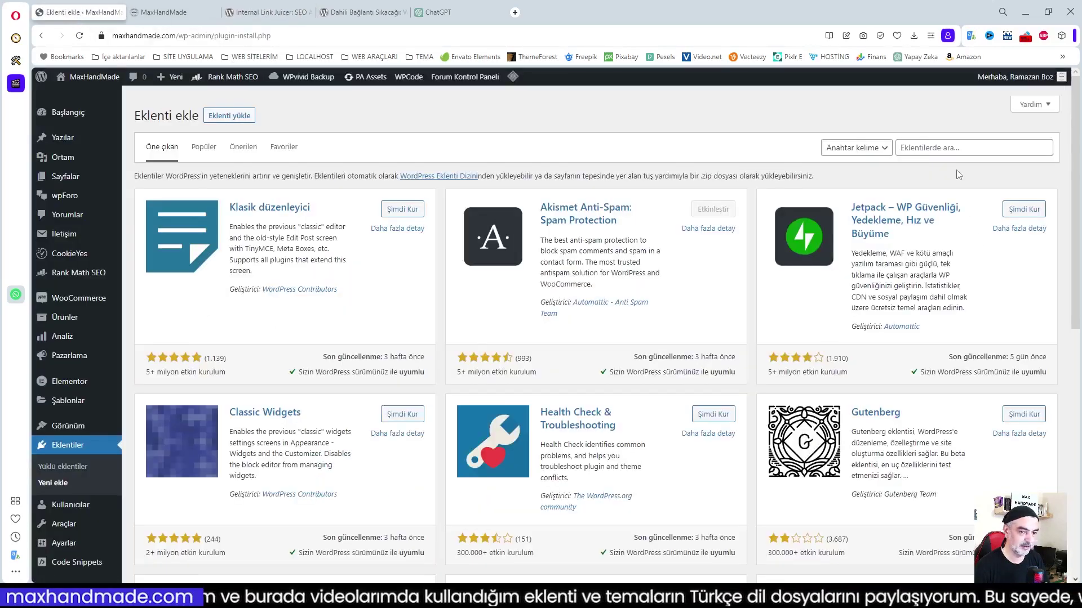
left_click(944, 148)
key("ctrl+v")
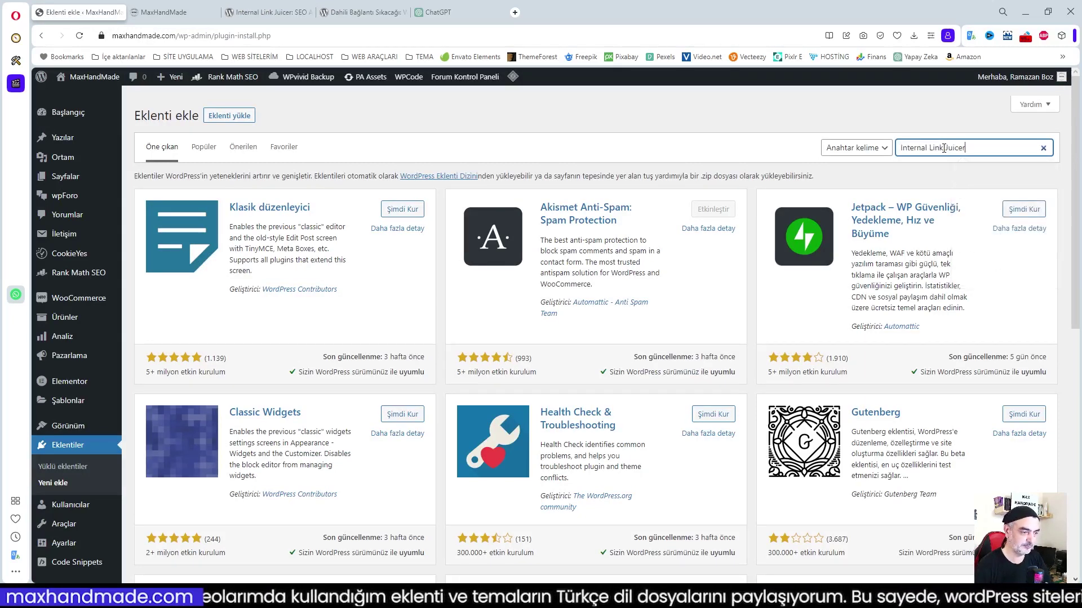
key("Return")
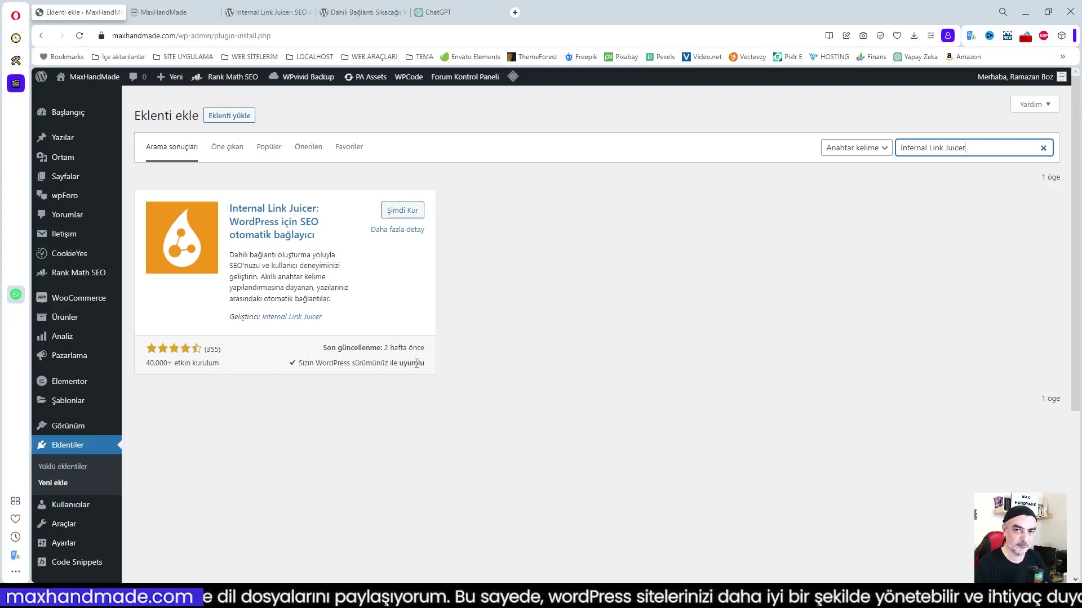
- Install and activate the Internal Link Juicer plugin, skipping its opt-in for update notifications
left_click(407, 213)
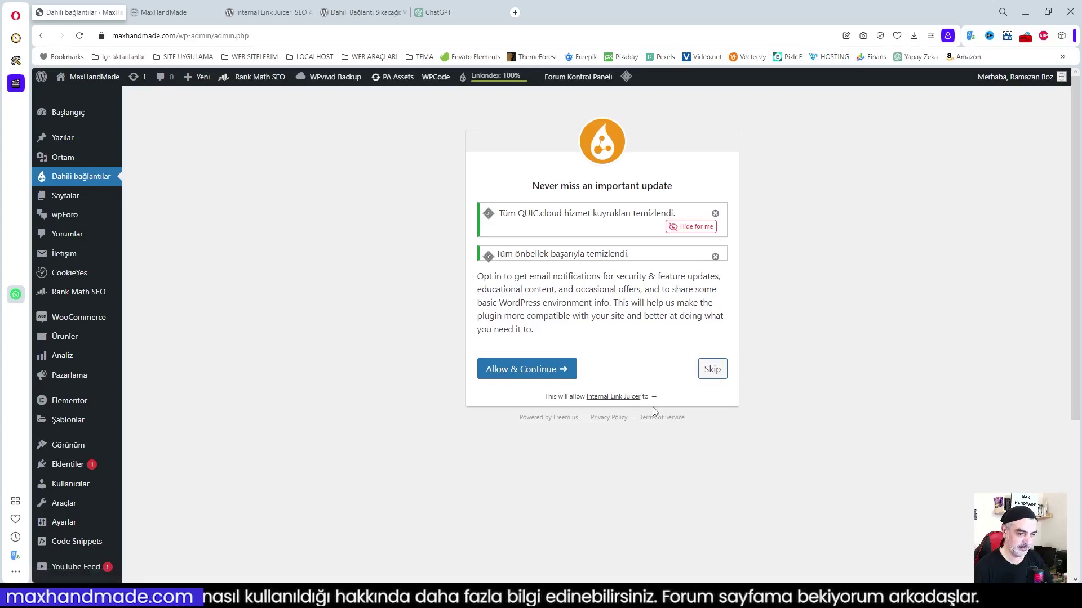
left_click(711, 369)
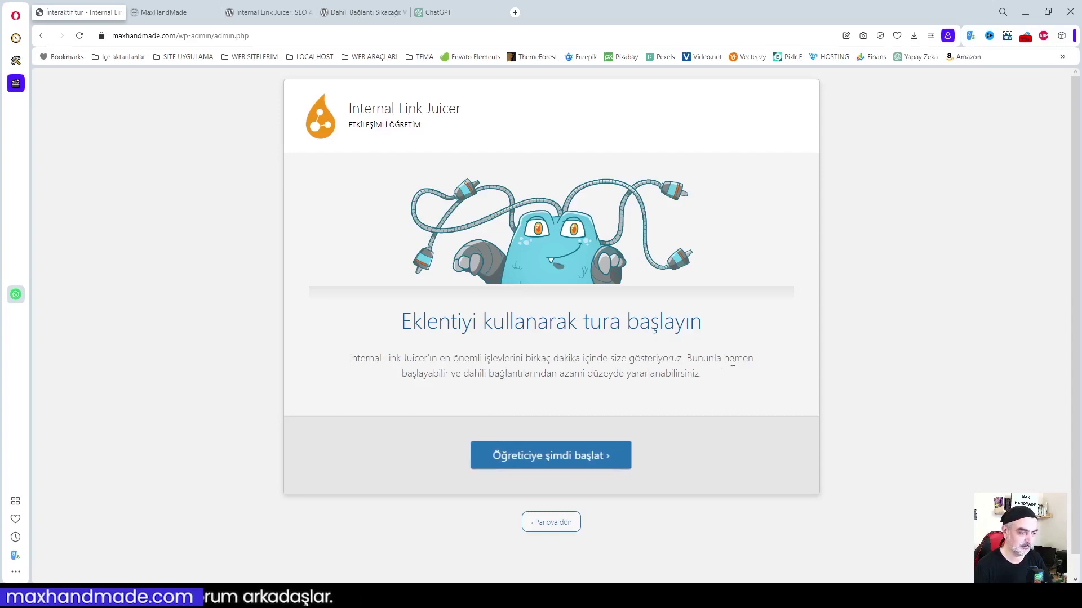
- Start the plugin's interactive tutorial and read its page on setting keywords for posts and pages
left_click(549, 459)
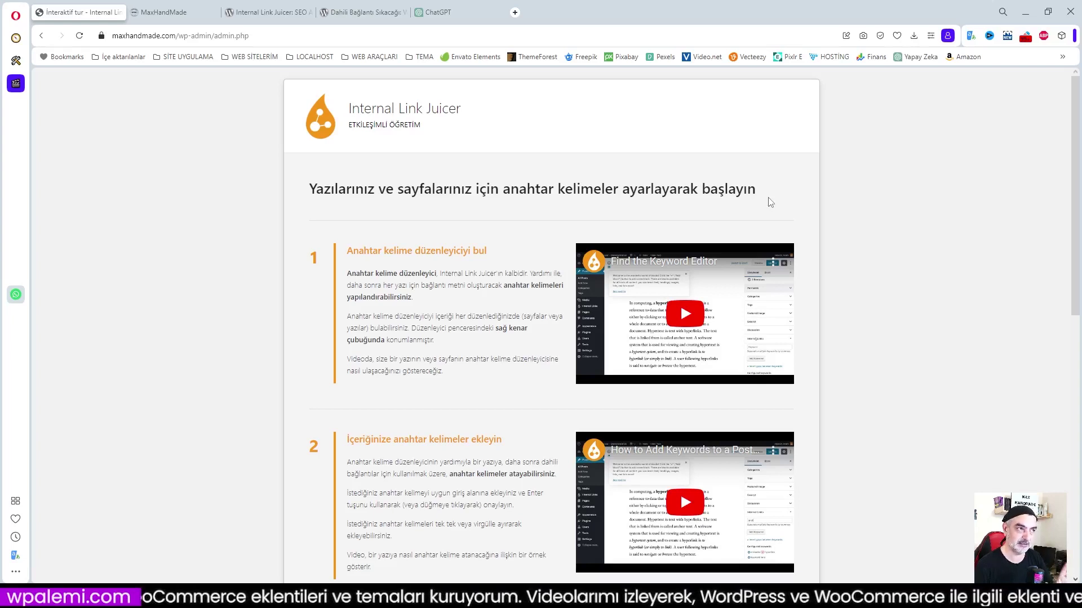
scroll(461, 281, "down", 1)
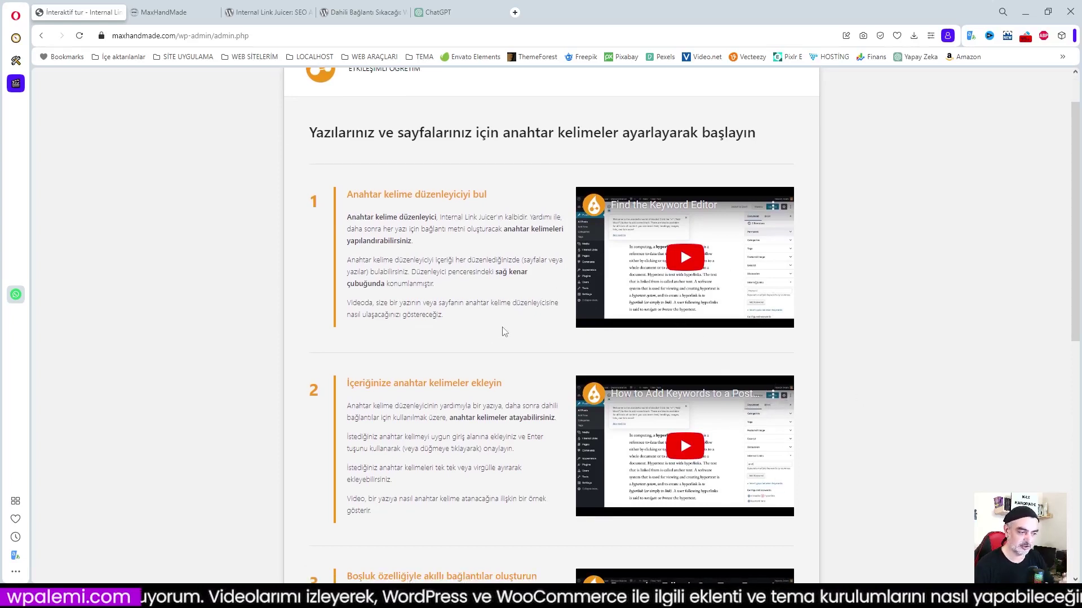
scroll(502, 327, "down", 3)
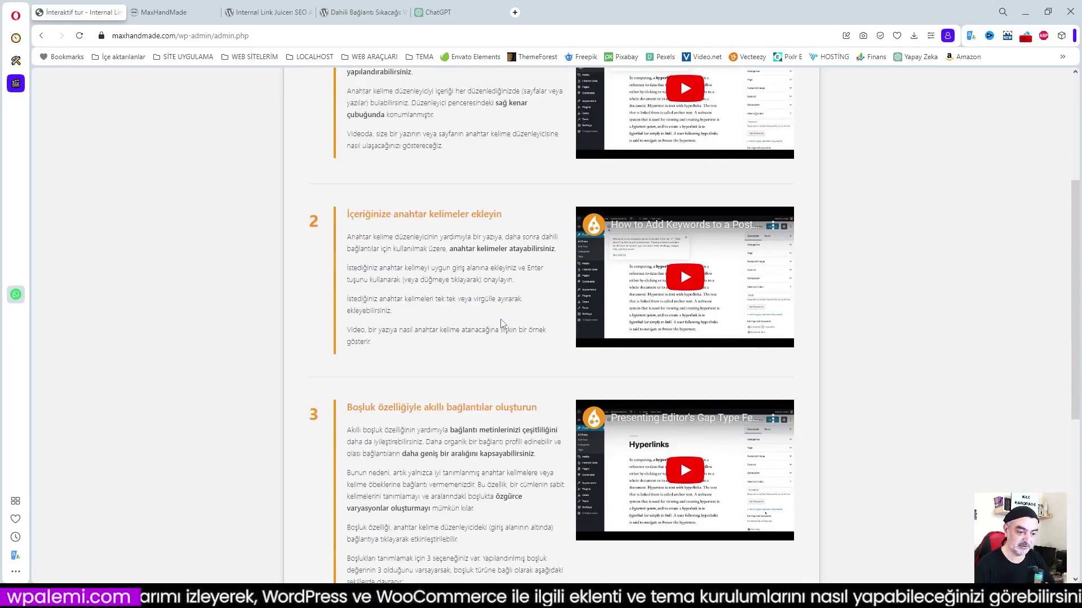
scroll(503, 323, "down", 6)
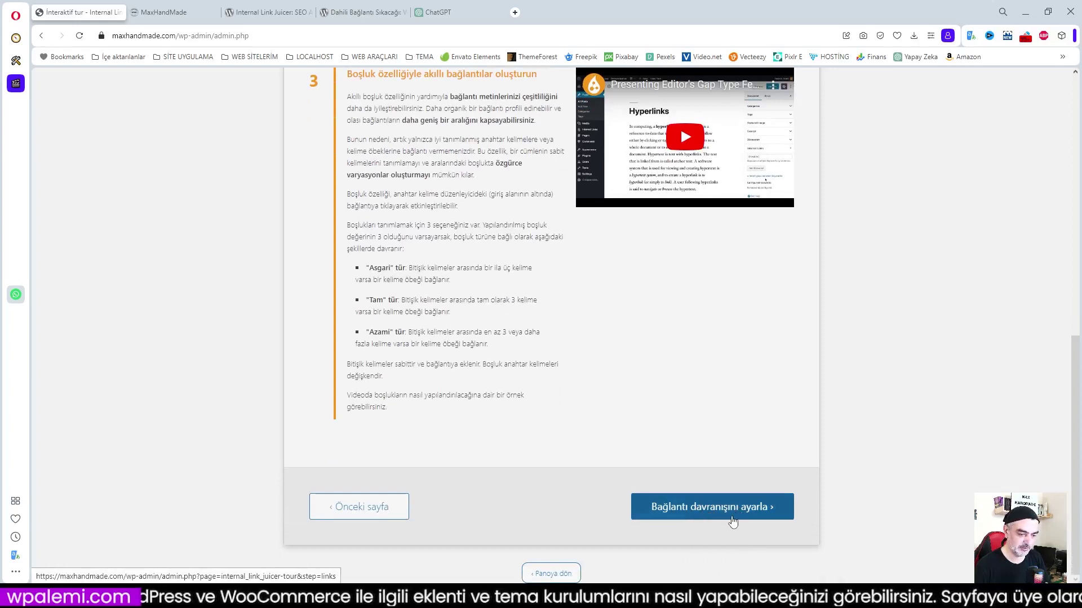
- Continue to the tutorial page on linking behavior and read about link output, templates and link frequencies
left_click(714, 510)
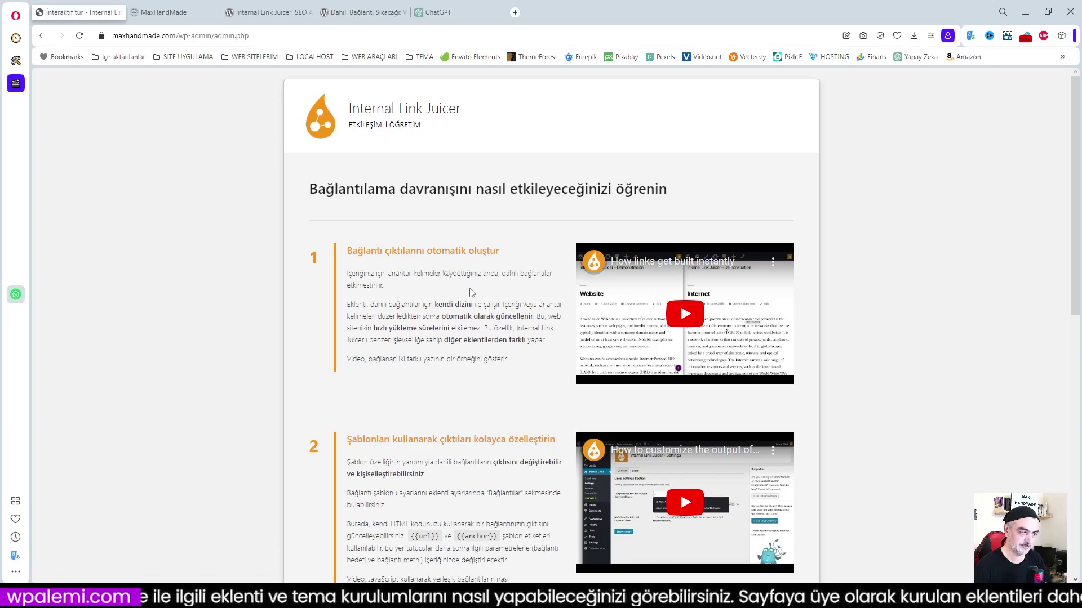
scroll(471, 292, "down", 2)
scroll(463, 346, "down", 3)
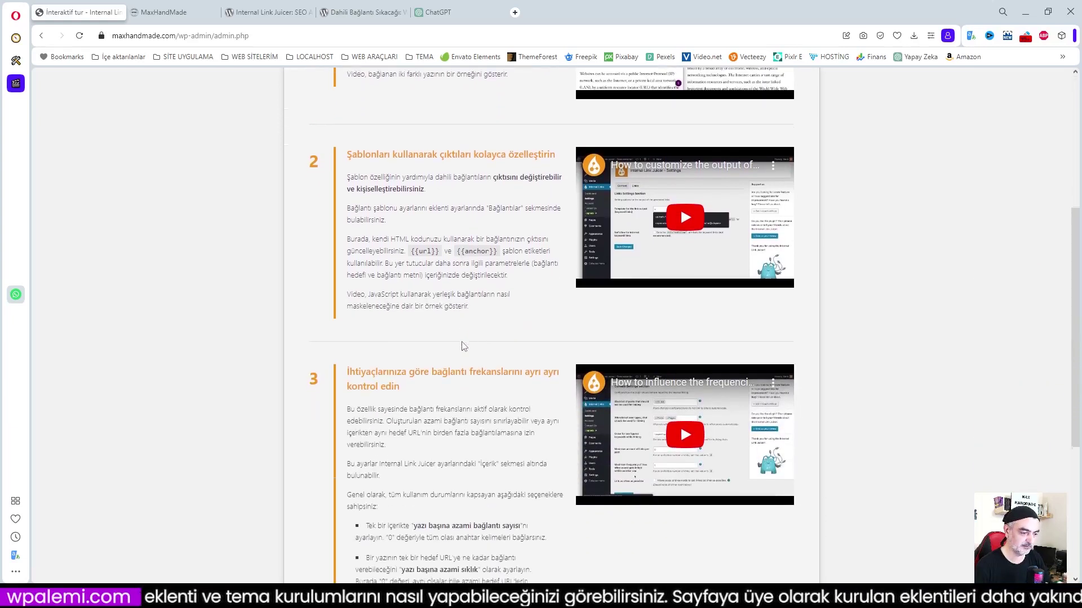
scroll(464, 346, "down", 5)
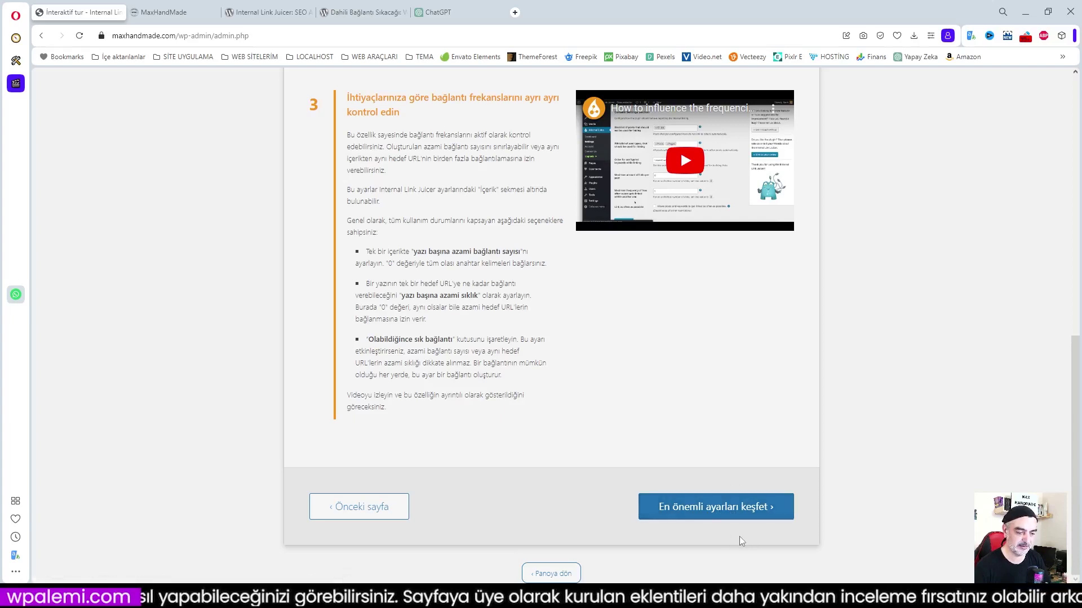
- Continue to the tutorial page on the most important settings and read about the blacklist, whitelist and keyword order
left_click(719, 510)
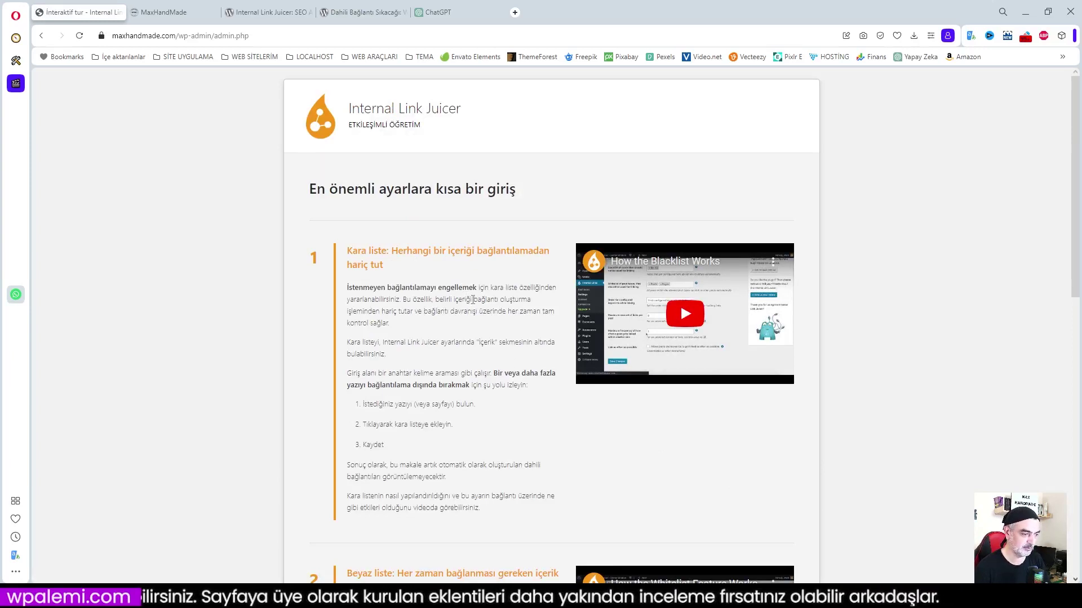
scroll(495, 302, "down", 4)
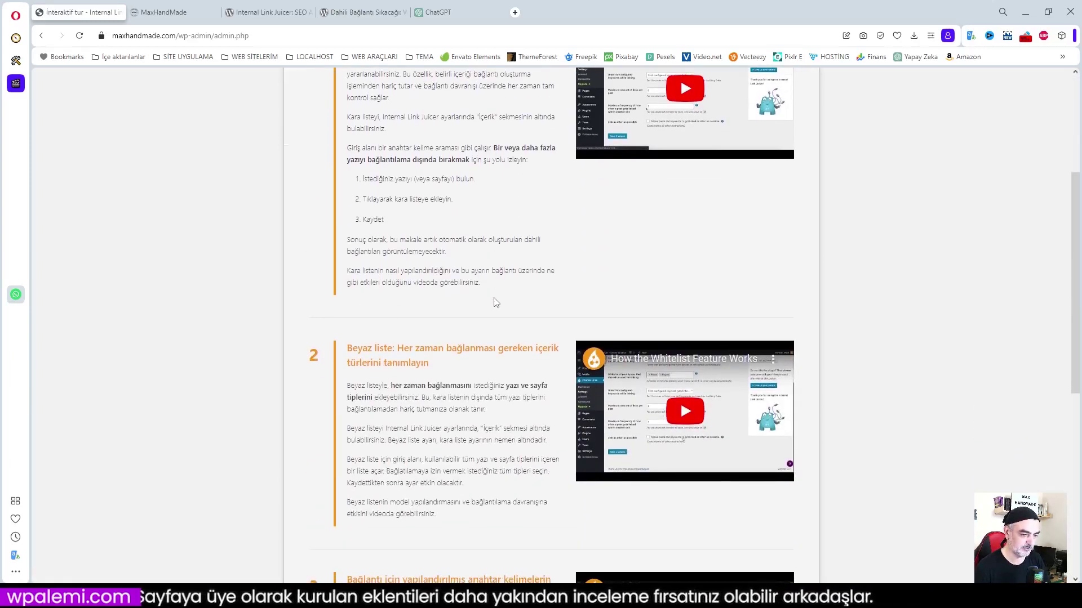
scroll(495, 302, "up", 2)
scroll(495, 299, "down", 2)
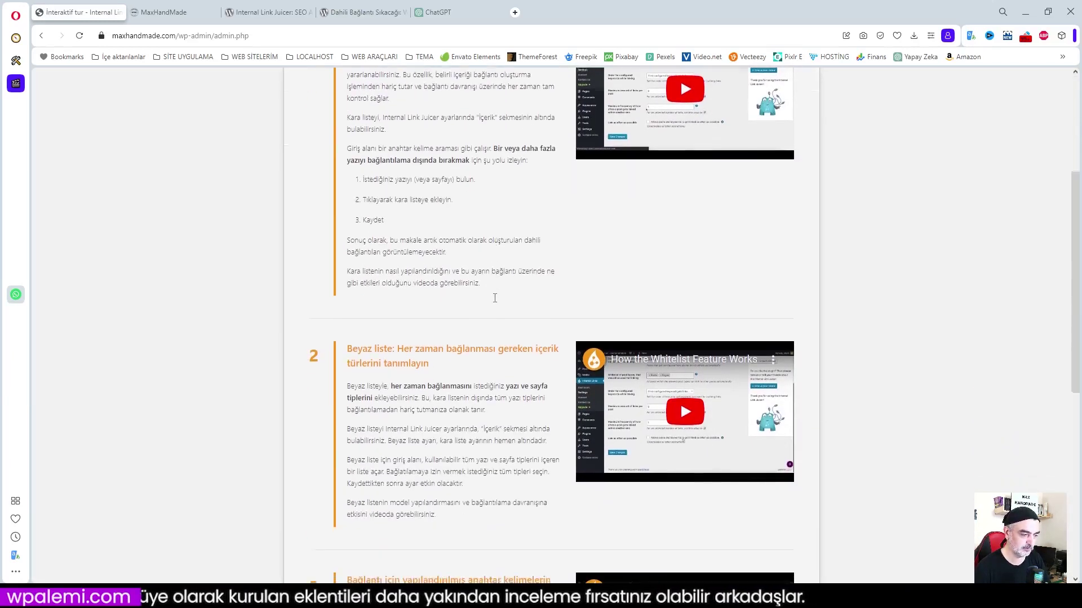
scroll(495, 298, "down", 7)
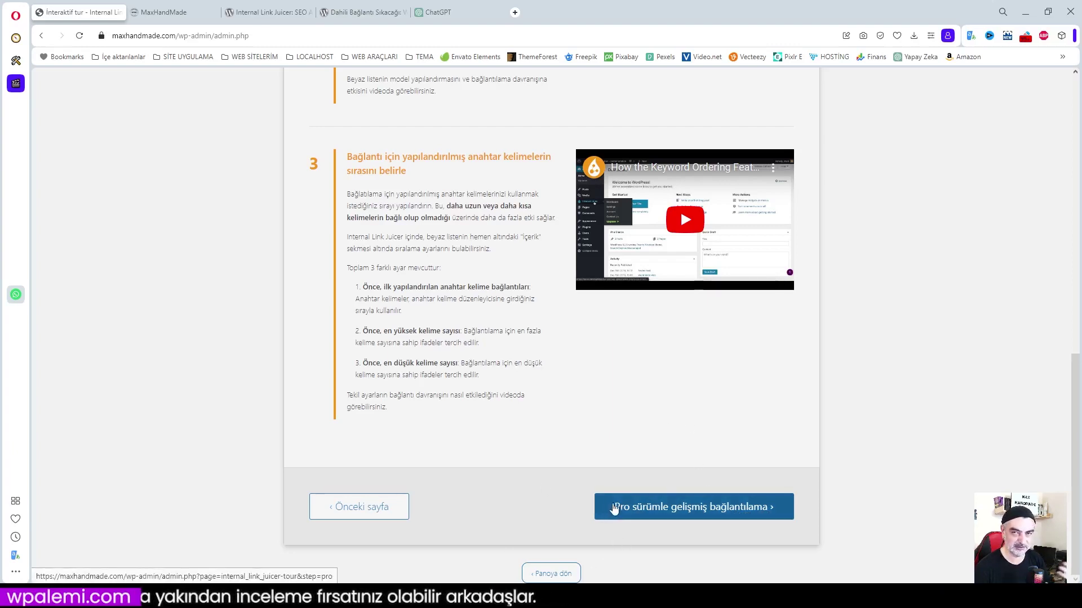
- Look through the tutorial page on the Pro version's features and finish the tutorial
left_click(708, 513)
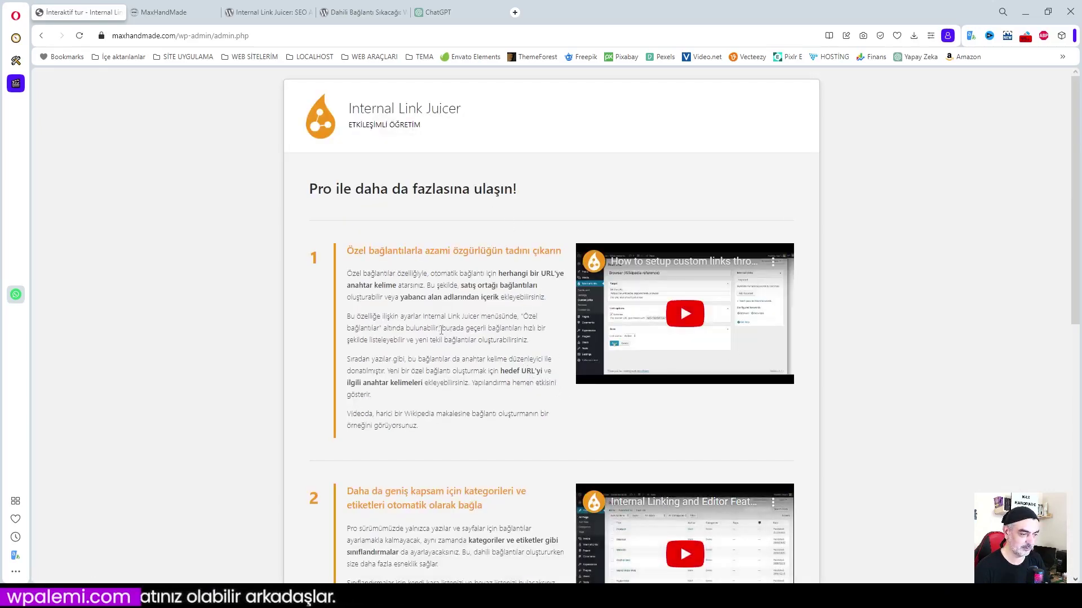
scroll(755, 439, "down", 10)
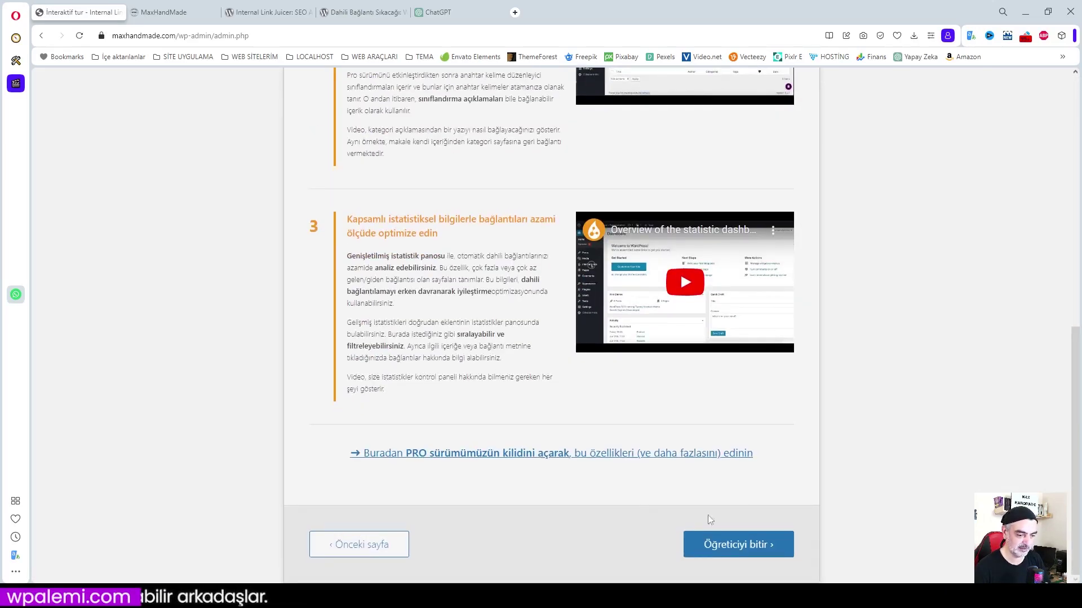
left_click(733, 549)
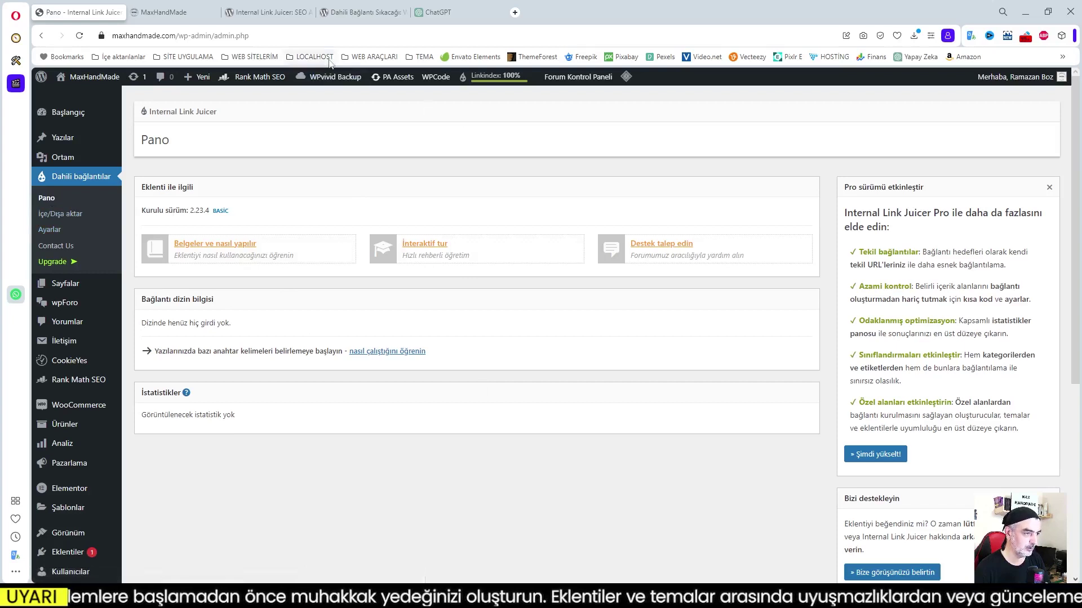
- Open Internal Link Juicer's import/export tools and review the file import, file export and locked Pro import options
mouse_move(490, 87)
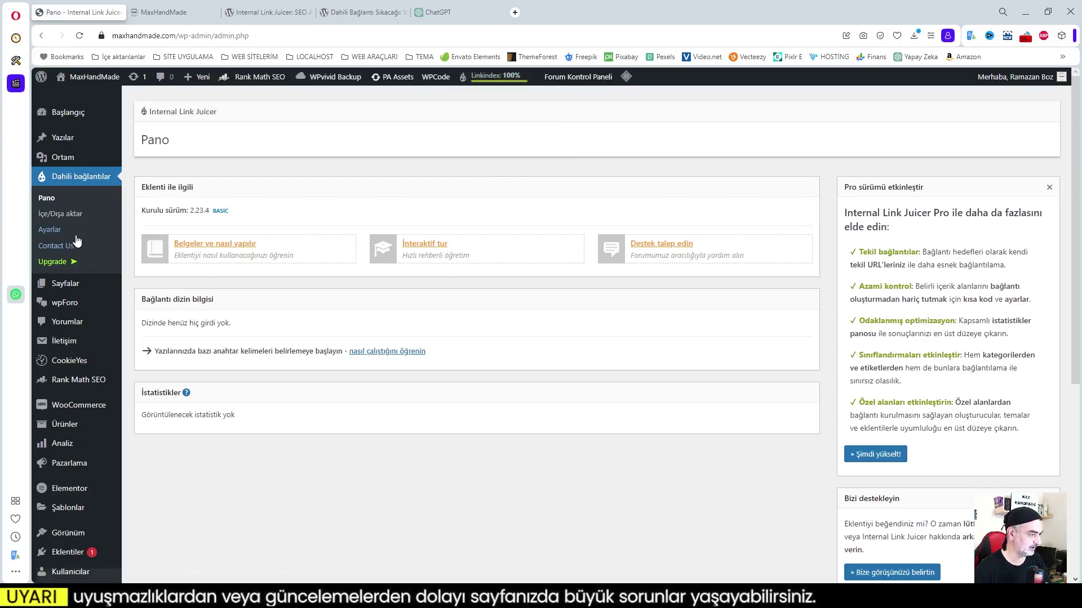
left_click(69, 217)
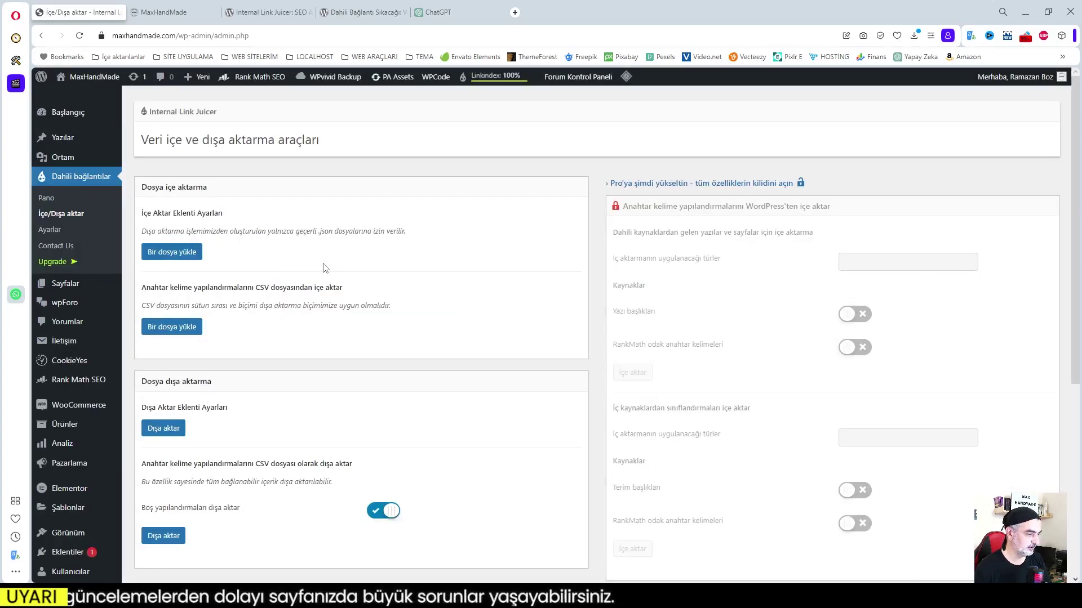
scroll(400, 276, "down", 1)
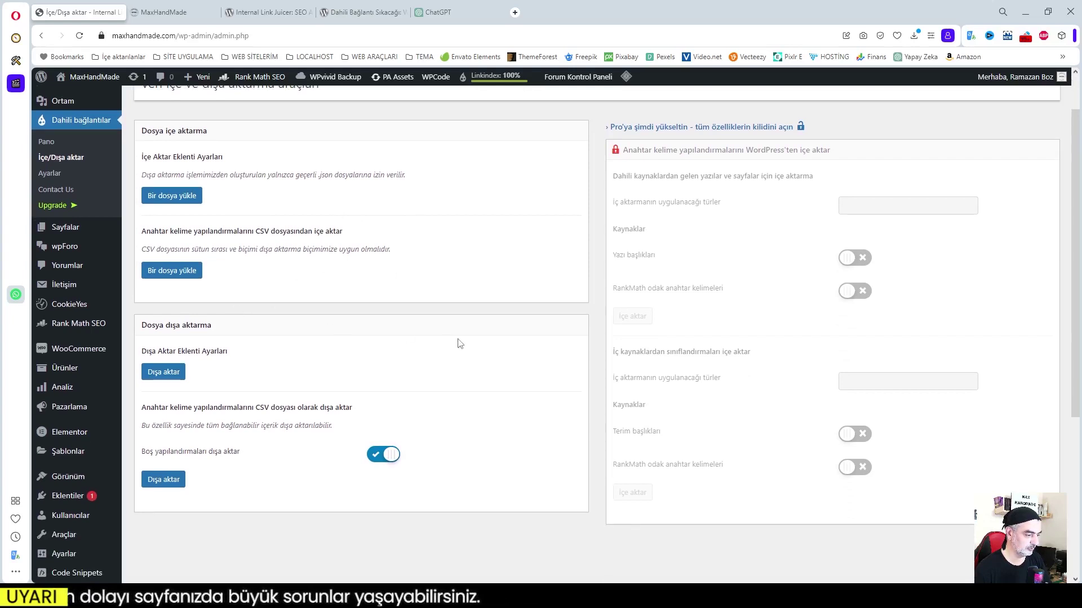
scroll(511, 342, "up", 1)
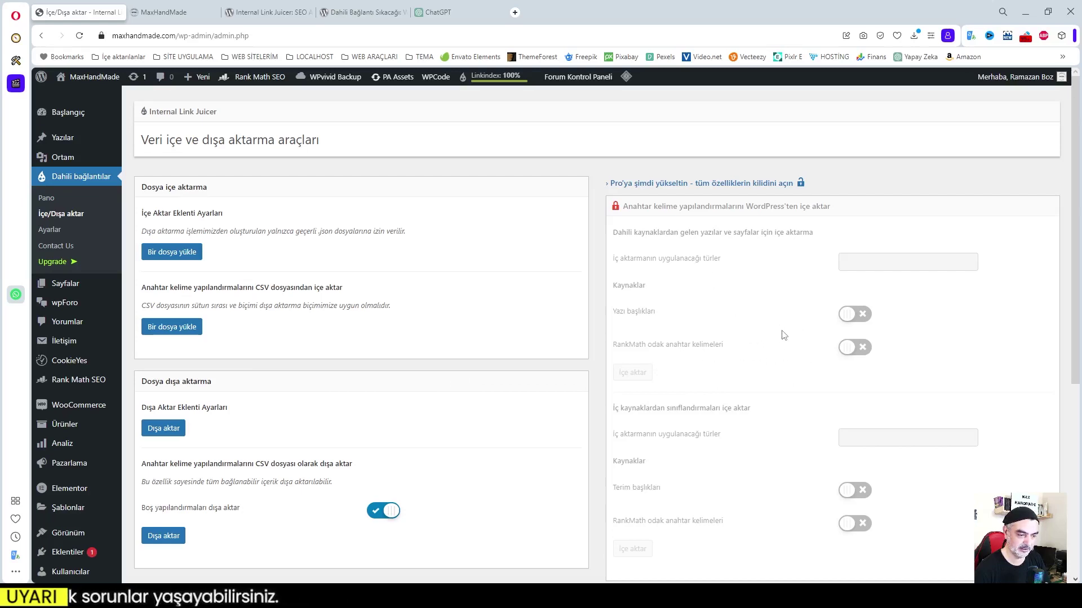
scroll(780, 331, "down", 2)
scroll(712, 418, "up", 2)
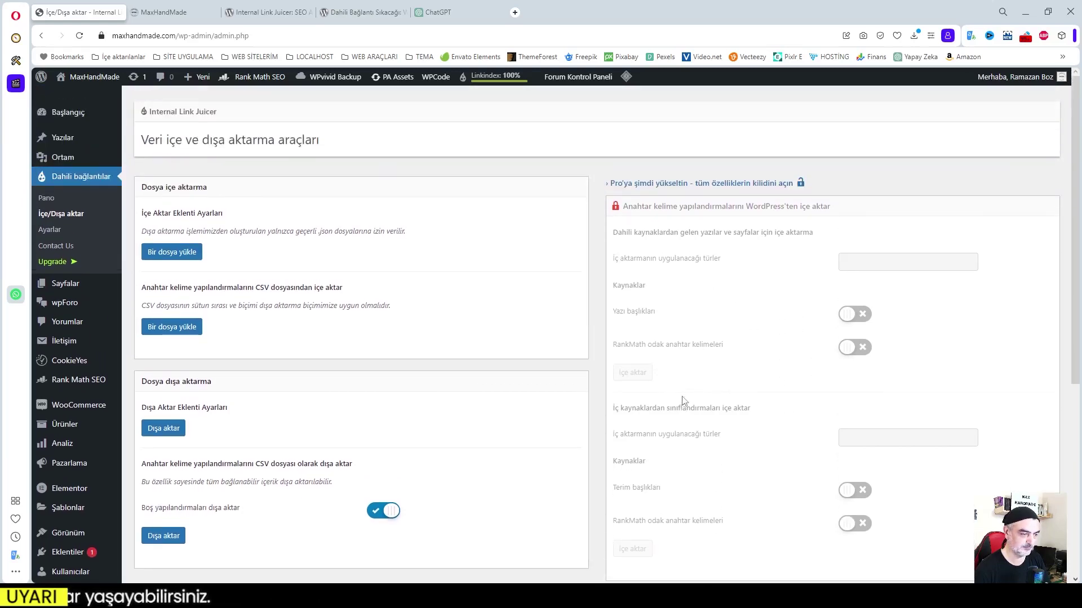
- Open the plugin's settings, enable hiding the Linkindex indicator from the WordPress admin bar, and save the changes
left_click(54, 231)
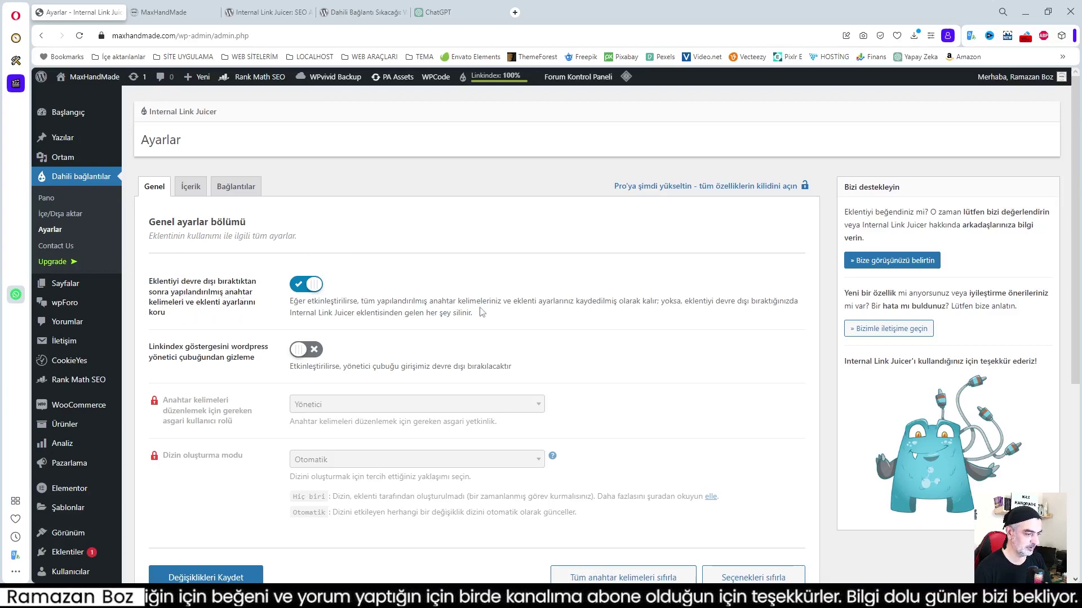
scroll(483, 304, "down", 1)
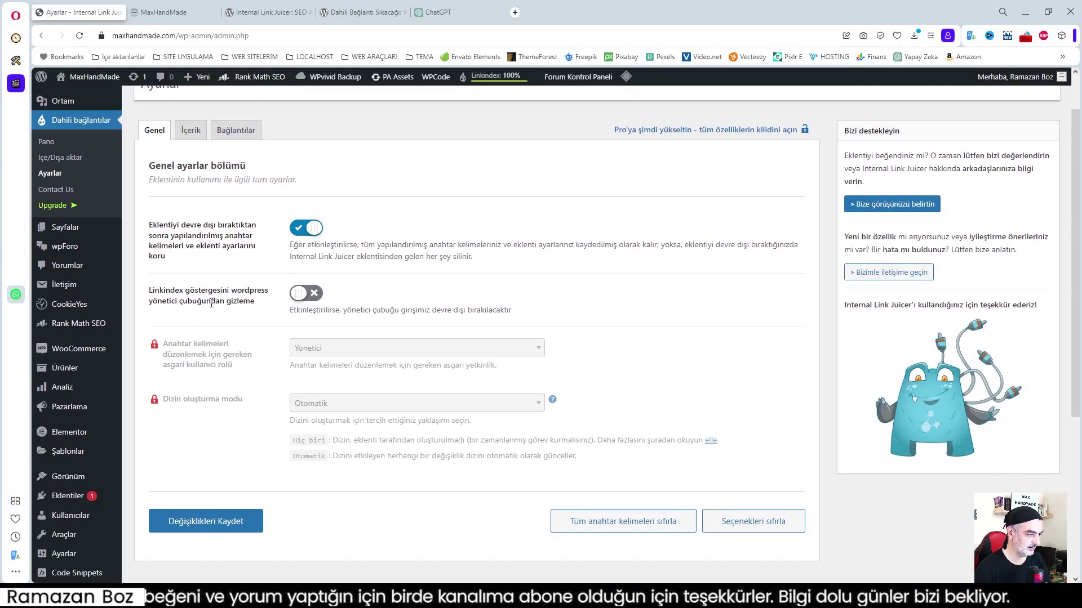
left_click(322, 294)
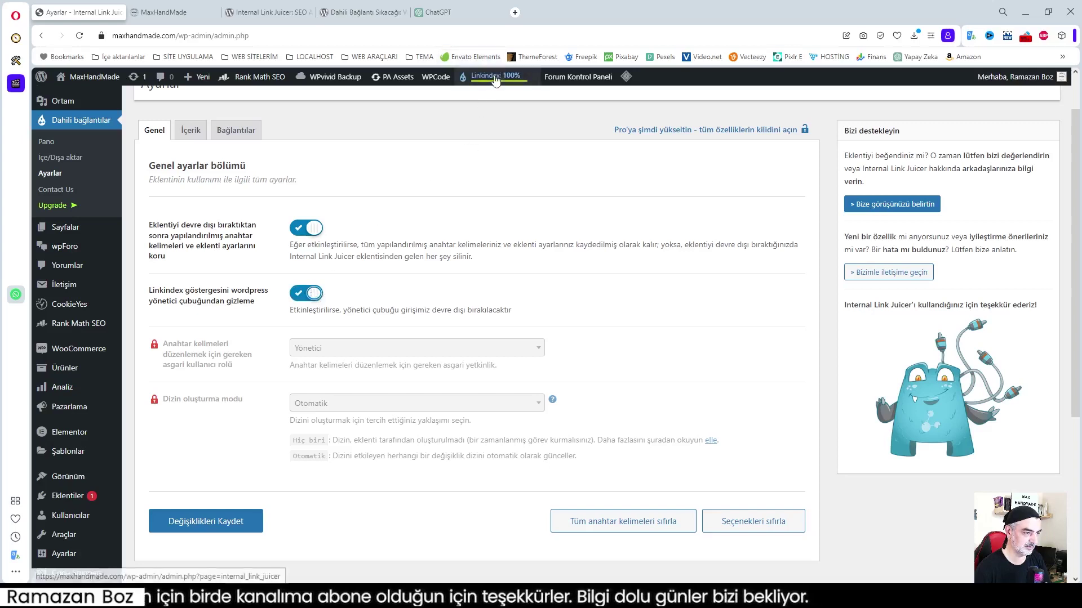
mouse_move(495, 76)
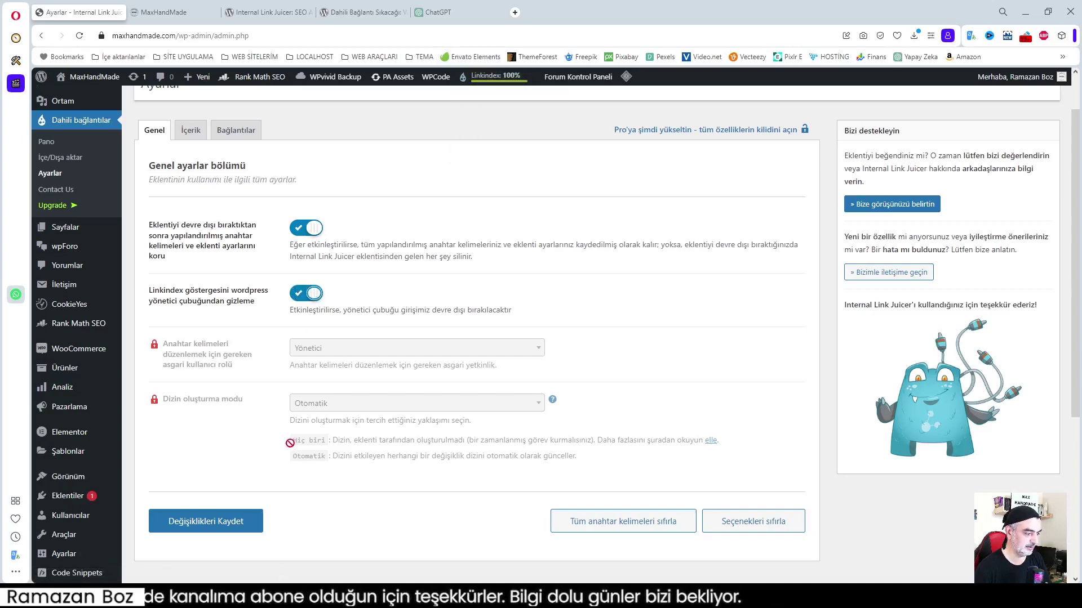
left_click(237, 519)
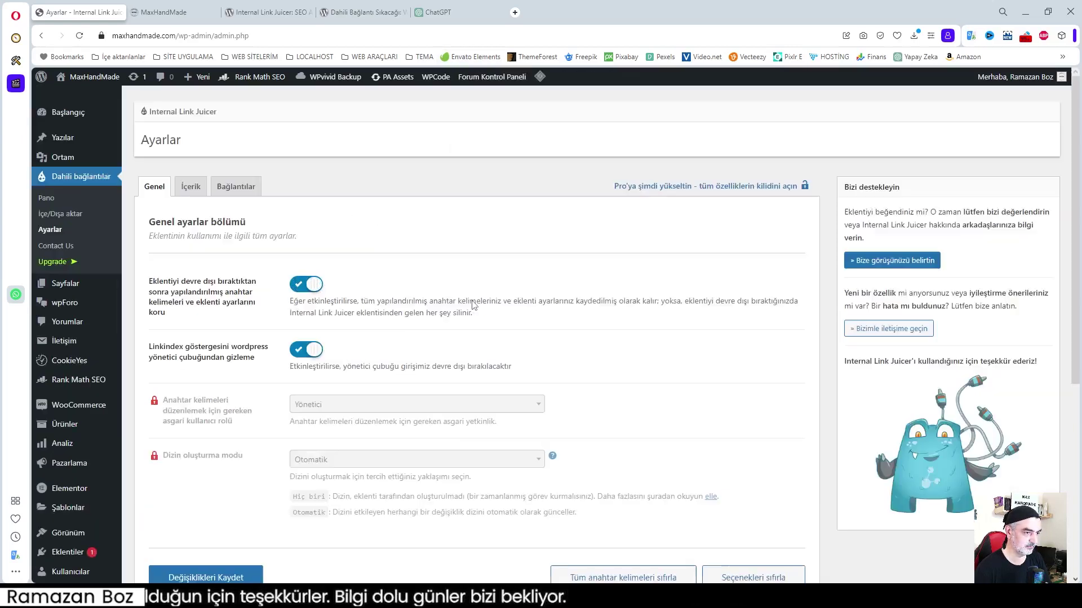
- Turn off hiding the Linkindex indicator from the admin bar and save the general settings again
left_click(298, 350)
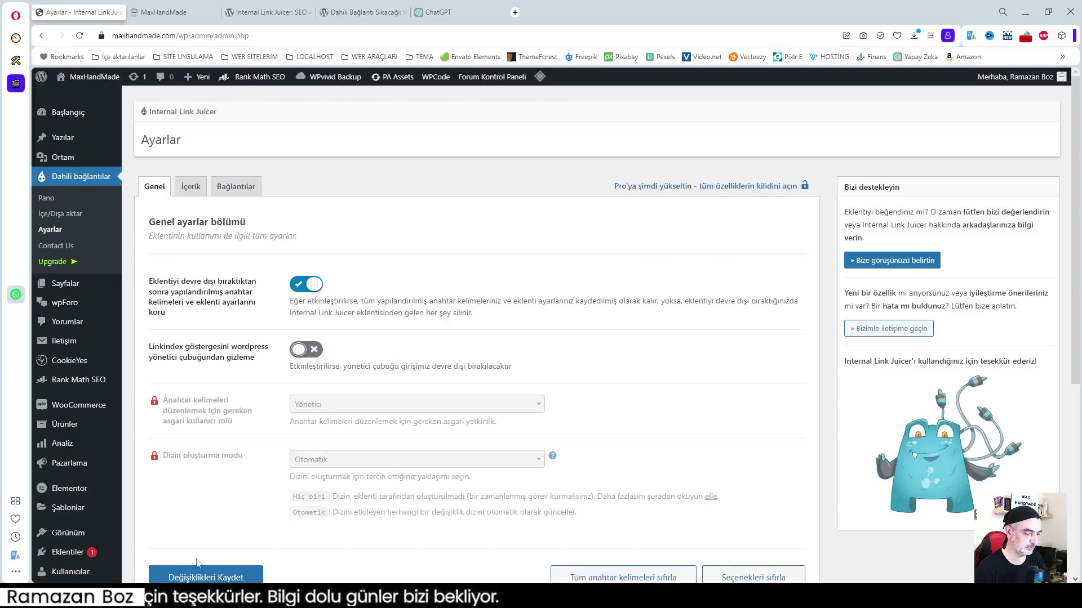
key("Tab")
key("Tab")
key("Return")
scroll(606, 420, "down", 4)
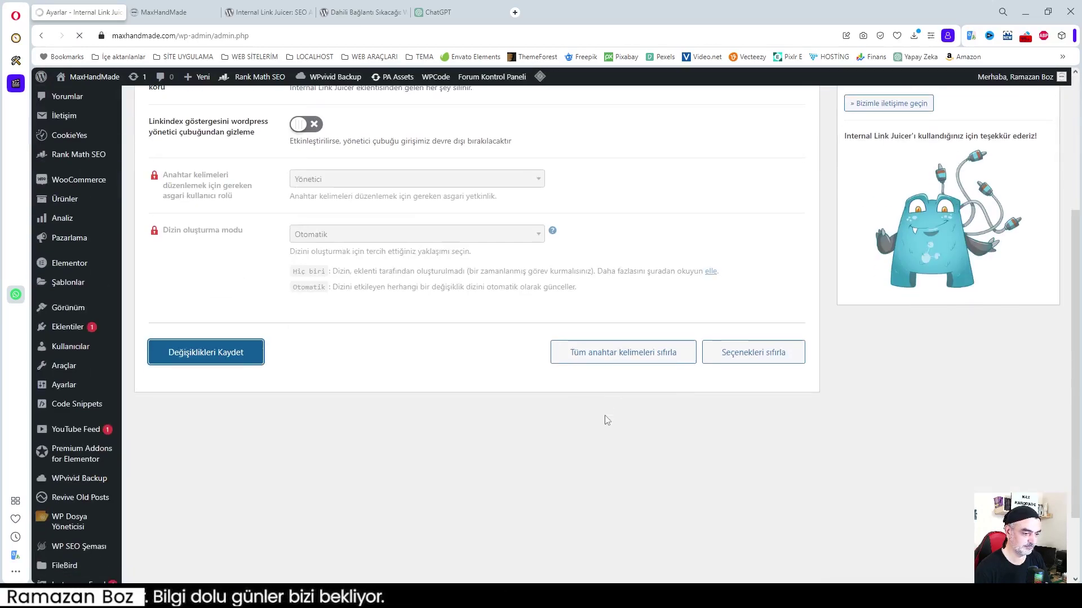
scroll(604, 422, "down", 5)
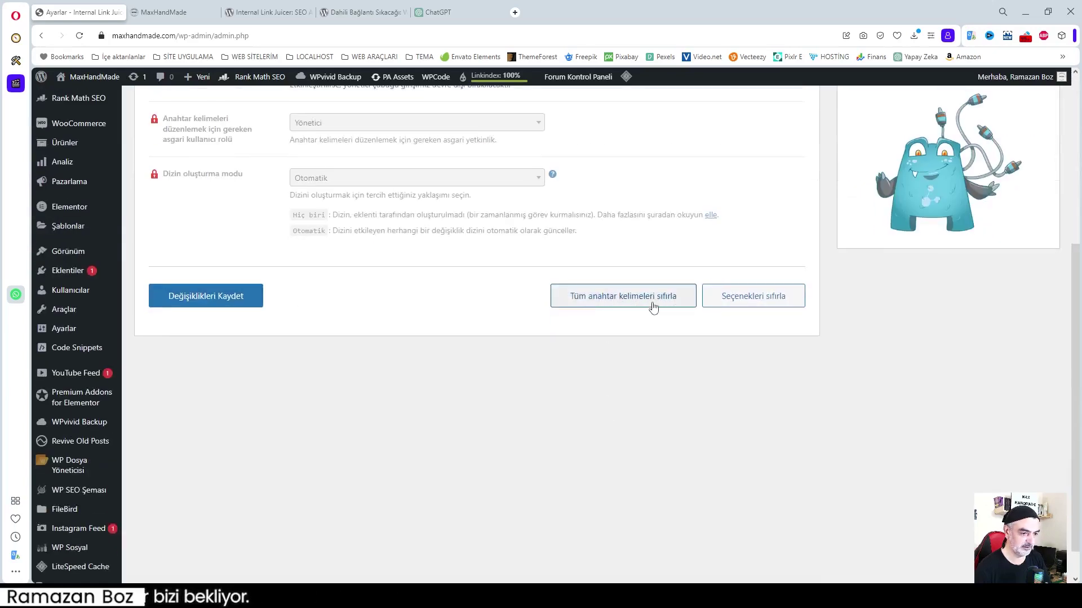
- Try to find a post for the linking blacklist in the content settings by searching for "şart"
scroll(592, 335, "up", 5)
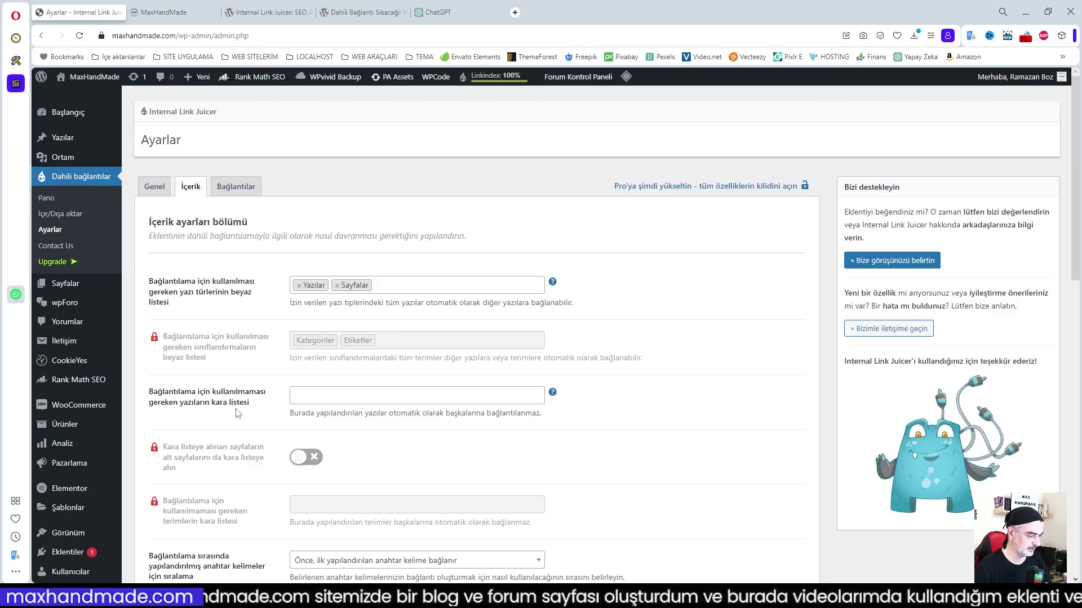
left_click(328, 396)
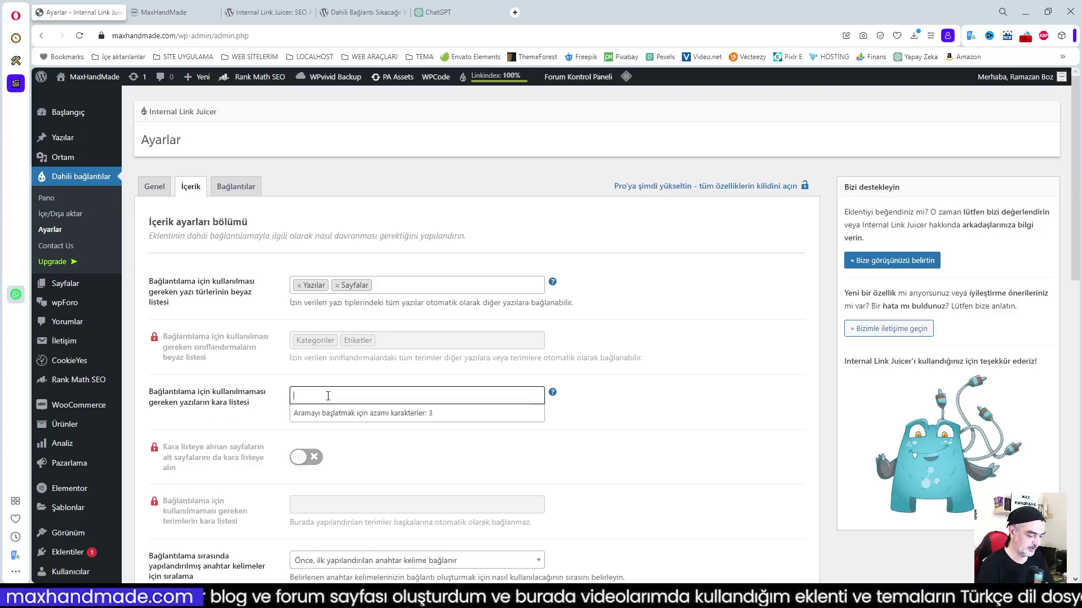
type("şart")
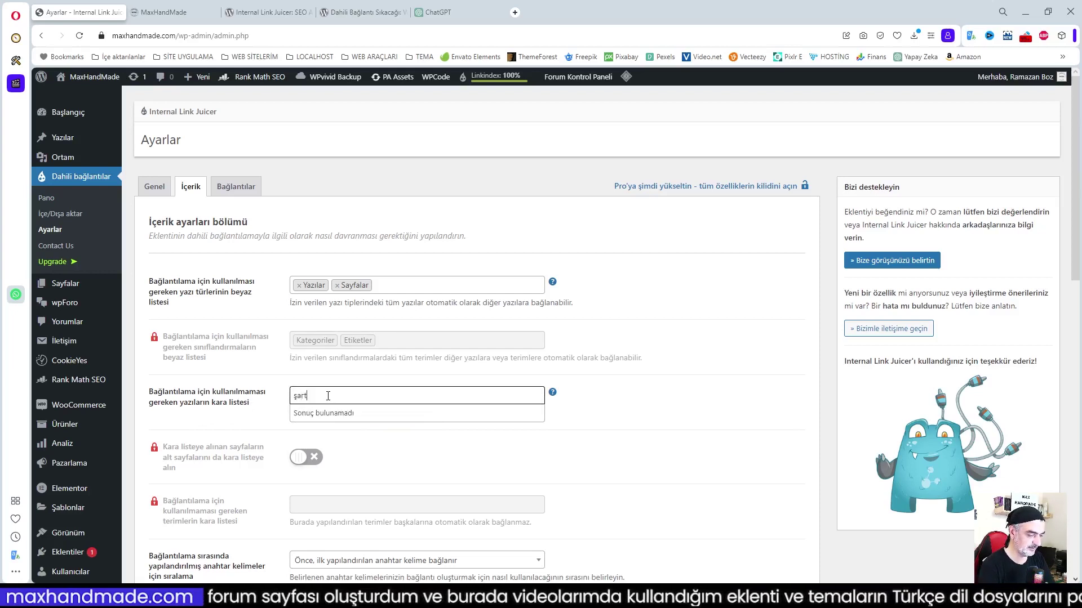
key("BackSpace")
key("BackSpace")
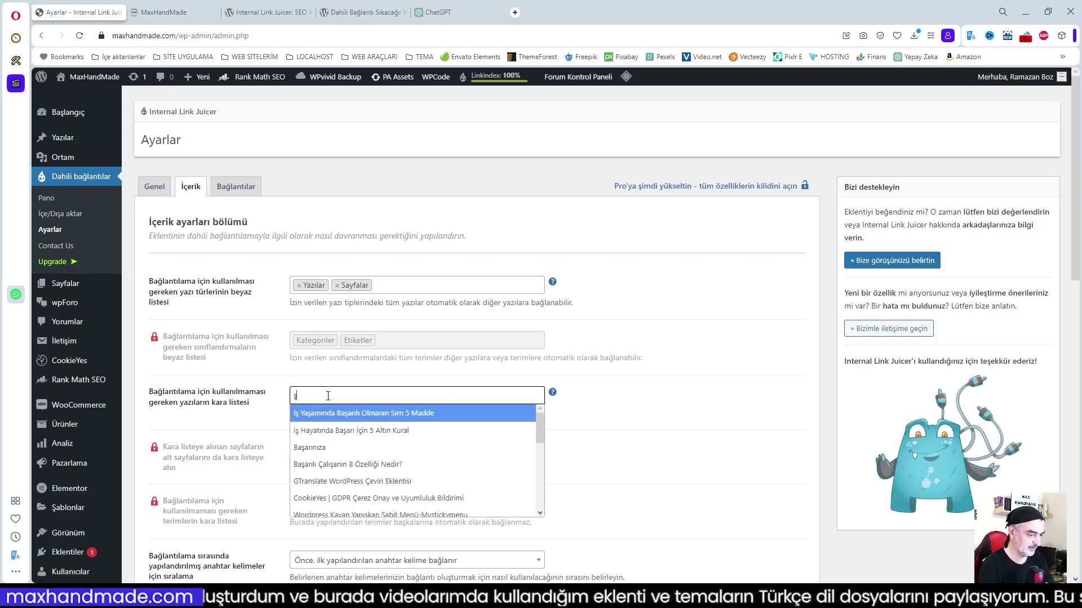
scroll(415, 471, "down", 1)
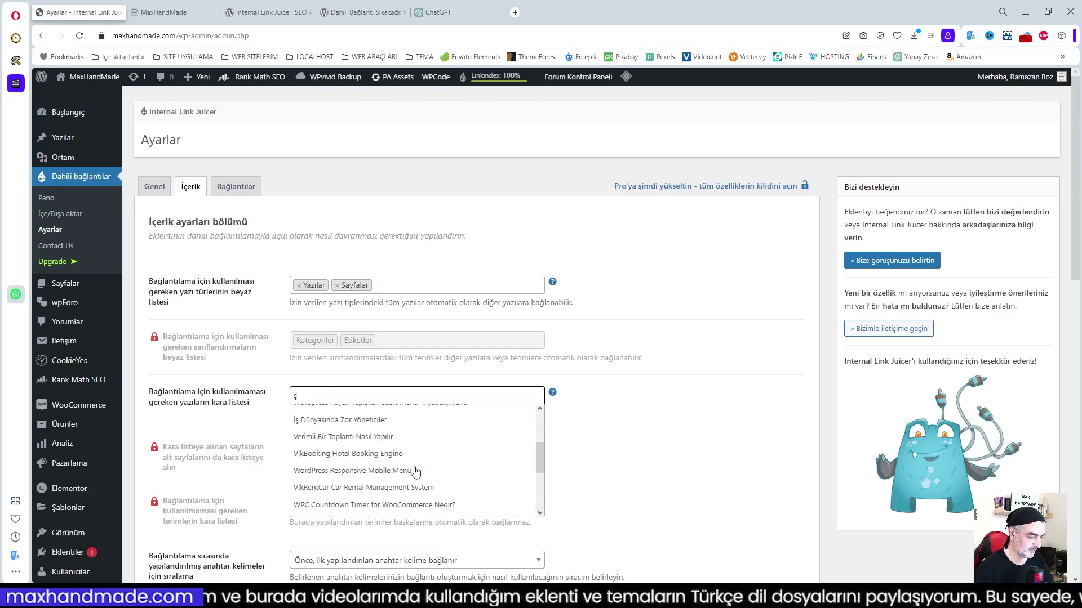
left_click(330, 414)
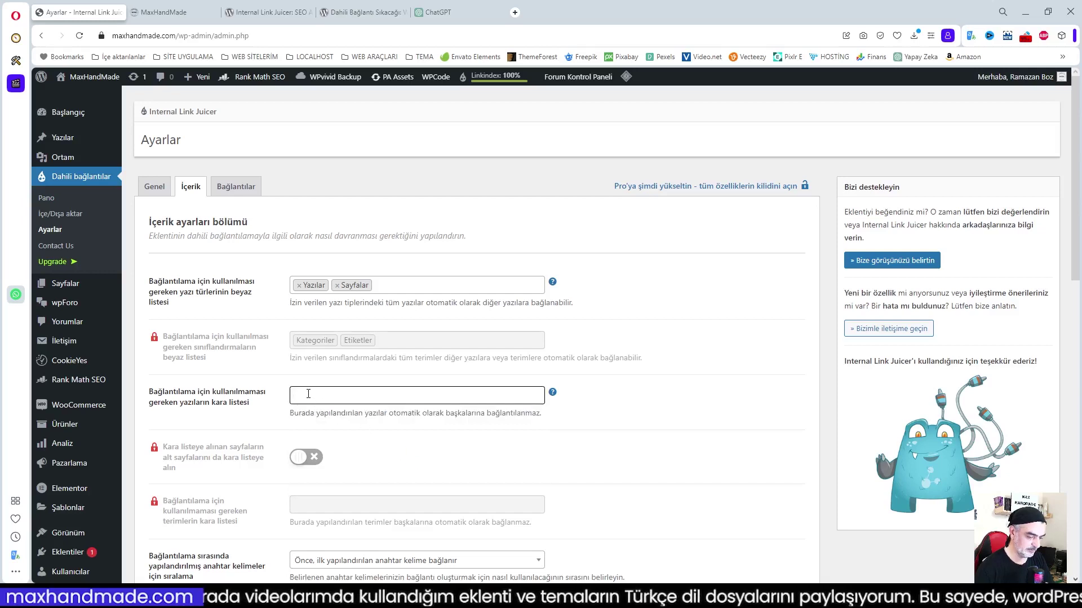
- Search the linking blacklist field for "giz" and add the page "Gizlilik Politikası" to it
left_click(312, 397)
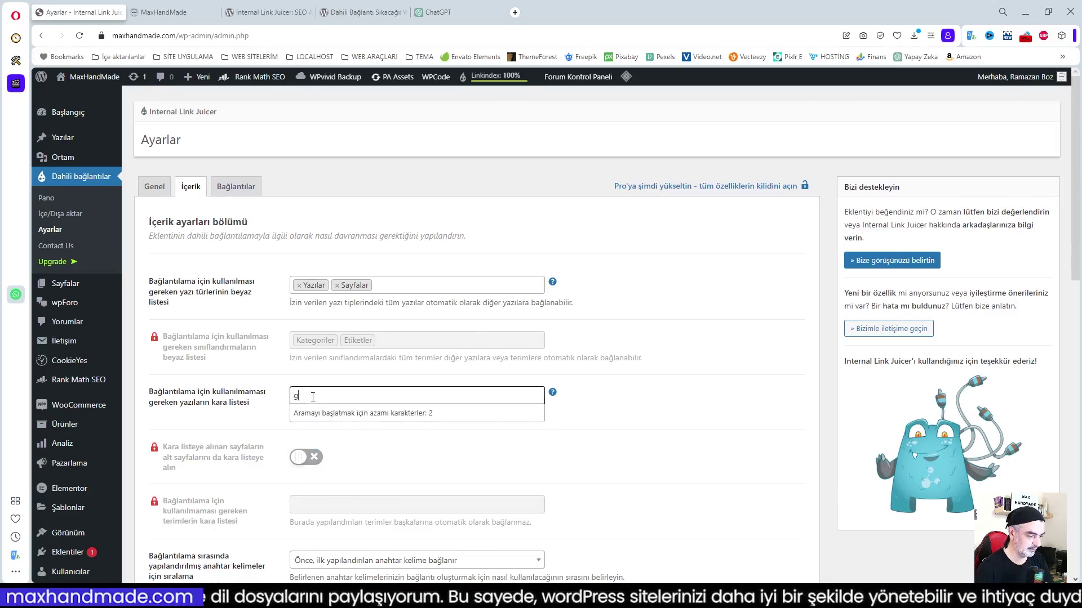
type("giz")
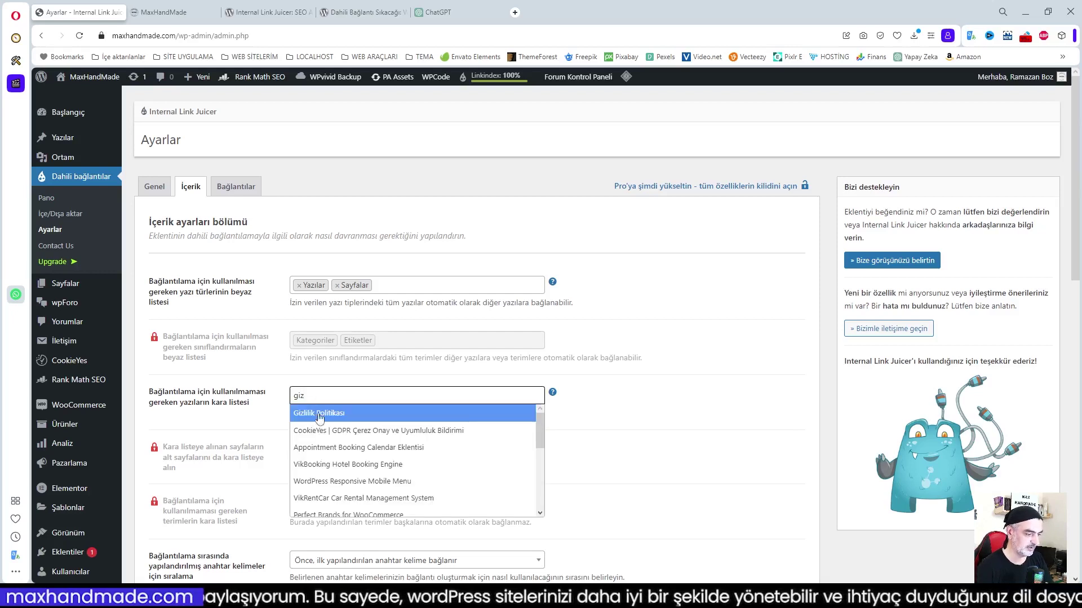
left_click(320, 415)
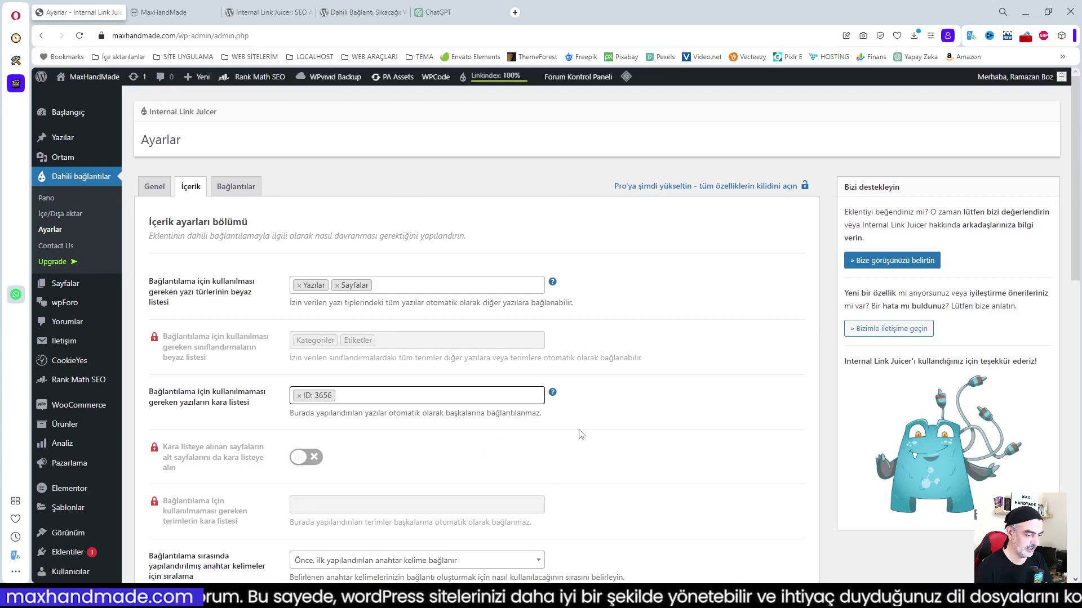
- Set the order of configured keywords for linking to "Önce, ilk yapılandırılan anahtar kelime bağlanır"
scroll(589, 443, "down", 2)
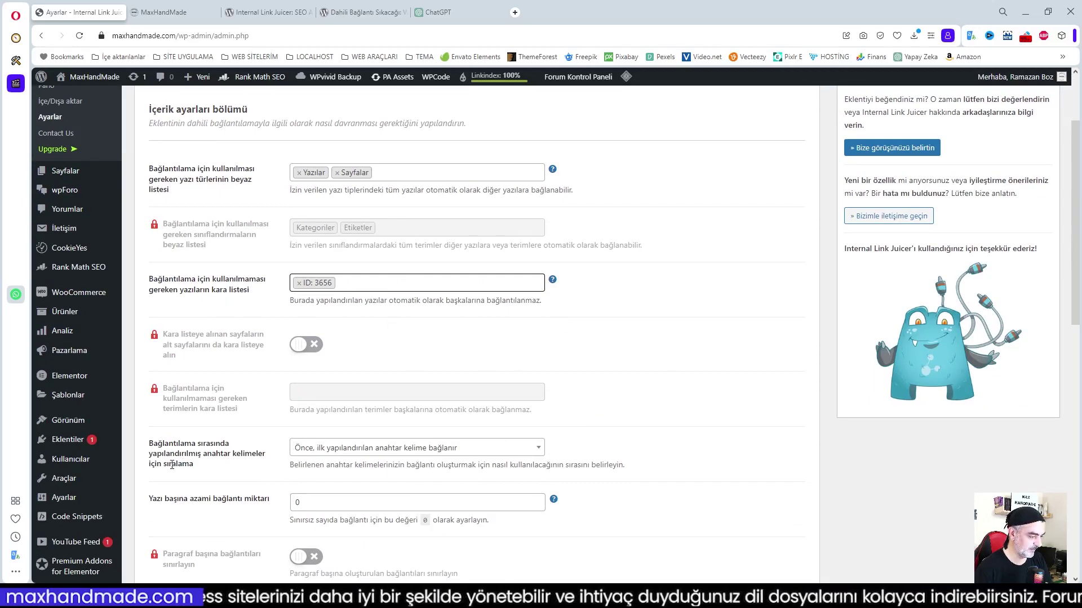
scroll(198, 467, "down", 1)
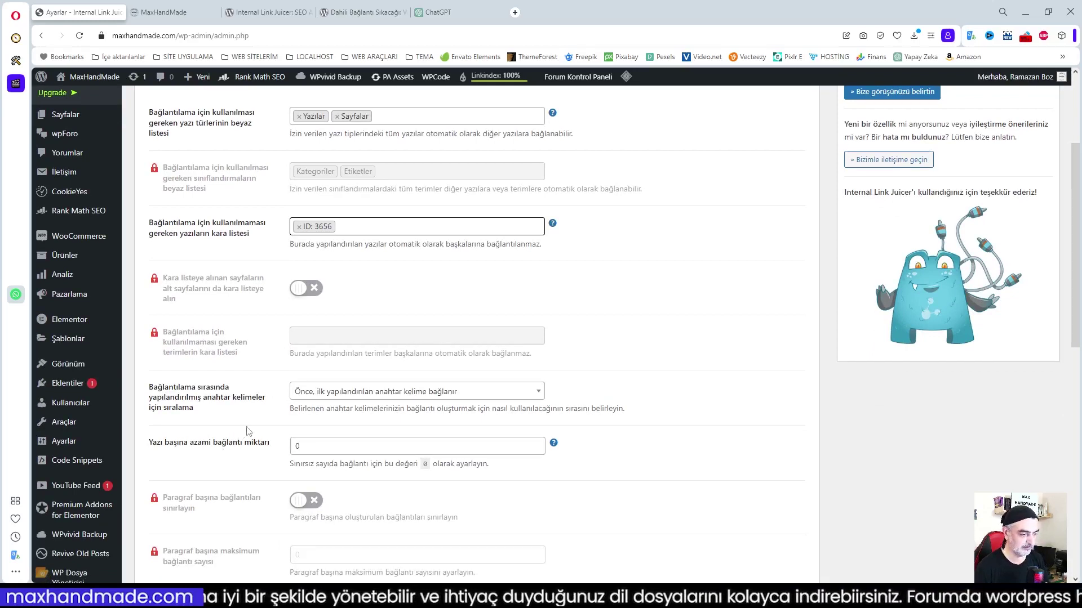
left_click(435, 394)
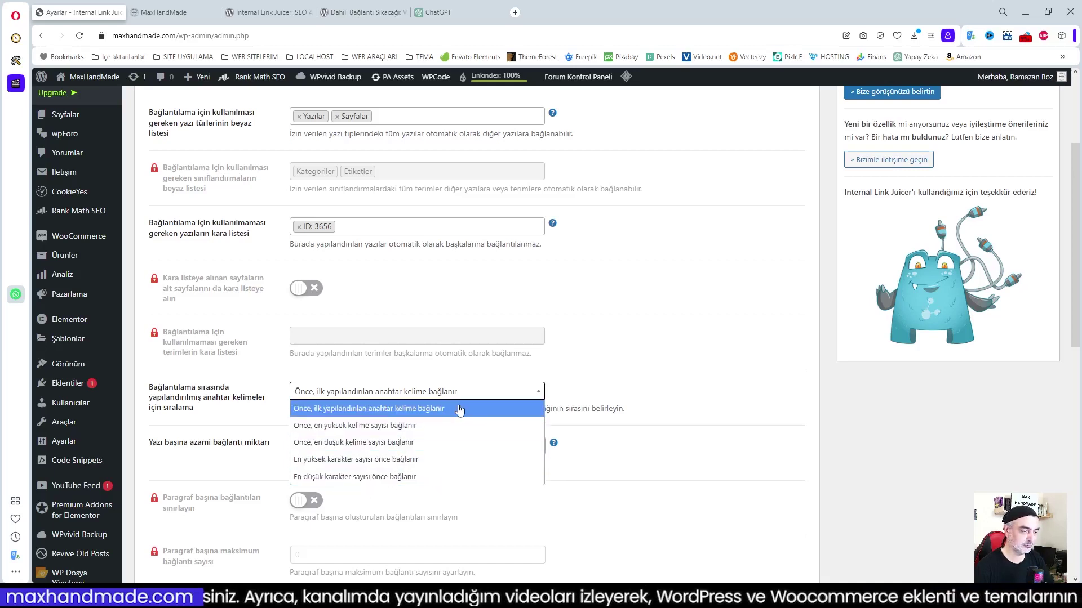
left_click(372, 410)
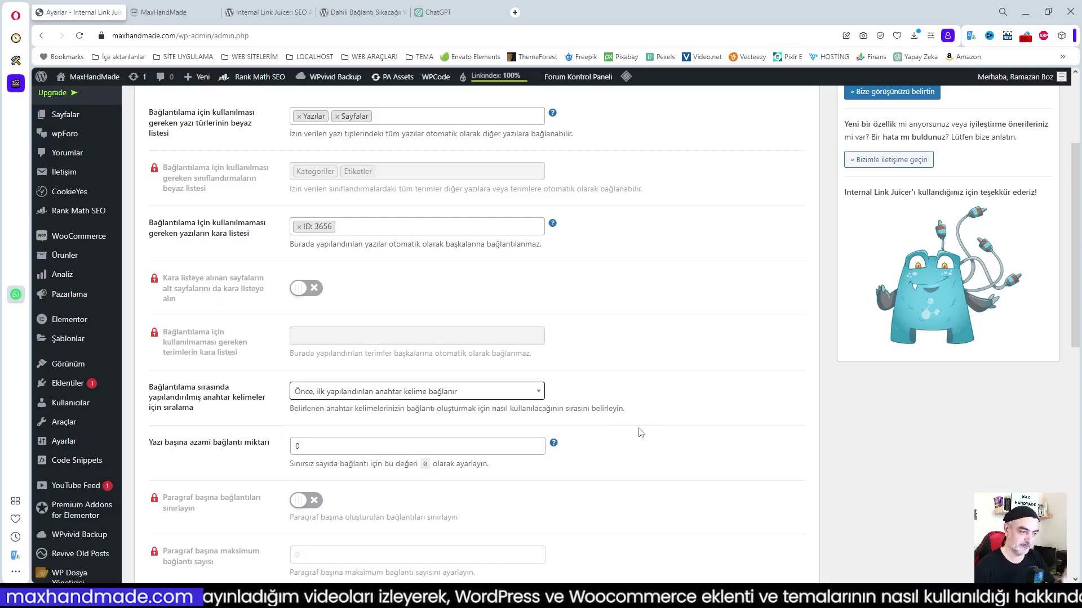
left_click(675, 408)
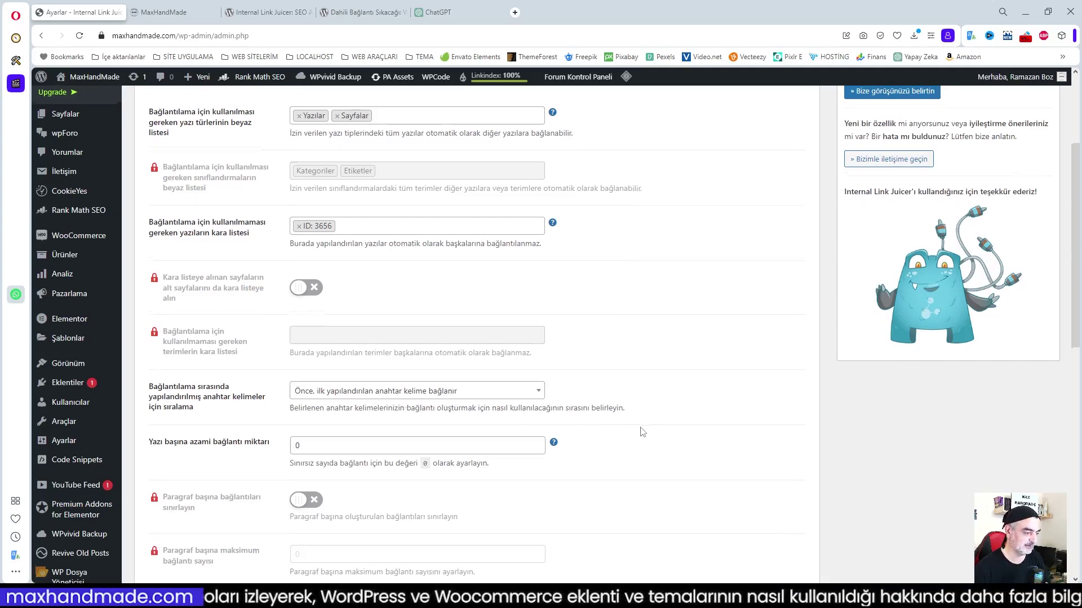
- Review the remaining content settings on link limits, link frequency and excluded HTML areas, and save the changes
scroll(642, 432, "down", 2)
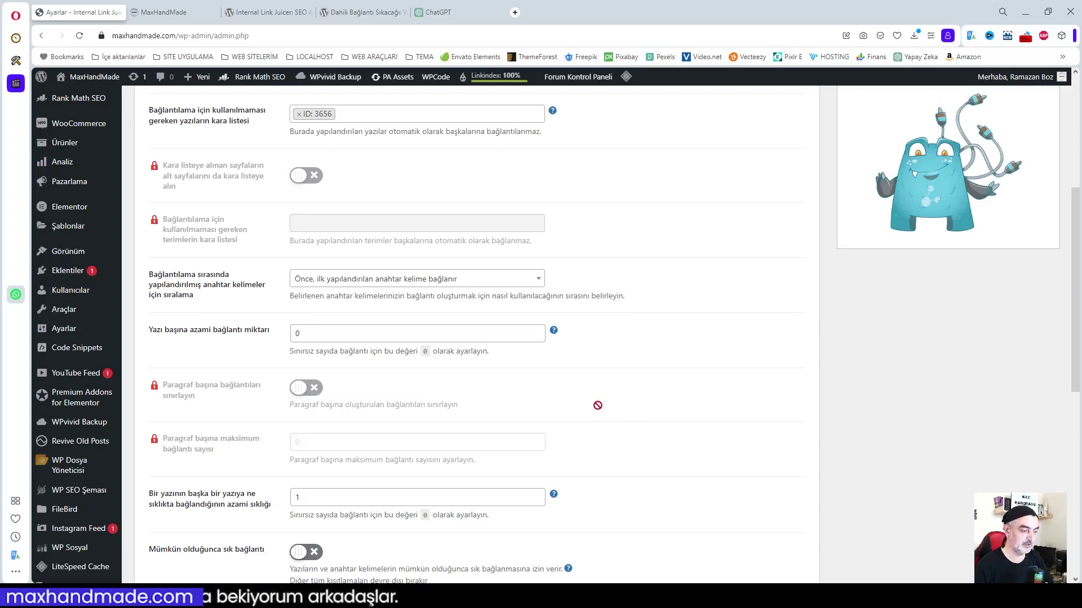
scroll(597, 405, "down", 2)
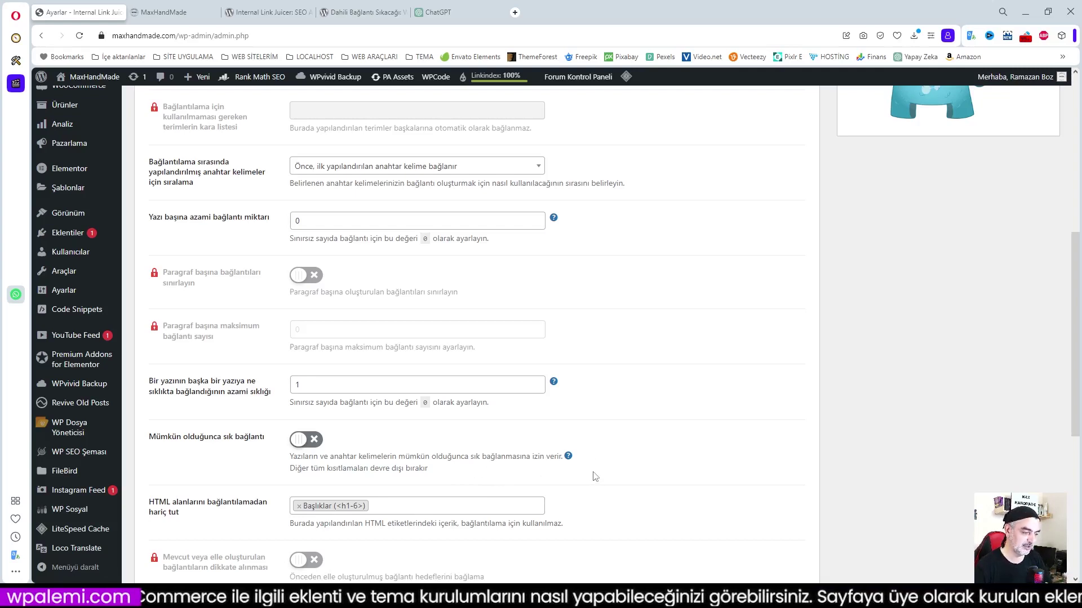
scroll(250, 476, "down", 1)
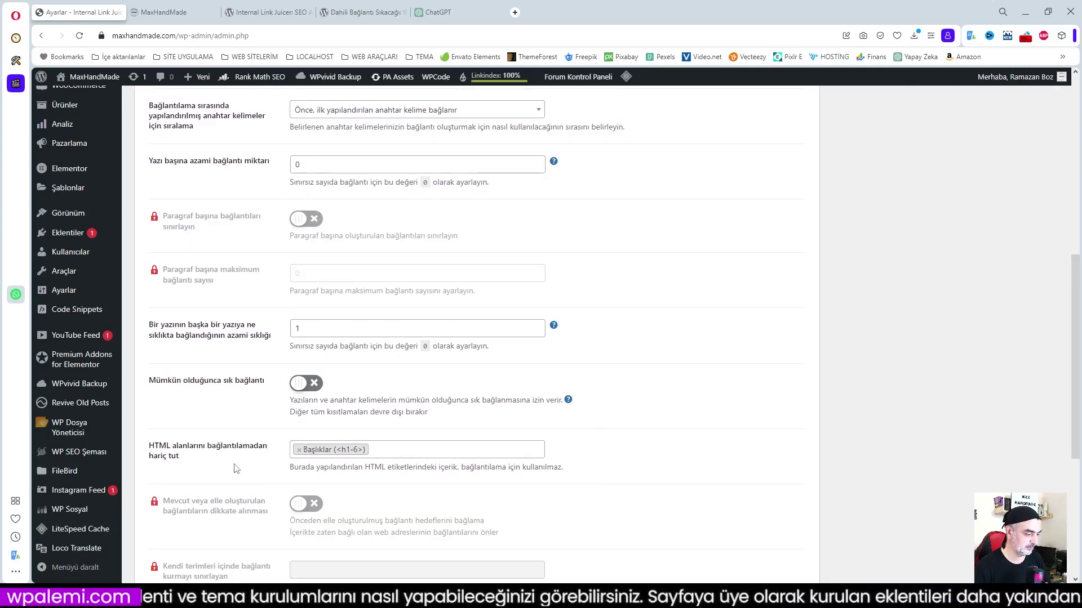
scroll(236, 469, "down", 3)
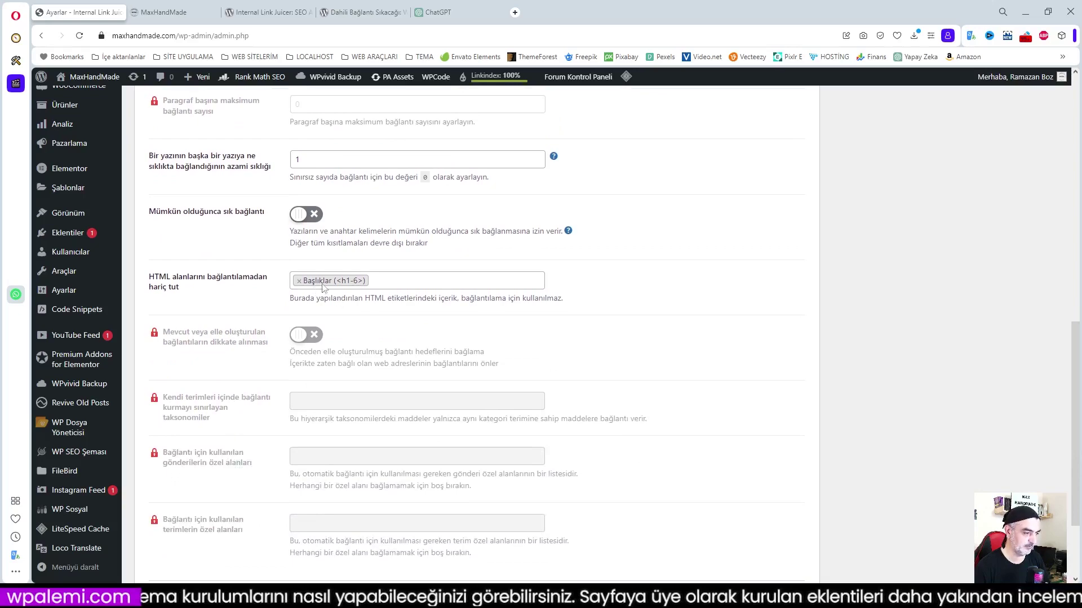
scroll(599, 356, "down", 2)
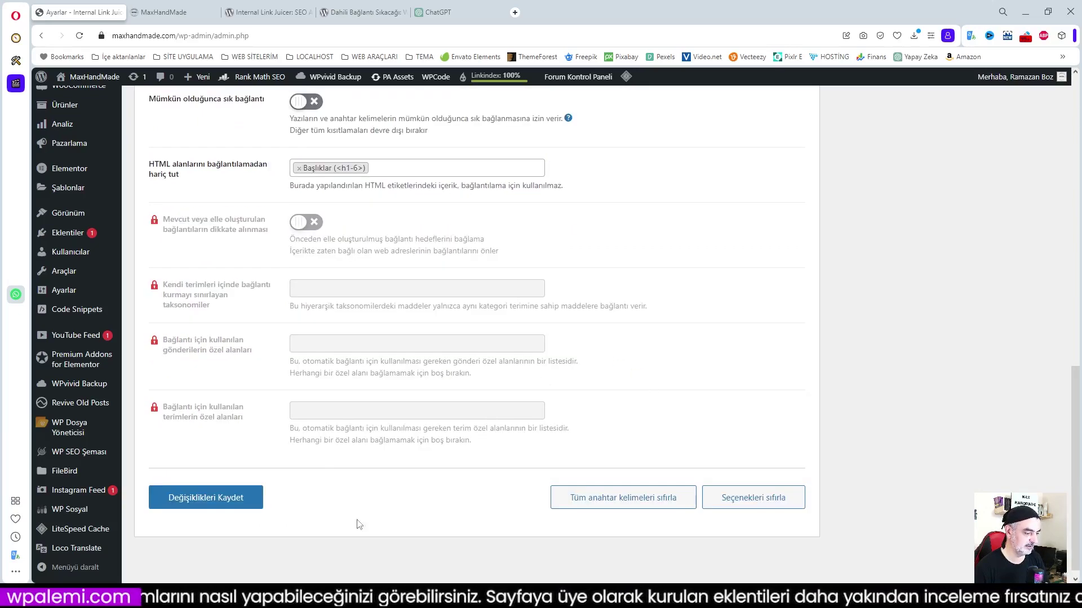
scroll(387, 436, "up", 15)
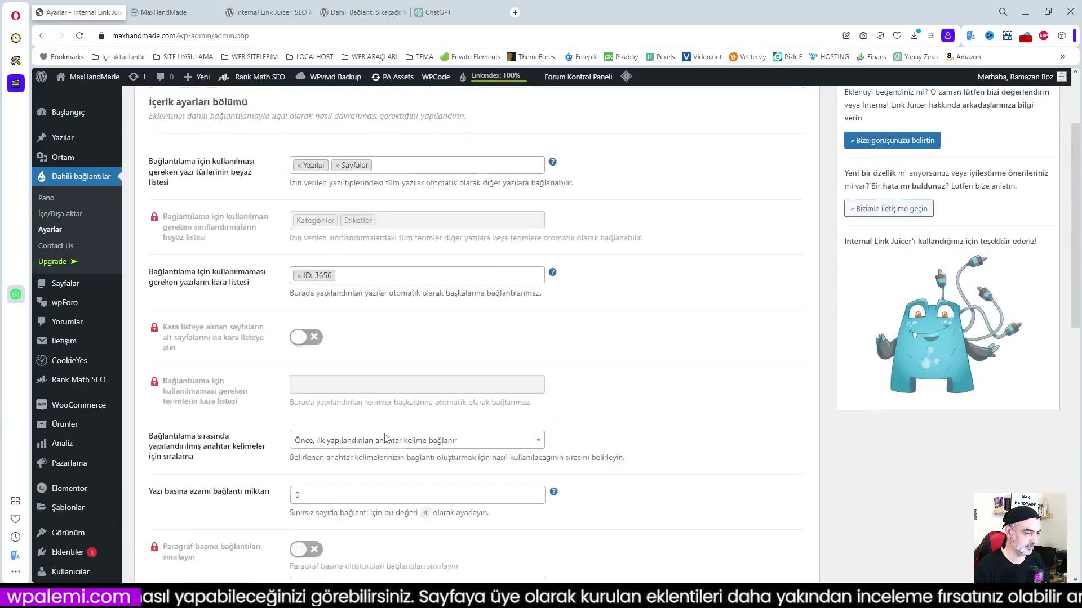
scroll(386, 436, "down", 15)
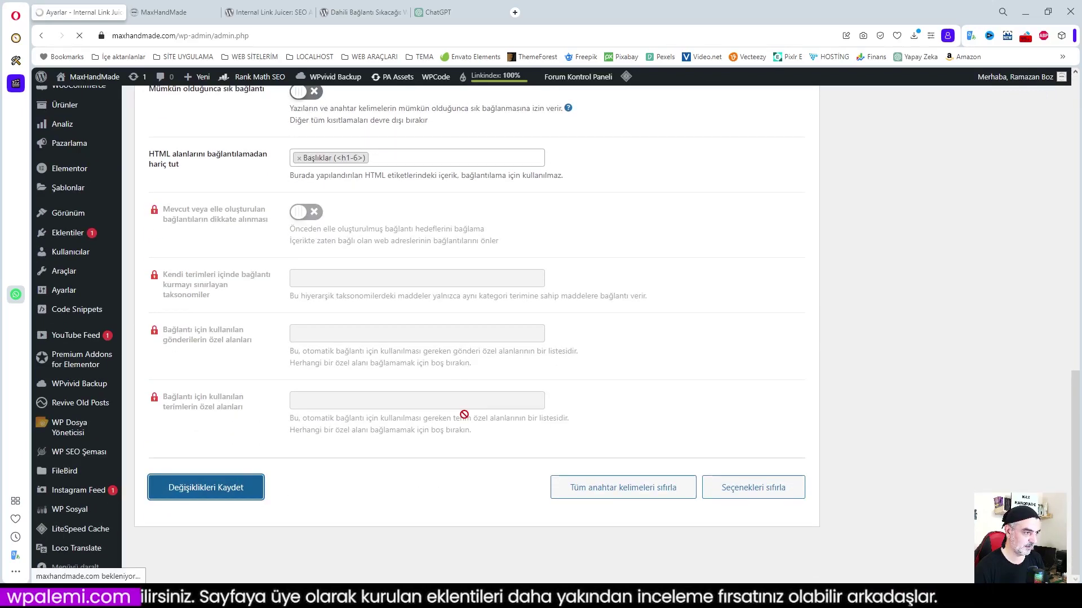
left_click(209, 486)
- Review the link settings for the output template and NoFollow, and return to the general settings
left_click(235, 187)
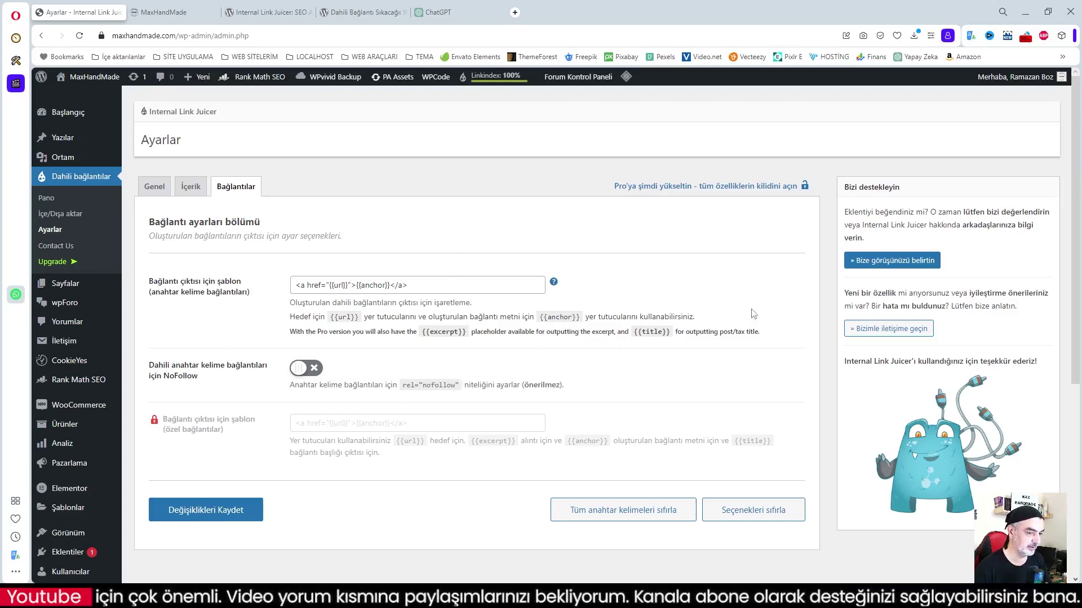
left_click(154, 187)
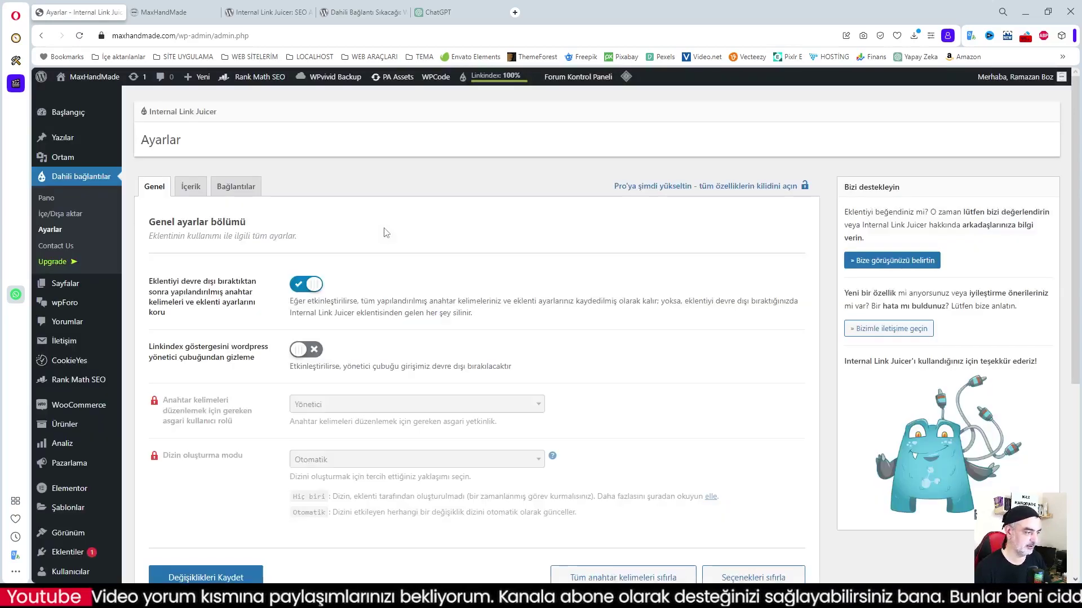
- Open the plugin's dashboard, start rebuilding the link index, and check its build status
left_click(79, 201)
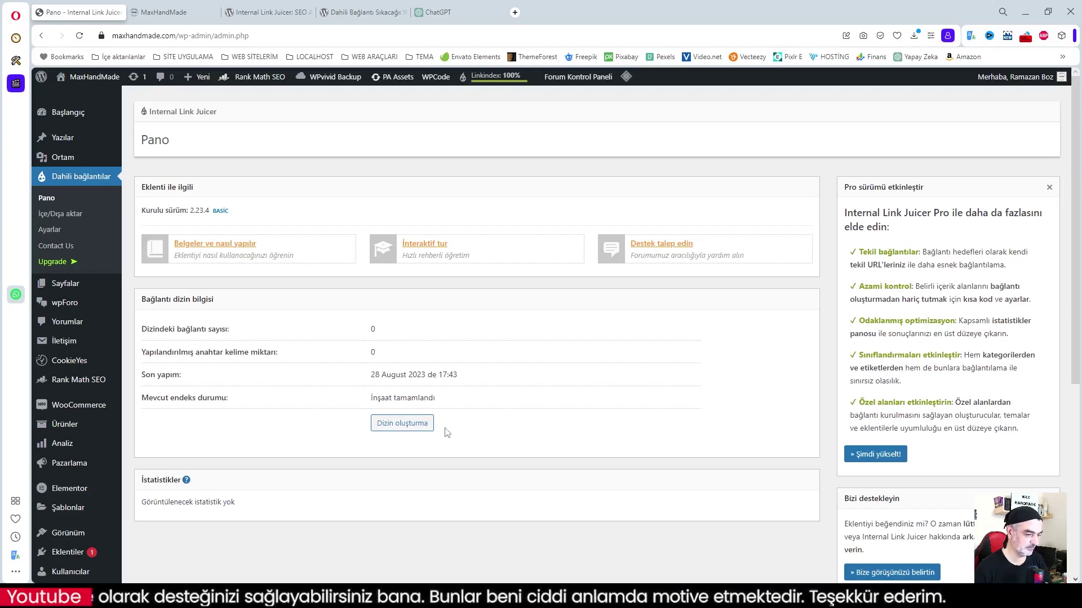
left_click(408, 432)
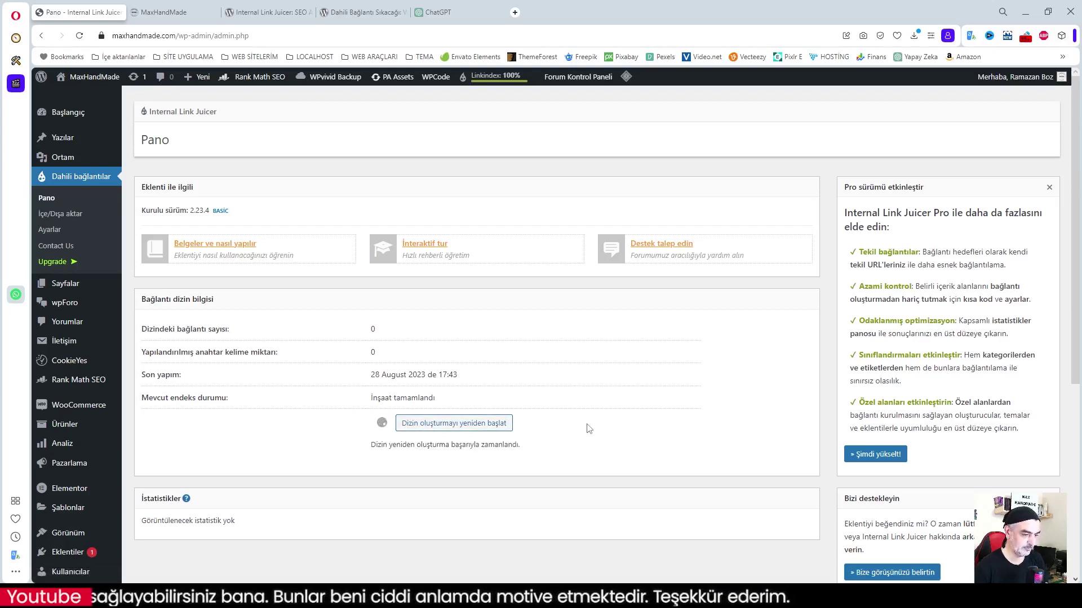
scroll(586, 429, "down", 1)
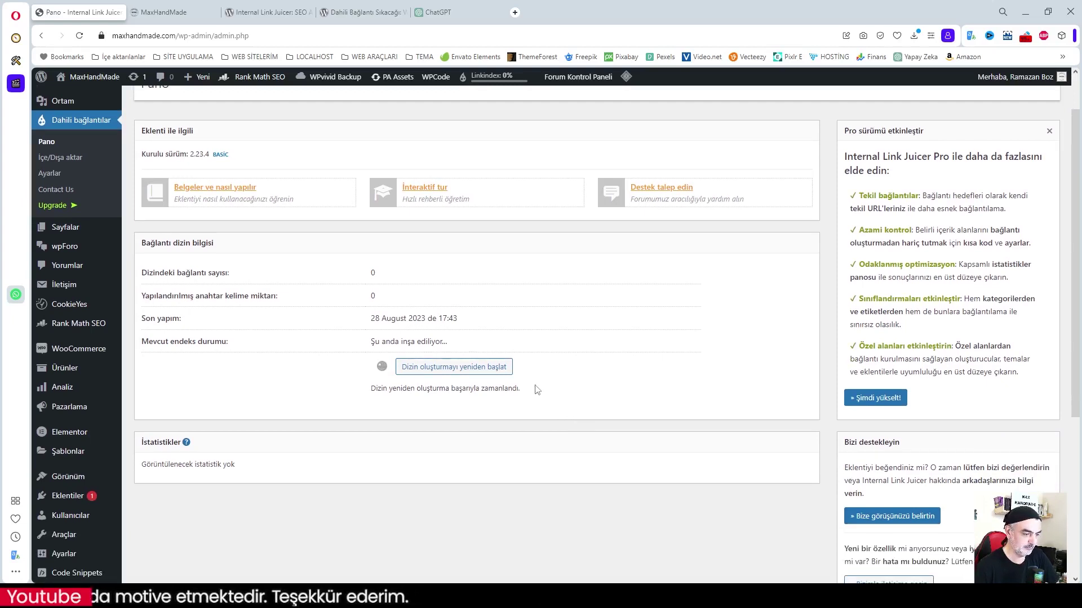
scroll(572, 379, "down", 3)
scroll(338, 215, "up", 3)
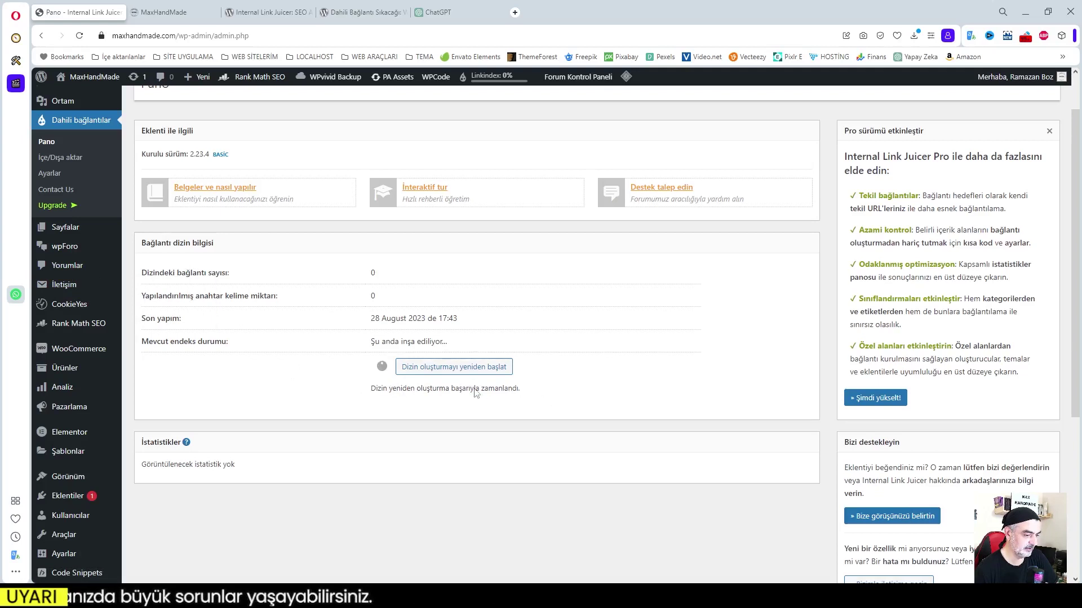
- Open the list of all posts and open the CookieYes GDPR post for editing
scroll(99, 232, "up", 1)
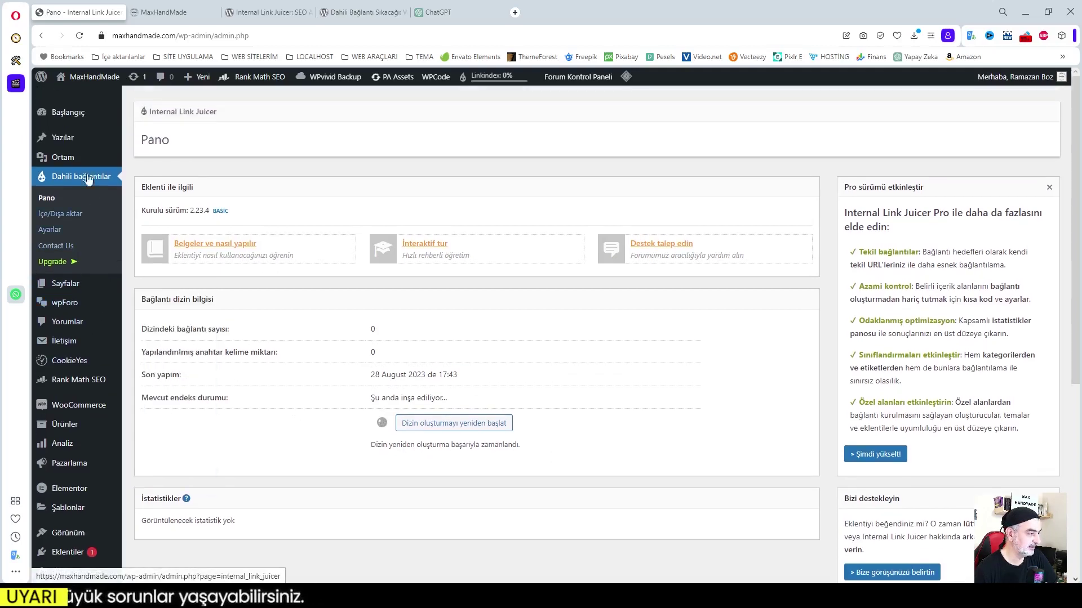
mouse_move(96, 145)
left_click(150, 140)
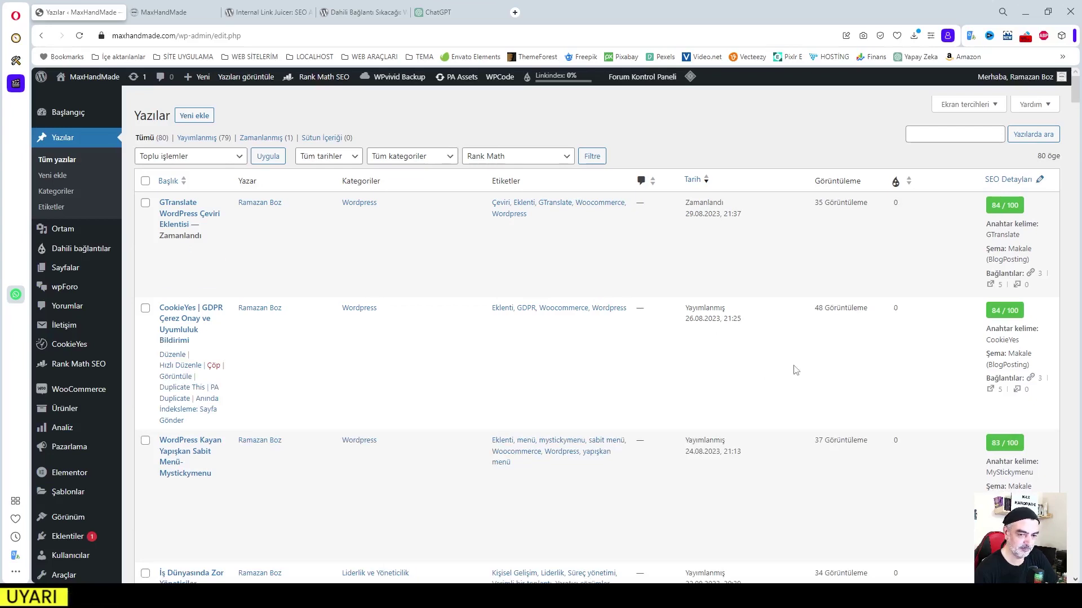
scroll(203, 282, "down", 2)
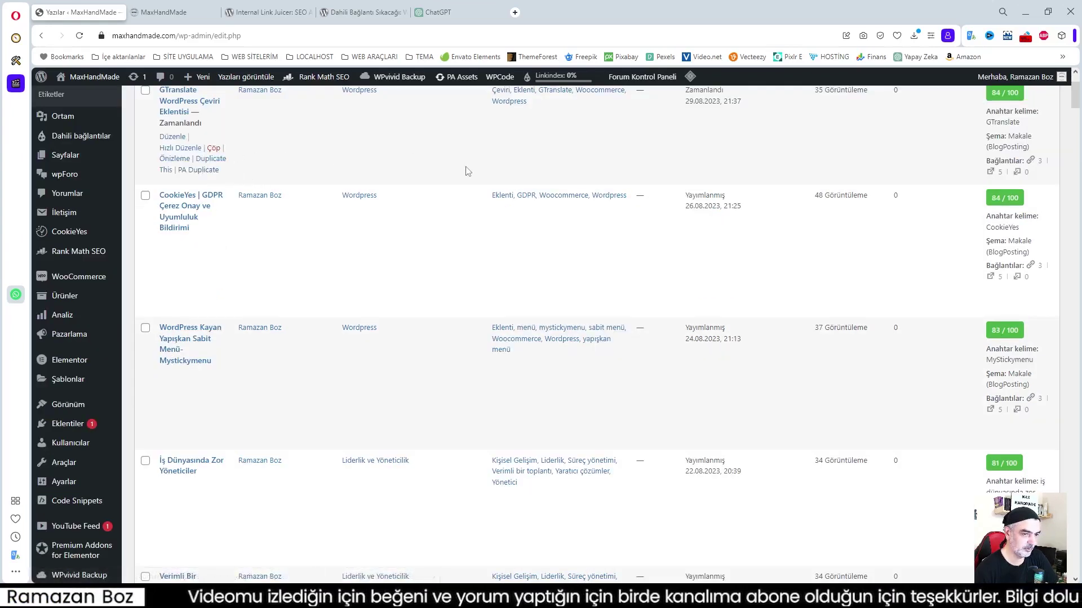
scroll(747, 183, "up", 1)
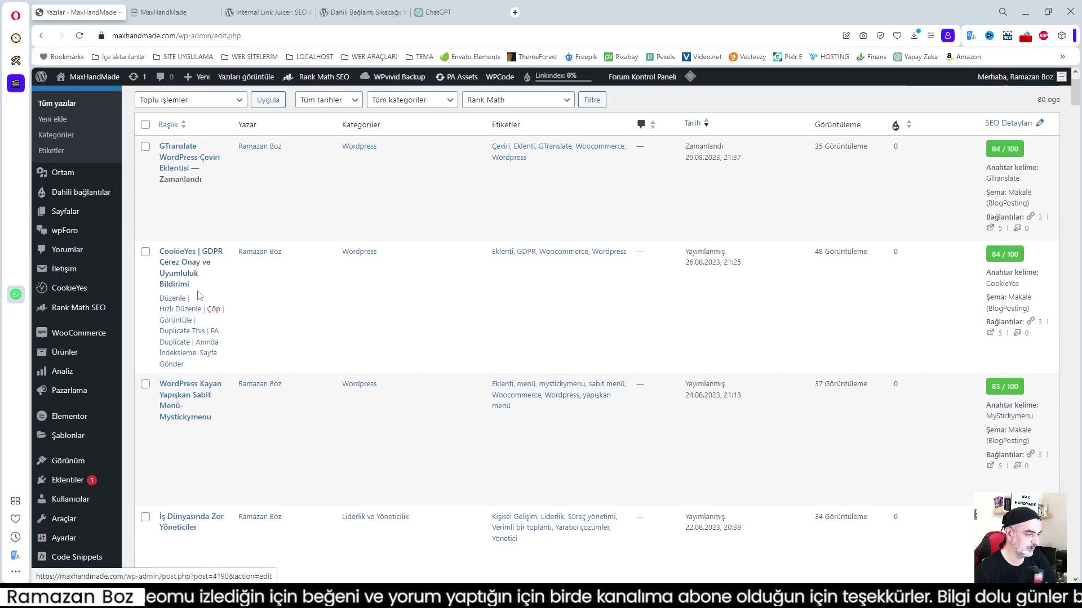
left_click(176, 303)
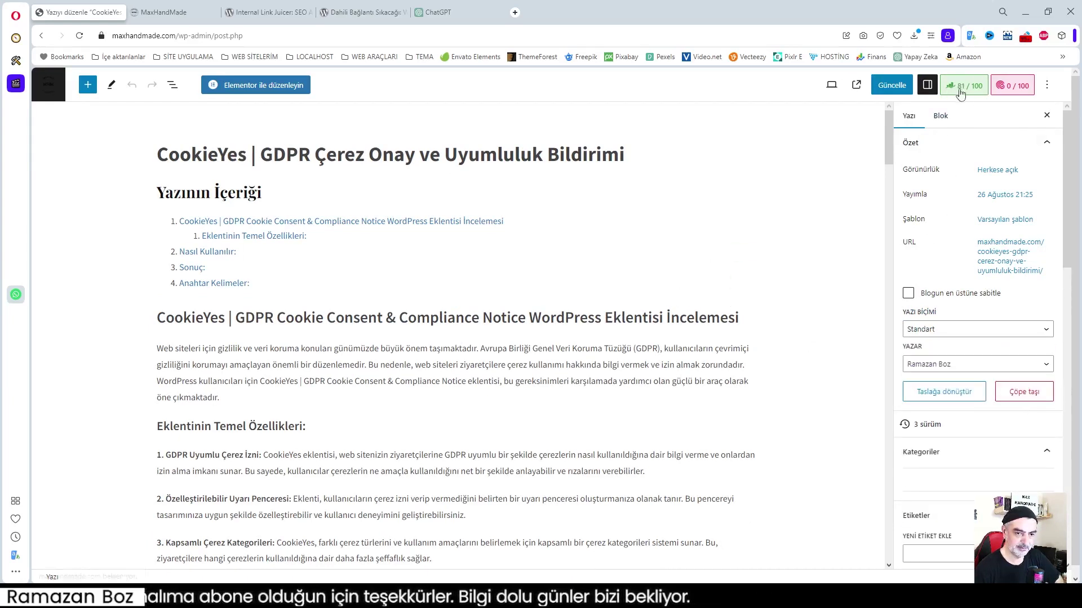
- Examine the post's settings down to the Dahili bağlantılar section with its Keywords and Settings areas
scroll(952, 349, "down", 7)
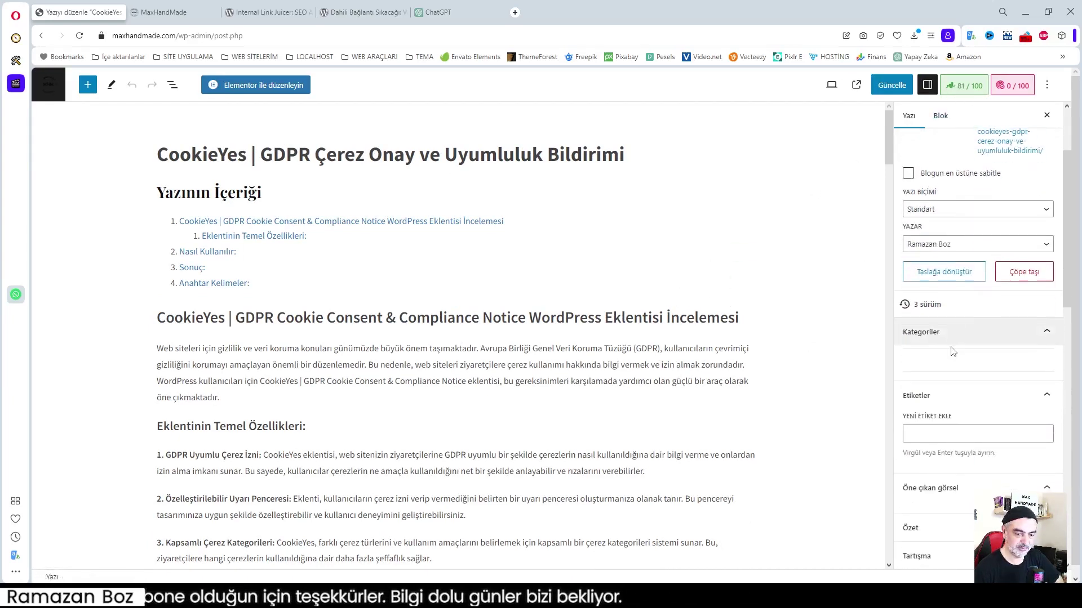
scroll(955, 351, "down", 9)
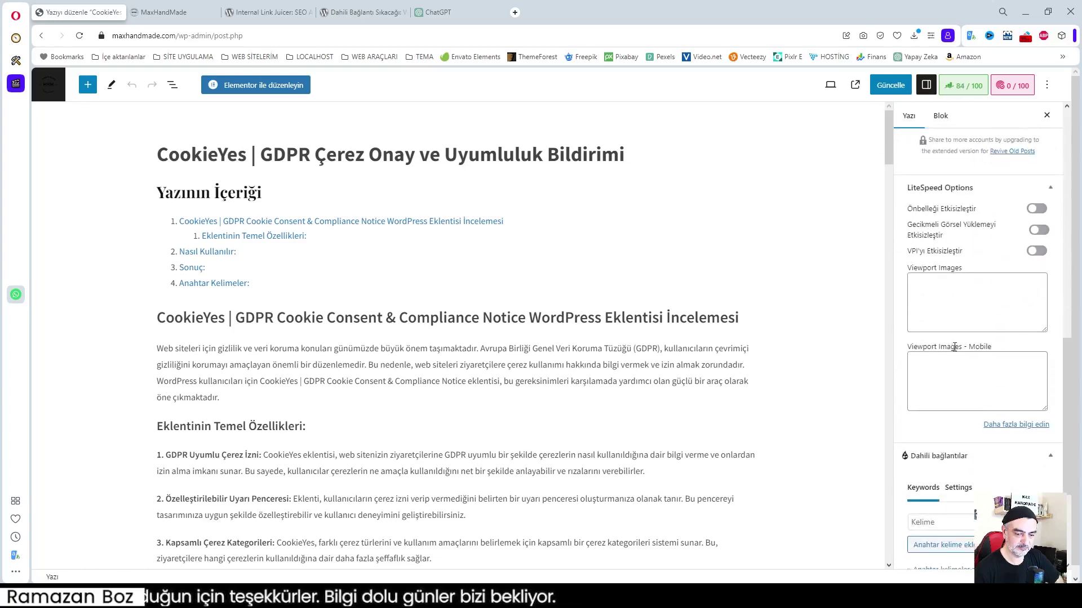
scroll(958, 253, "up", 15)
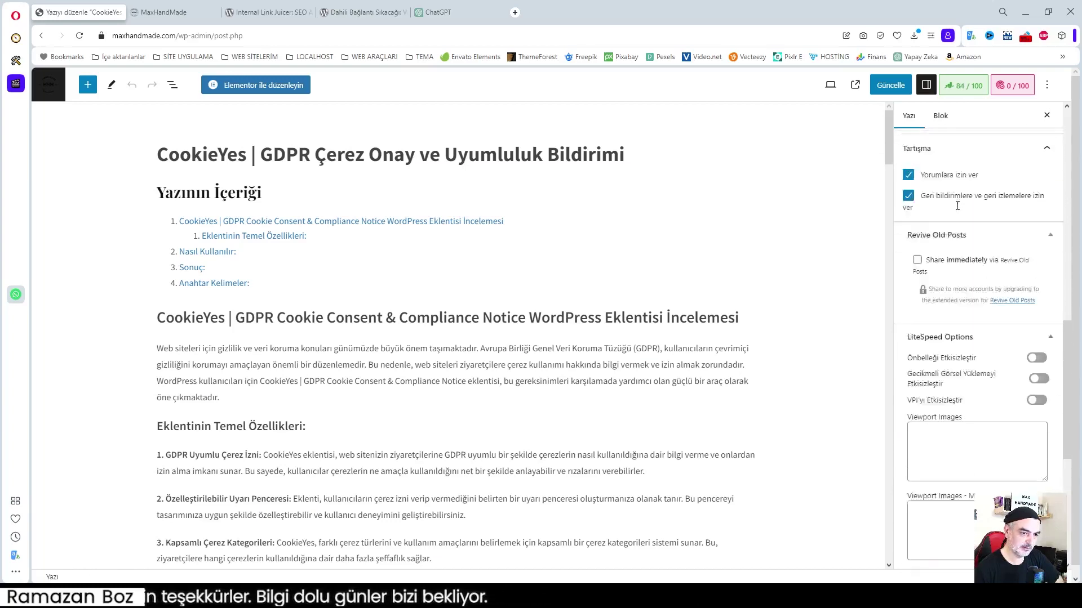
scroll(1014, 229, "down", 14)
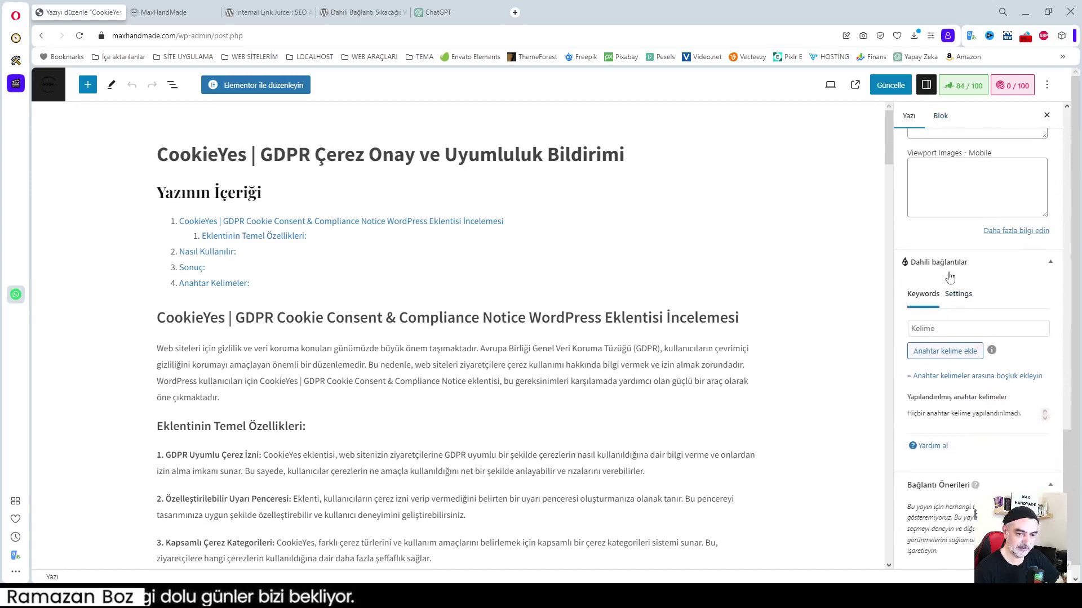
left_click(957, 296)
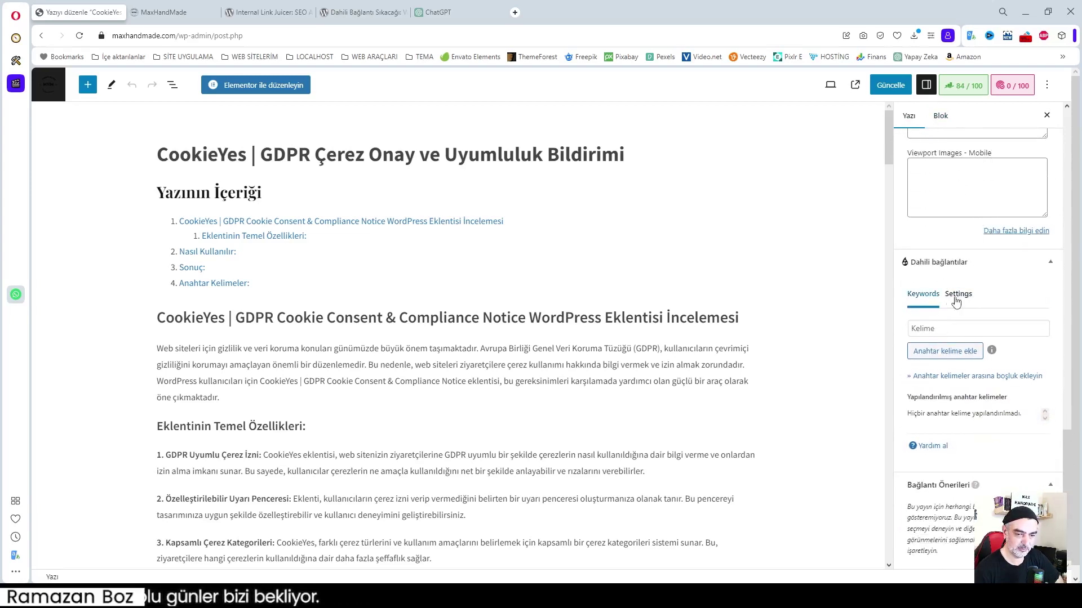
left_click(926, 295)
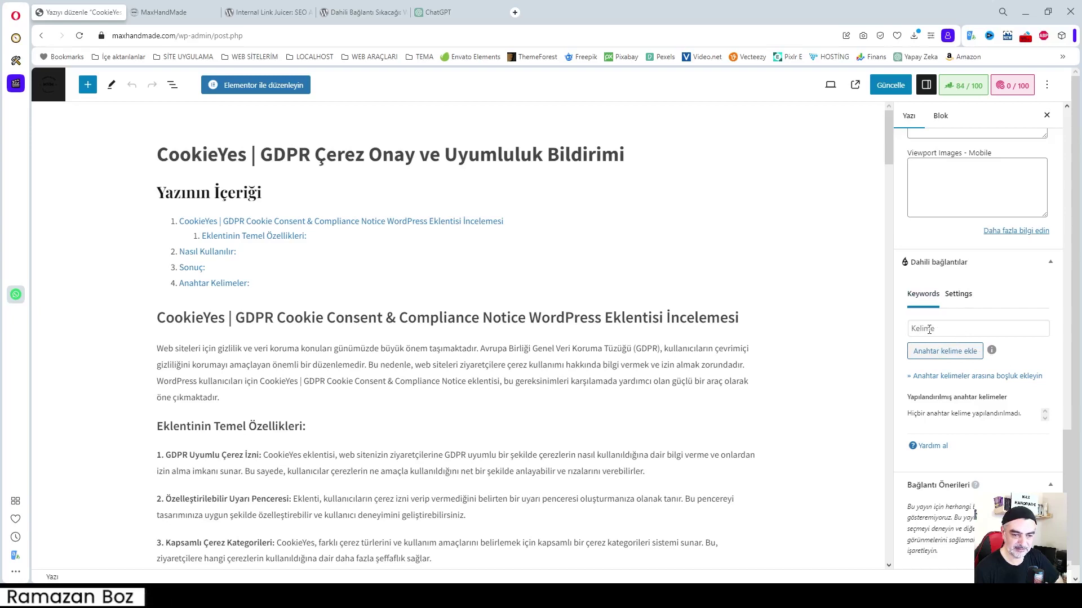
scroll(1016, 344, "up", 15)
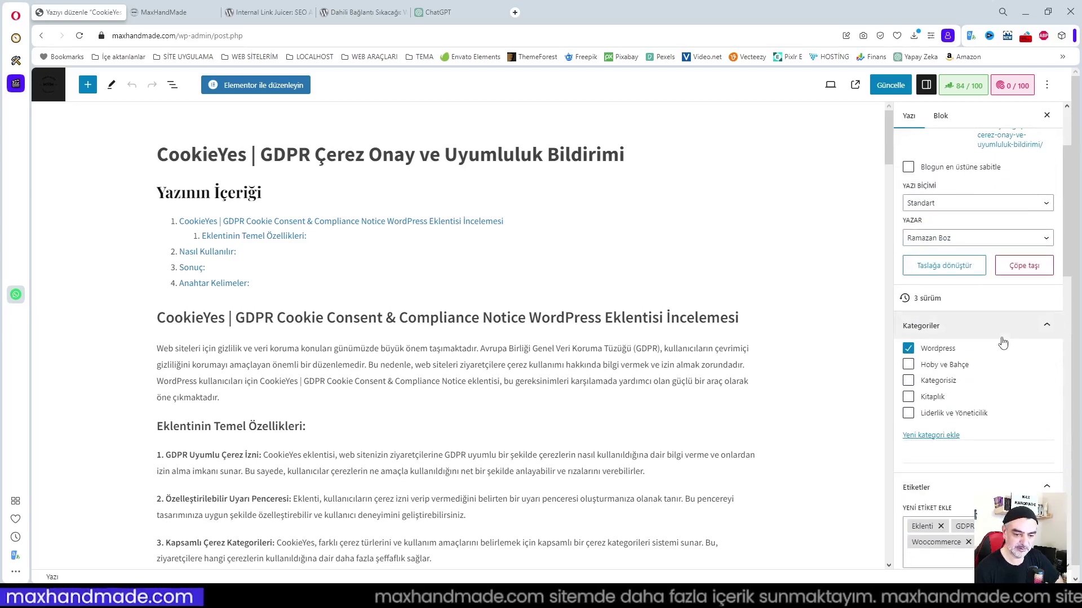
- Check the post's Rank Math focus keyword and read through the article text
left_click(963, 85)
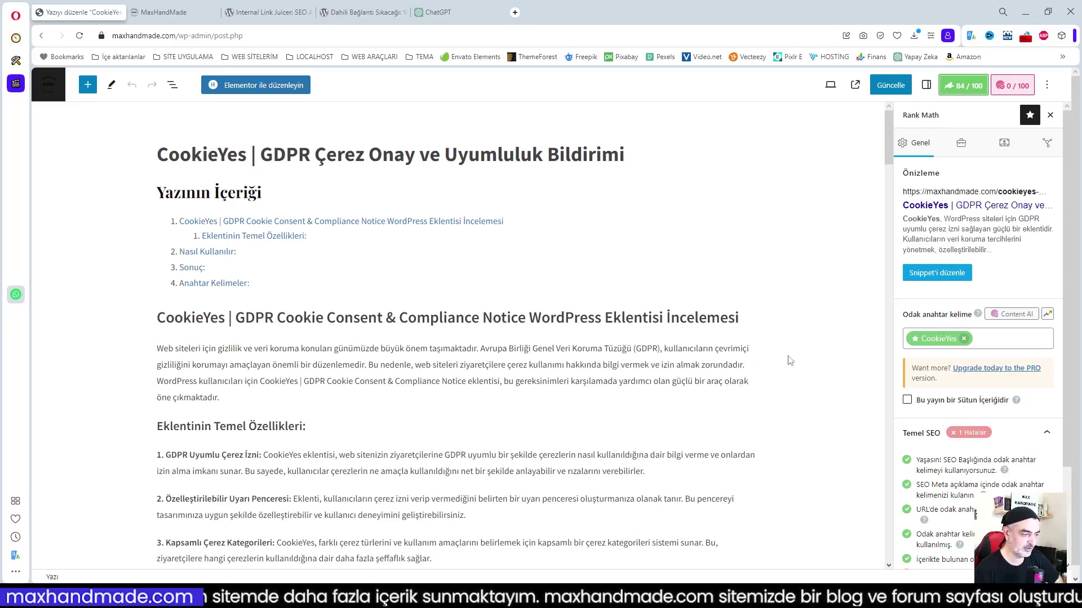
scroll(764, 366, "down", 3)
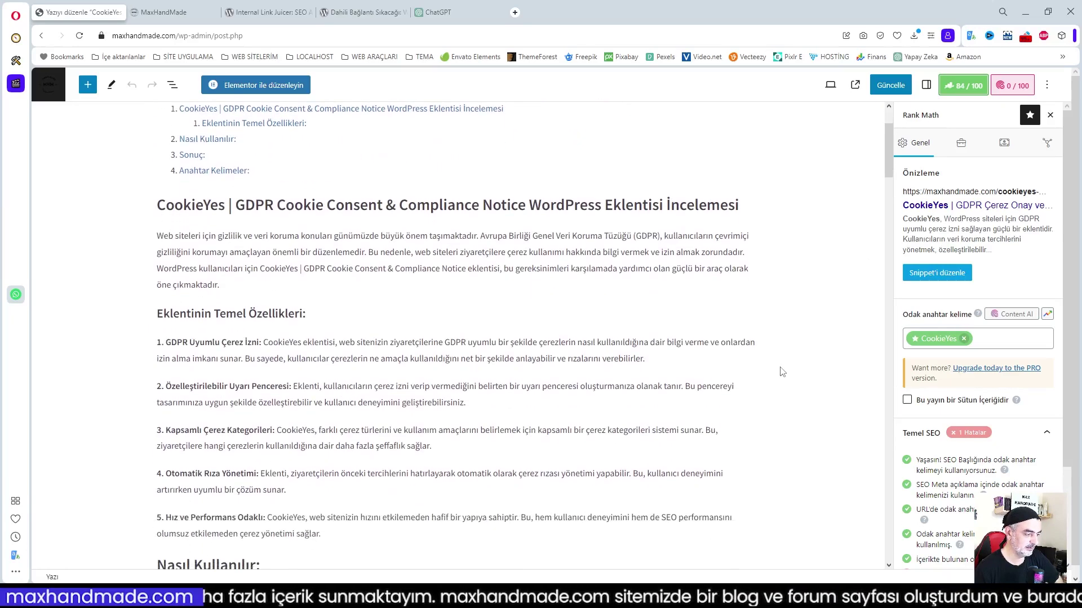
scroll(782, 372, "down", 2)
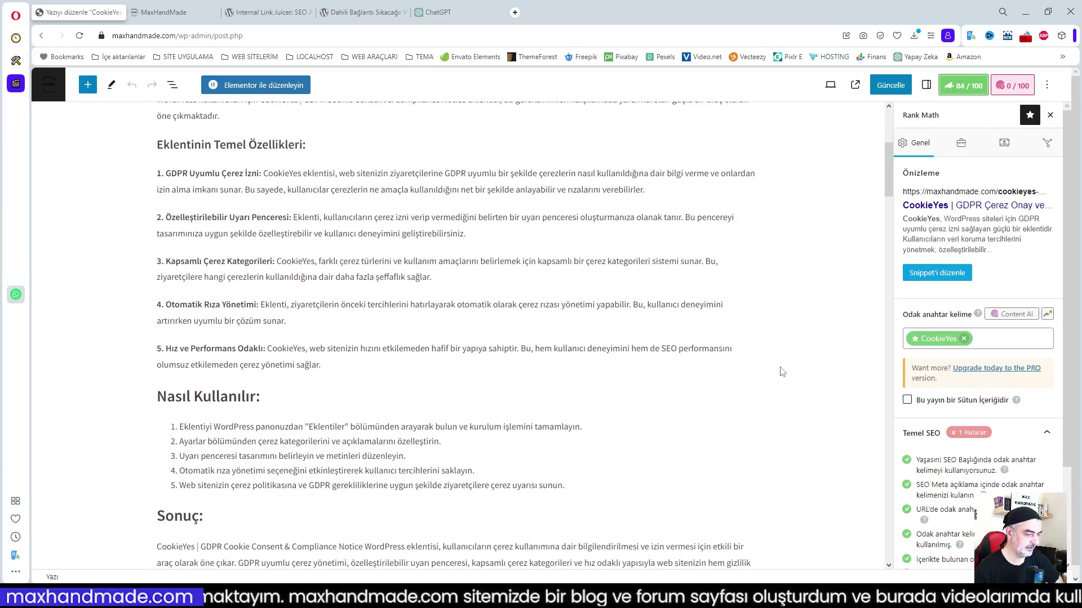
scroll(781, 368, "down", 2)
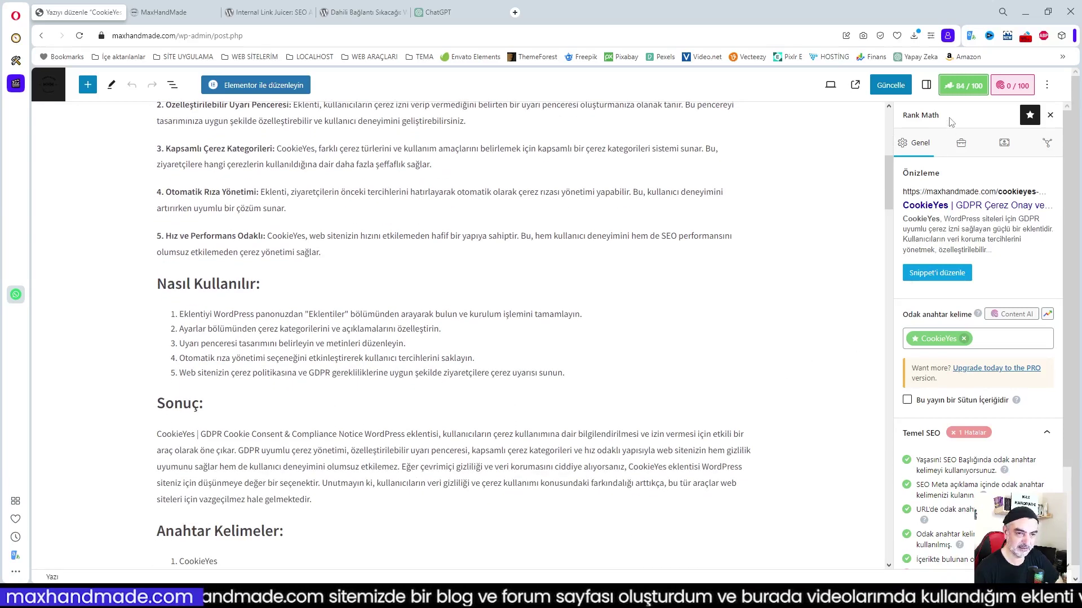
- Return to the post settings and copy the keyword "Veri koruma" from the article's Anahtar Kelimeler list
left_click(926, 84)
scroll(614, 445, "down", 4)
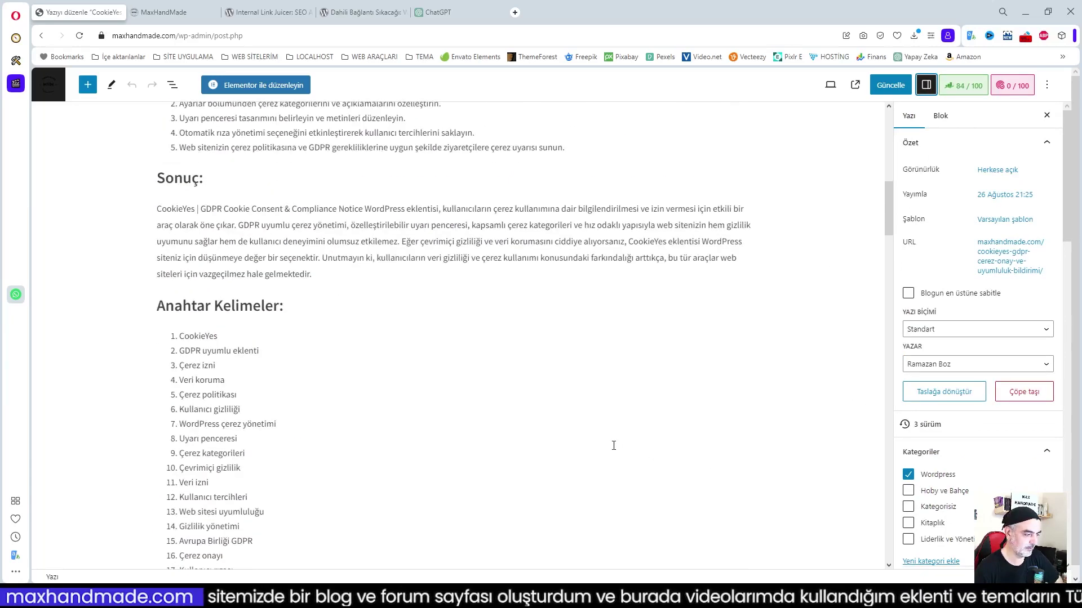
scroll(558, 427, "down", 2)
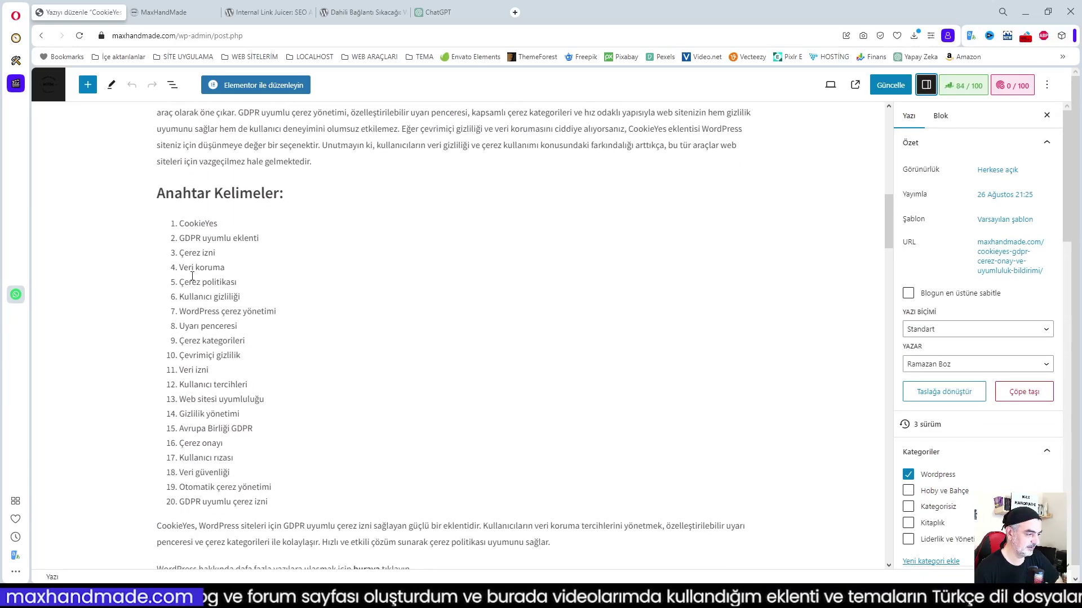
left_click_drag(181, 268, 224, 269)
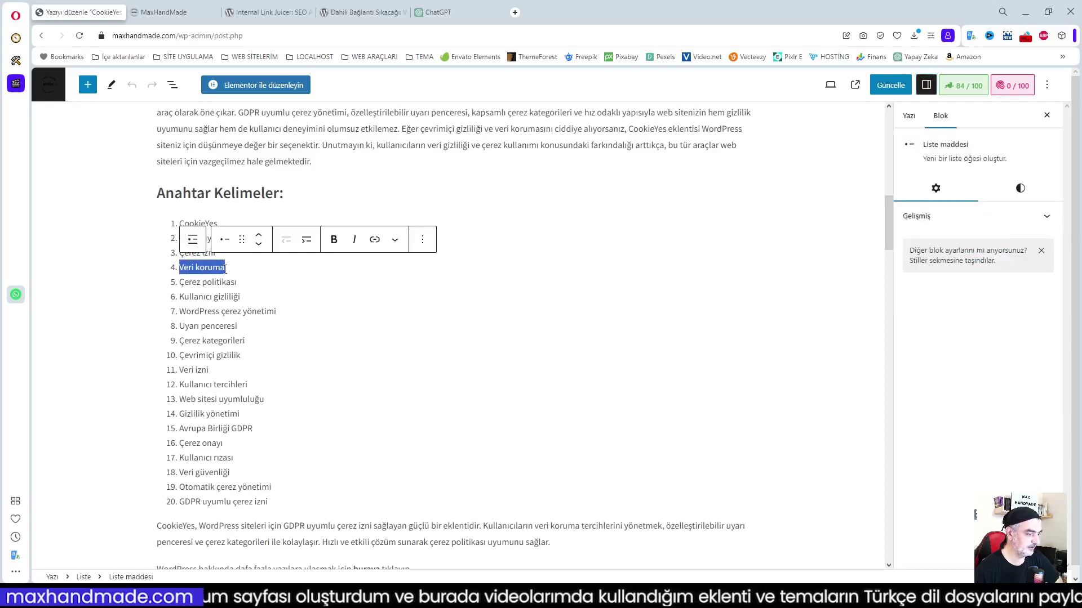
right_click(215, 268)
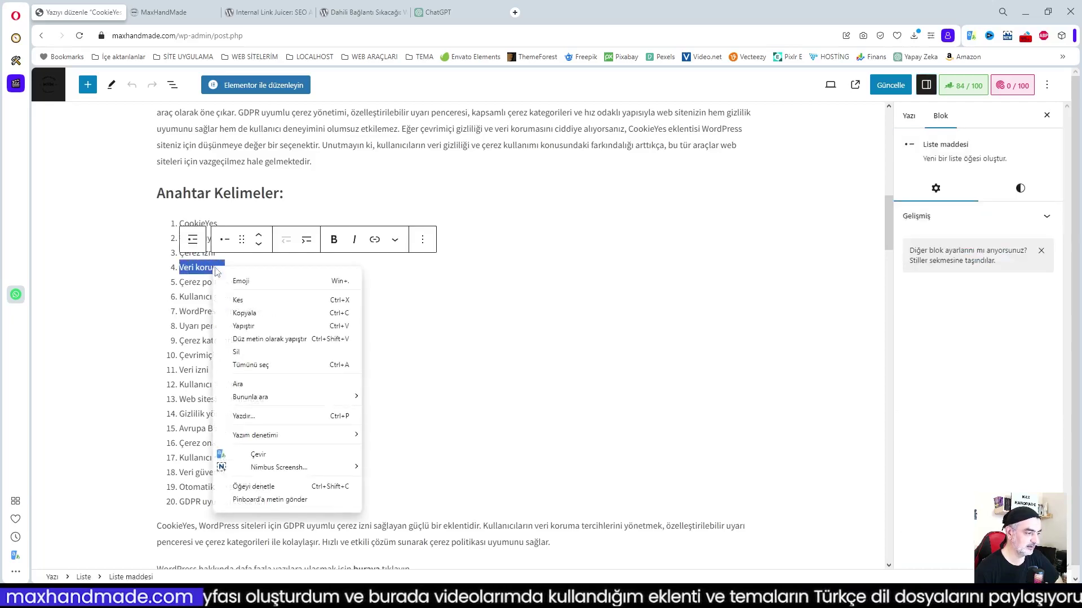
left_click(260, 314)
scroll(743, 359, "up", 5)
scroll(744, 359, "down", 5)
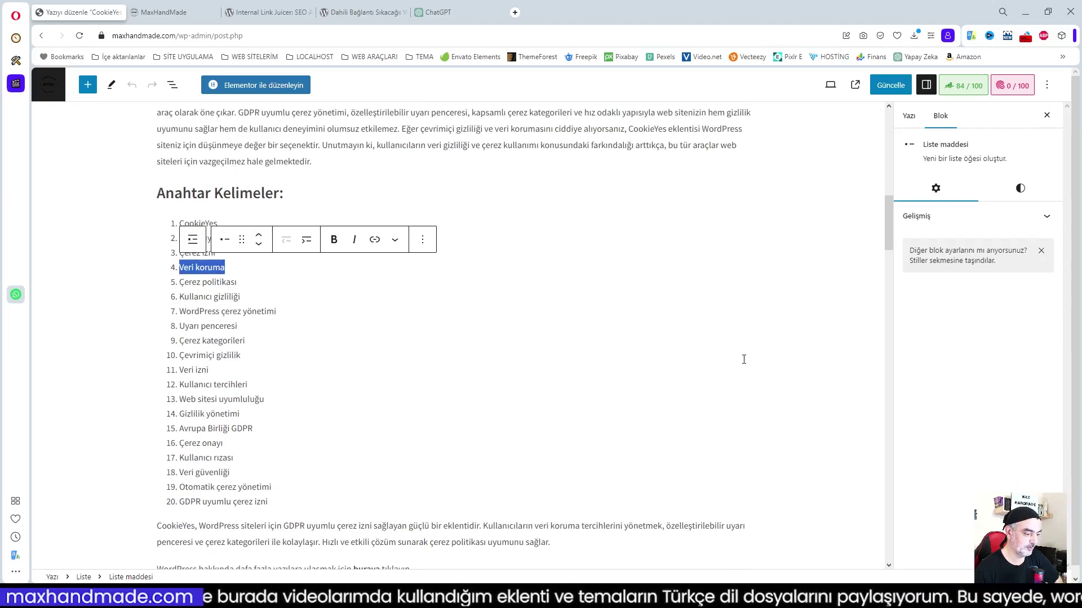
scroll(743, 360, "down", 3)
scroll(744, 359, "down", 3)
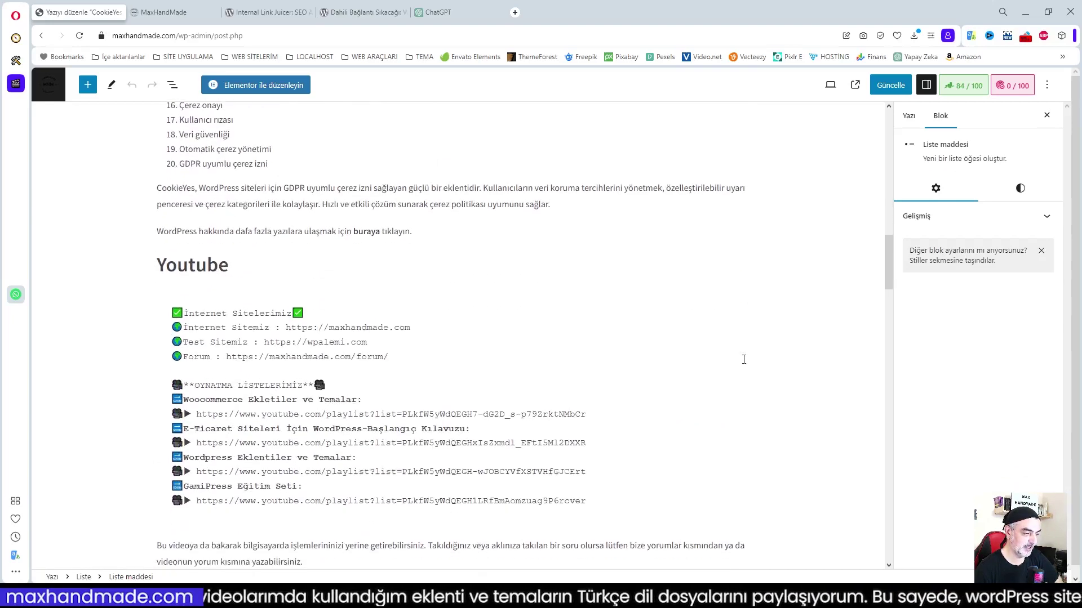
scroll(729, 363, "up", 15)
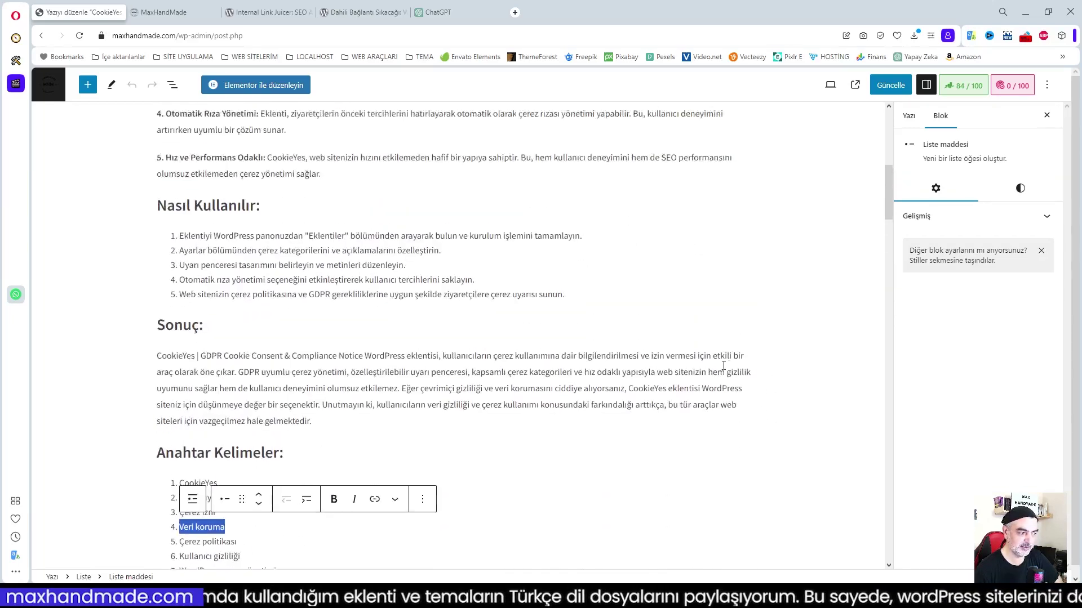
- Add "veri koruma" as an internal link keyword for the post in the Dahili bağlantılar section
left_click(909, 117)
scroll(1024, 470, "down", 3)
scroll(1024, 470, "down", 10)
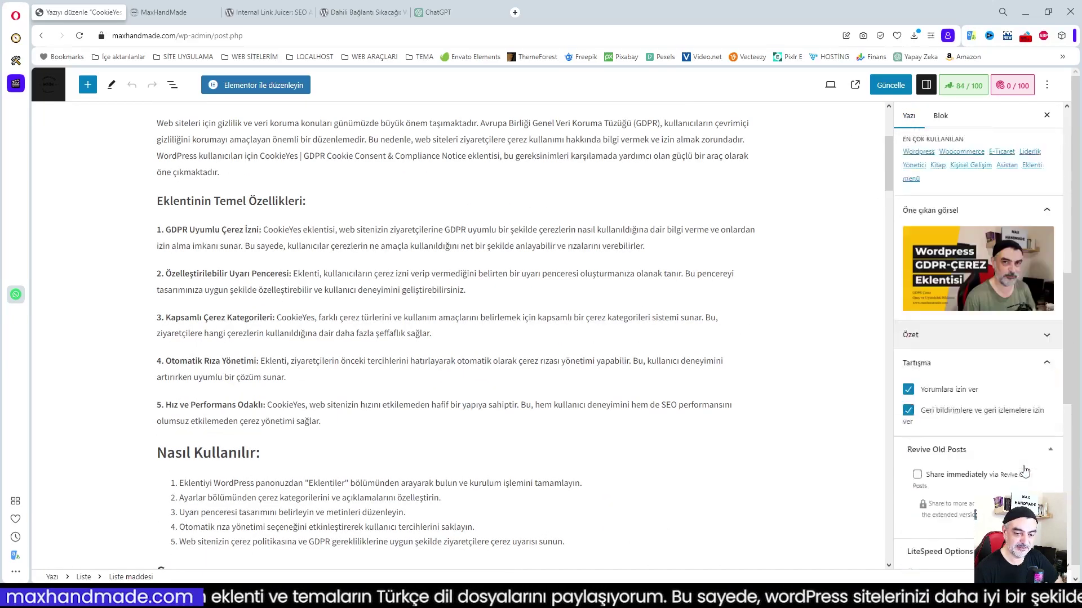
scroll(1024, 471, "down", 3)
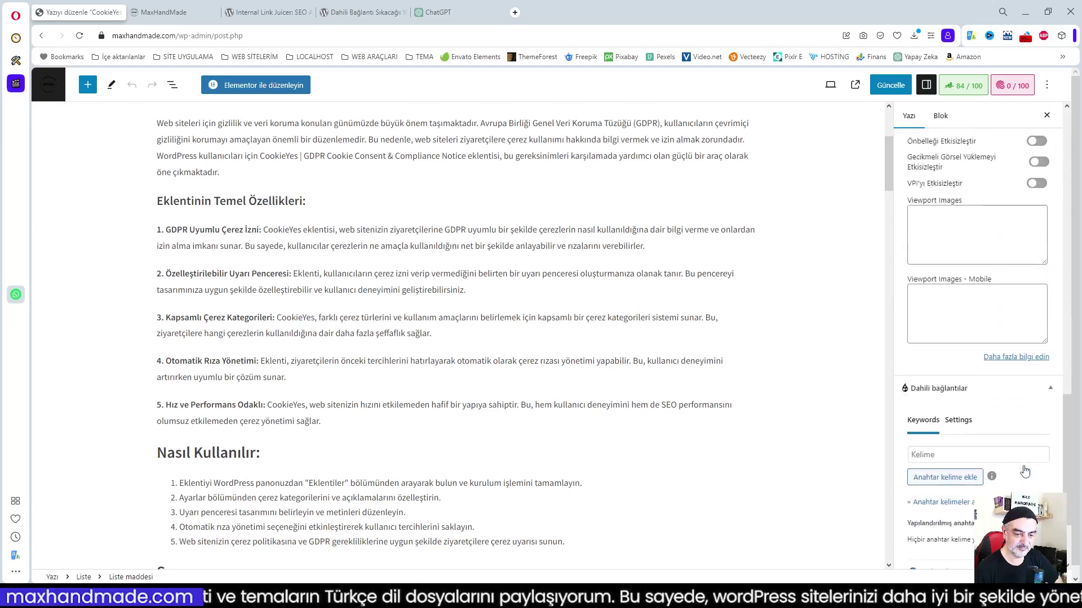
left_click(953, 457)
type("Y")
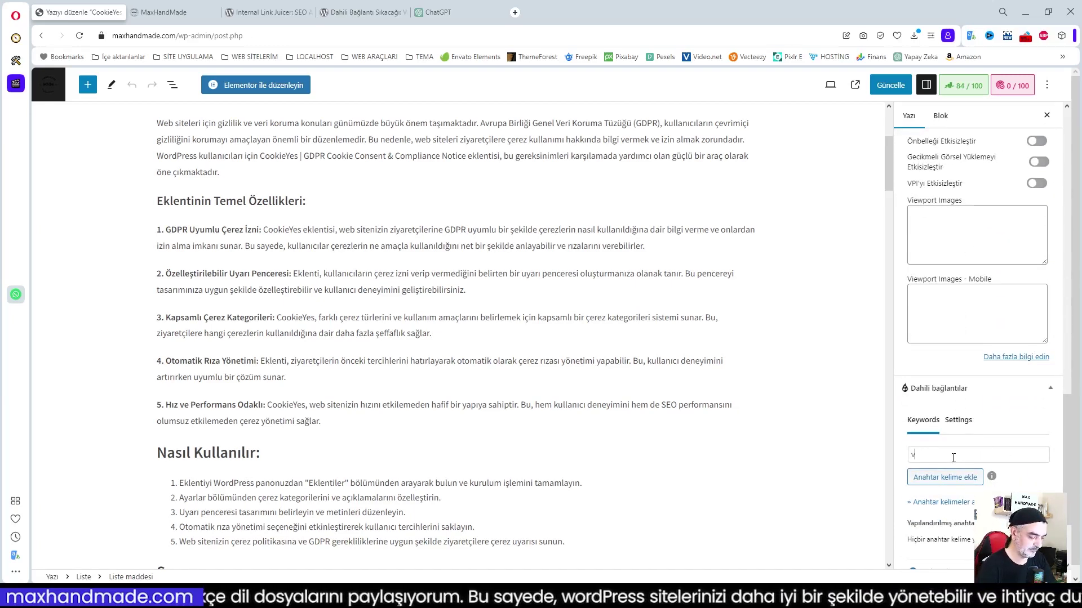
type("eri koruma")
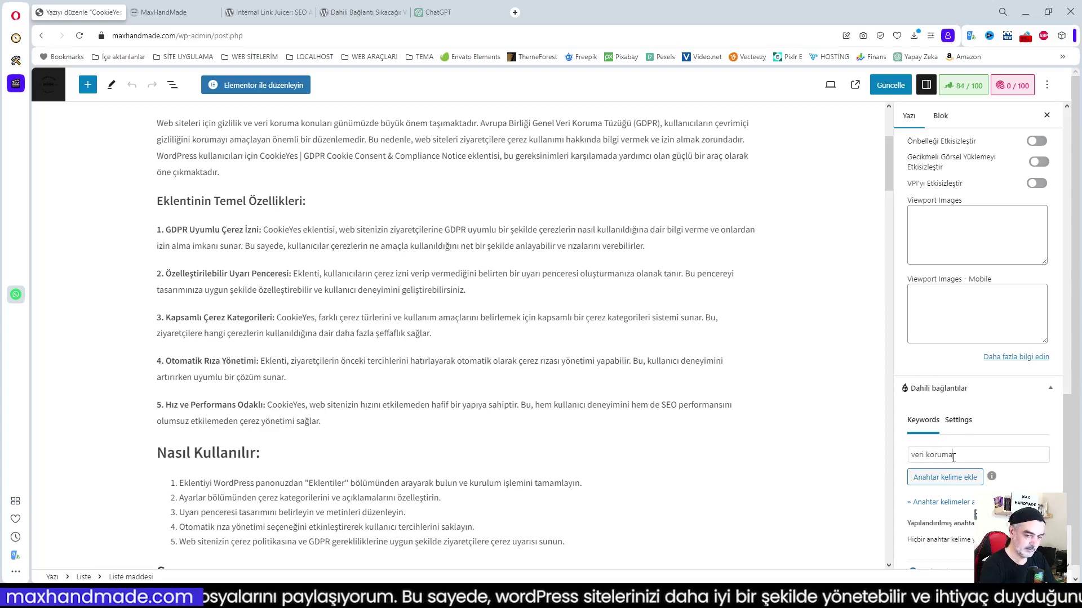
left_click(950, 479)
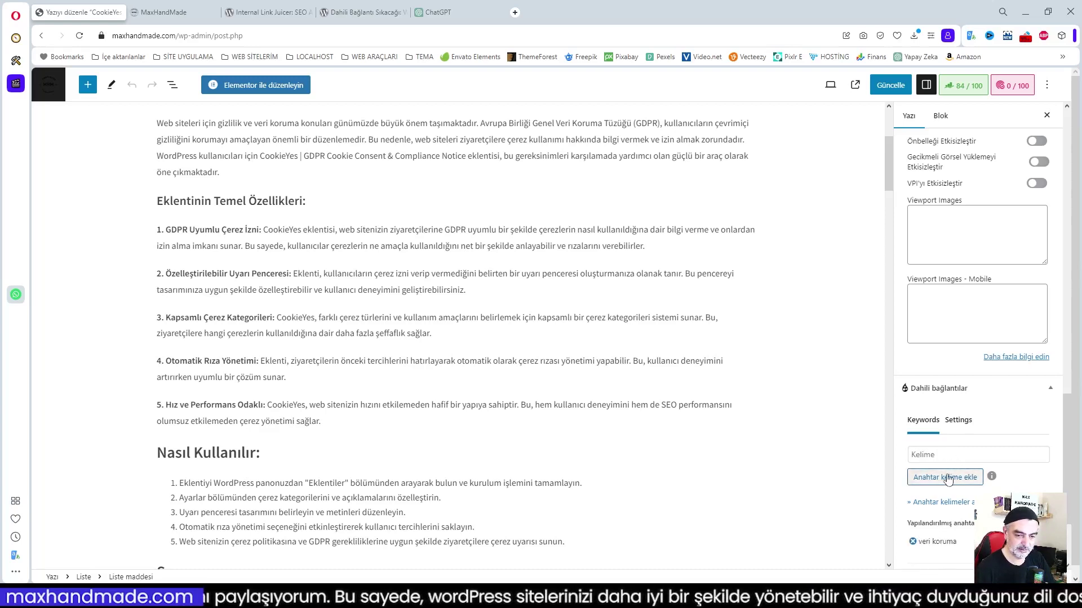
- Add "seo" as another internal link keyword for the post
scroll(1009, 483, "down", 1)
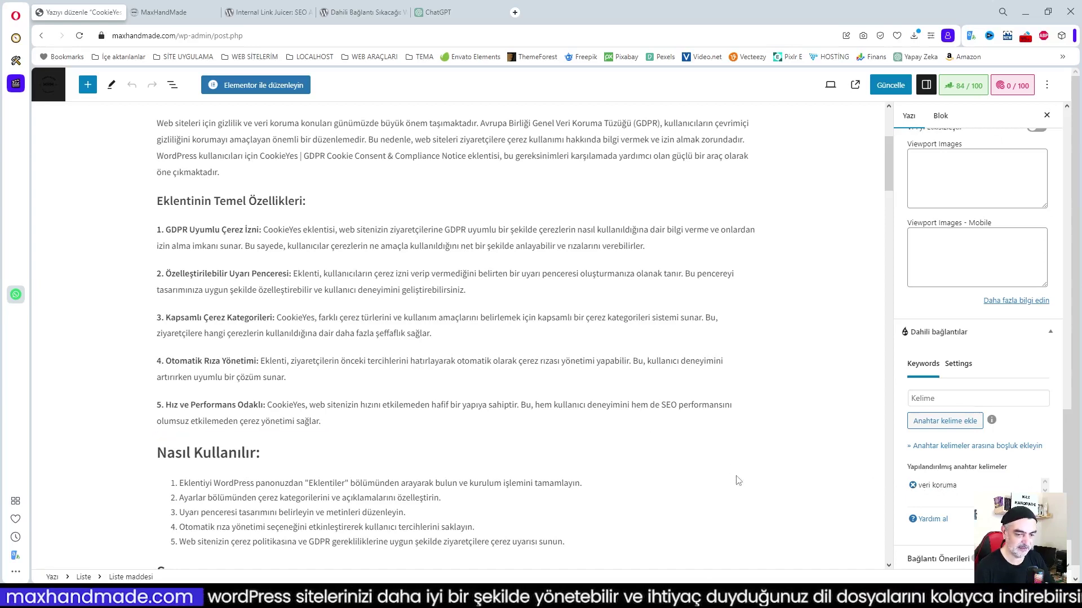
scroll(693, 473, "down", 2)
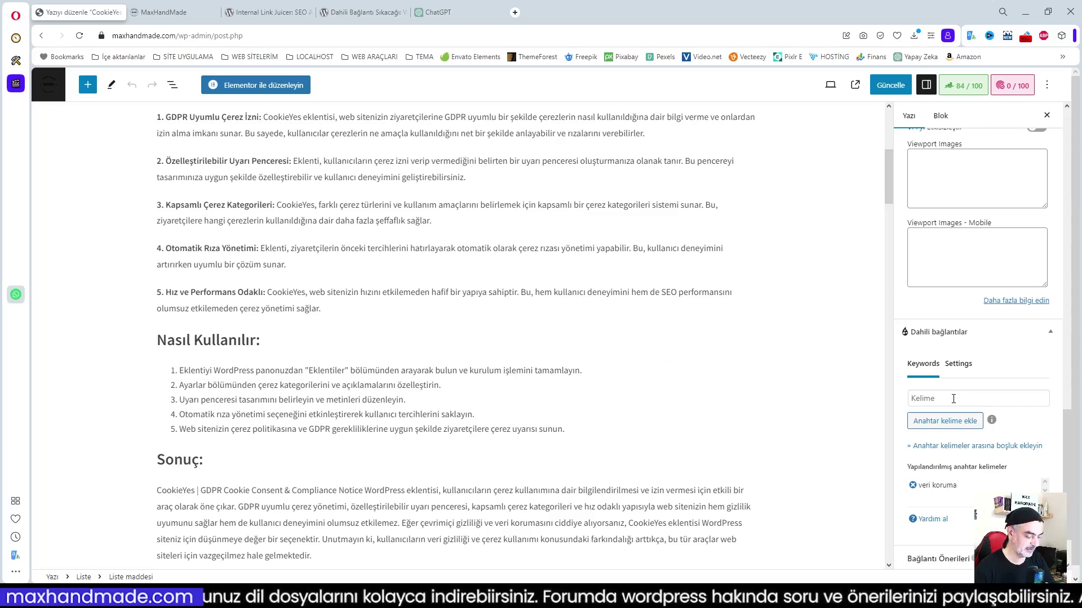
type("seo")
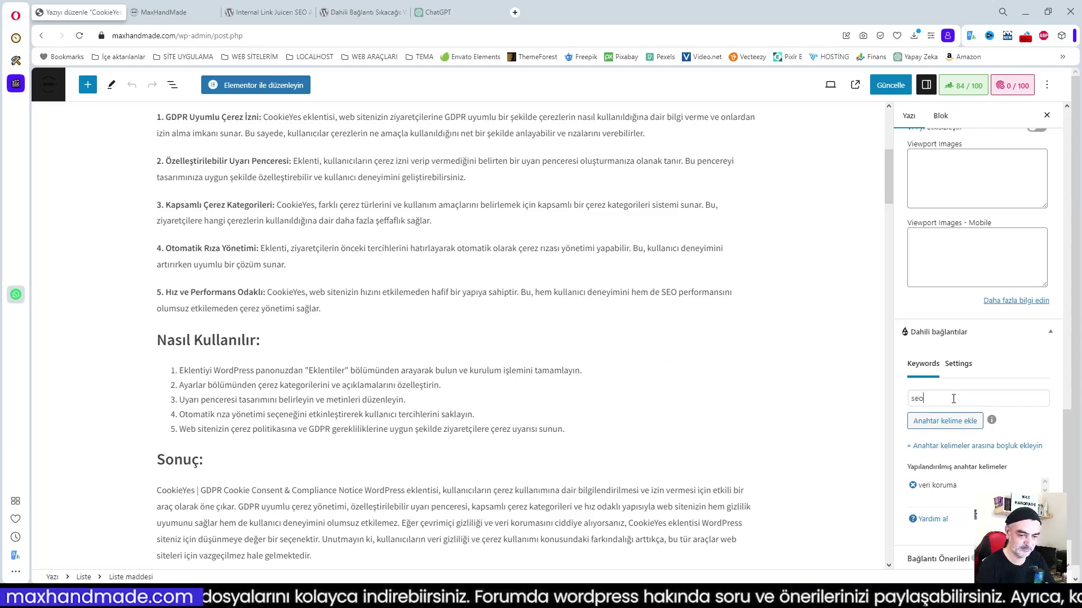
left_click(937, 424)
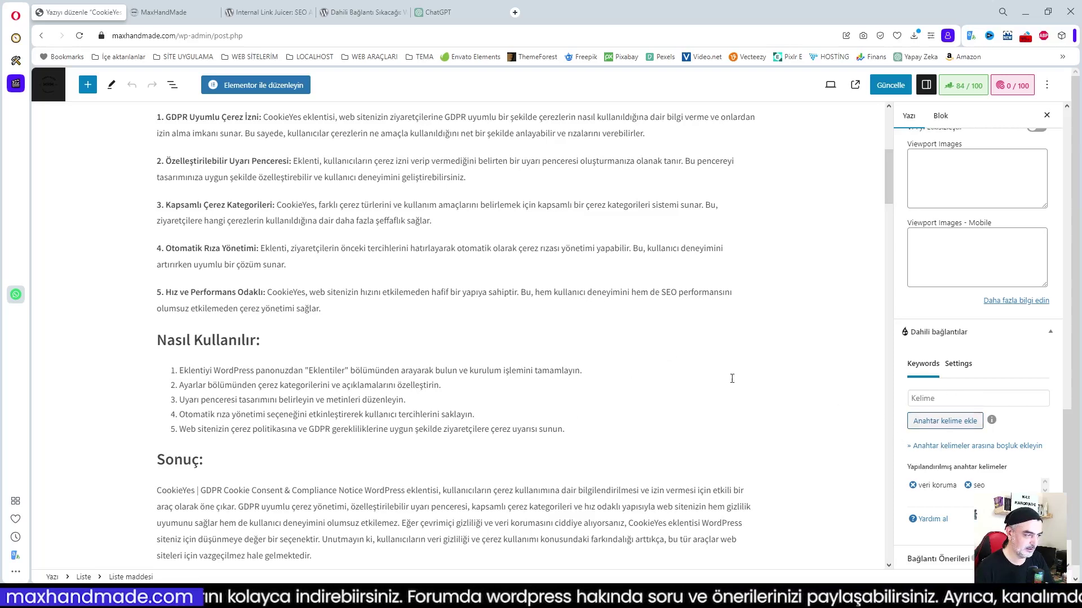
- Find another term in the article's Anahtar Kelimeler list and add "veri güvenlği" as an internal link keyword for the post
scroll(616, 348, "up", 1)
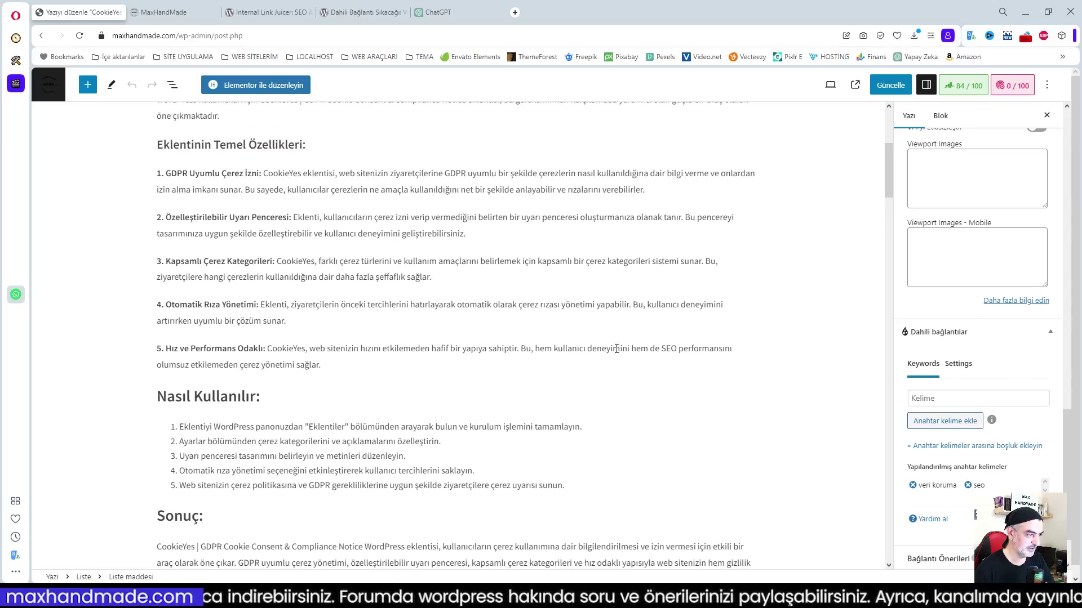
scroll(360, 372, "down", 9)
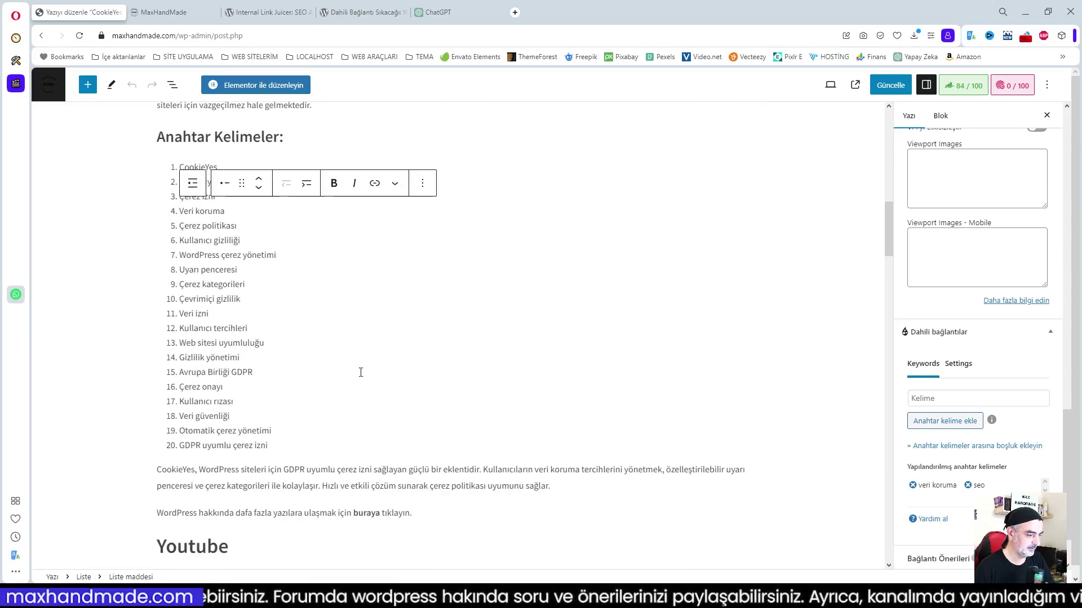
left_click(90, 284)
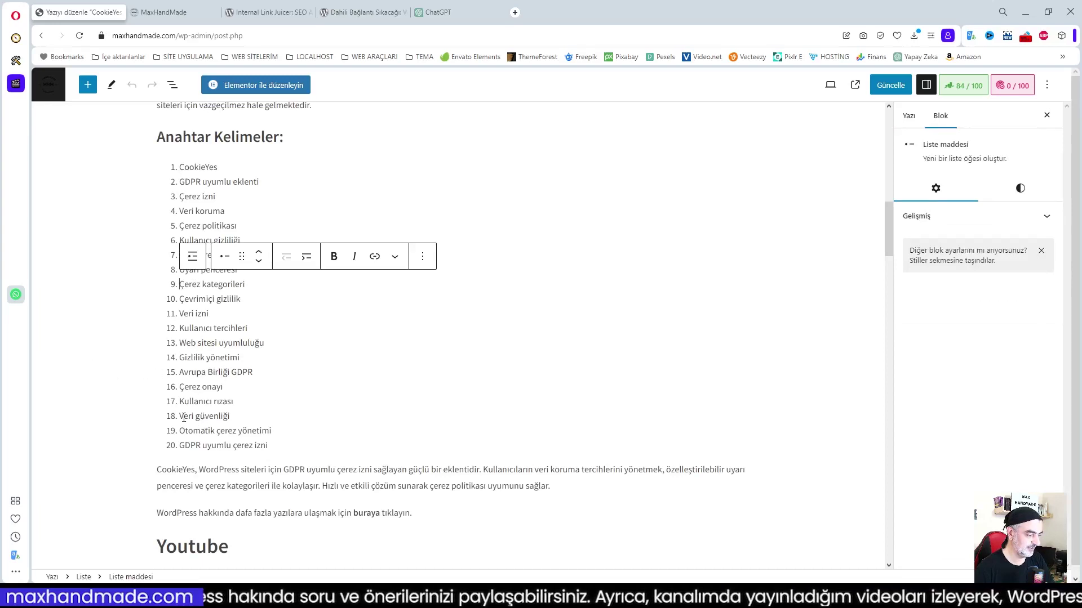
left_click(912, 117)
scroll(1006, 451, "down", 5)
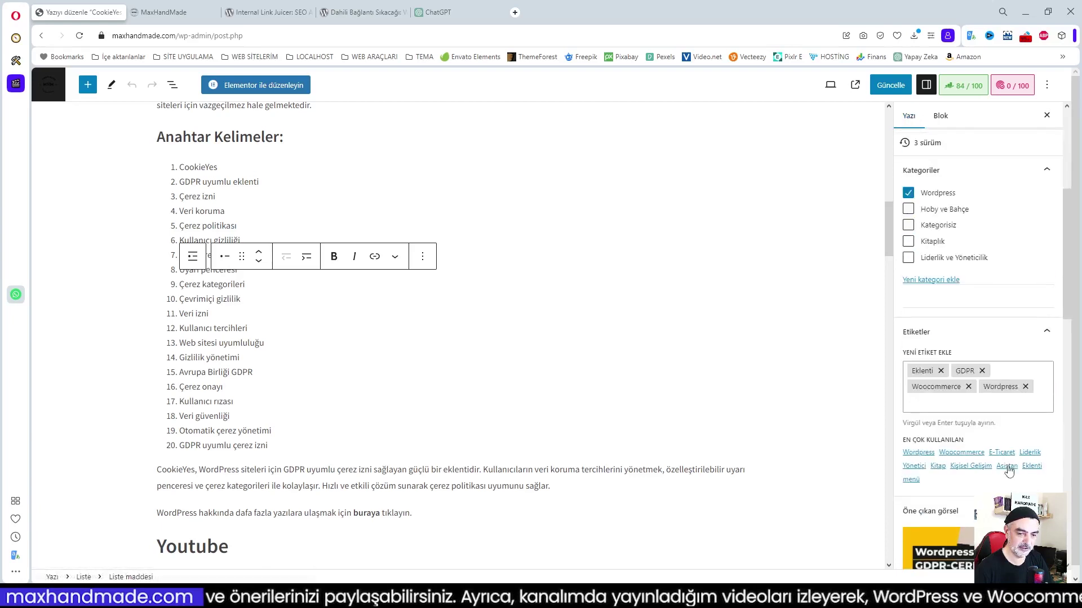
scroll(1009, 470, "down", 10)
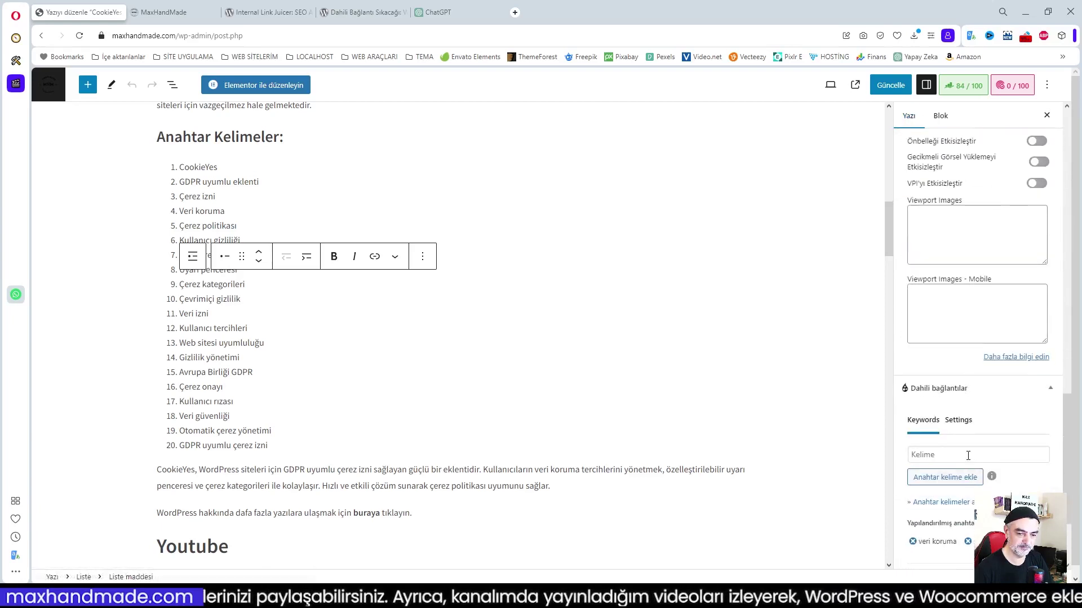
left_click(940, 454)
type("veri ")
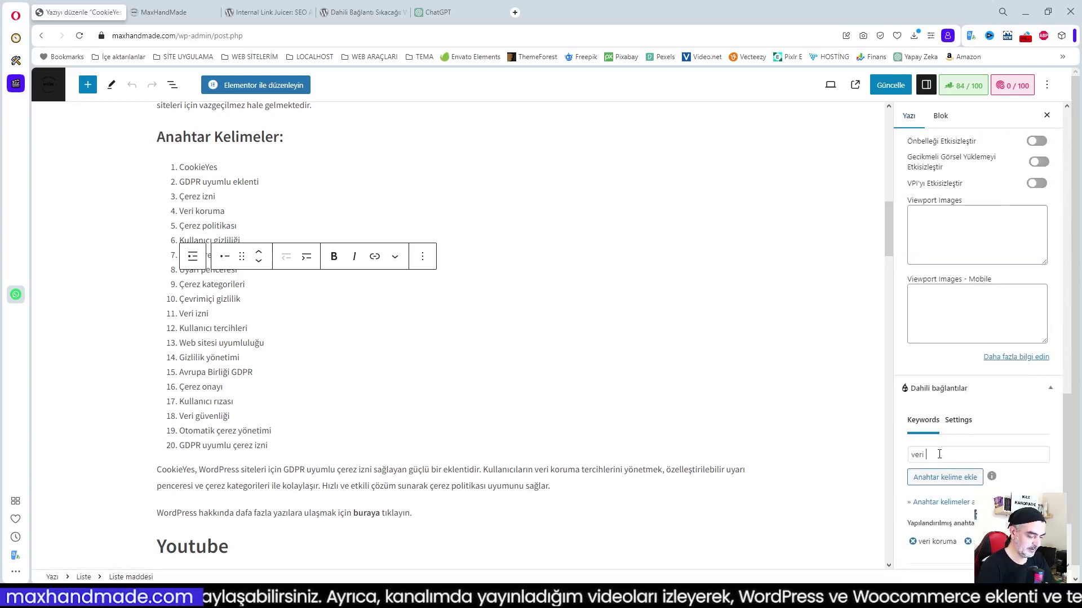
type("güvenliği")
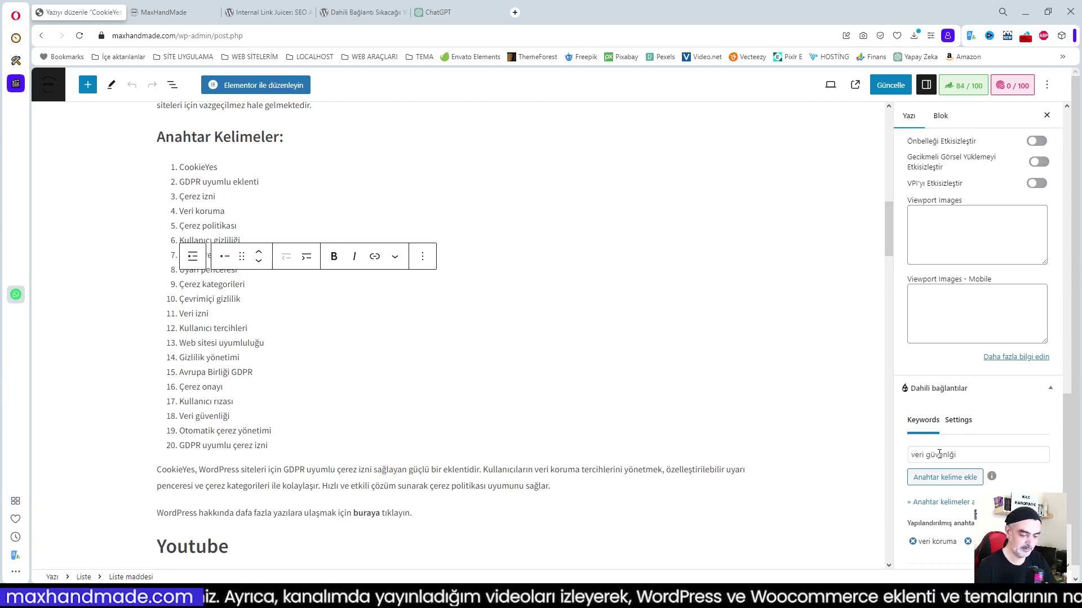
key("Return")
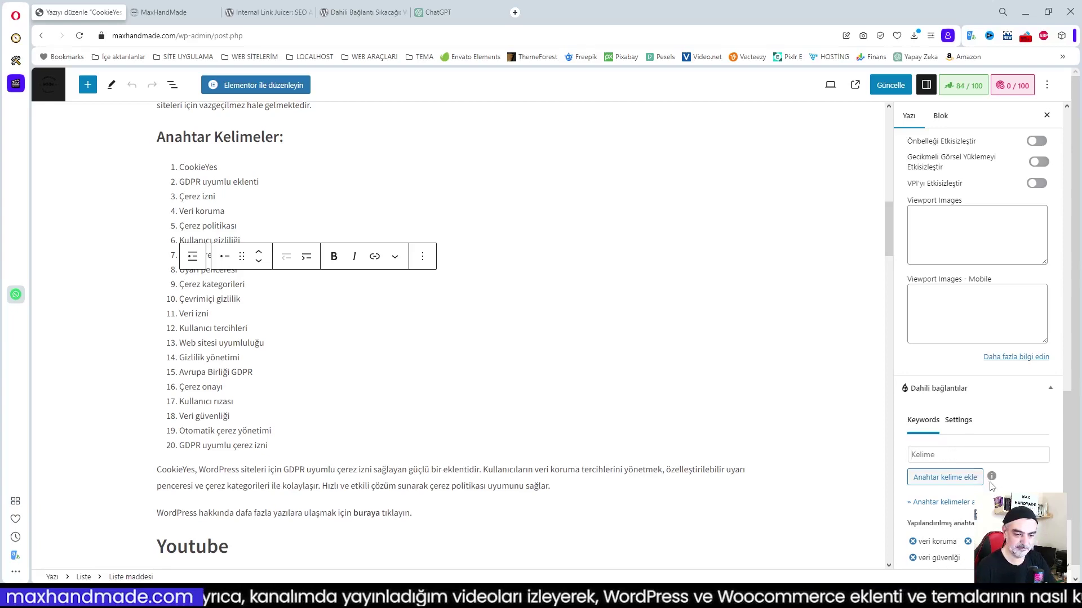
- Update the CookieYes post to save its internal link keywords
scroll(991, 486, "down", 3)
scroll(813, 390, "up", 15)
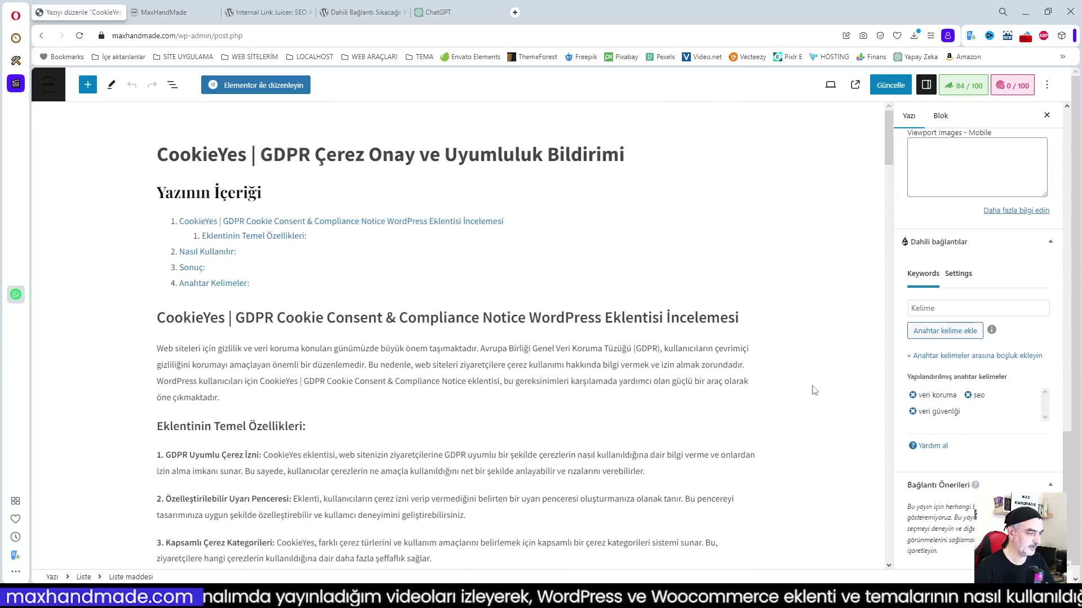
left_click(890, 85)
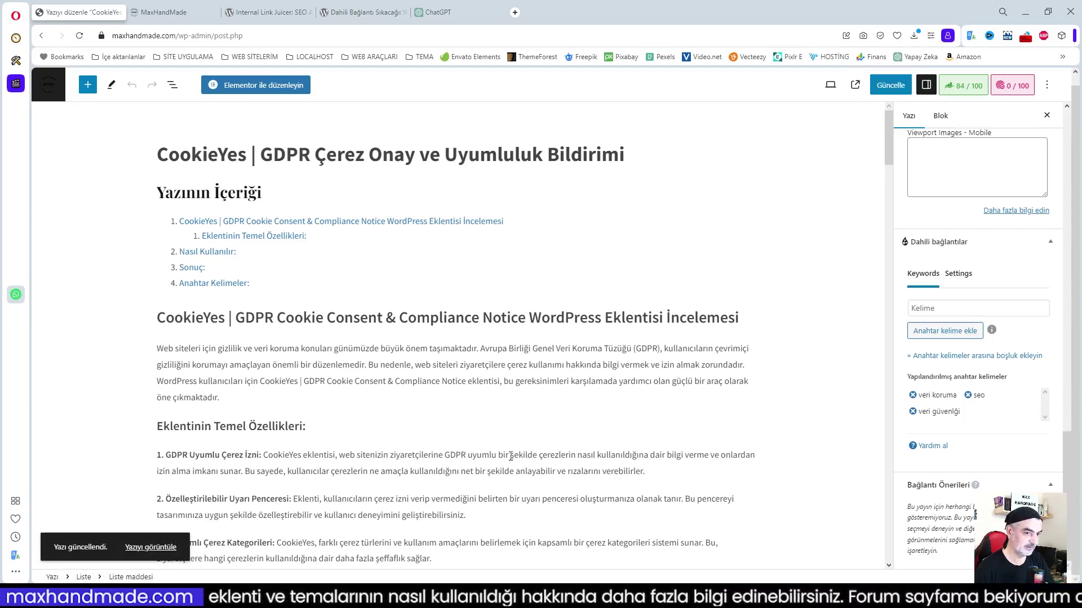
- Add "avrupa birliği" to the post's keyword blacklist in the Dahili bağlantılar settings
left_click(958, 274)
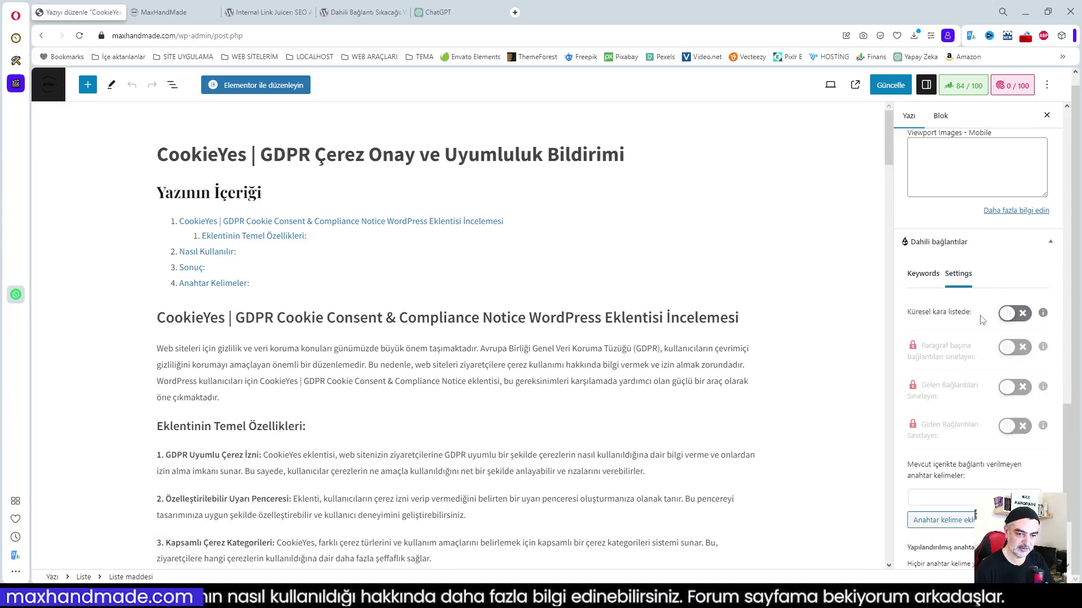
scroll(982, 320, "down", 2)
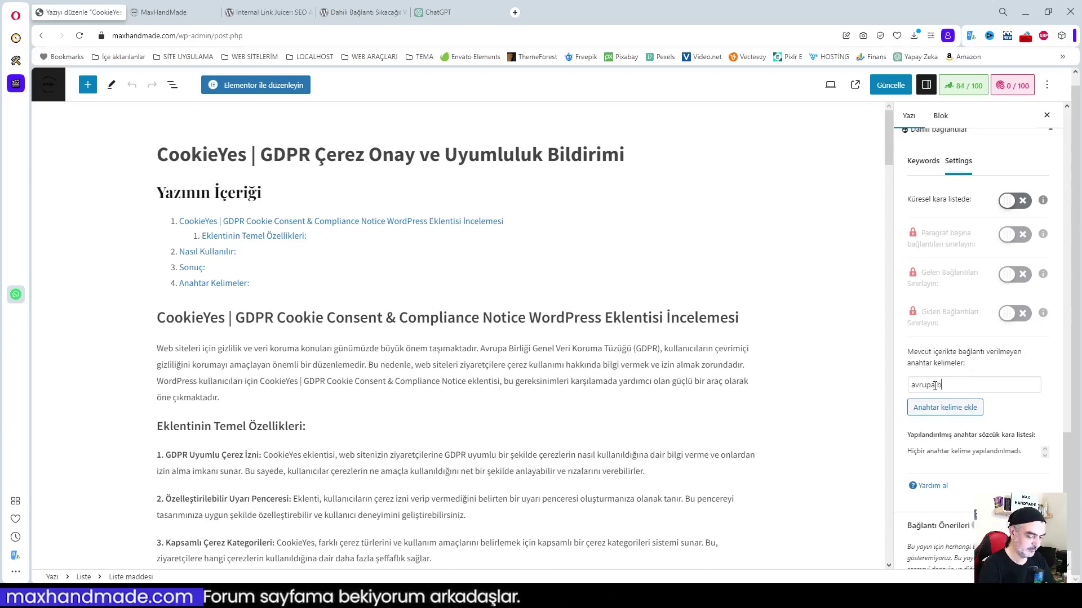
type("liği")
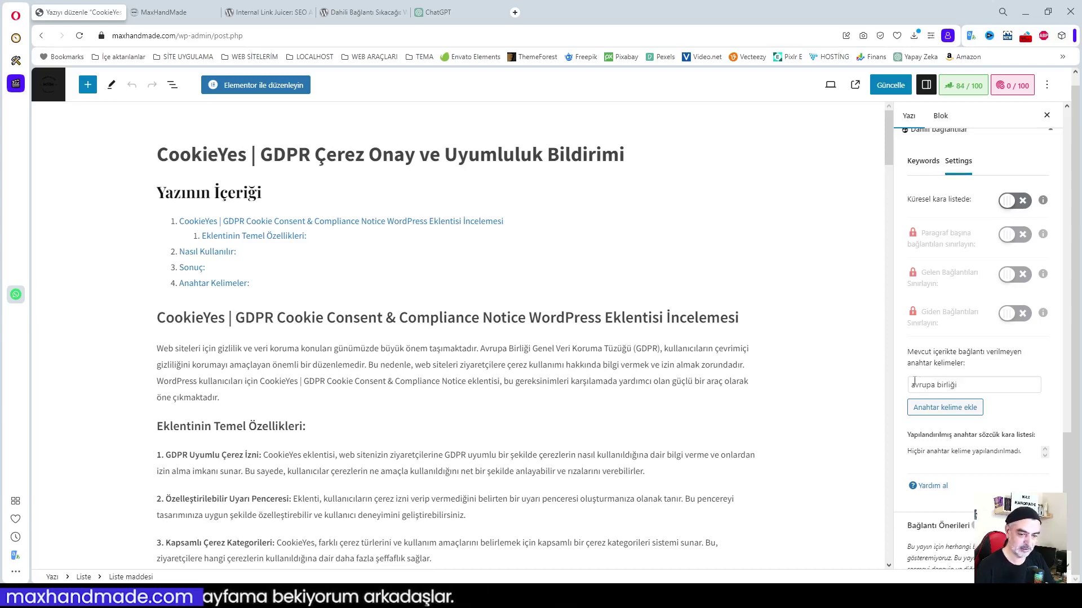
left_click(945, 409)
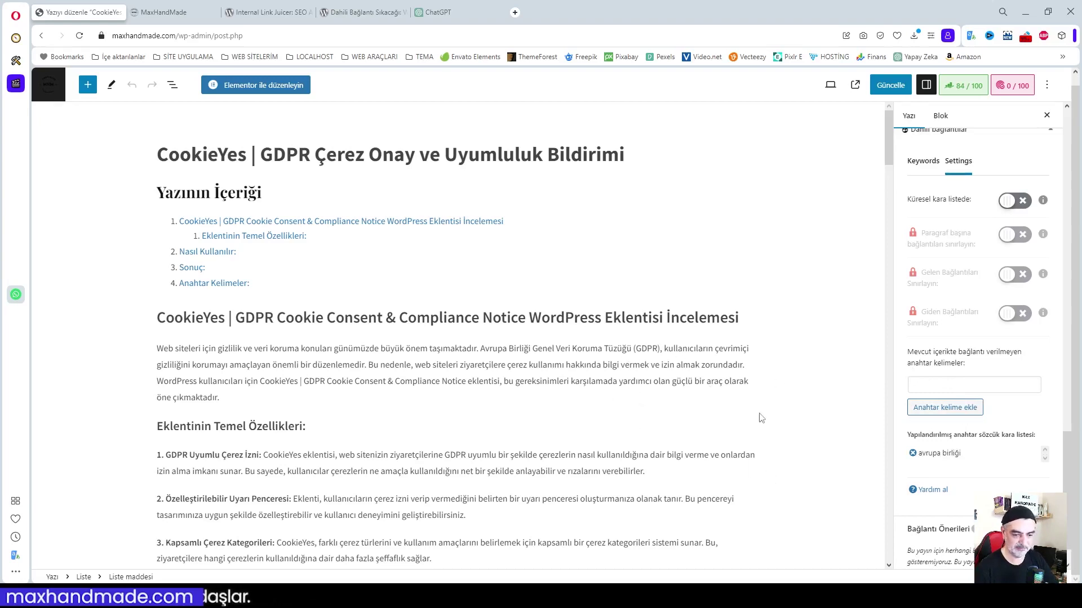
- Review the post's Dahili bağlantılar settings and update the post with the keyword blacklist
scroll(941, 426, "down", 2)
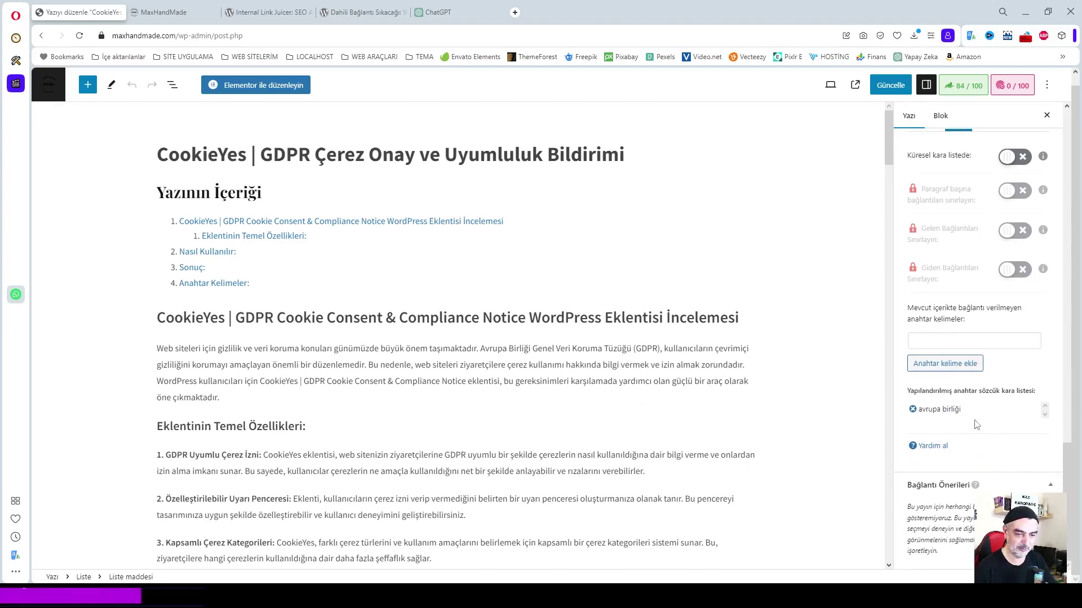
scroll(983, 426, "up", 5)
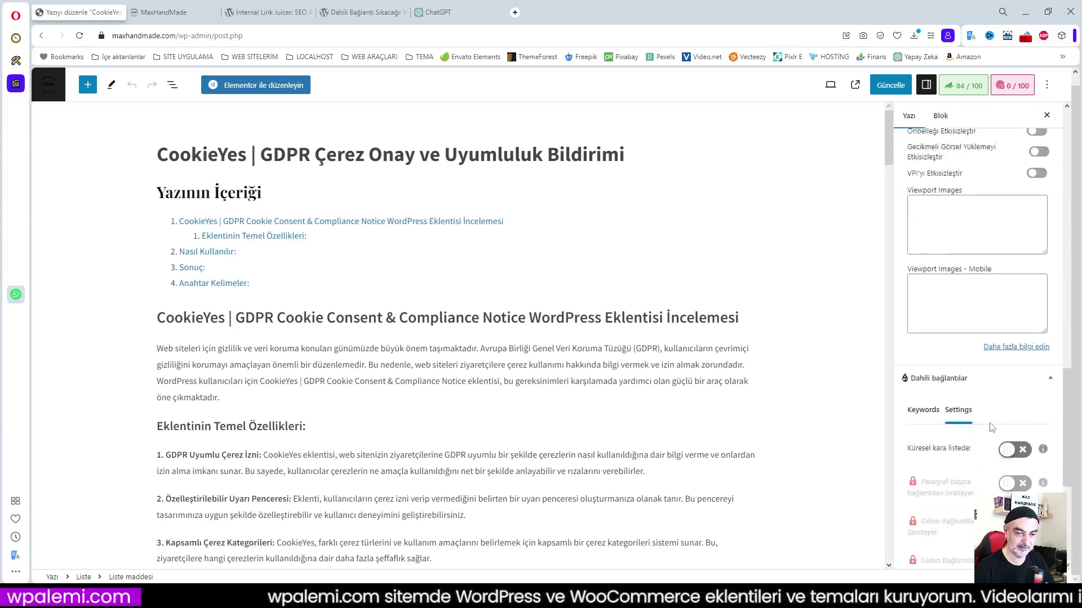
scroll(991, 427, "up", 5)
left_click(891, 85)
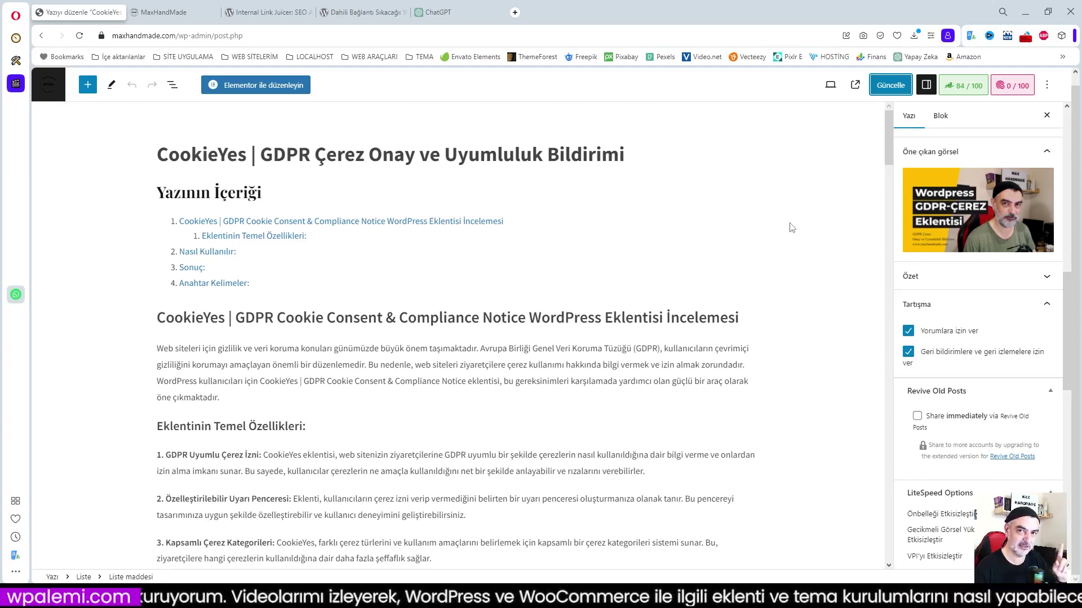
- Return to the posts list and open the "Nextend Social Login: Kolay ve Güvenli WordPress Girişi" post for editing
key("alt+Left")
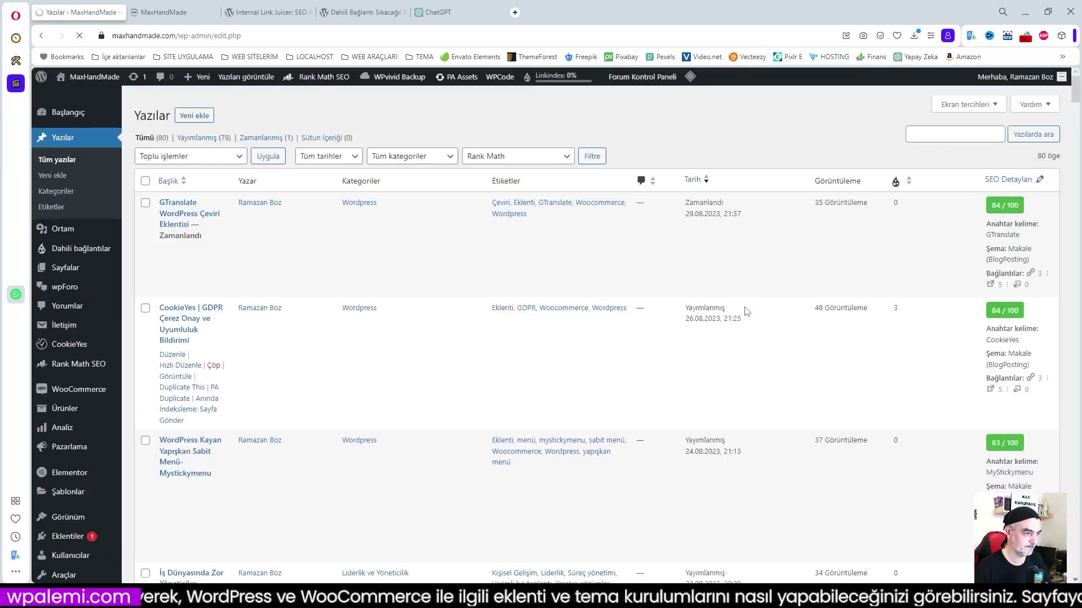
scroll(706, 336, "down", 5)
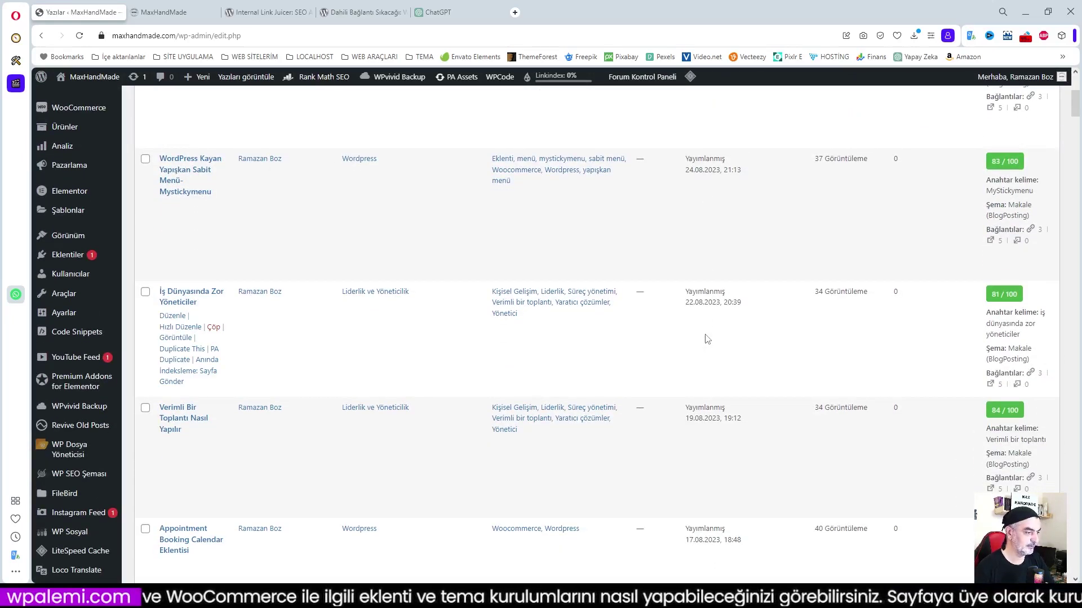
scroll(665, 340, "up", 3)
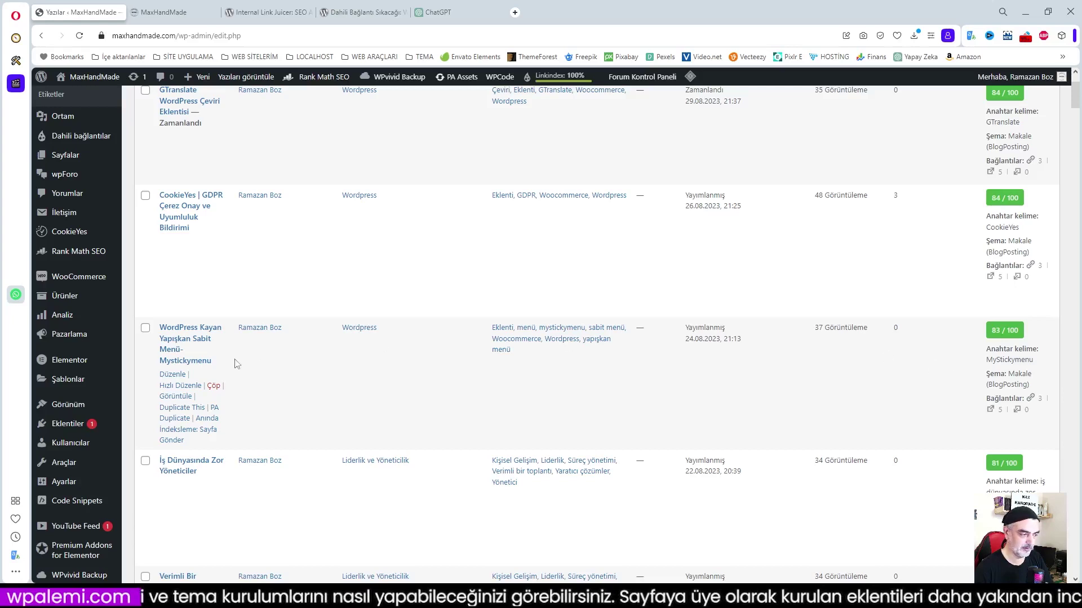
scroll(204, 334, "down", 5)
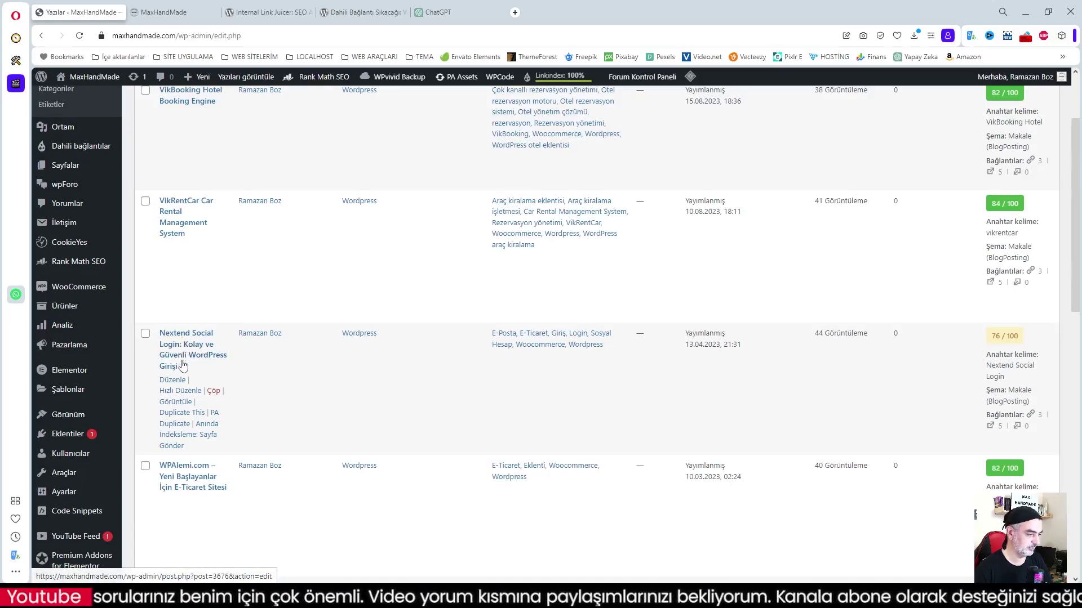
left_click(173, 381)
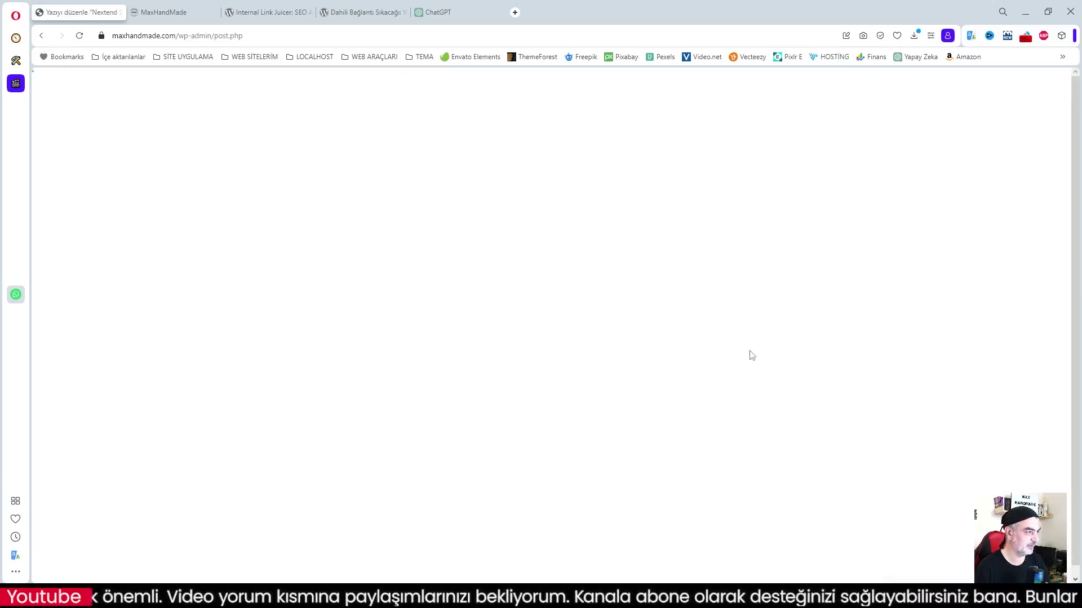
- Look through the Nextend Social Login article and add "login" as an internal link keyword in its Dahili bağlantılar section
scroll(770, 288, "down", 3)
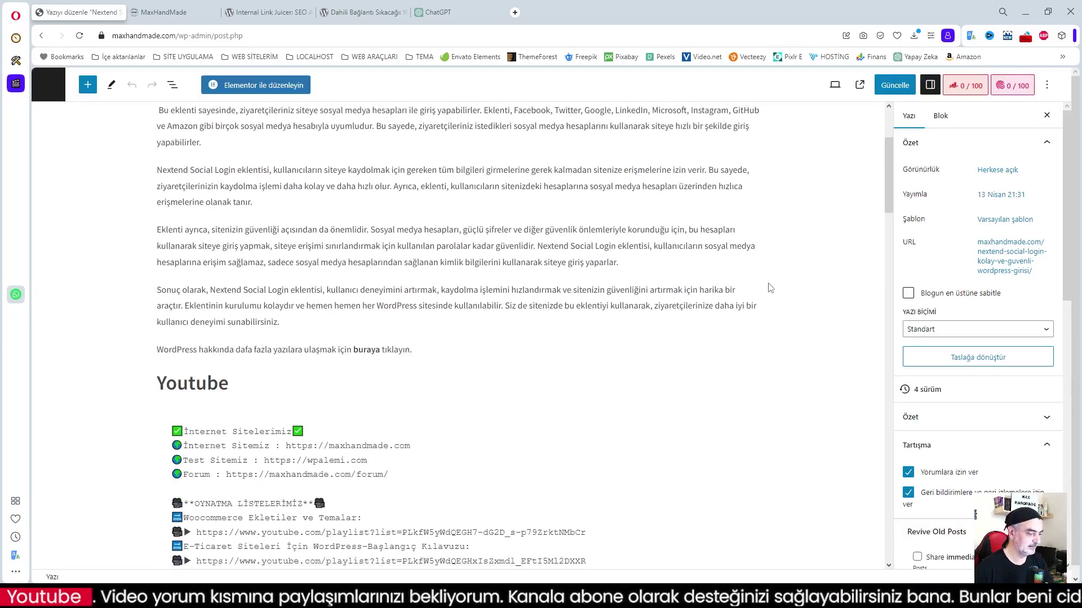
scroll(770, 284, "up", 3)
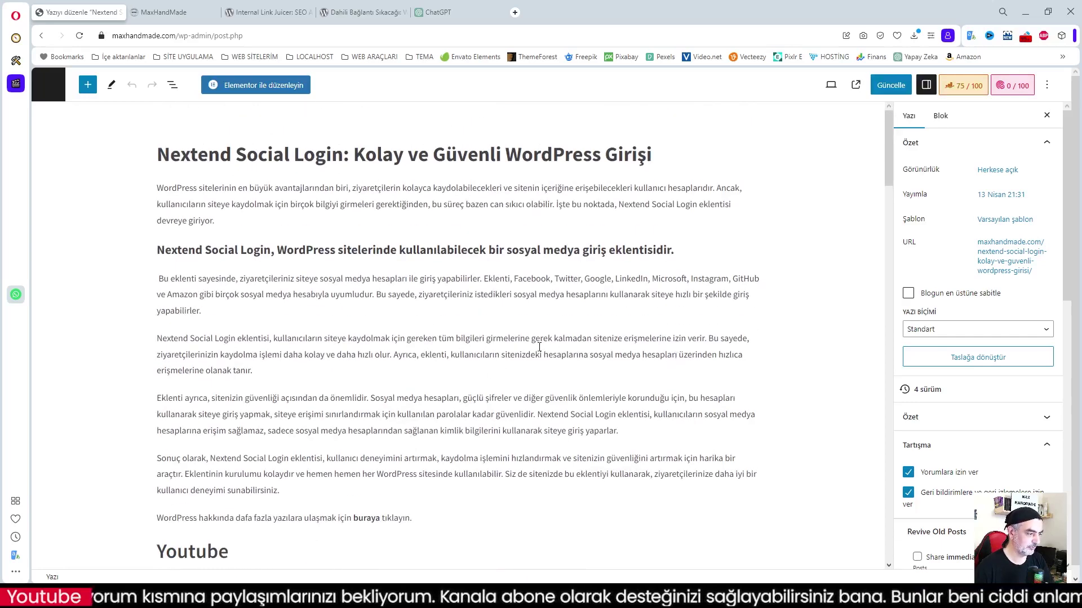
scroll(539, 347, "down", 2)
scroll(817, 394, "up", 2)
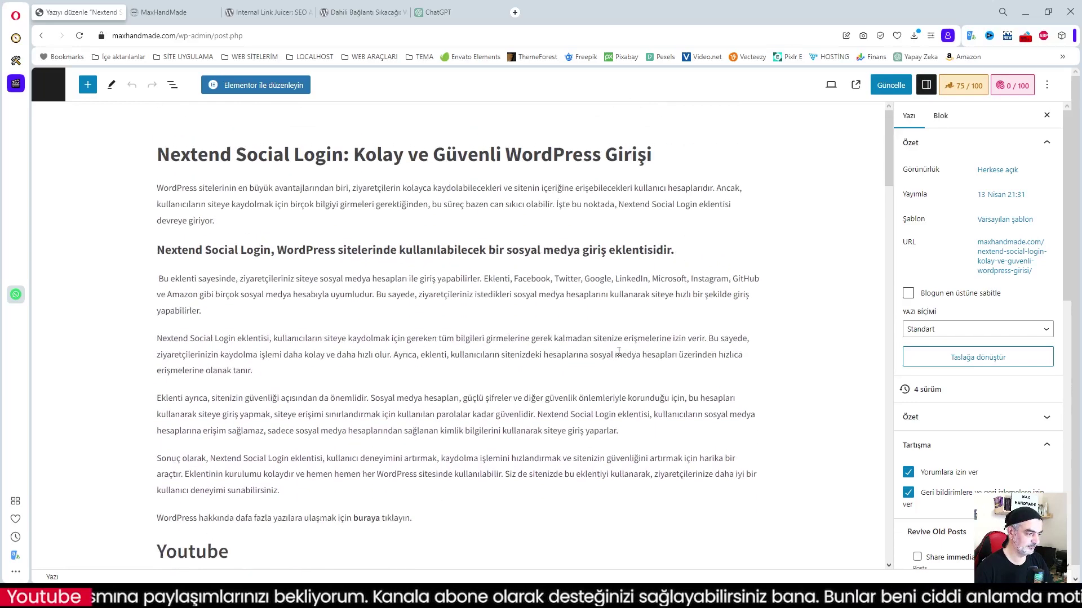
scroll(845, 401, "down", 2)
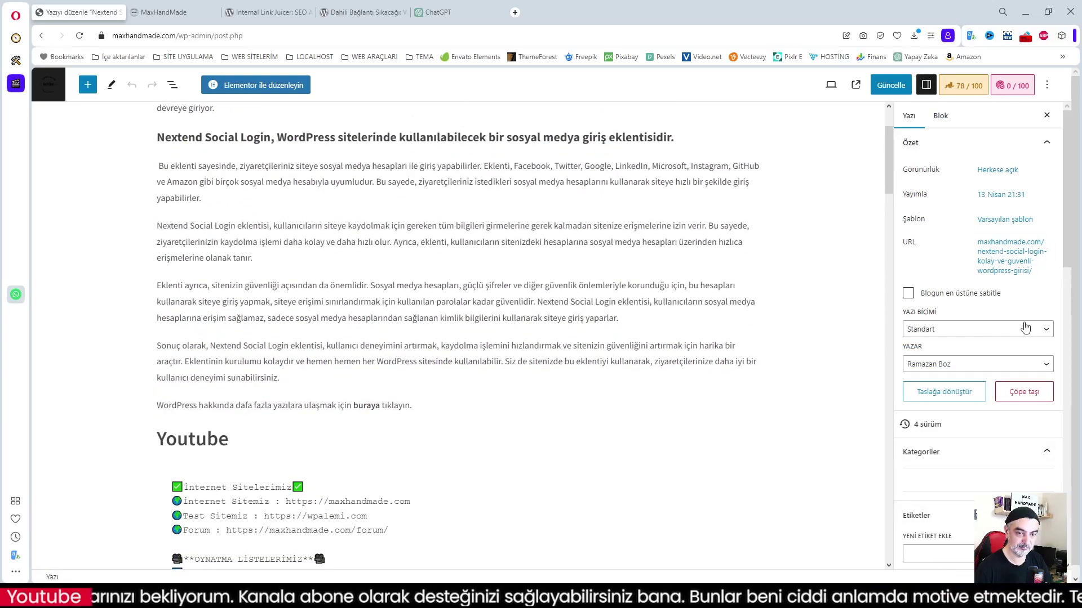
scroll(1025, 328, "down", 6)
scroll(1026, 328, "down", 7)
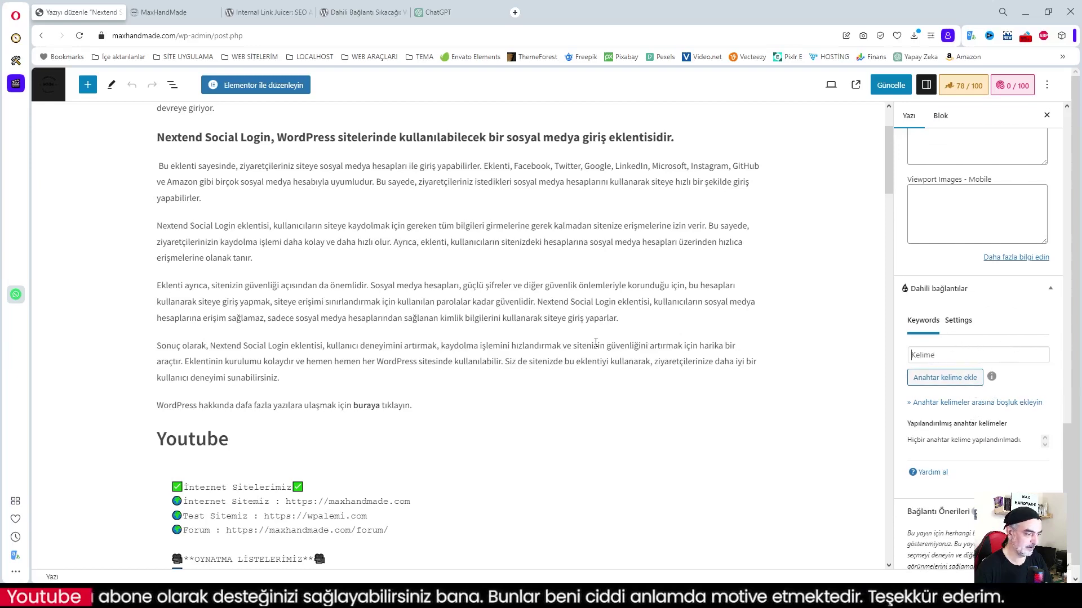
scroll(595, 342, "up", 1)
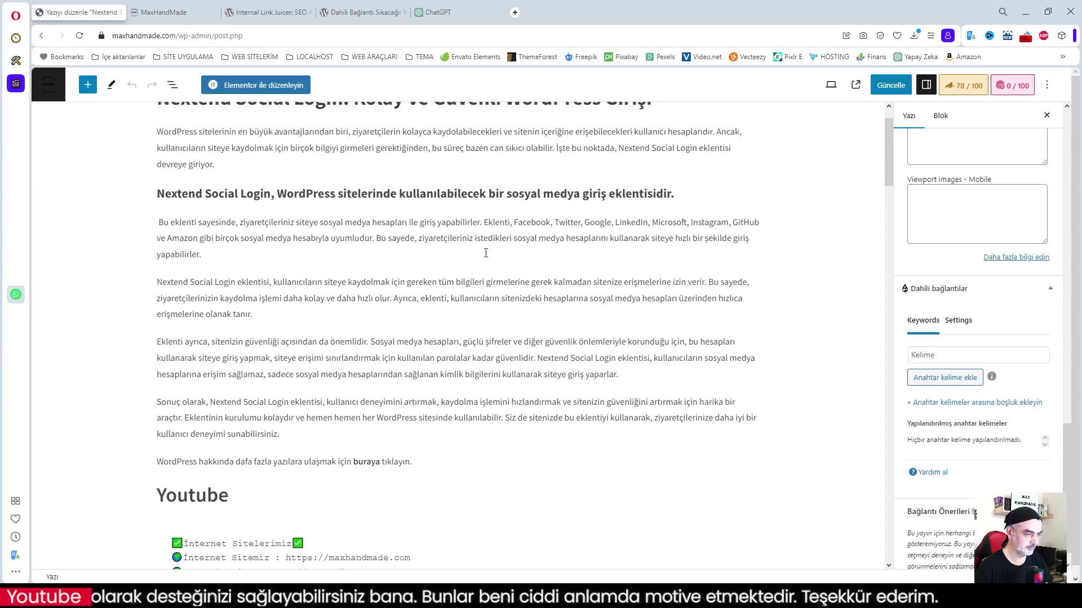
scroll(398, 286, "up", 1)
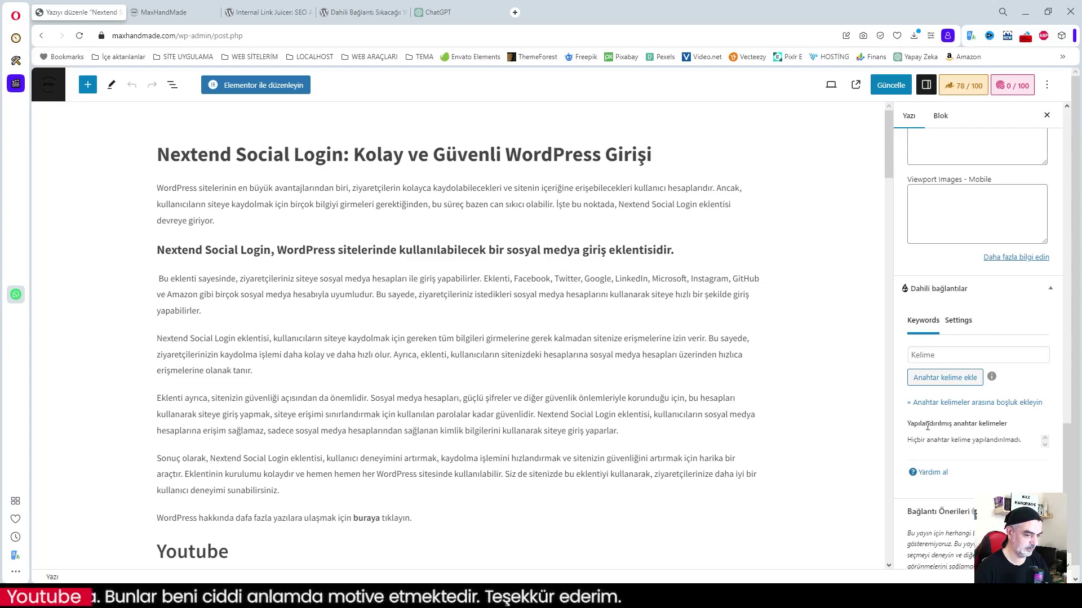
type("login")
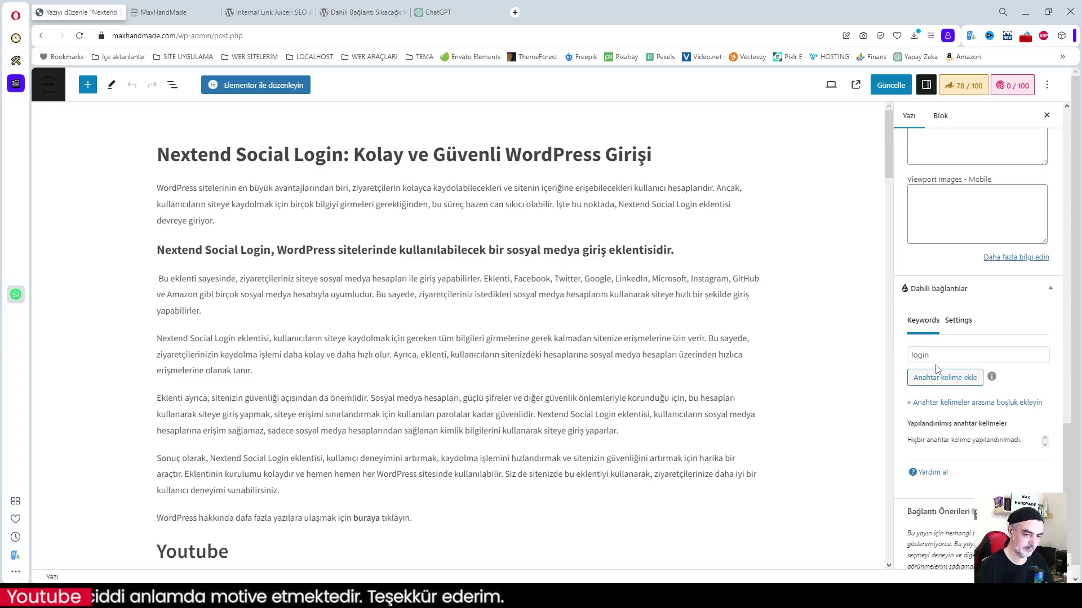
left_click(939, 377)
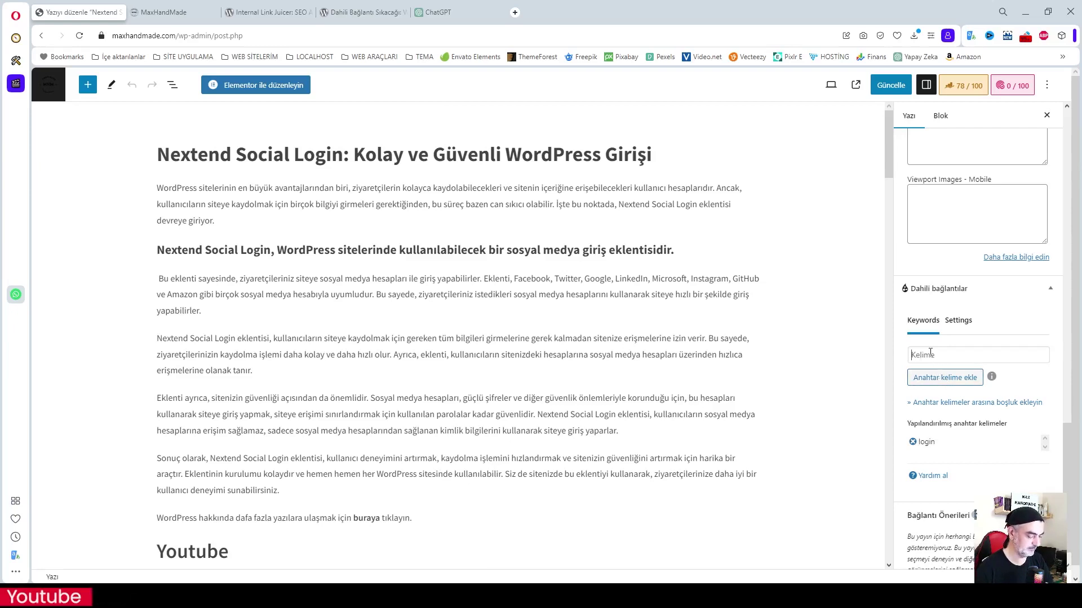
- Add "social" as another internal link keyword for the Nextend Social Login post
type("soc")
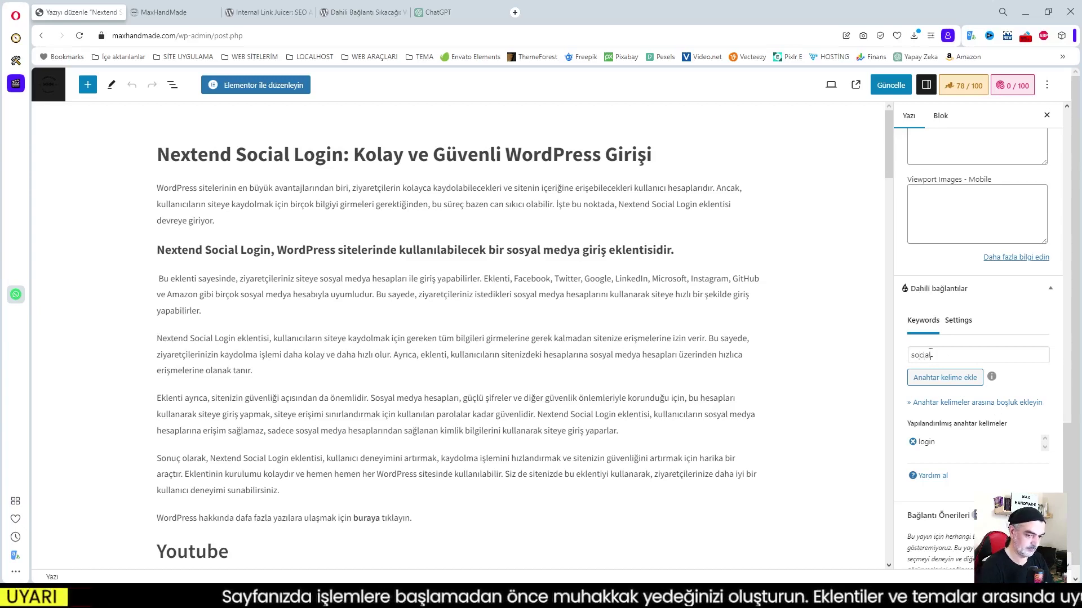
type("ial")
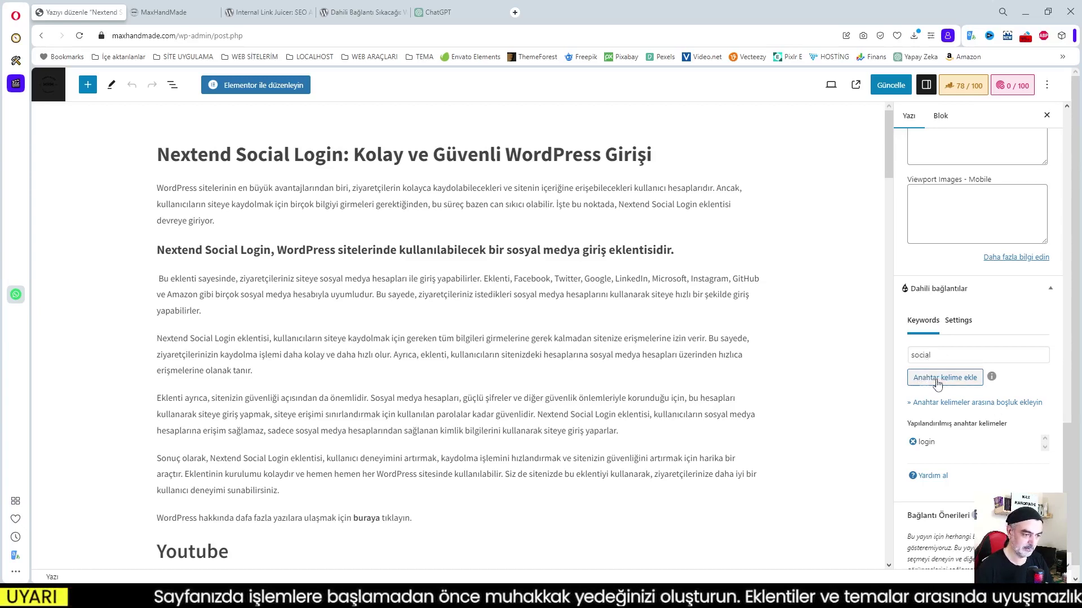
left_click(937, 385)
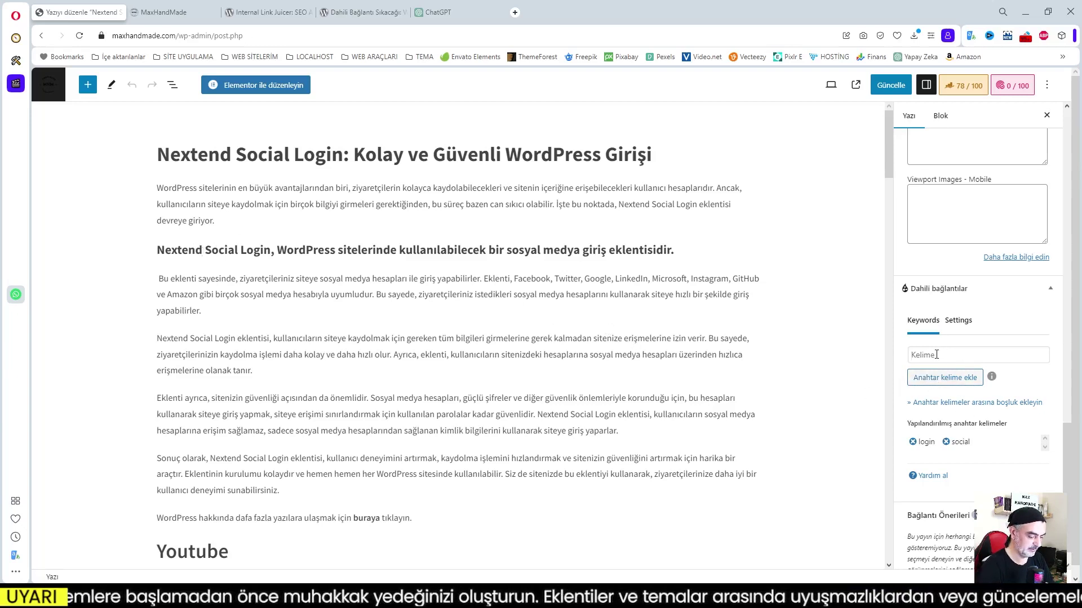
- Add "nextend" as an internal link keyword for the Nextend Social Login post
type("ne")
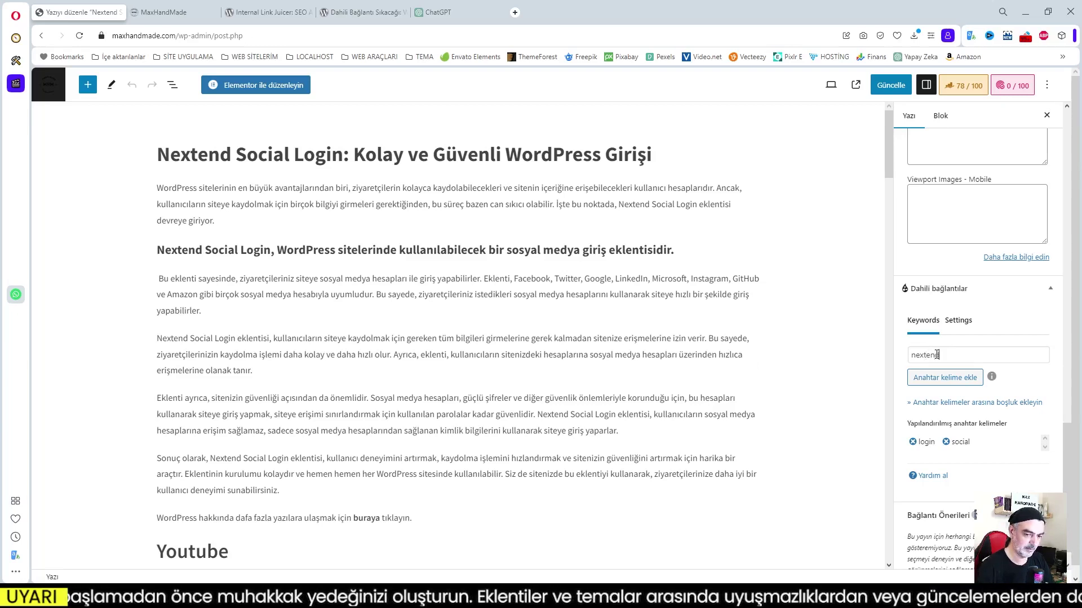
type("xtend")
left_click(952, 379)
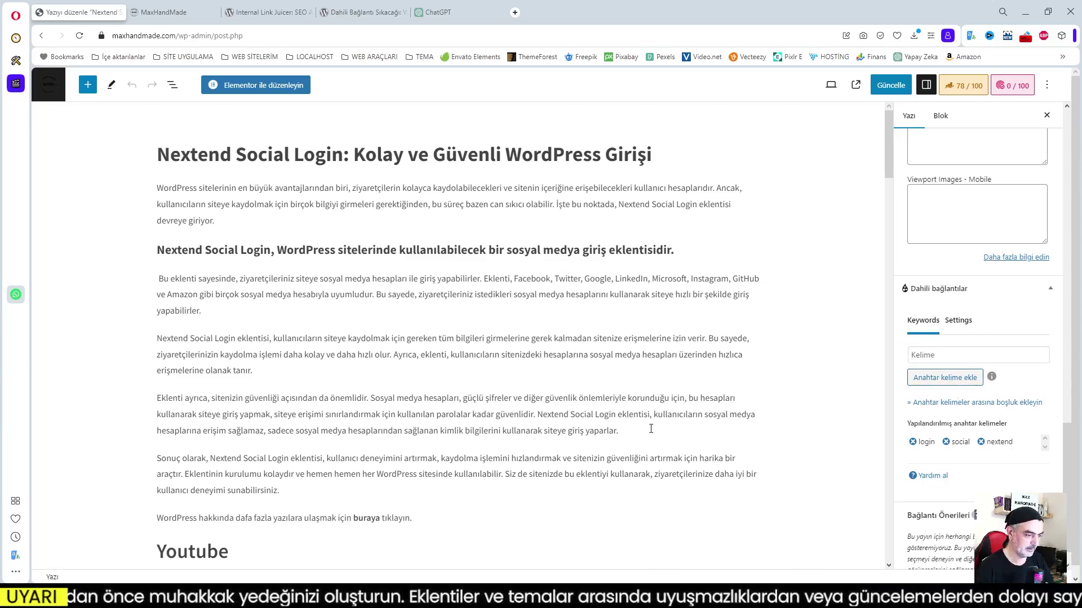
- Add "Güvenli Giriş" as an internal link keyword and update the Nextend Social Login post
left_click(937, 355)
type("Güvenli Giriş")
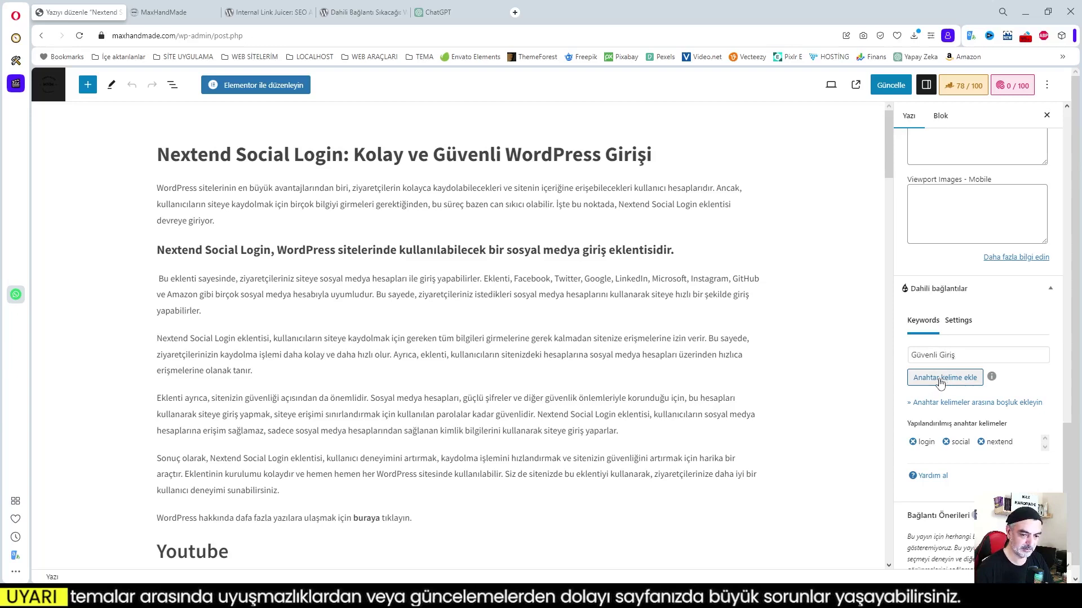
left_click(939, 378)
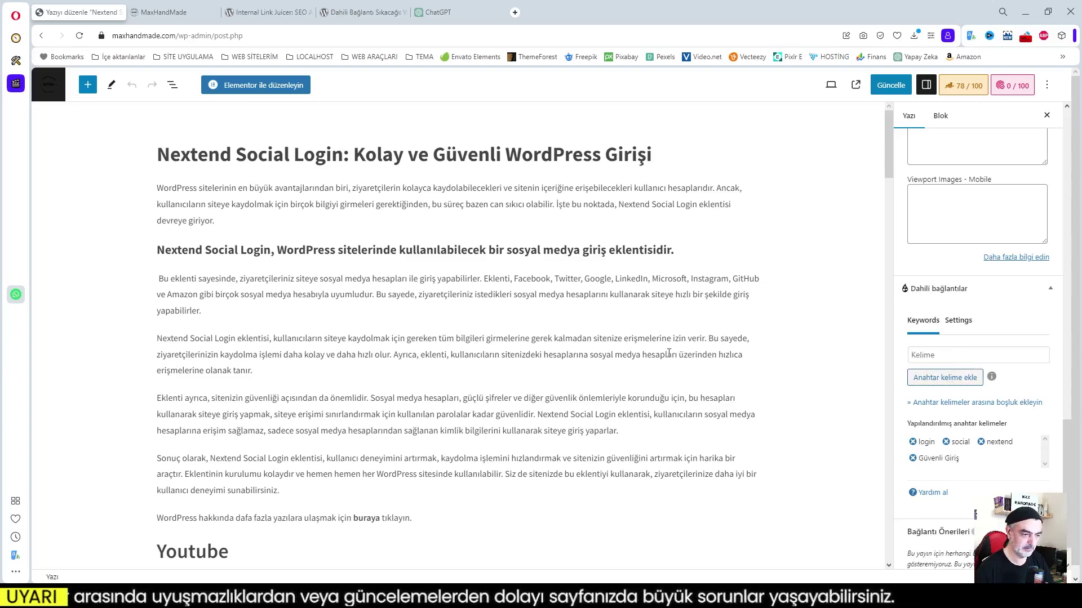
left_click(886, 88)
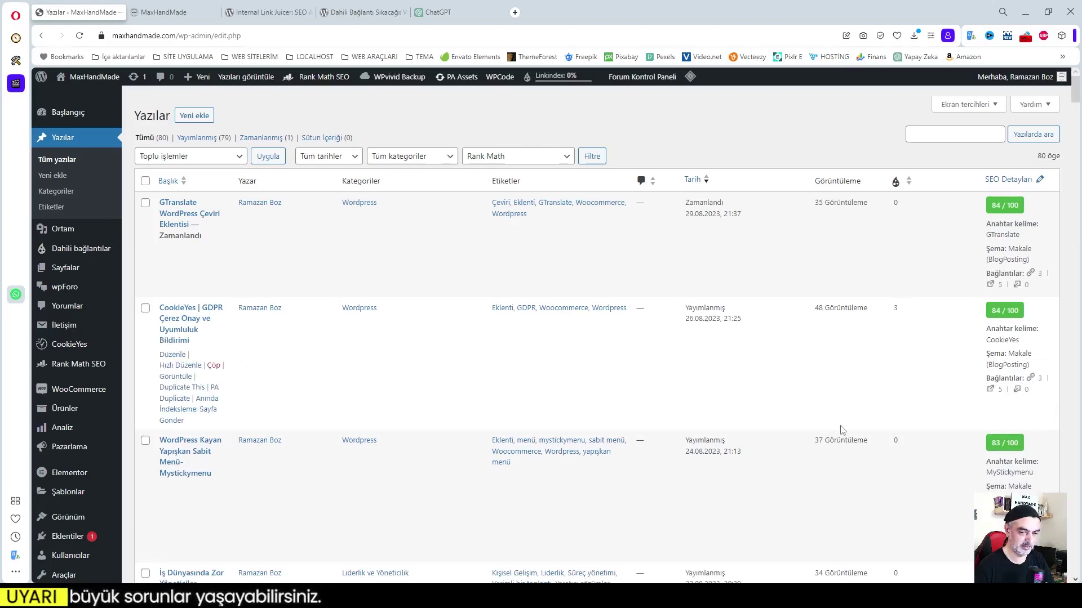
- Find the "WordPress Kayan Yapışkan Sabit Menü-Mystickymenu" post in the posts list and open it for editing
scroll(841, 430, "down", 6)
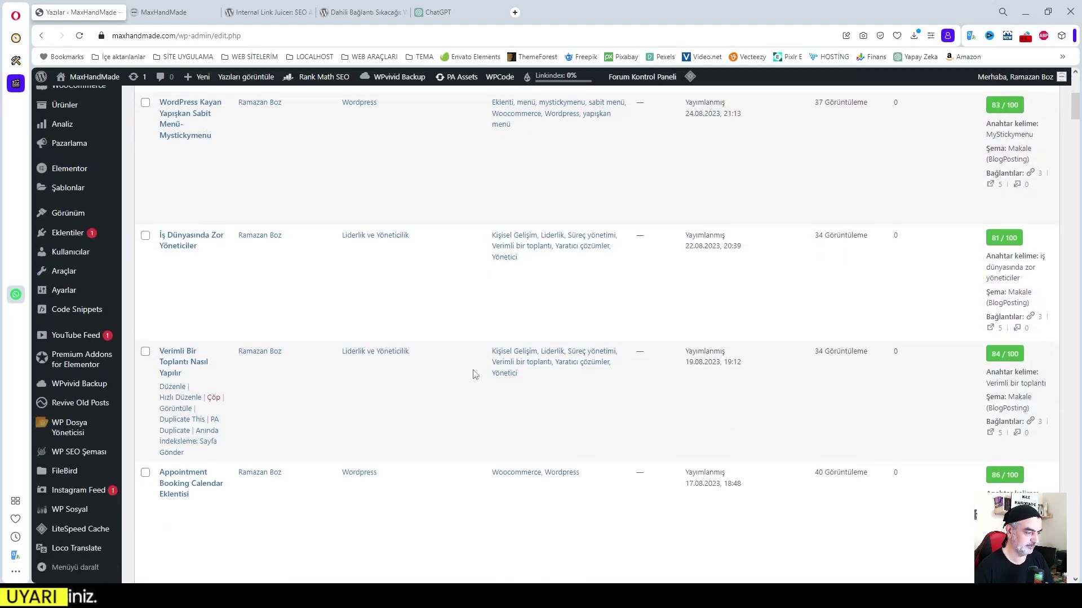
scroll(451, 360, "up", 2)
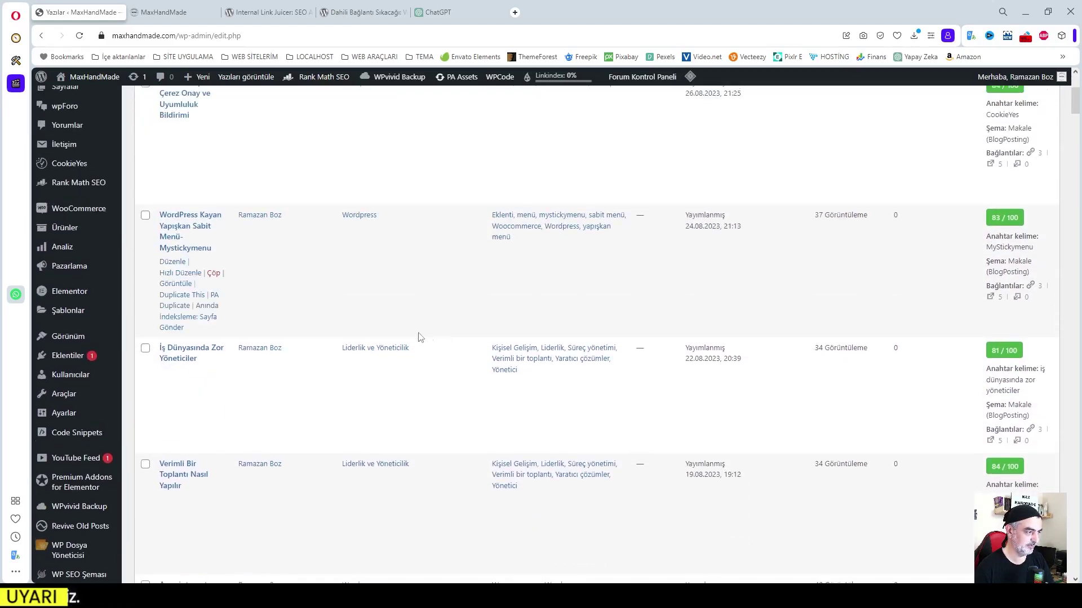
left_click(174, 262)
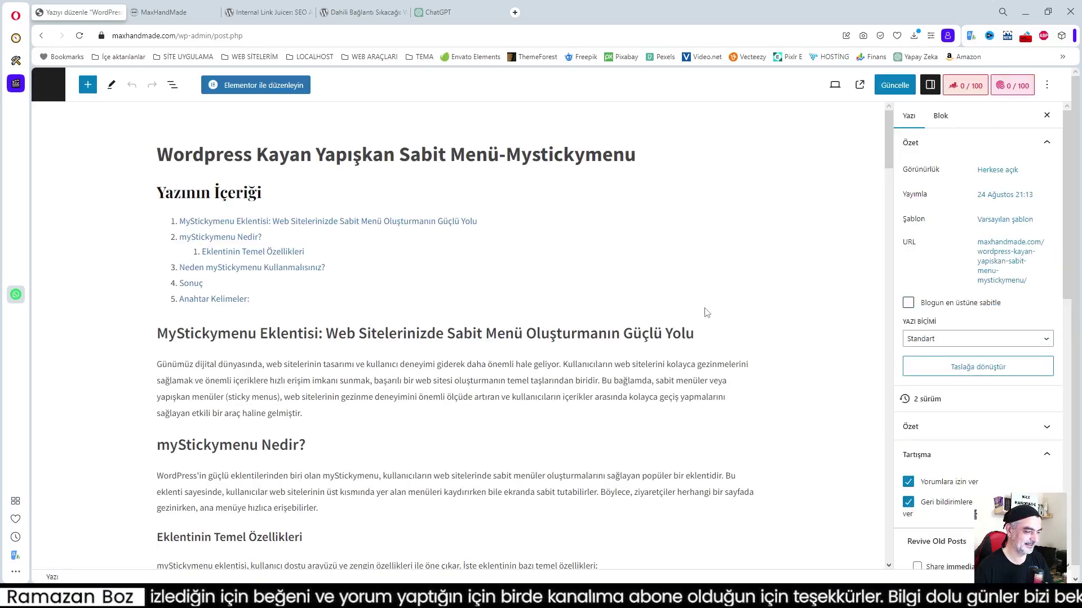
- Look through the Mystickymenu article and add "wordpress" as an internal link keyword in its Dahili bağlantılar section
scroll(721, 313, "down", 4)
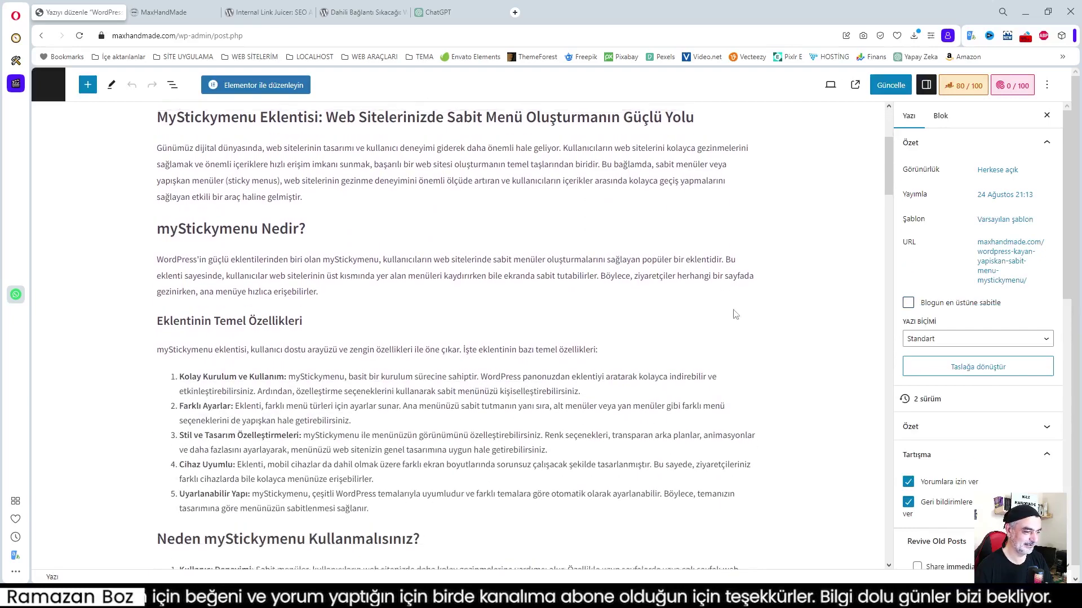
scroll(733, 313, "up", 3)
scroll(975, 484, "down", 4)
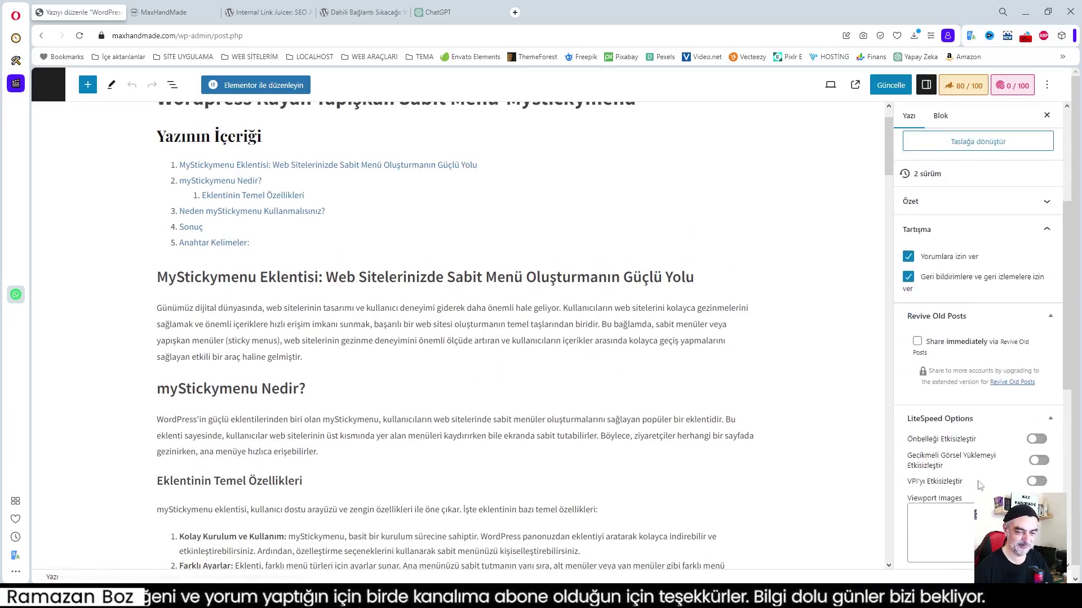
scroll(979, 486, "down", 5)
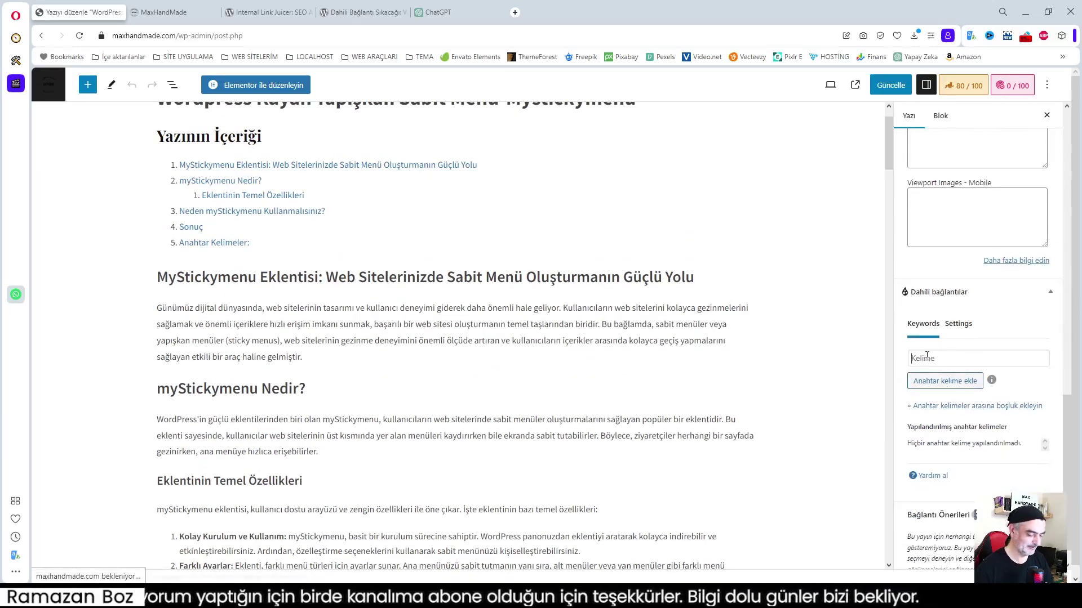
type("wordpress")
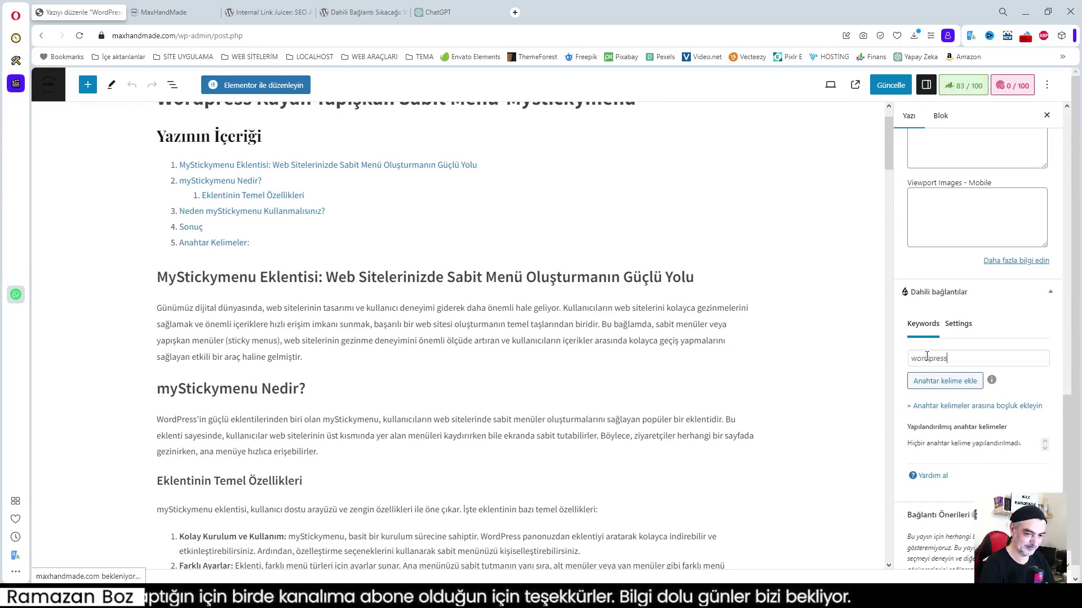
key("Return")
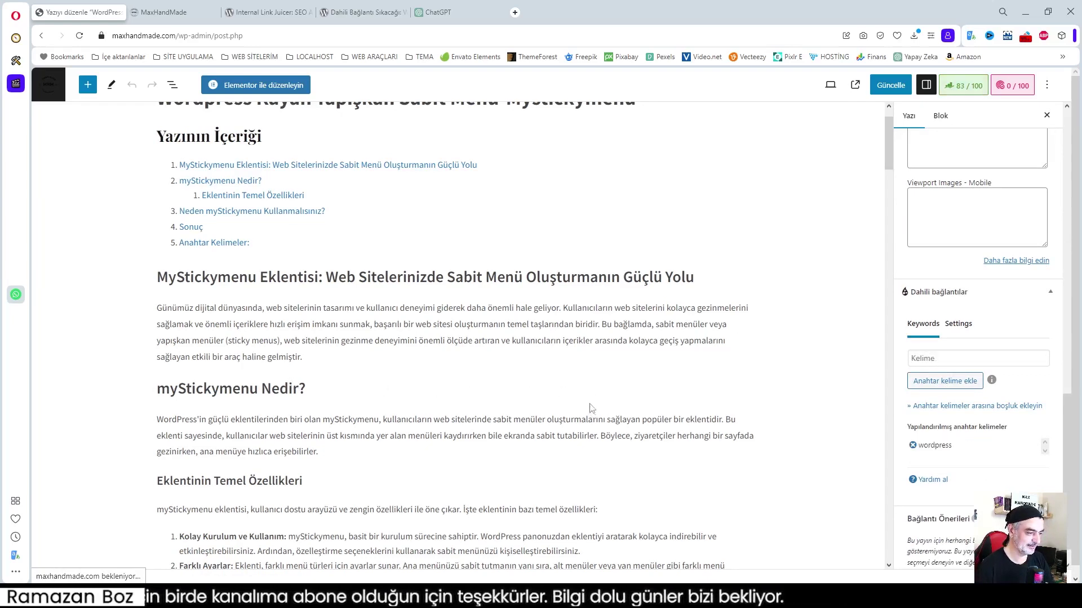
- Add "menü" as another internal link keyword for the Mystickymenu post
scroll(615, 388, "up", 1)
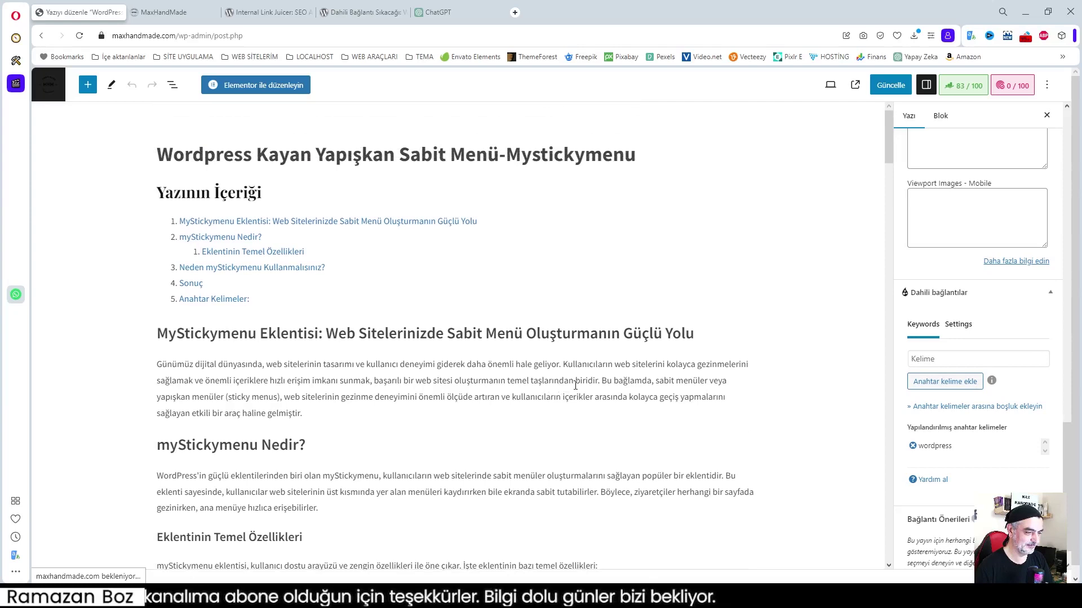
left_click(944, 359)
type("me")
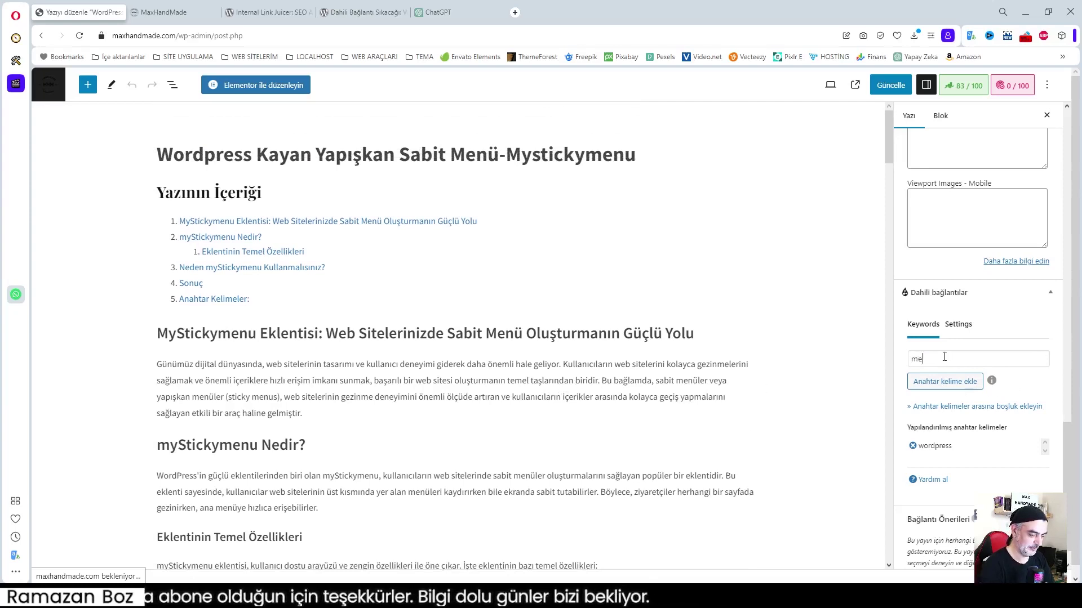
type("nü")
key("Return")
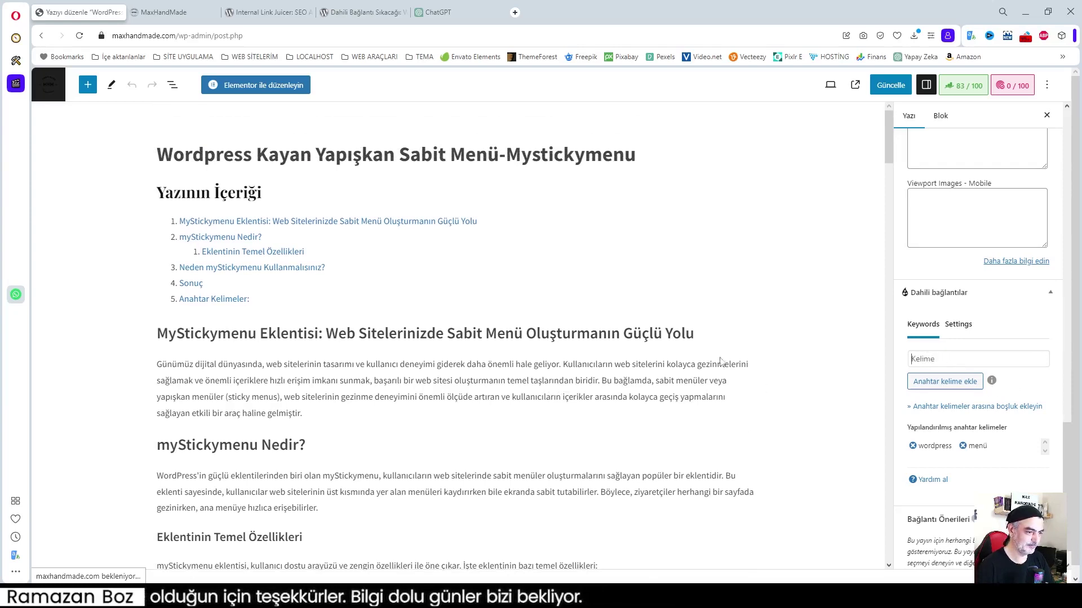
- Read through the article's Anahtar Kelimeler list and add "tasarım" as an internal link keyword
scroll(512, 435, "down", 3)
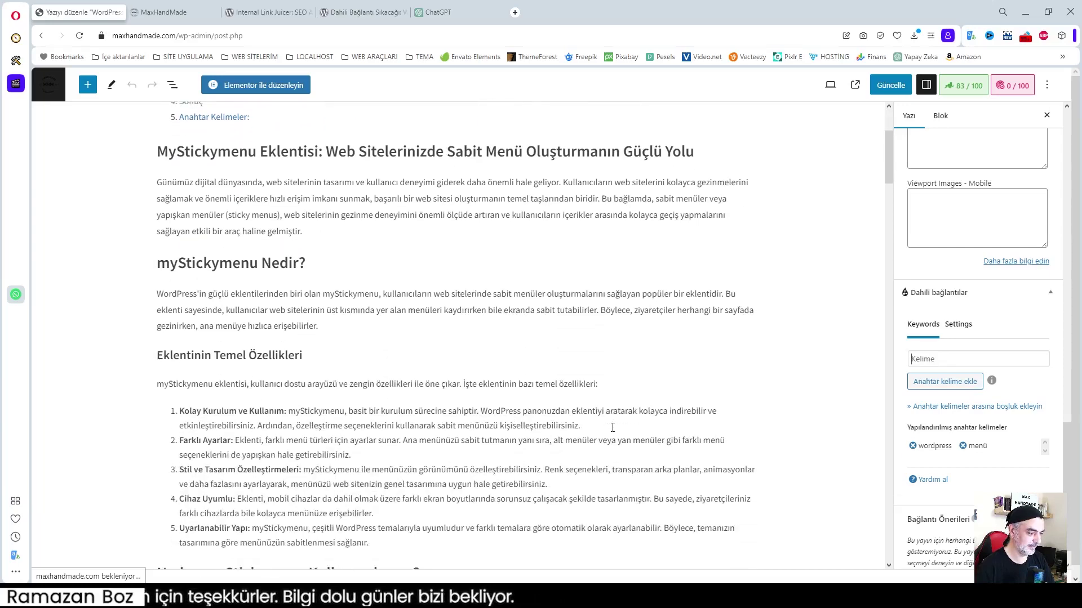
scroll(612, 428, "down", 9)
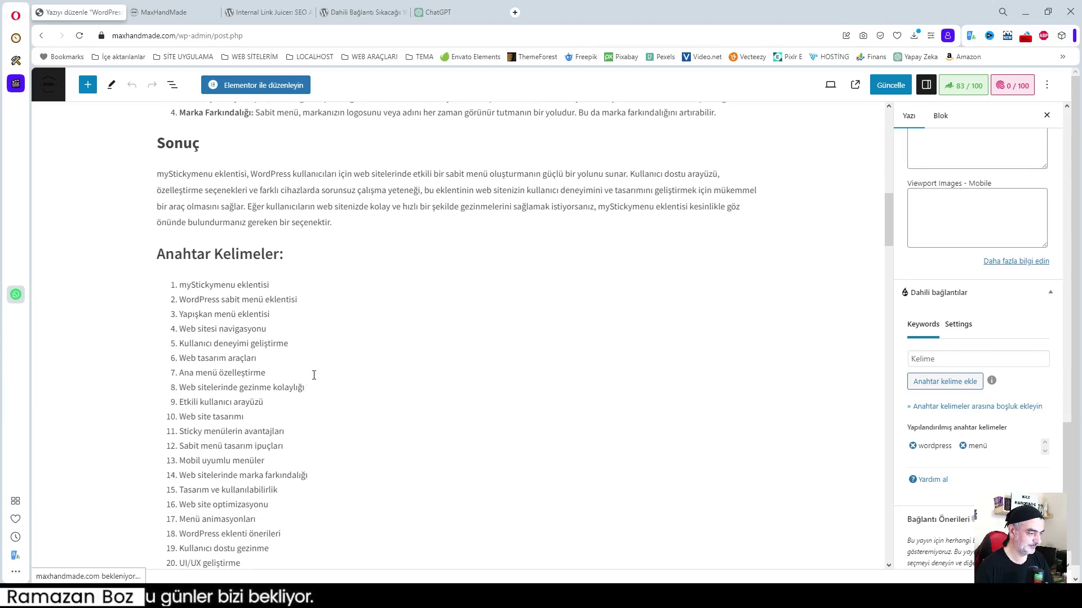
left_click(943, 361)
type("tasar")
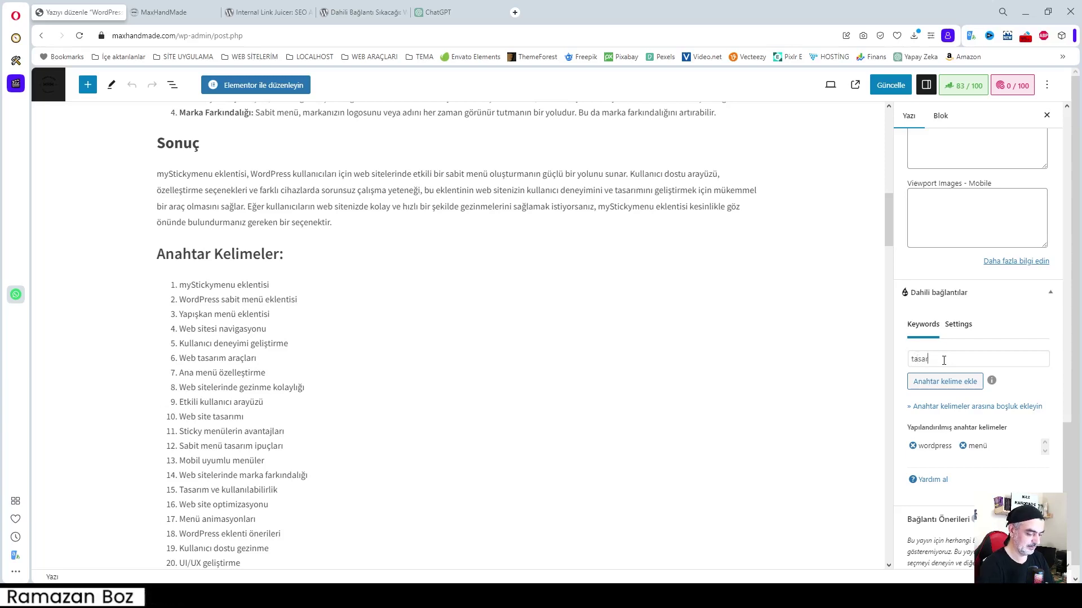
type("ım")
key("Return")
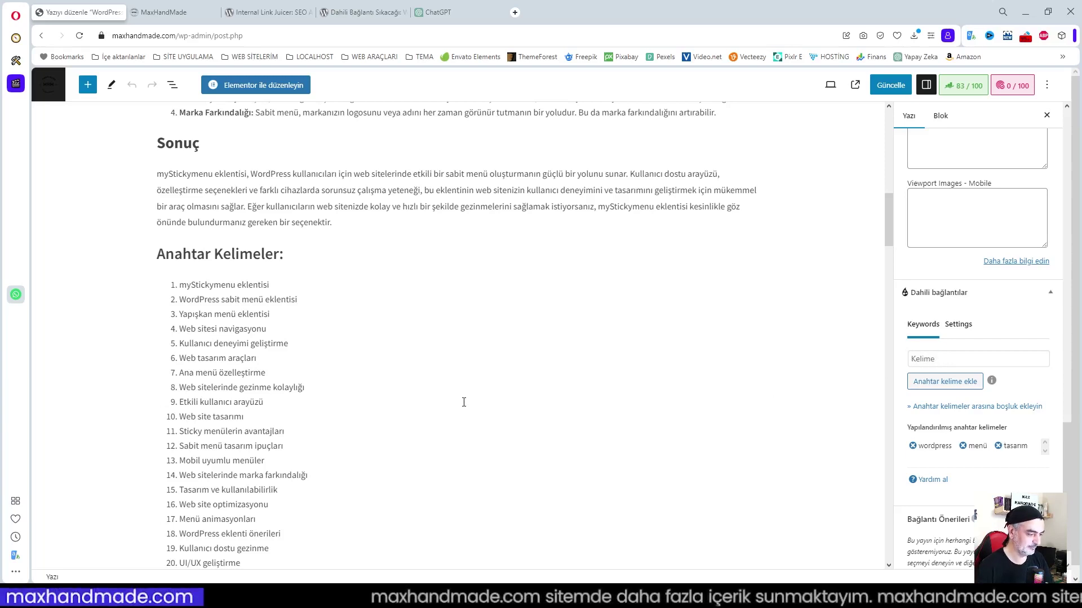
- Add "optimizasyon" as an internal link keyword and update the Mystickymenu post
scroll(464, 402, "down", 2)
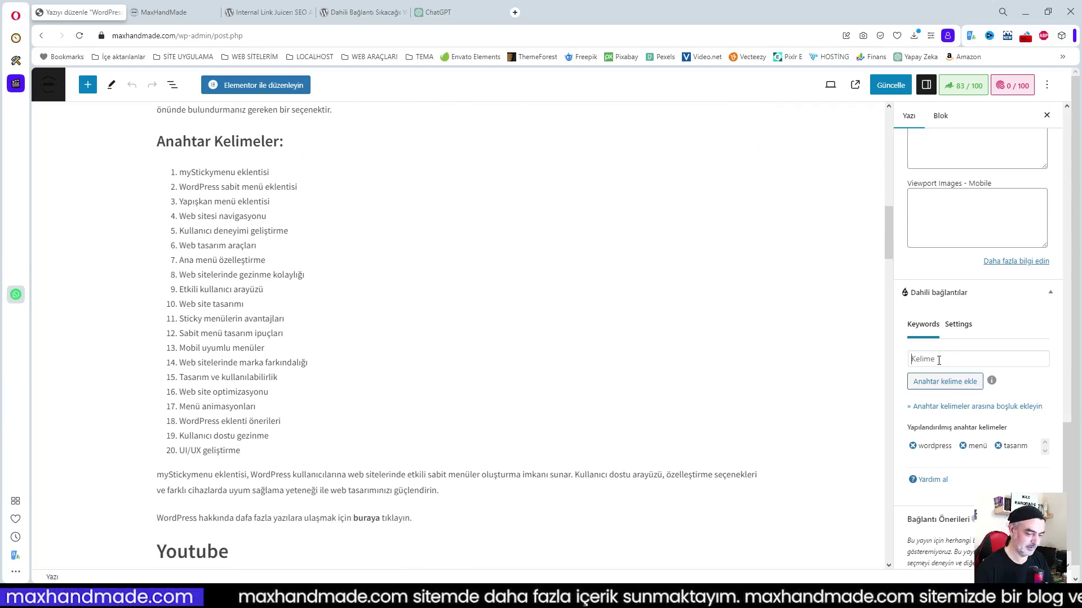
type("optimizasyon")
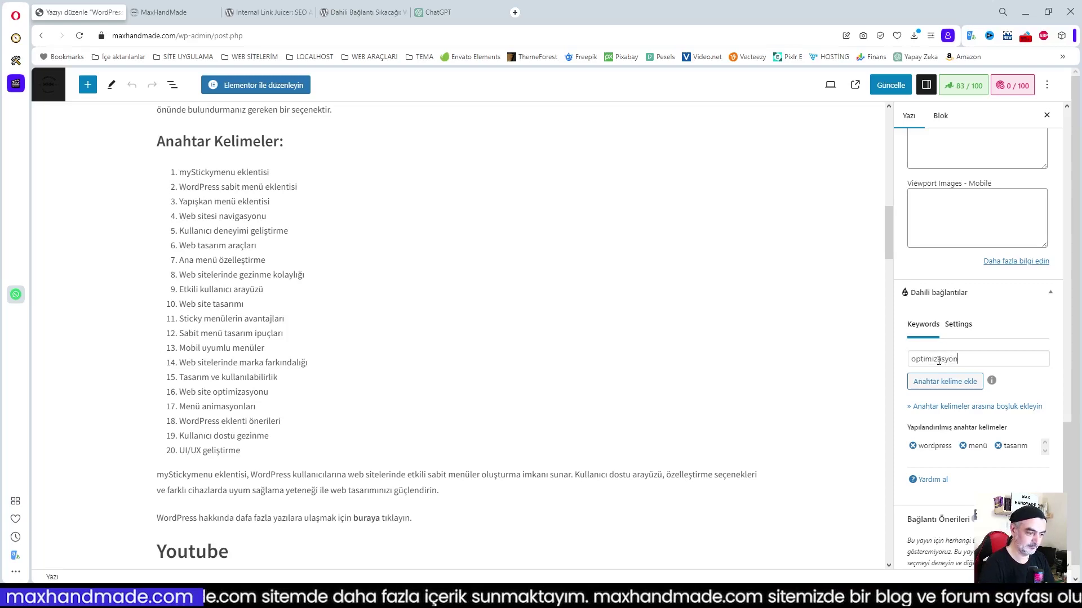
key("Return")
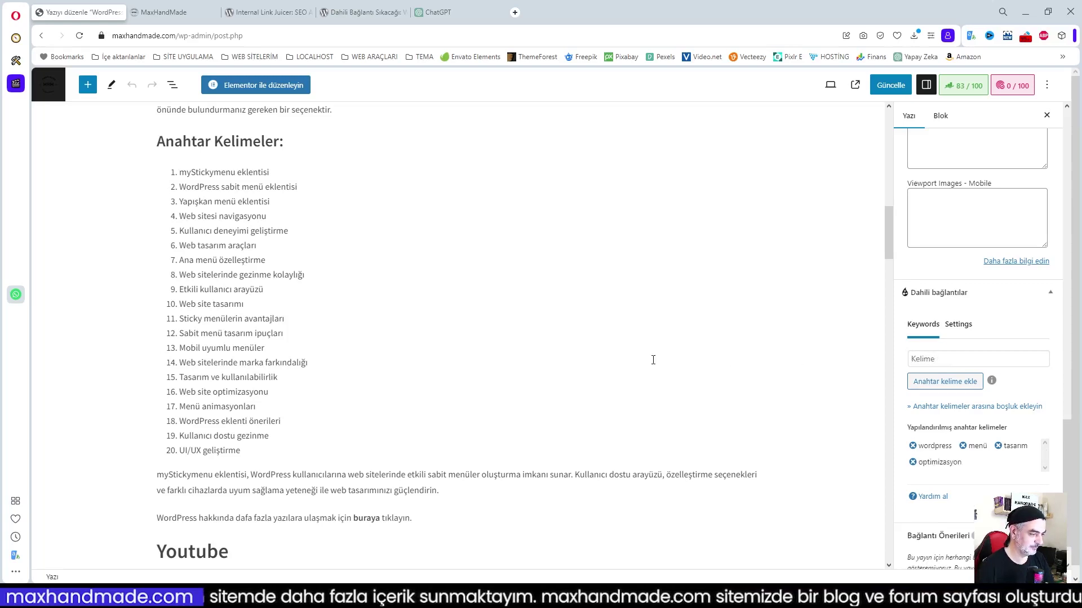
scroll(442, 346, "down", 2)
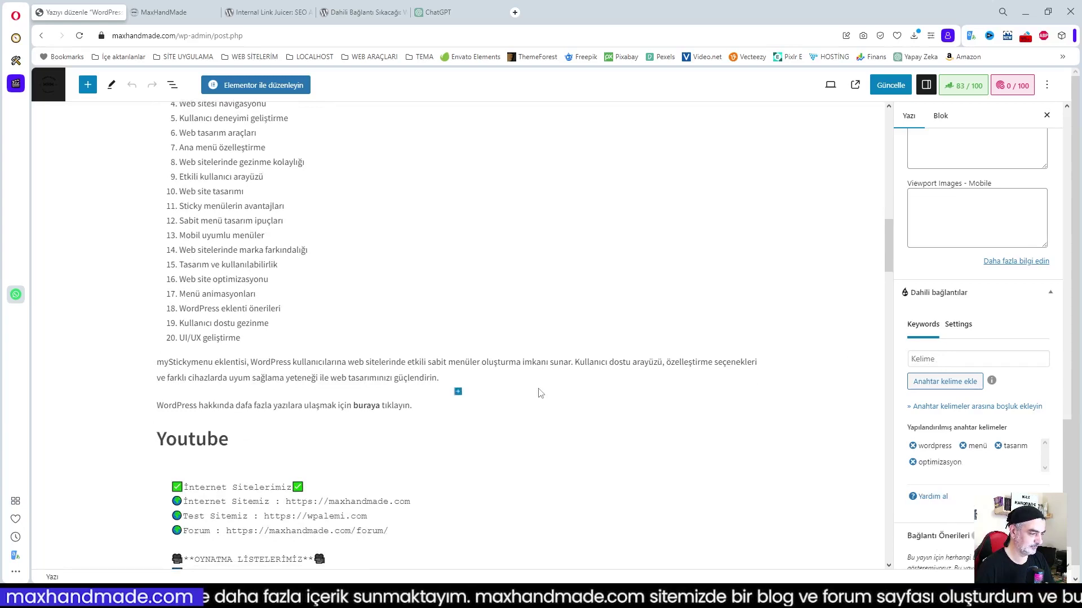
scroll(540, 393, "up", 3)
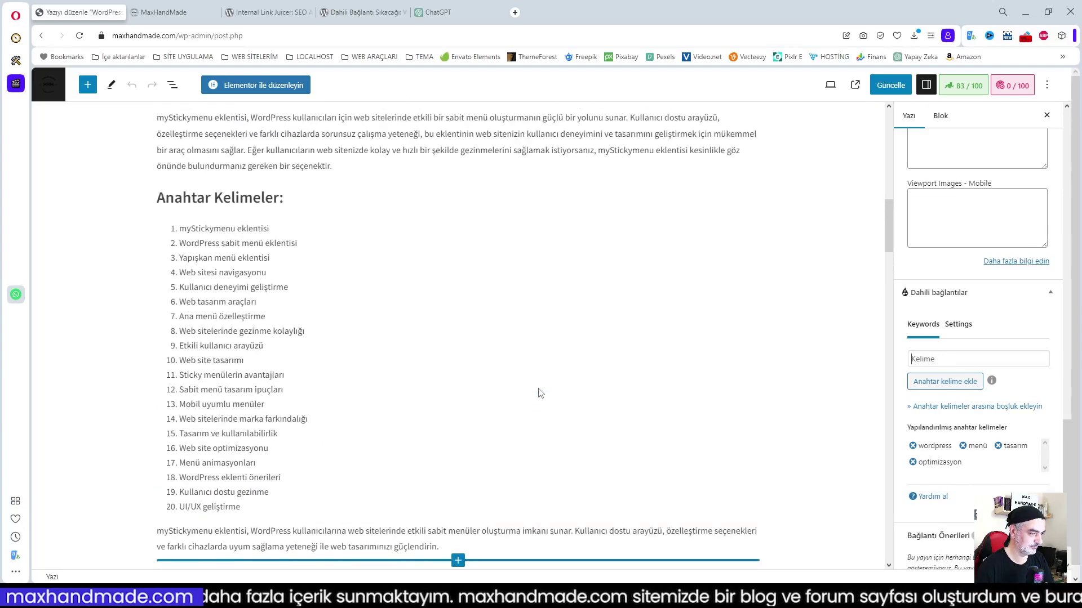
left_click(890, 85)
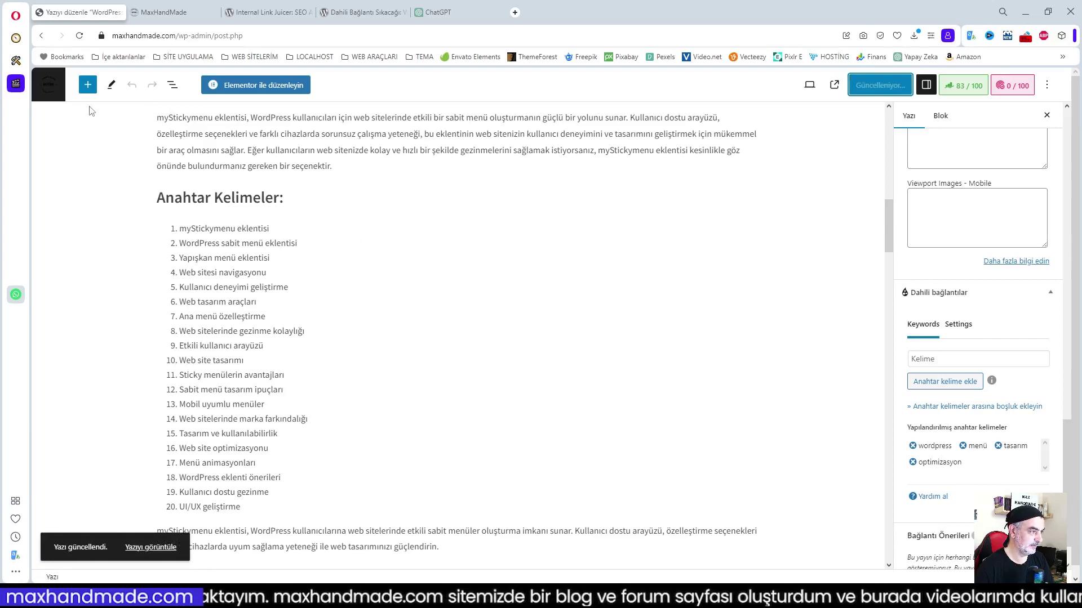
- Return to the posts list and check the internal link keyword counts of the posts
left_click(49, 88)
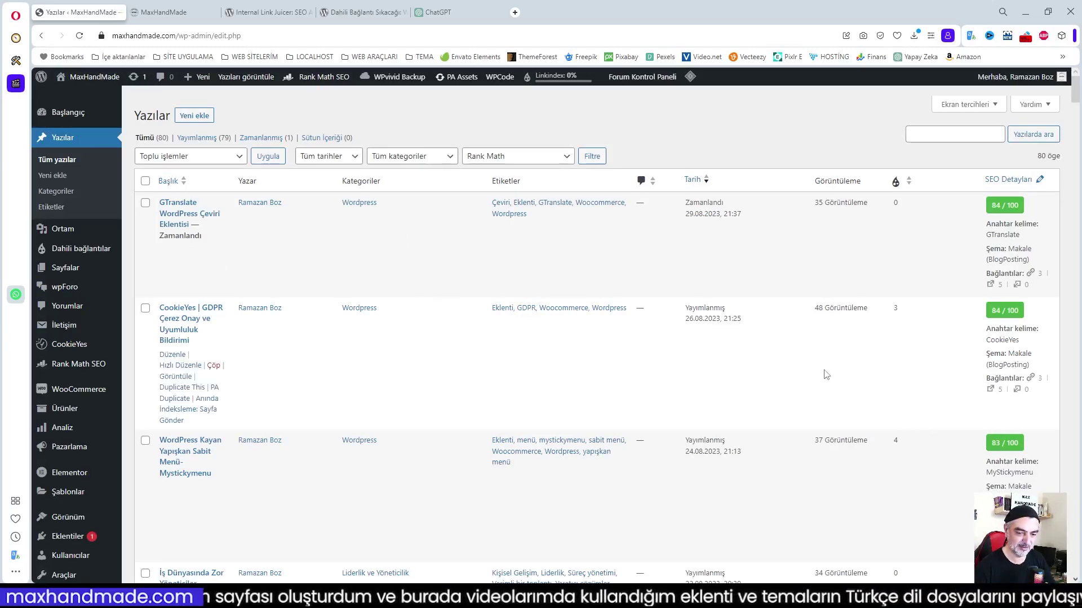
scroll(826, 375, "down", 3)
scroll(826, 375, "up", 3)
- Open the Internal Link Juicer dashboard and view the incoming links of the "CookieYes | GDPR Çerez Onay ve Uyumluluk Bildirimi" post
mouse_move(79, 252)
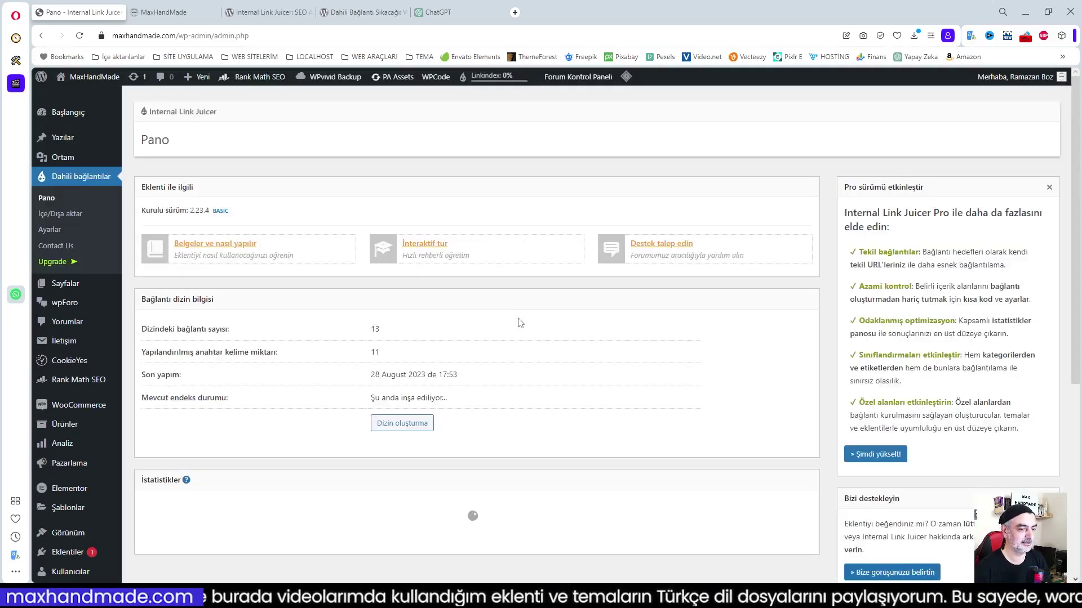
scroll(502, 338, "down", 3)
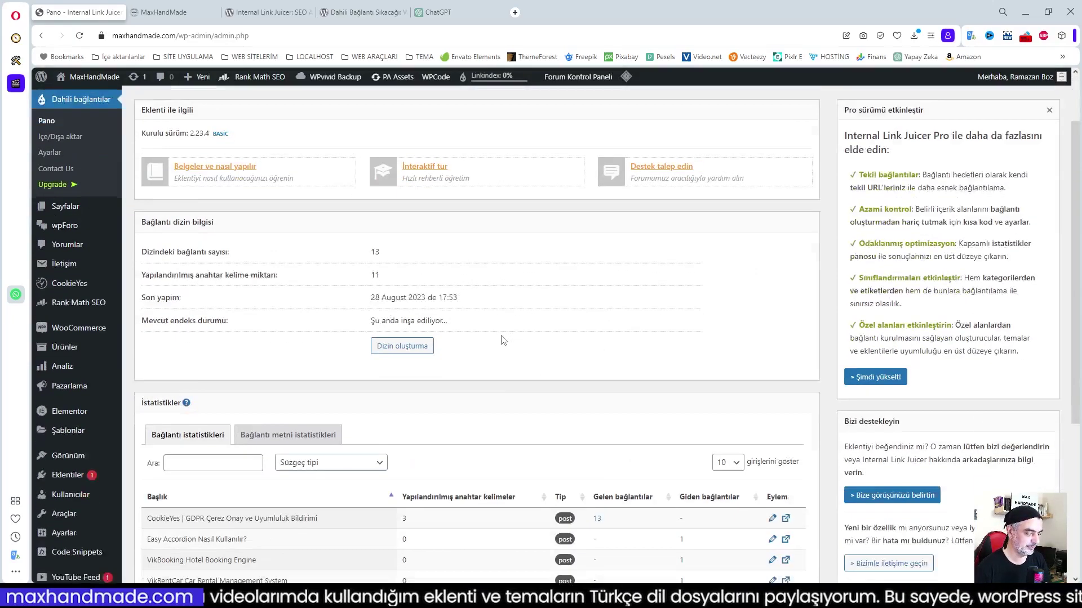
scroll(524, 295, "down", 2)
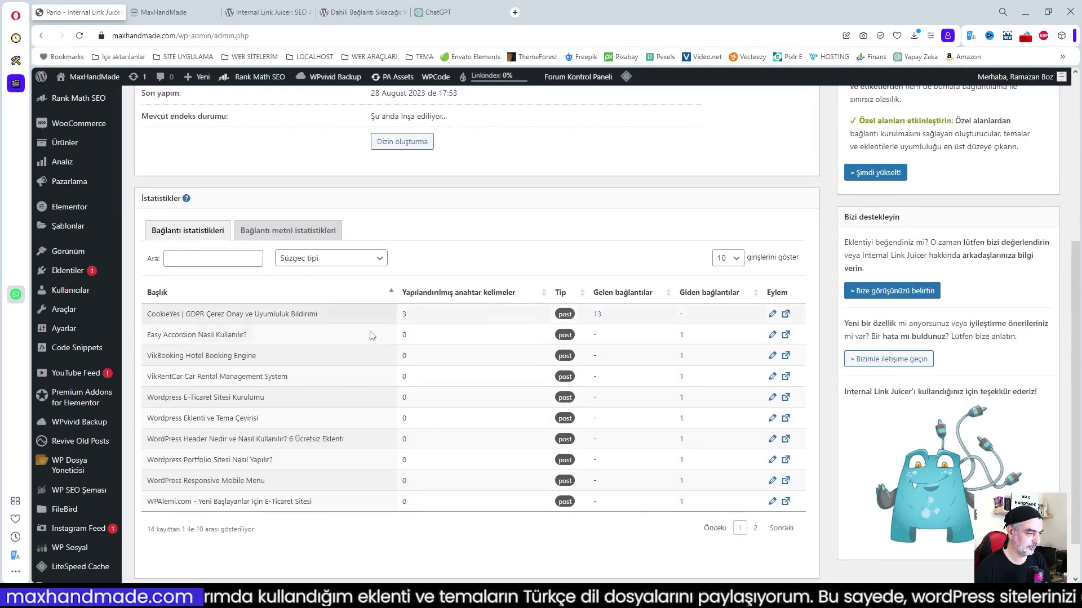
left_click(598, 317)
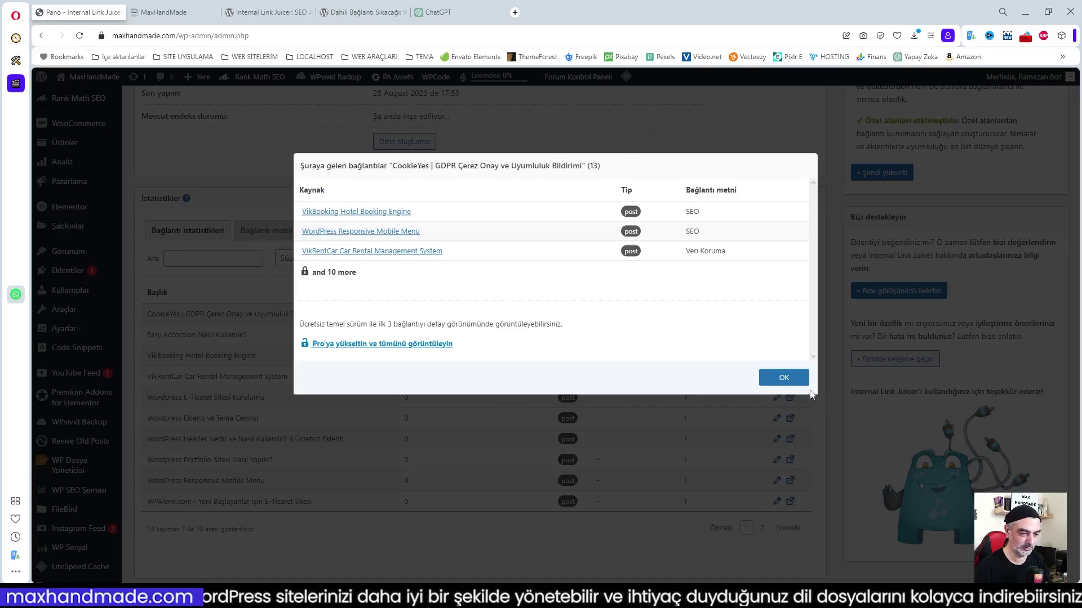
left_click(782, 378)
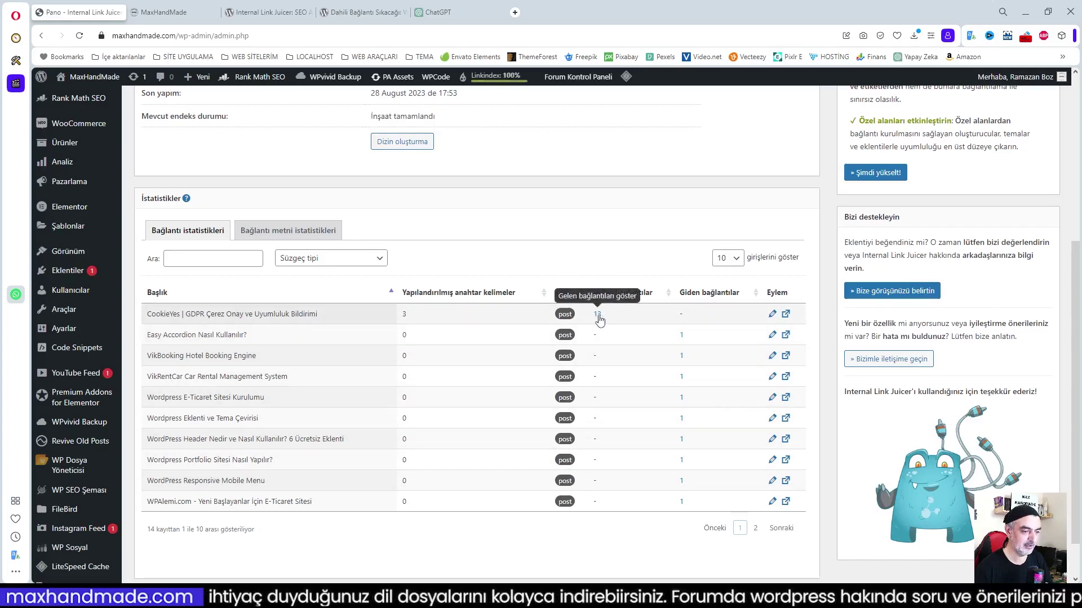
- View the outgoing links of the "Easy Accordion Nasıl Kullanılır?" post and show page 2 of the link statistics
left_click(682, 336)
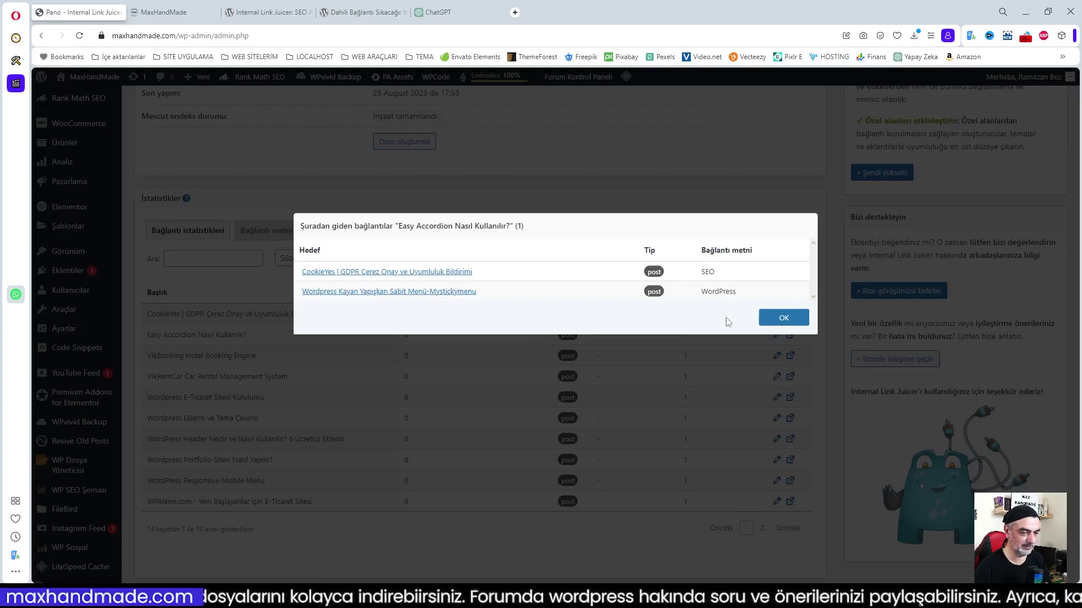
left_click(783, 319)
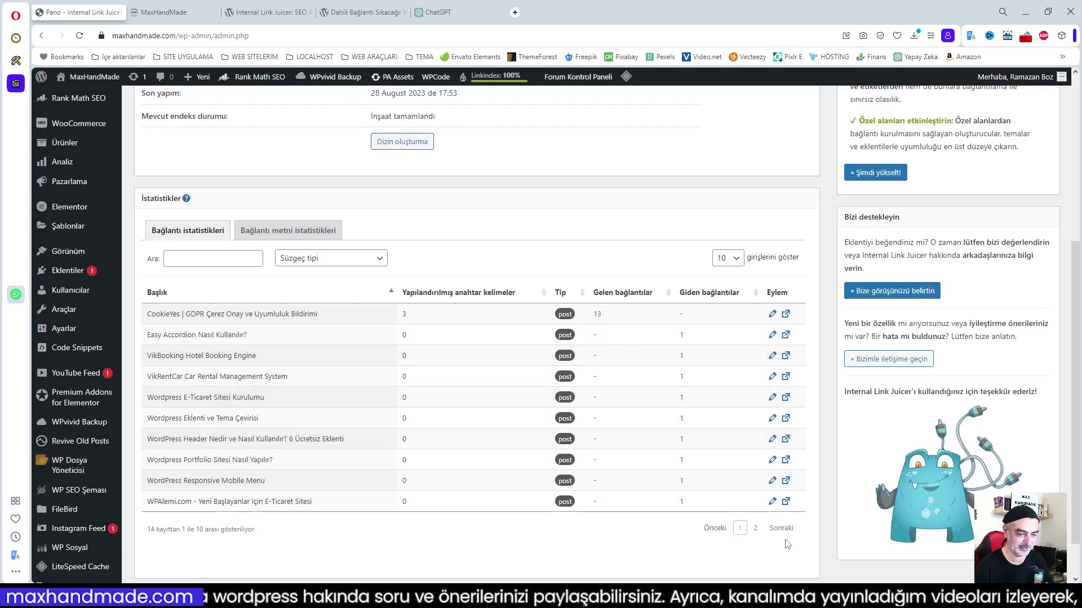
left_click(755, 528)
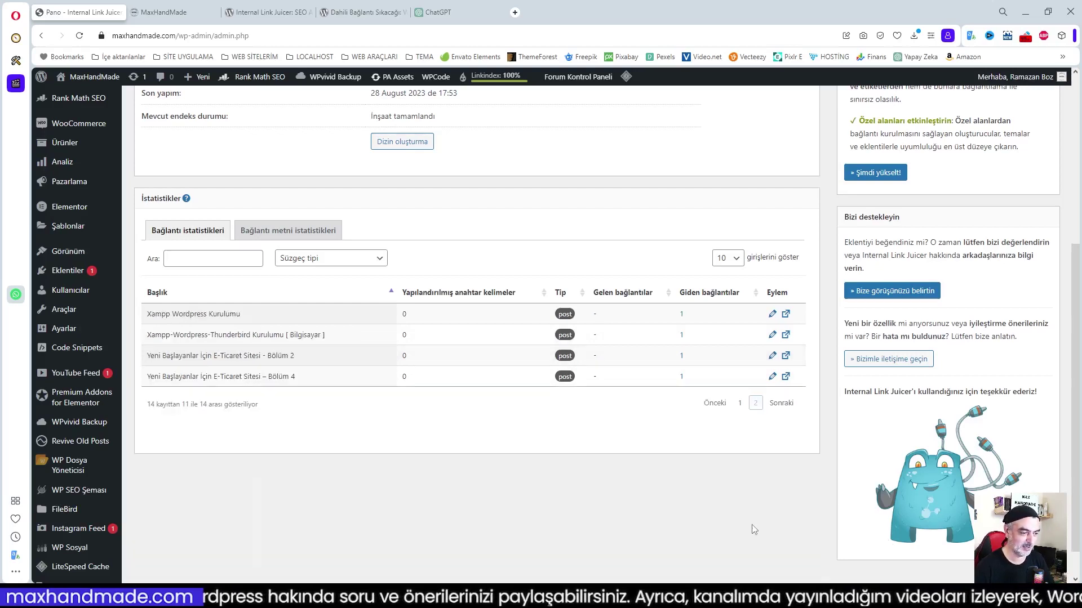
- View the outgoing links of the "Xampp Wordpress Kurulumu" post and open that post for editing
left_click(683, 316)
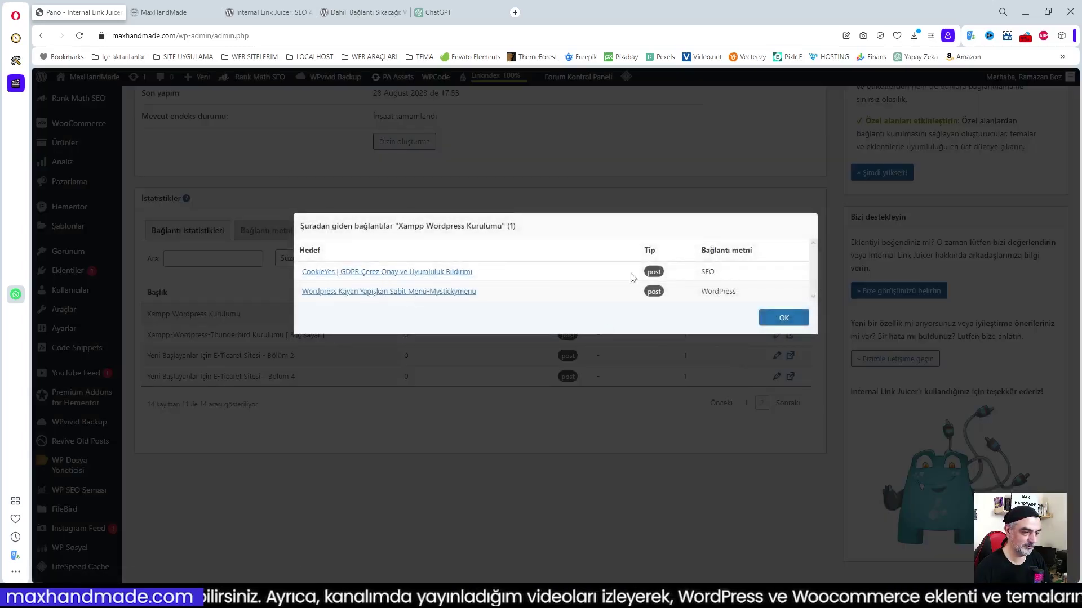
left_click(786, 318)
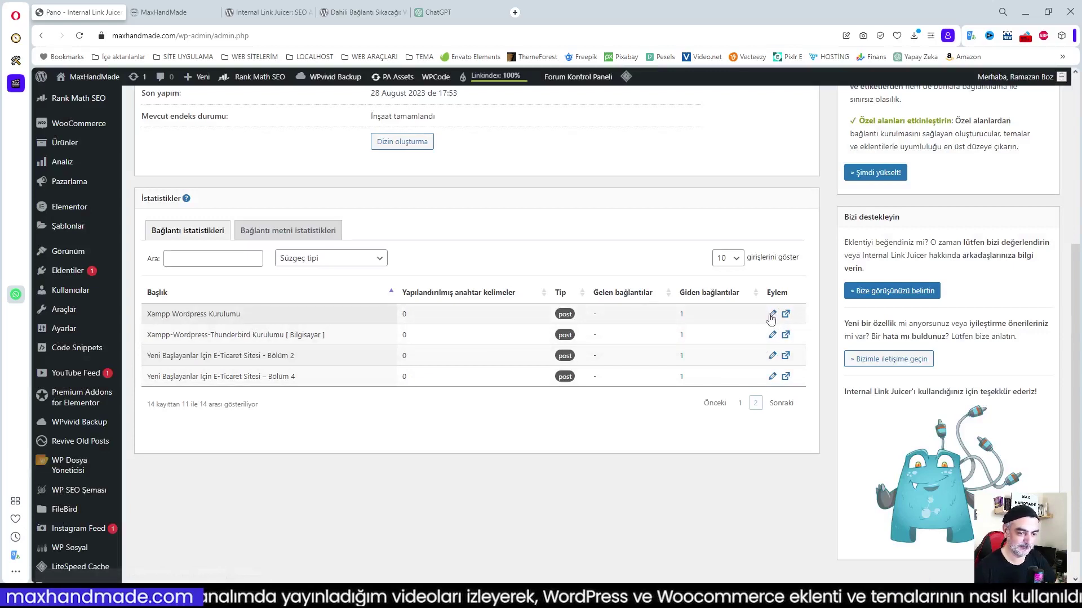
left_click(771, 315)
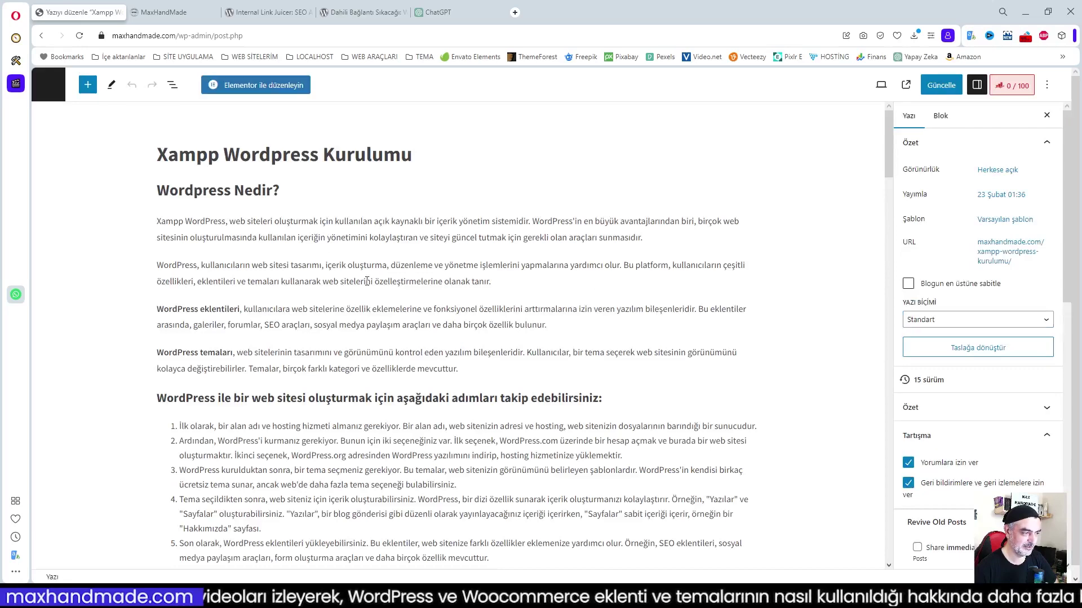
- Add "xampp", "wordpress" and "localhost" as internal link keywords of the Xampp Wordpress Kurulumu post
scroll(625, 316, "down", 9)
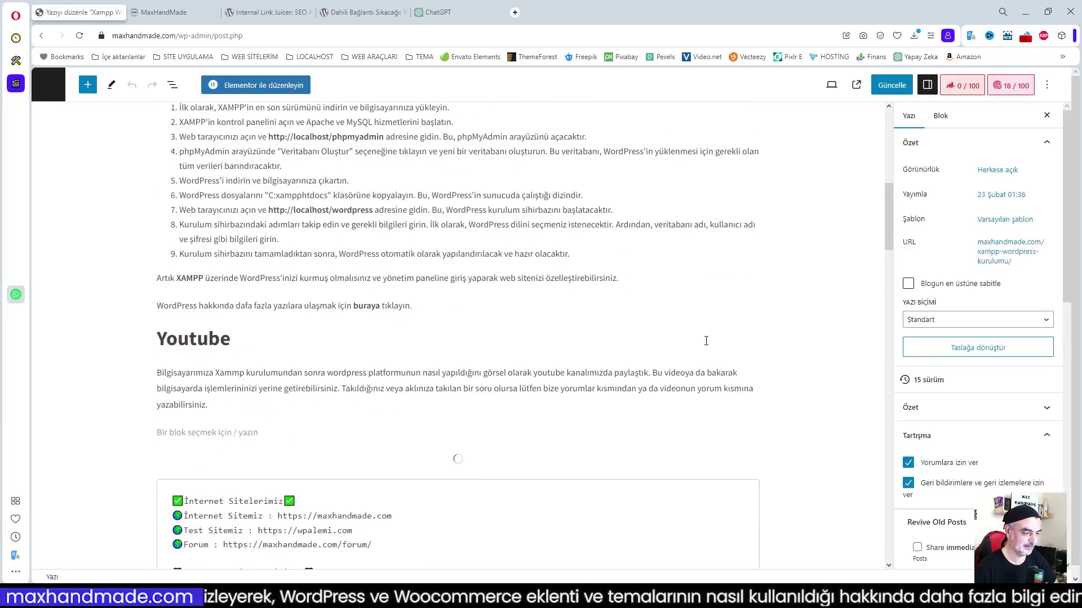
scroll(964, 445, "down", 5)
scroll(964, 445, "down", 5)
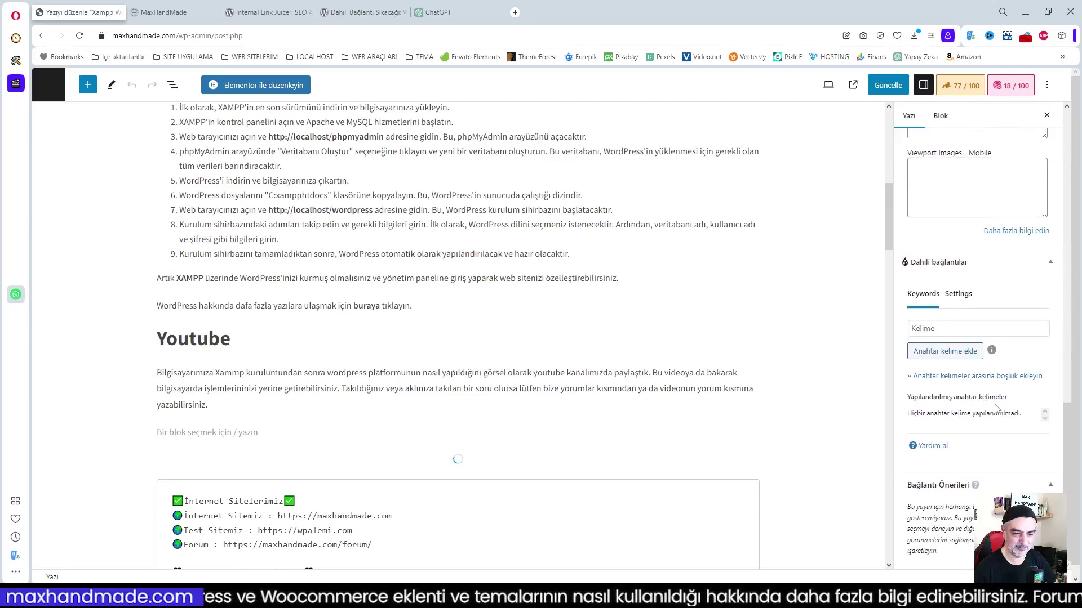
scroll(996, 409, "up", 1)
scroll(527, 365, "up", 12)
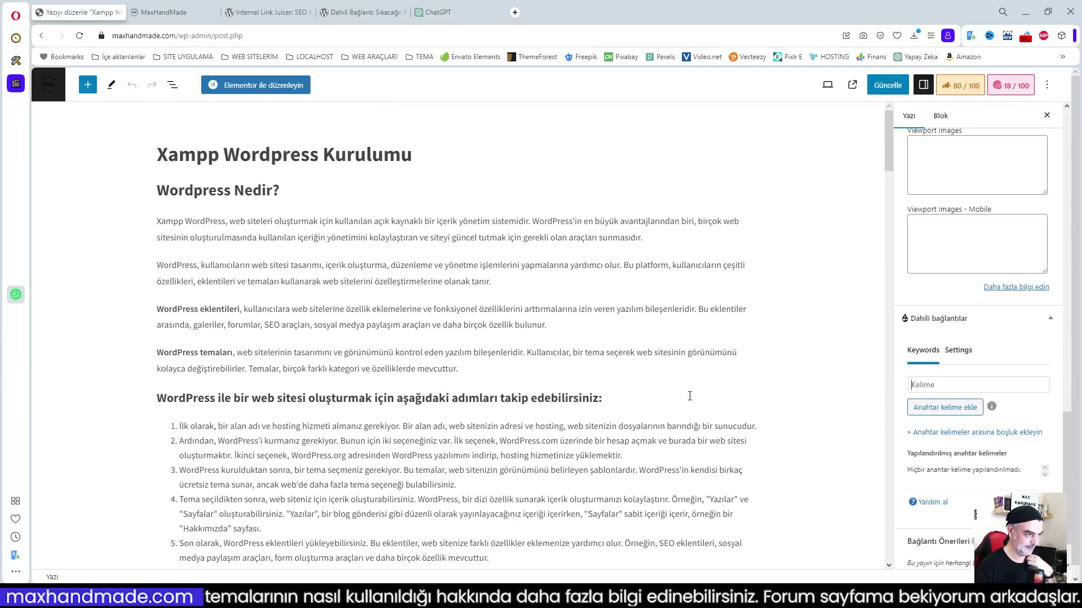
scroll(673, 392, "down", 10)
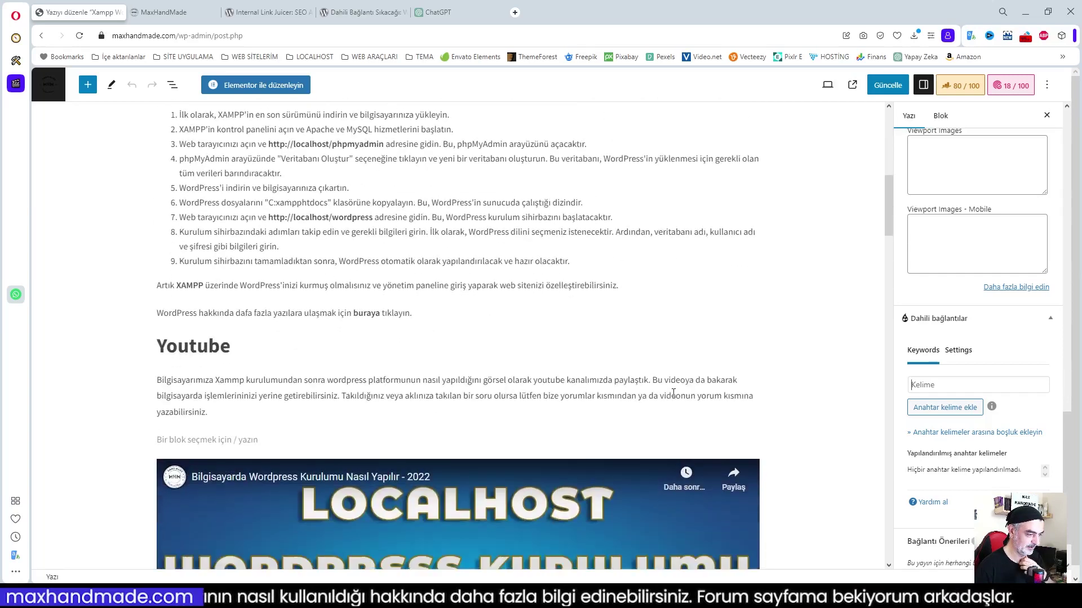
scroll(673, 392, "up", 4)
scroll(673, 393, "up", 3)
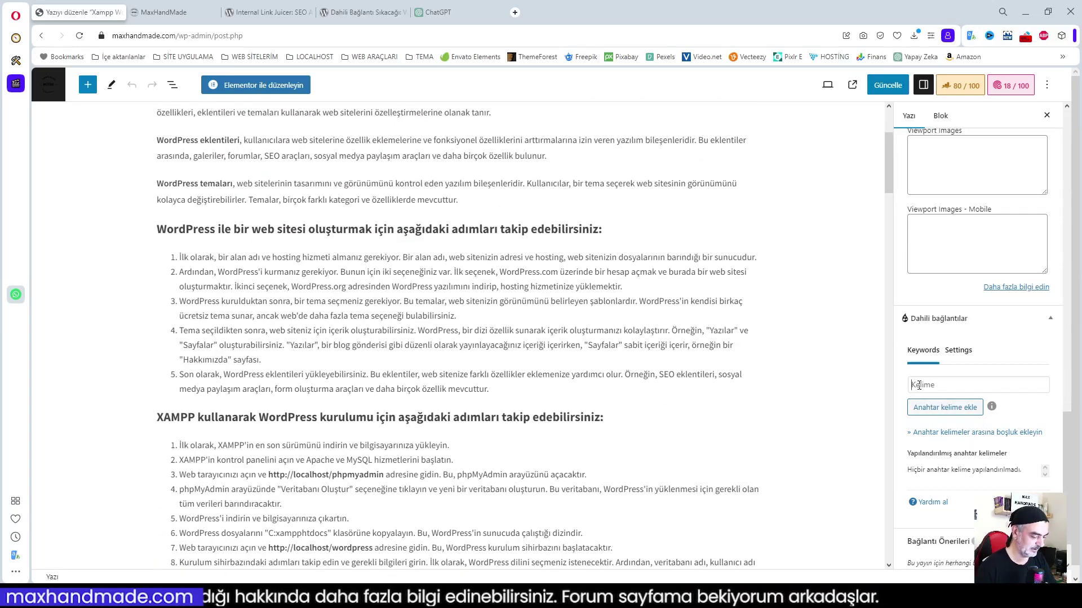
type("xampp")
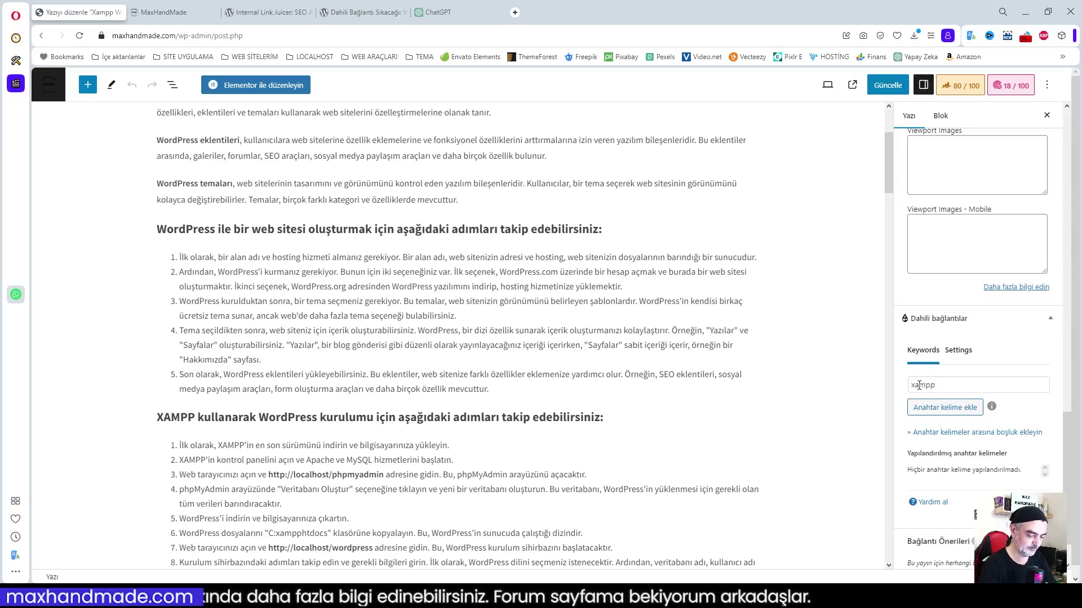
key("Return")
type("wordpre")
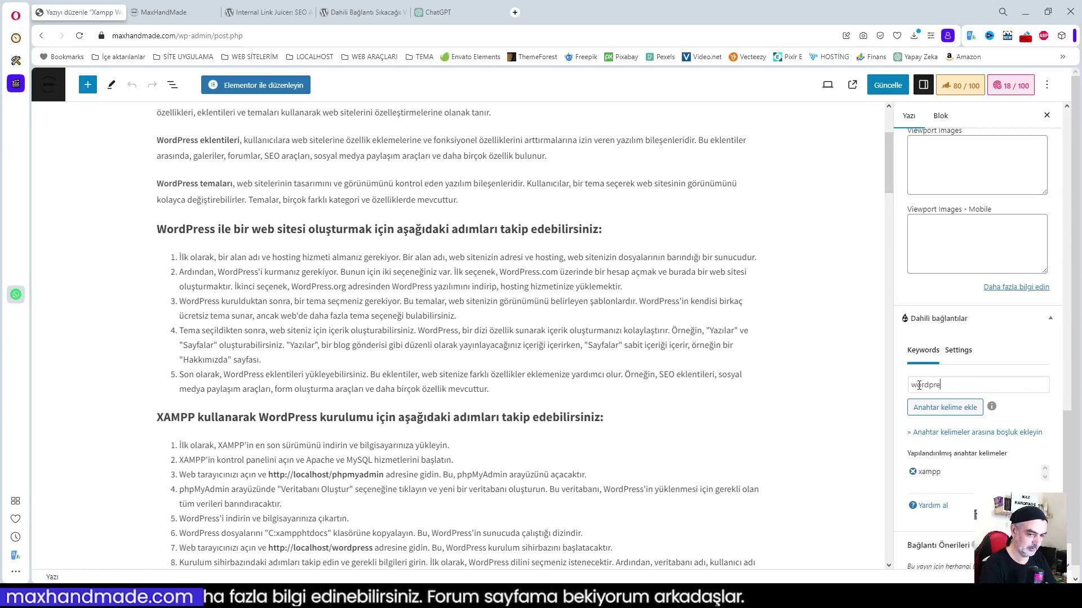
type("ss")
key("Return")
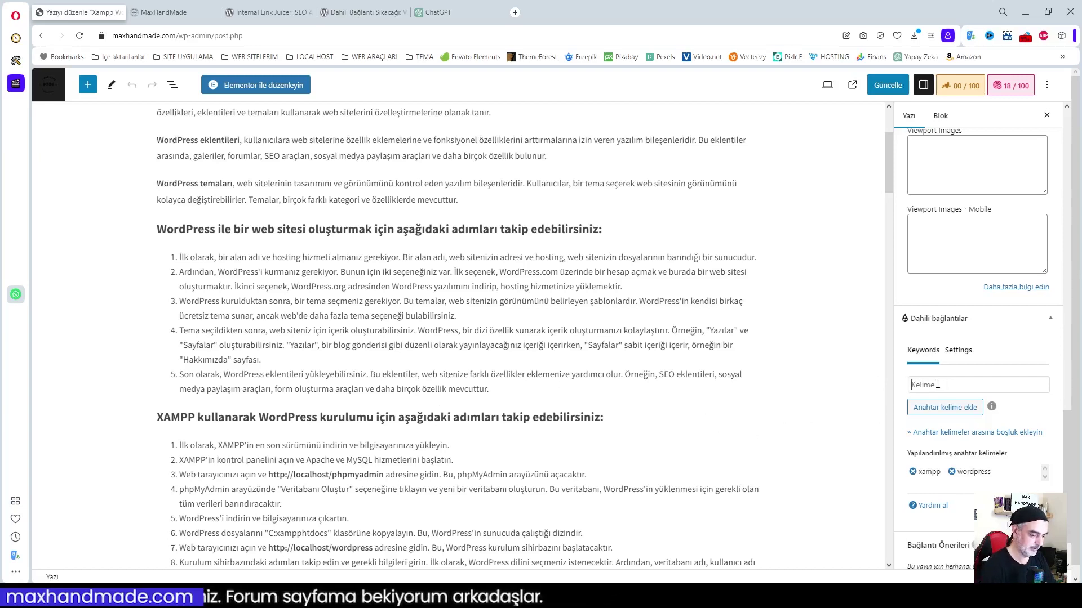
type("localhost")
key("Return")
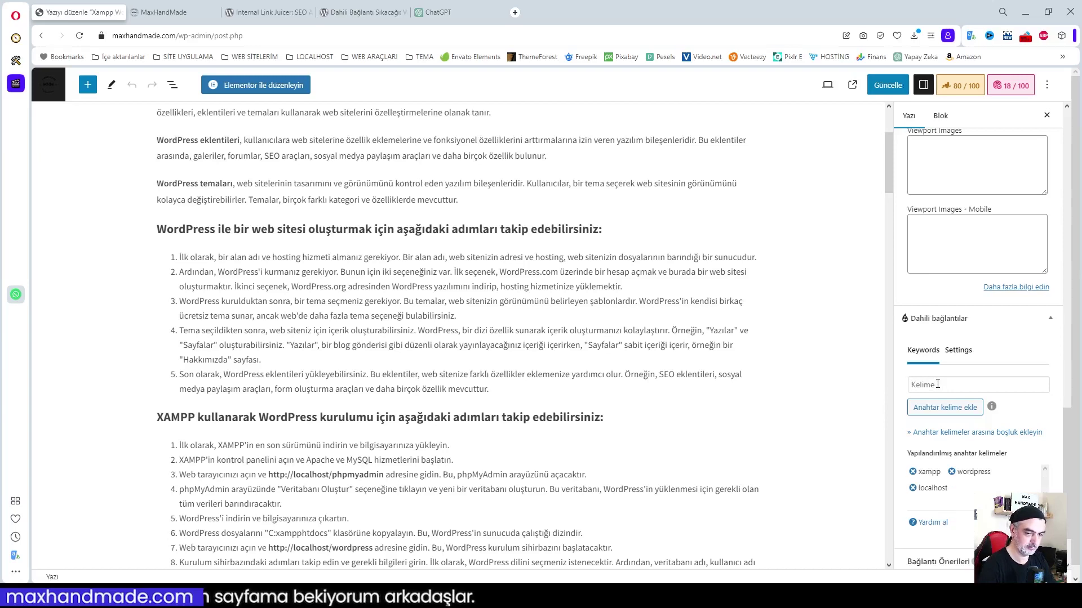
- Add the internal link keywords "seo", "sosyal" and "tema" and update the post
scroll(431, 408, "down", 2)
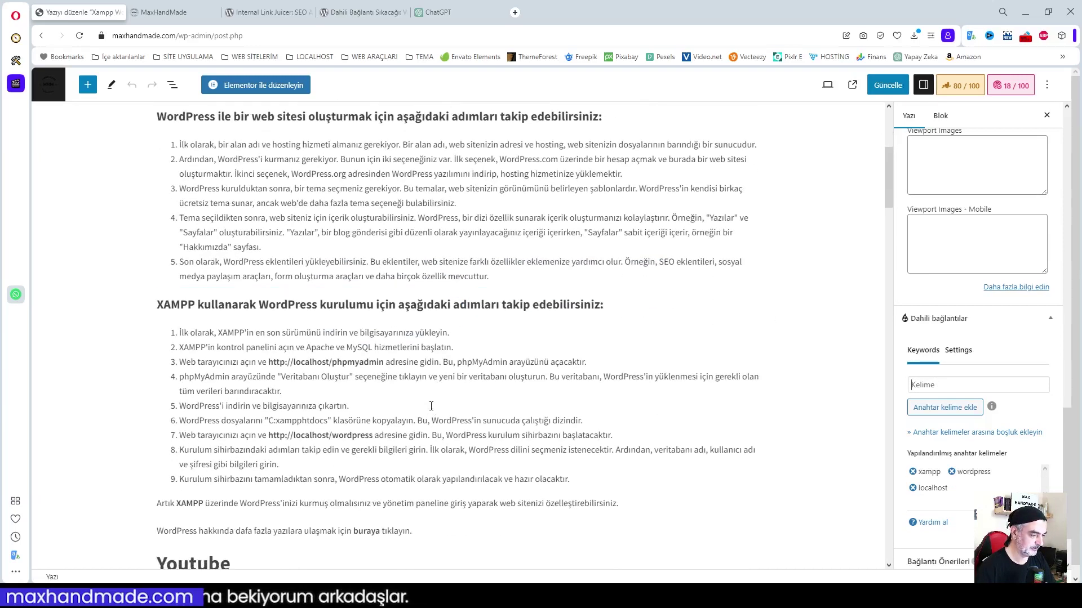
scroll(548, 413, "up", 5)
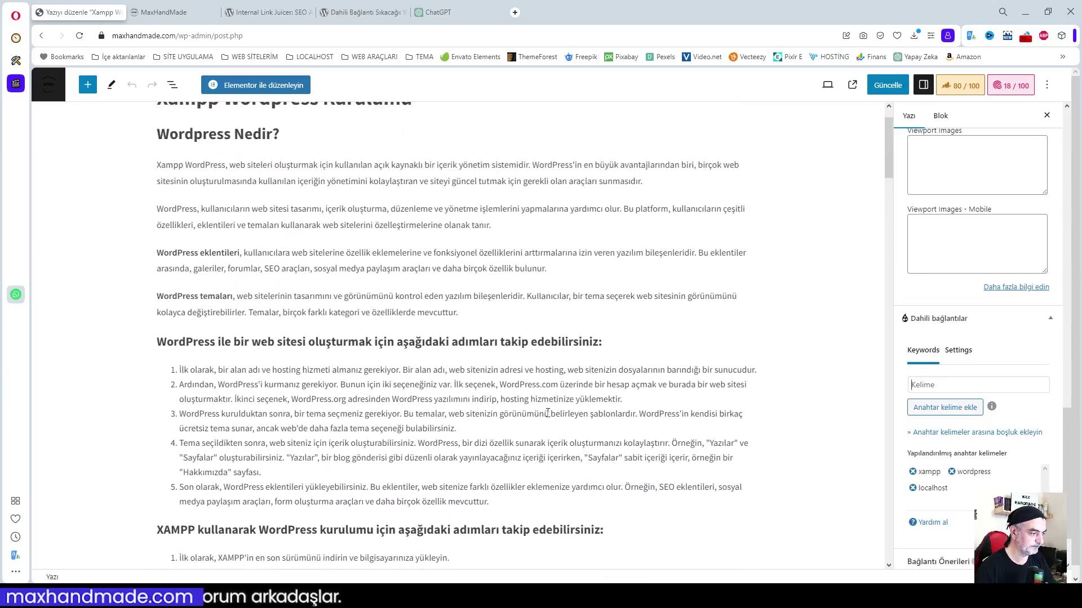
left_click(946, 387)
type("seo")
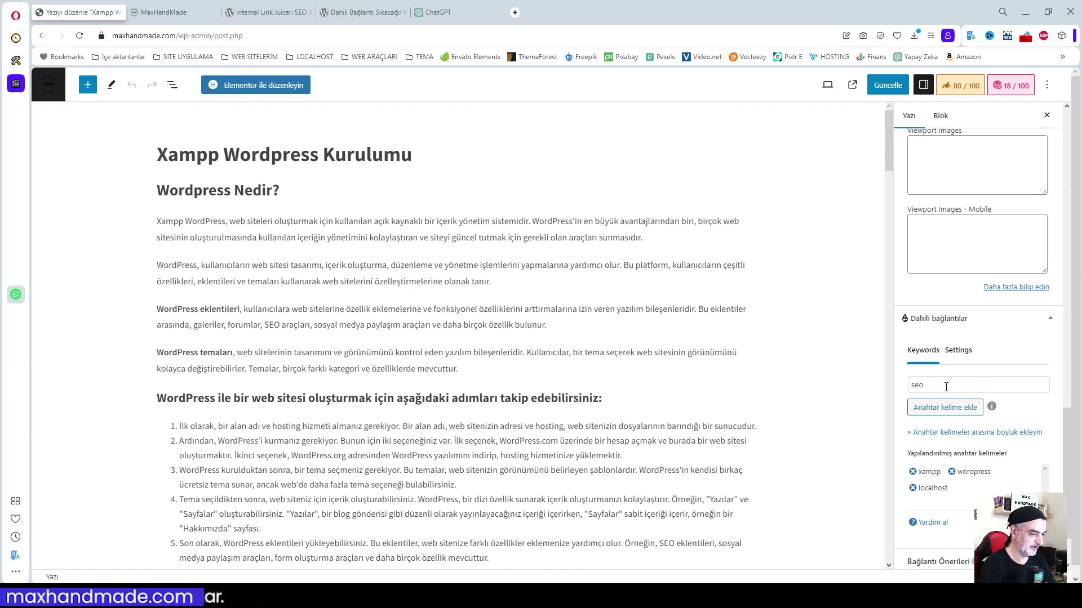
key("Return")
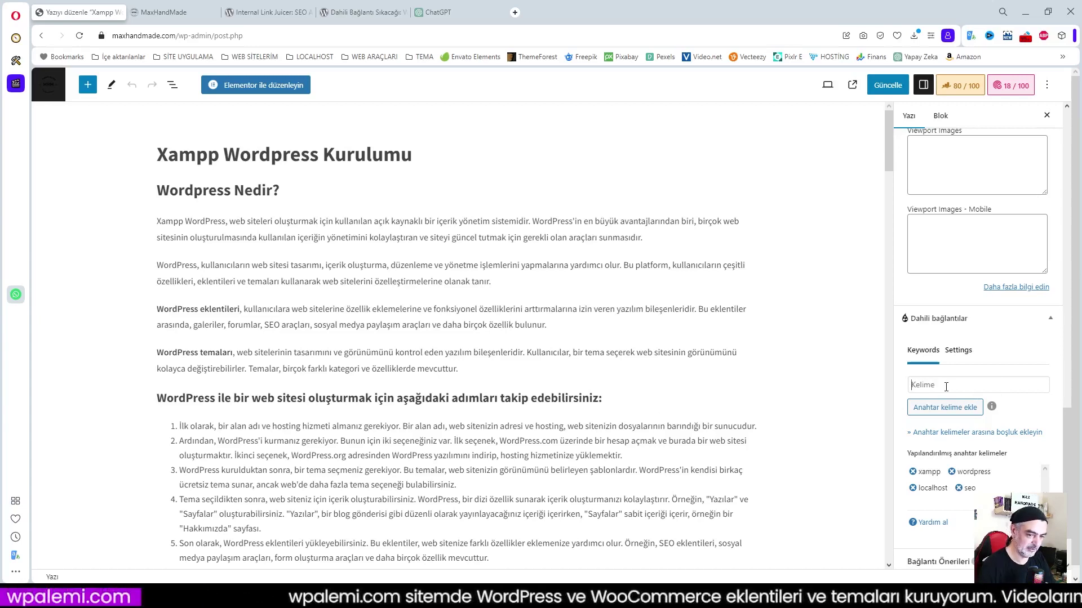
type("sosyal")
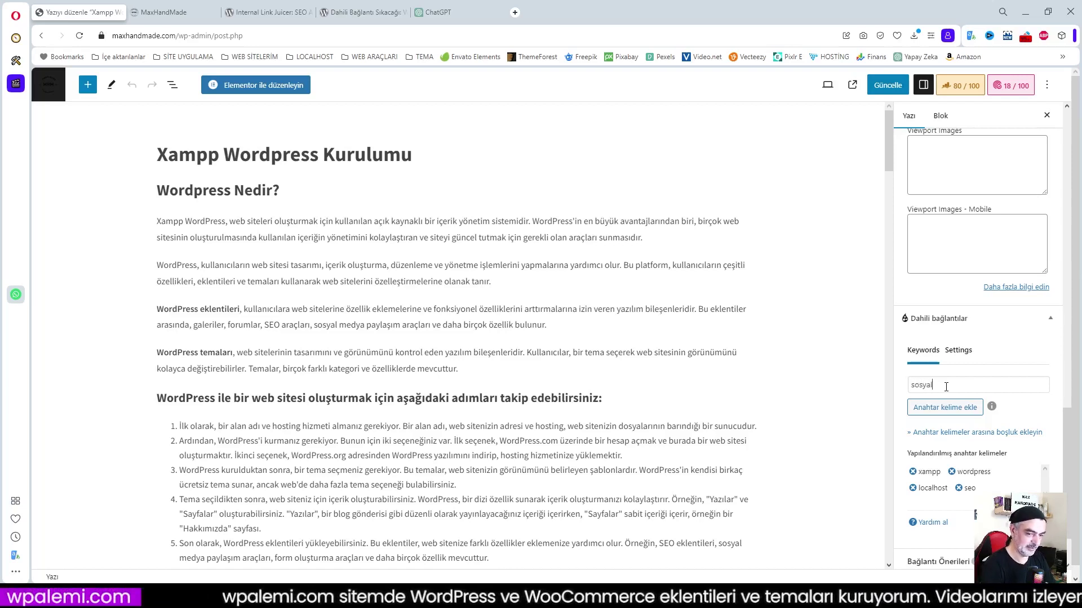
key("Return")
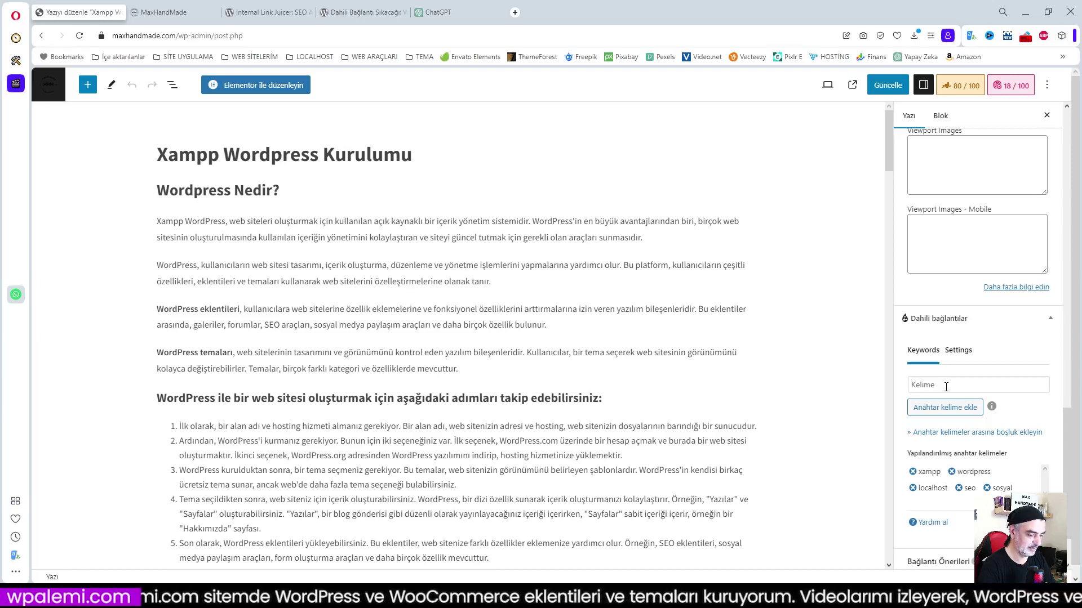
type("tema")
key("Return")
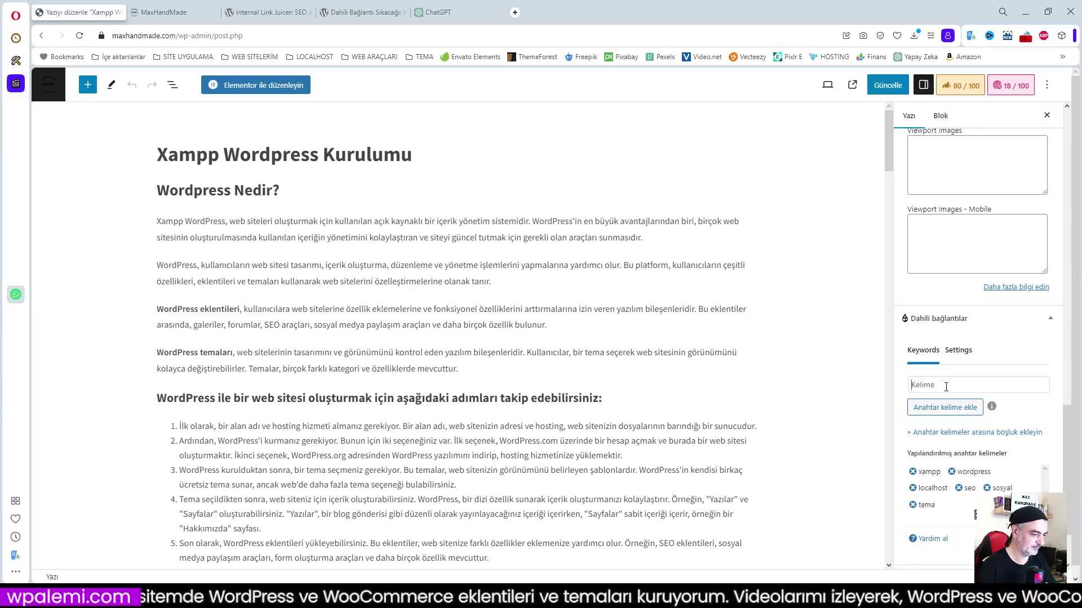
scroll(622, 431, "down", 2)
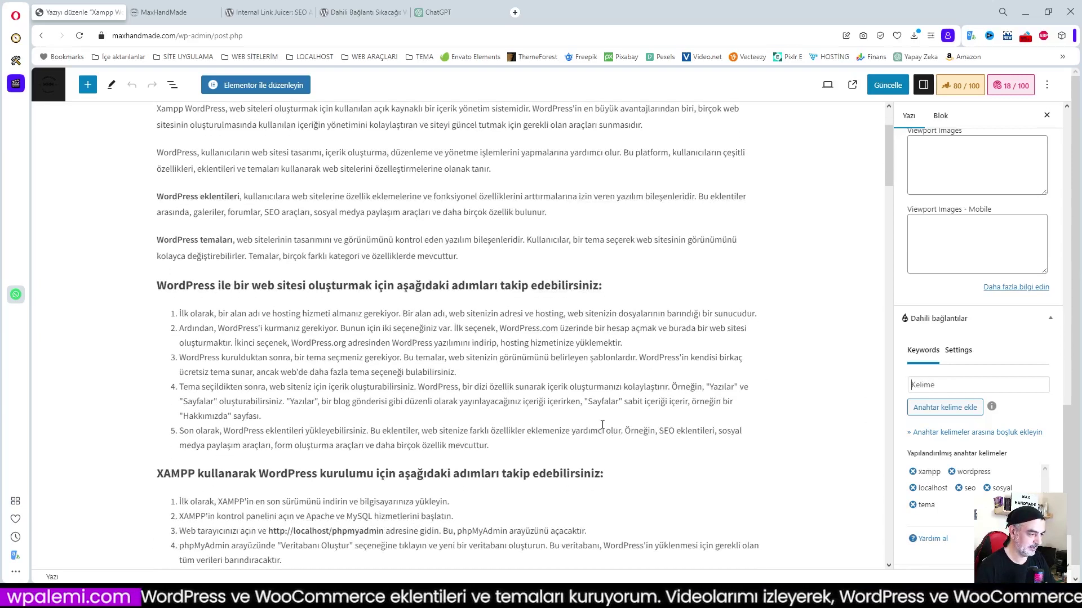
left_click(887, 85)
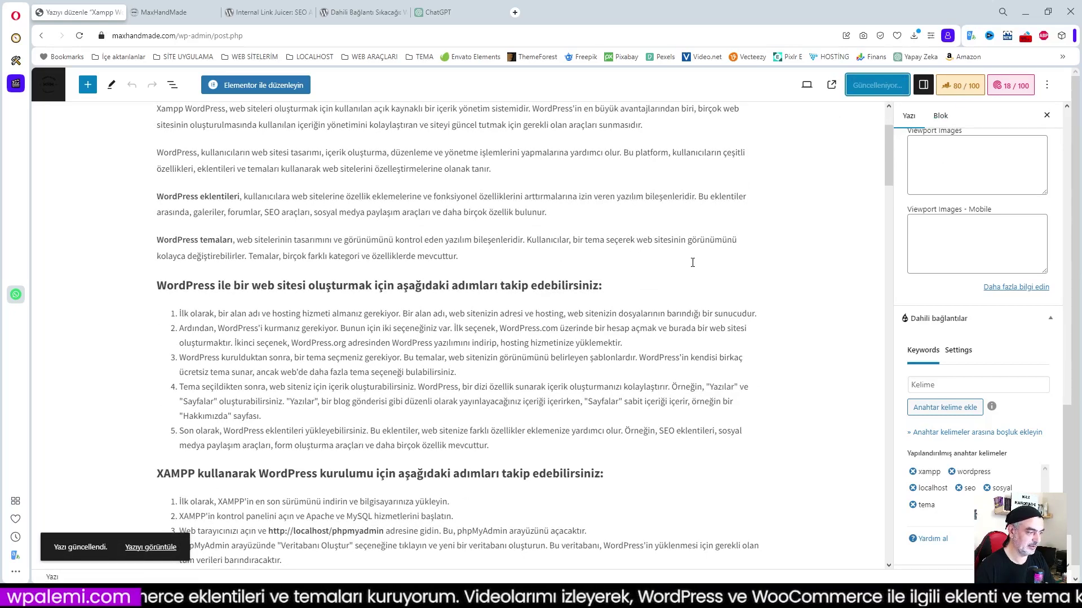
scroll(693, 263, "up", 2)
scroll(698, 268, "down", 8)
scroll(707, 273, "up", 3)
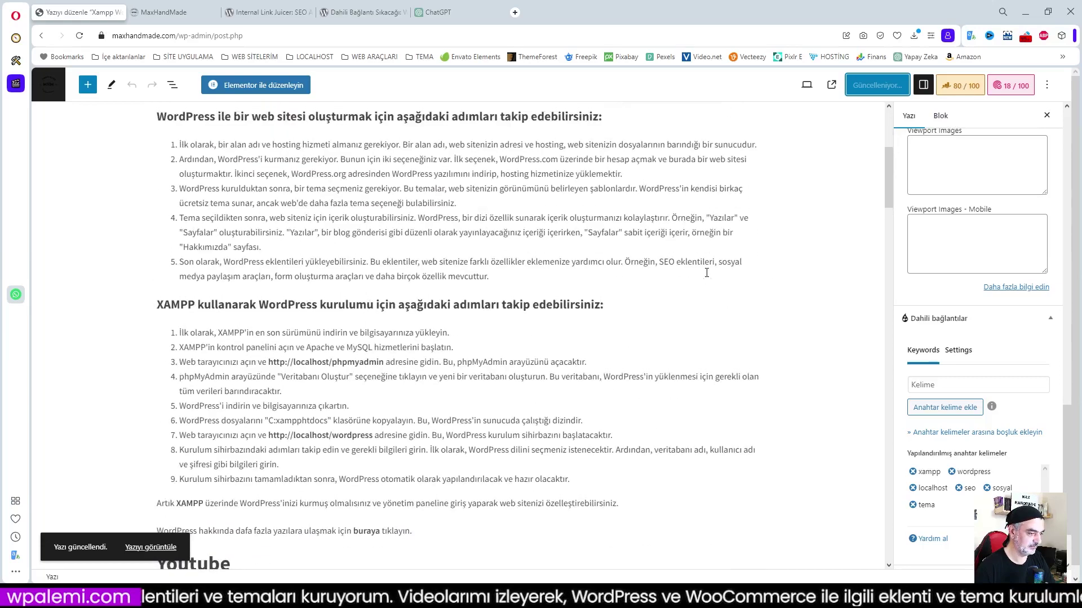
scroll(707, 273, "up", 5)
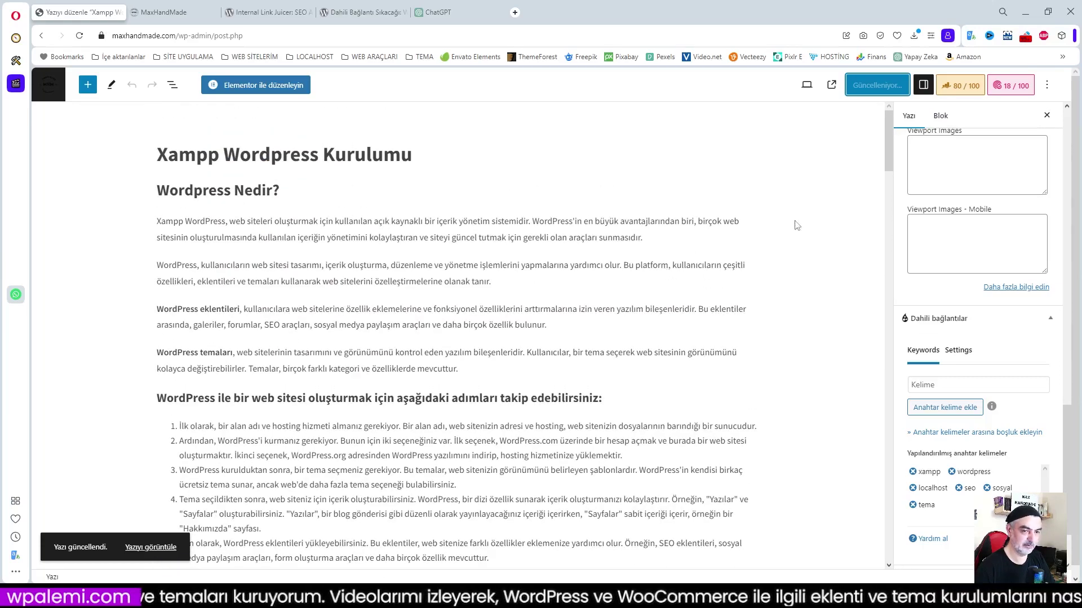
scroll(521, 259, "down", 2)
scroll(521, 260, "up", 2)
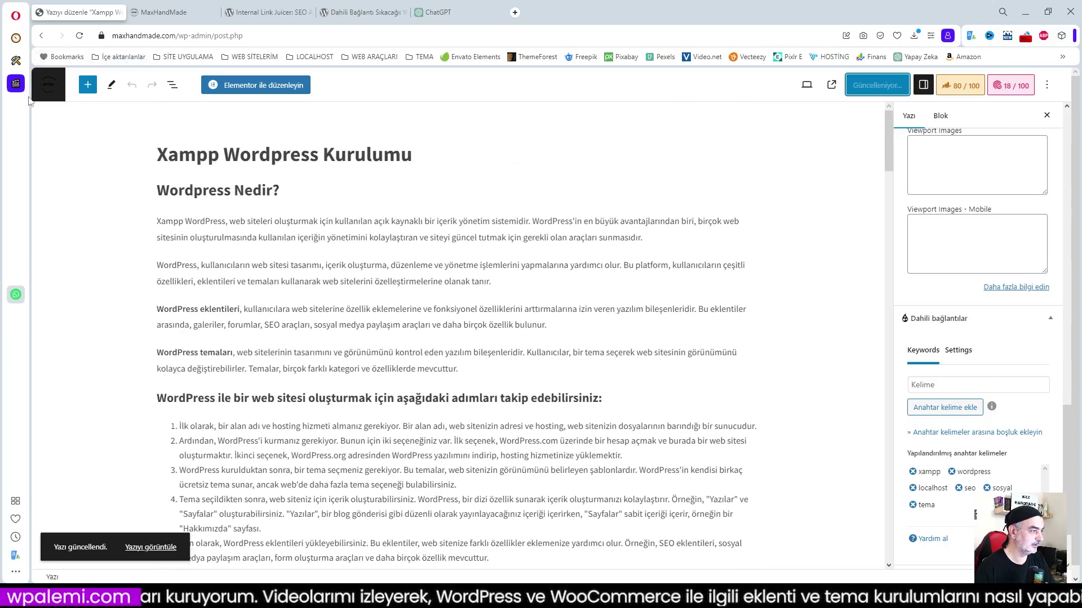
- Leave the post editor and check the link index and link statistics on the Internal Link Juicer dashboard
left_click(49, 91)
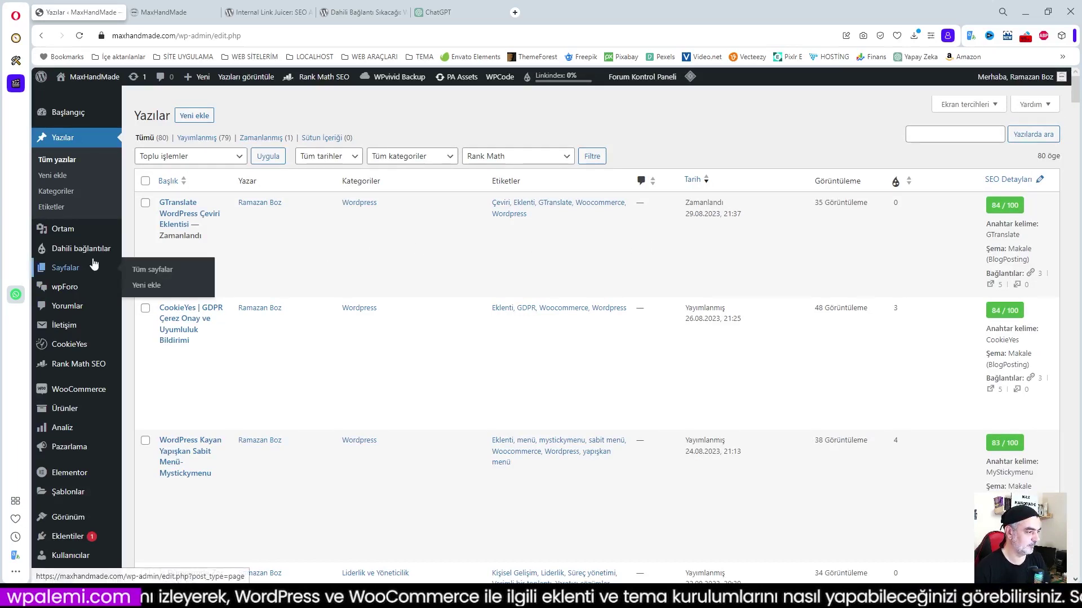
mouse_move(89, 253)
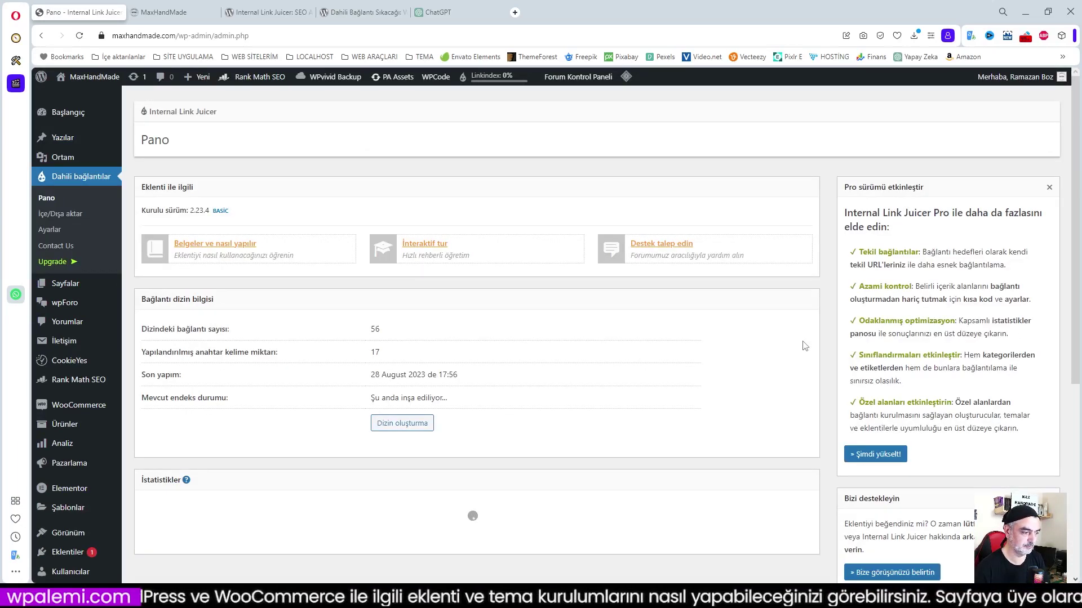
scroll(535, 406, "down", 1)
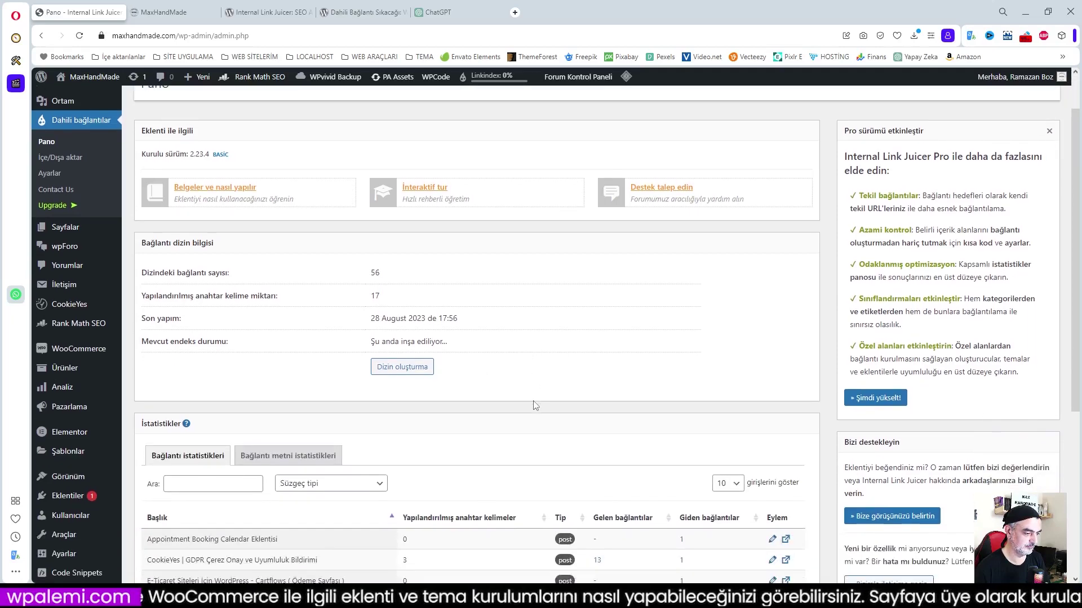
scroll(508, 353, "down", 3)
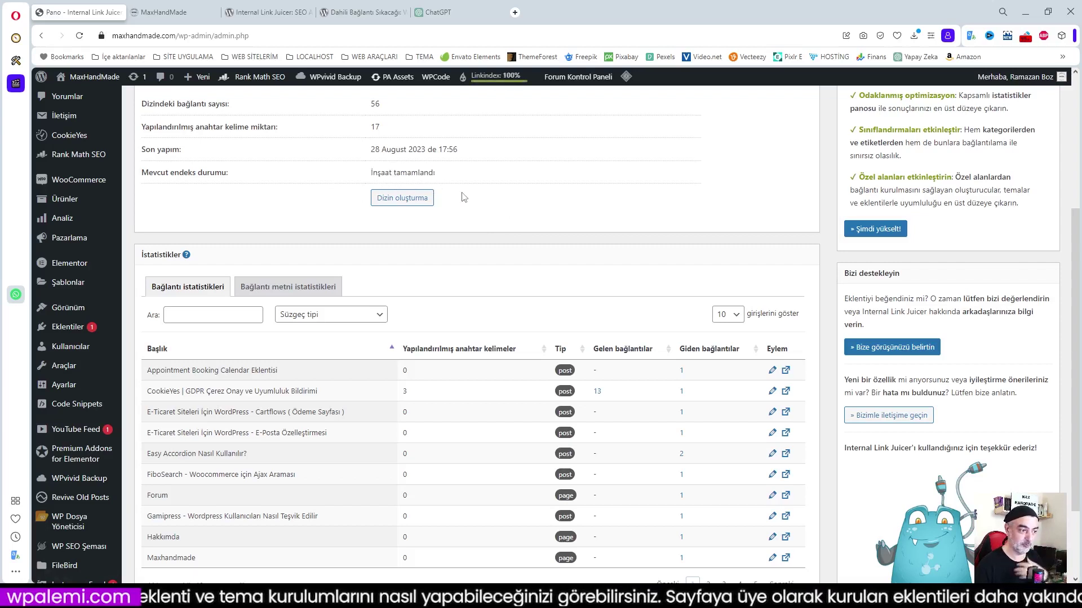
- Review the anchor text statistics, return to the link statistics and look over the index information and post list
left_click(277, 289)
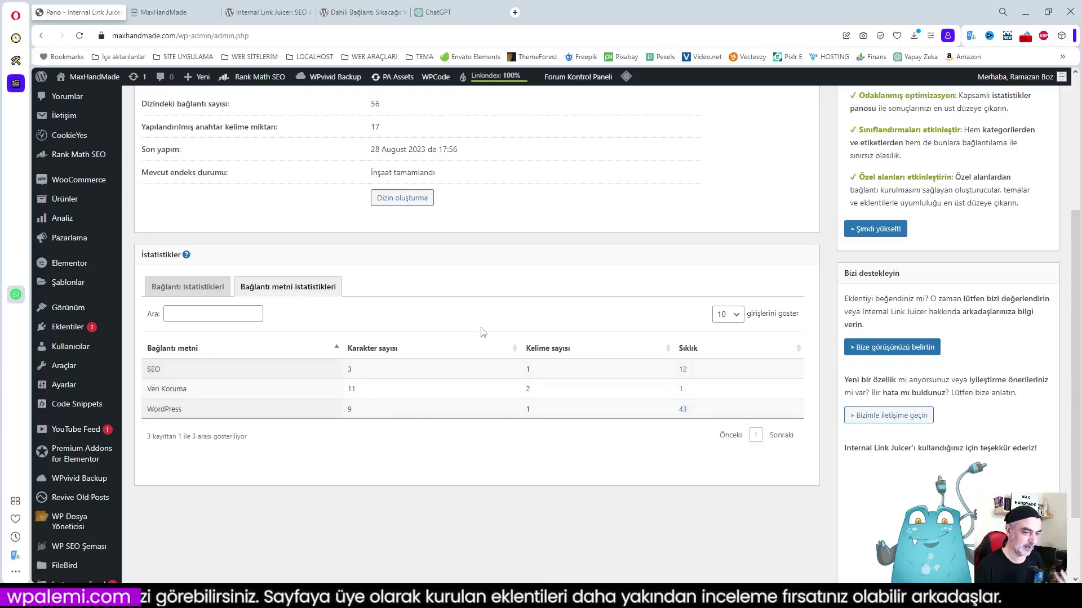
left_click(172, 287)
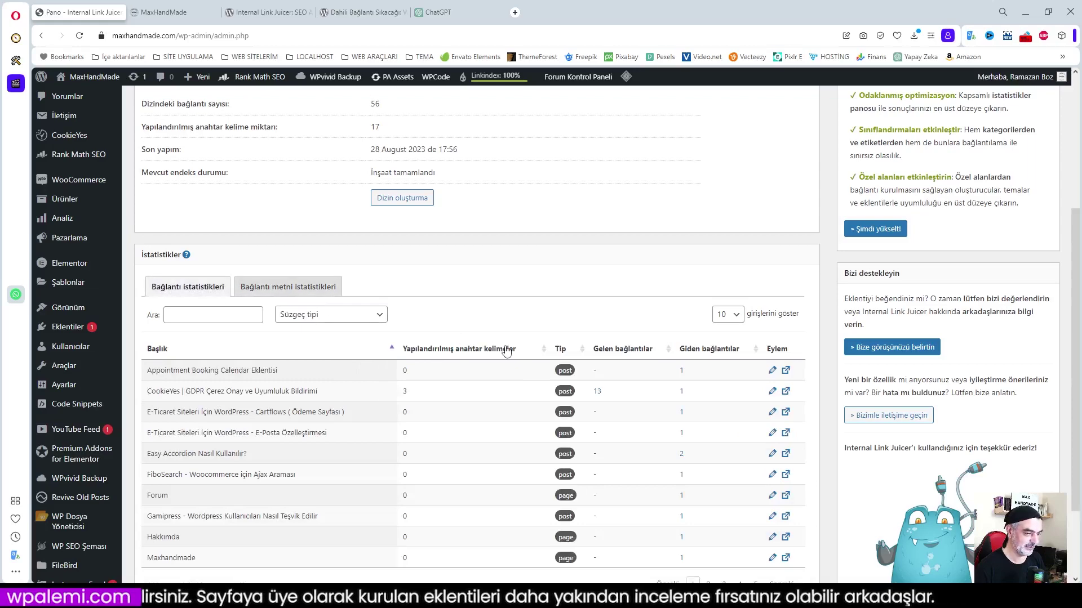
scroll(506, 349, "up", 3)
scroll(506, 350, "up", 1)
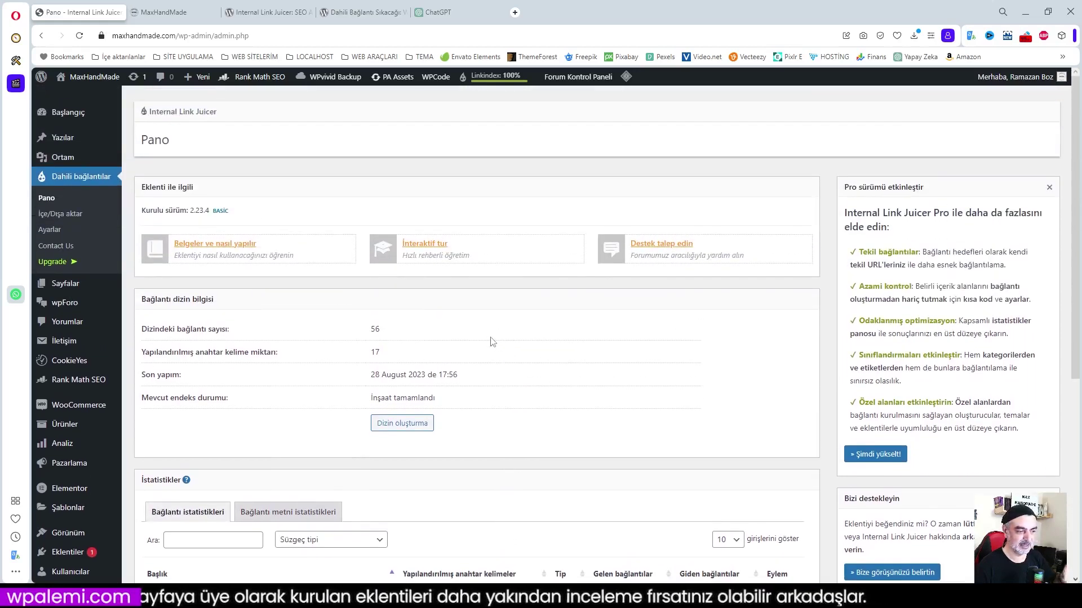
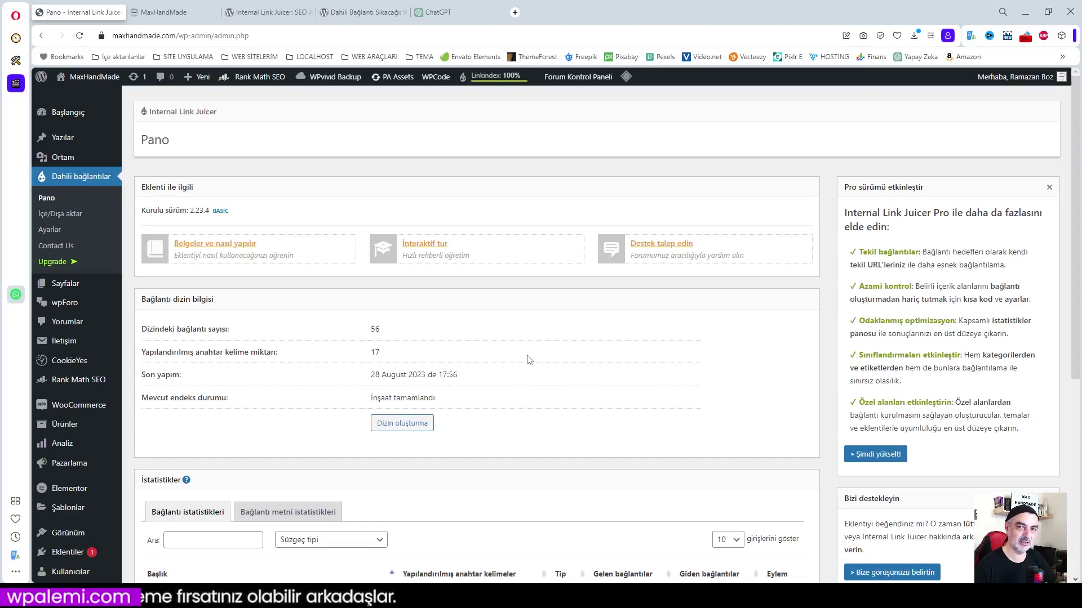
scroll(515, 356, "down", 1)
scroll(516, 448, "down", 3)
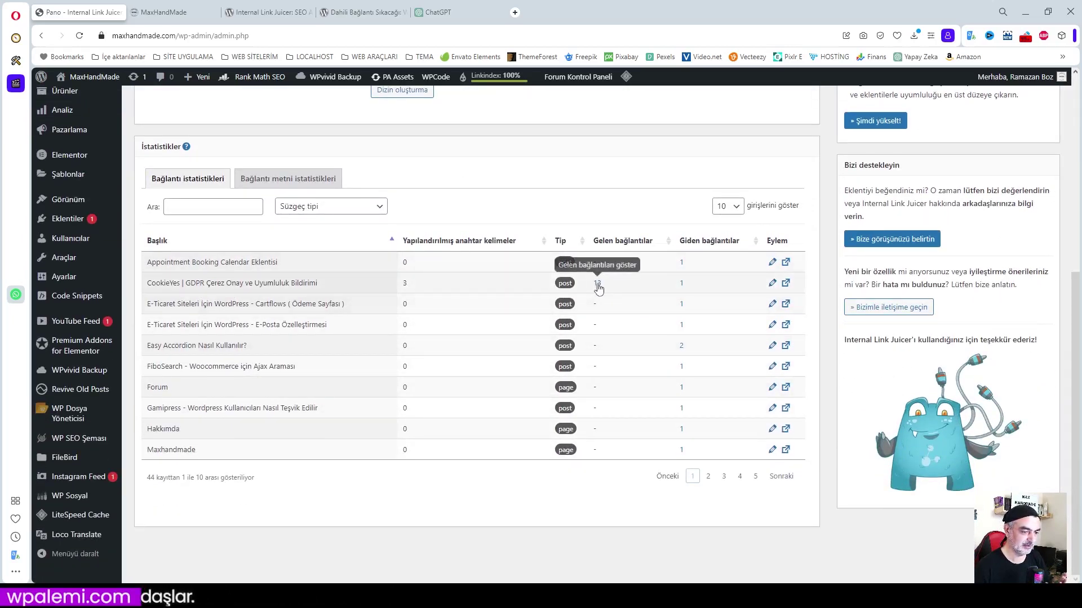
- Switch to the live site's home page, reload it and open the CookieYes | GDPR Çerez Onay ve Uyumluluk Bildirimi post
left_click(169, 11)
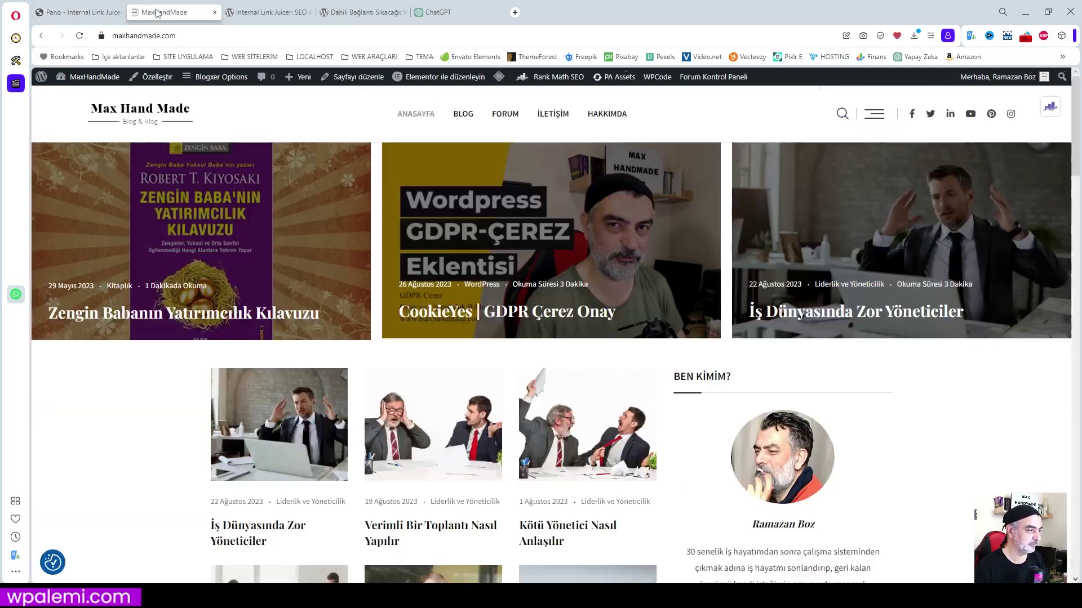
scroll(546, 292, "down", 7)
mouse_move(498, 77)
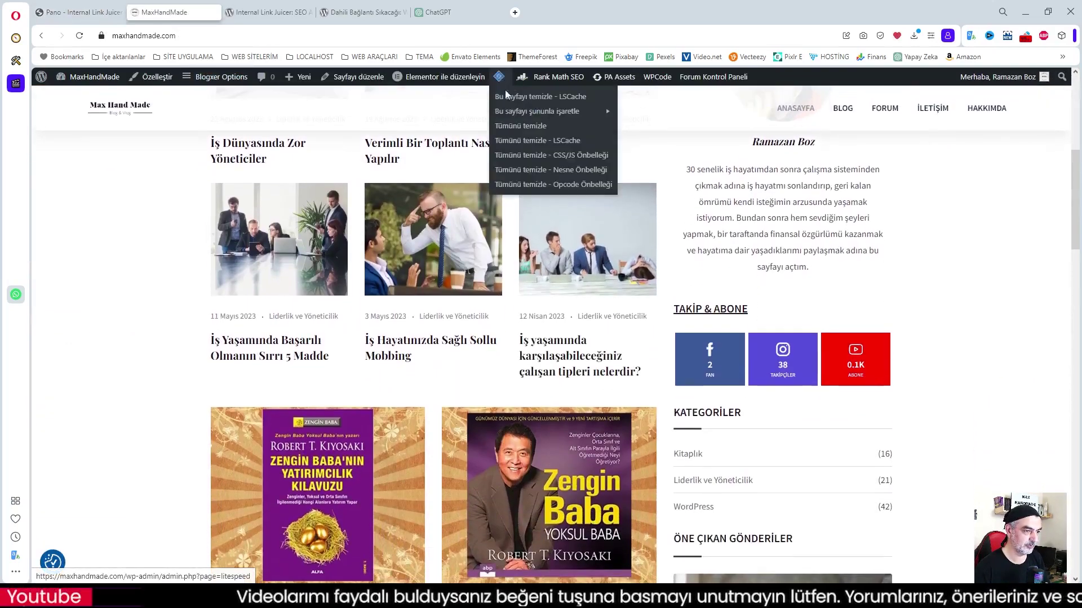
scroll(576, 331, "down", 8)
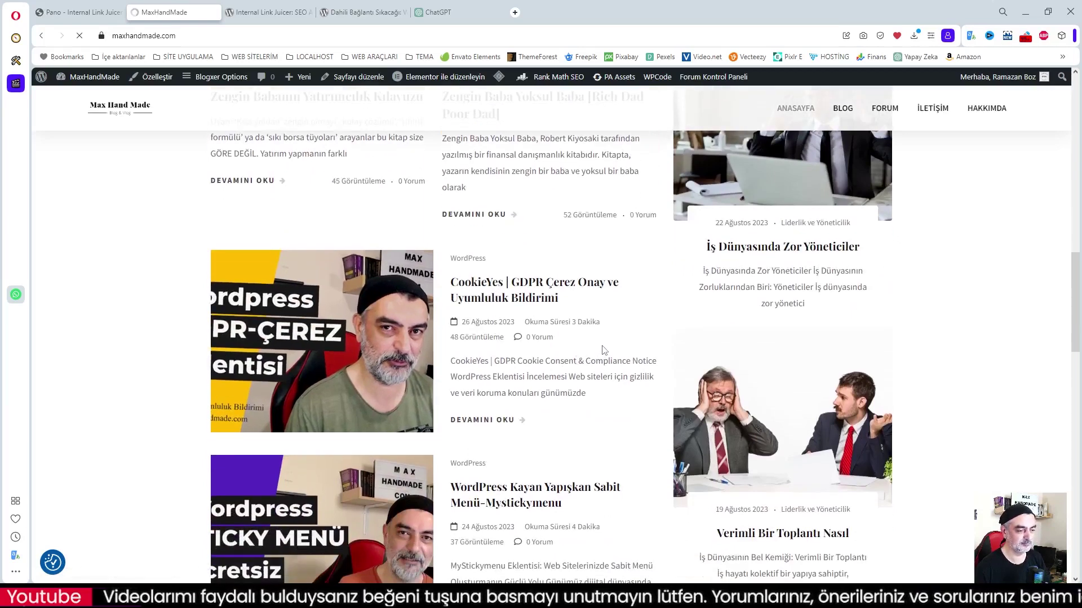
key("ctrl+Tab")
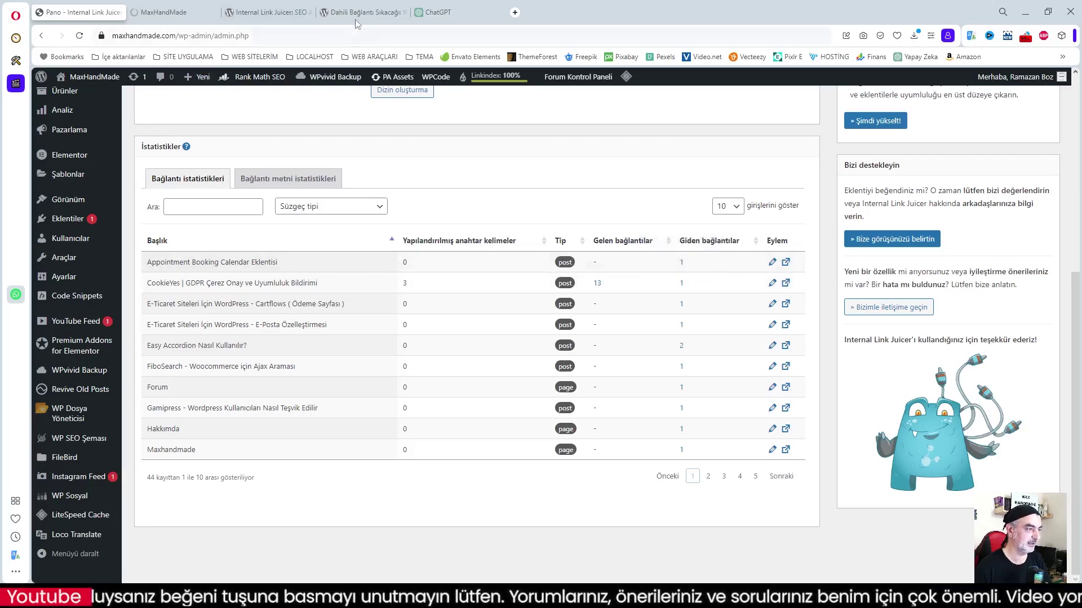
left_click(169, 12)
scroll(594, 420, "down", 5)
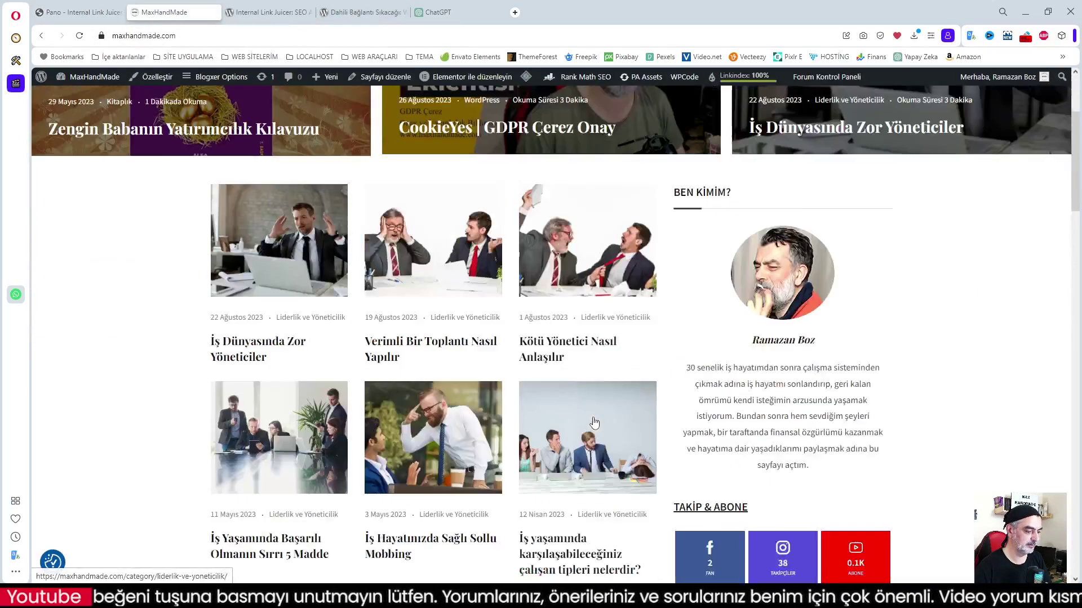
scroll(594, 420, "down", 3)
left_click(499, 263)
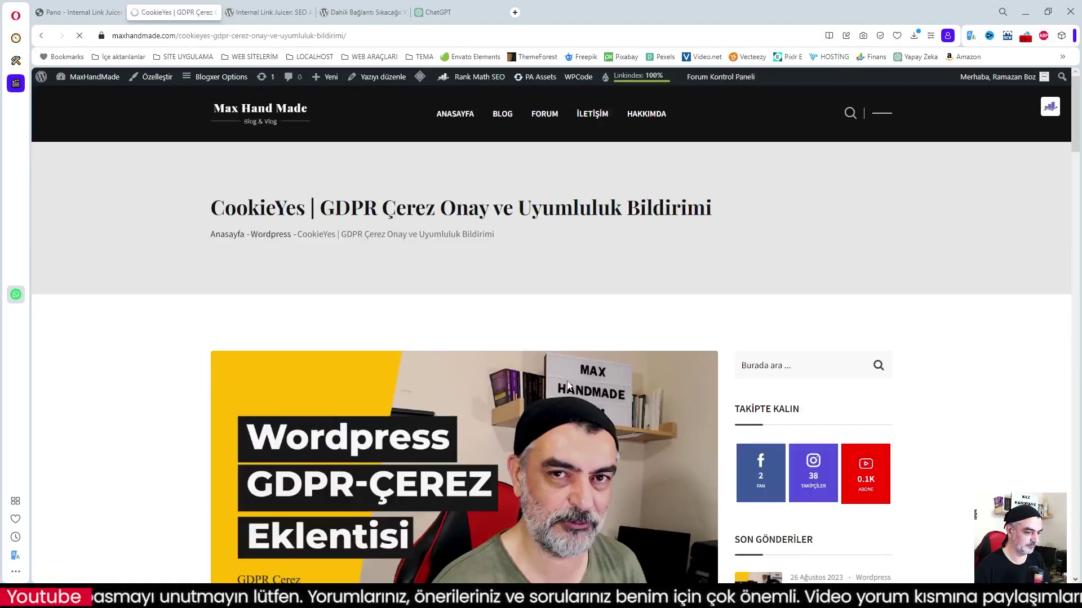
- Examine the live CookieYes post's text and keyword list for internal links, and reload the page
scroll(567, 383, "down", 7)
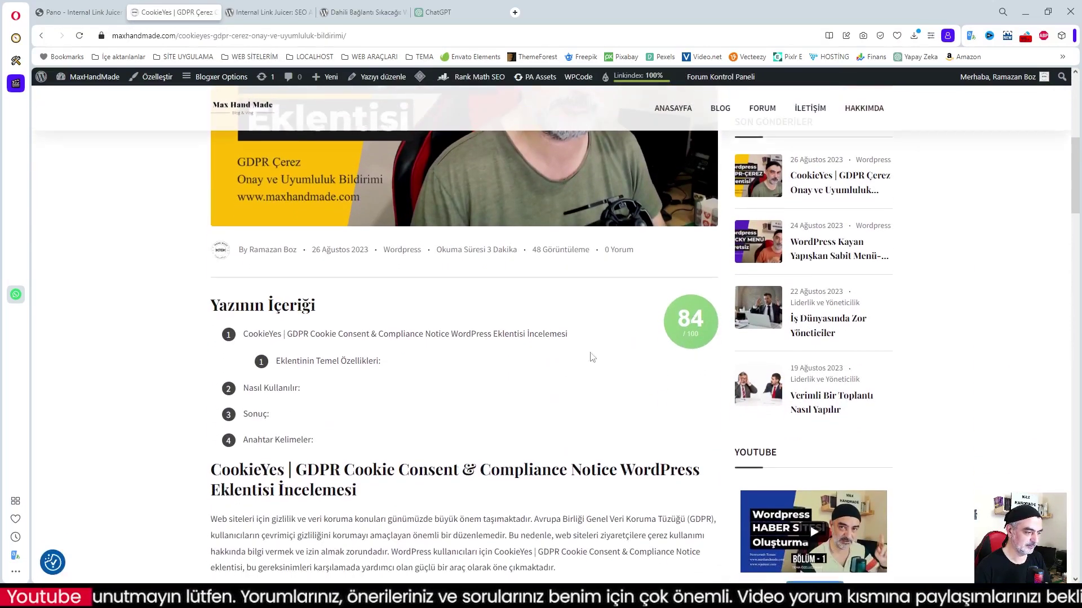
scroll(592, 357, "down", 10)
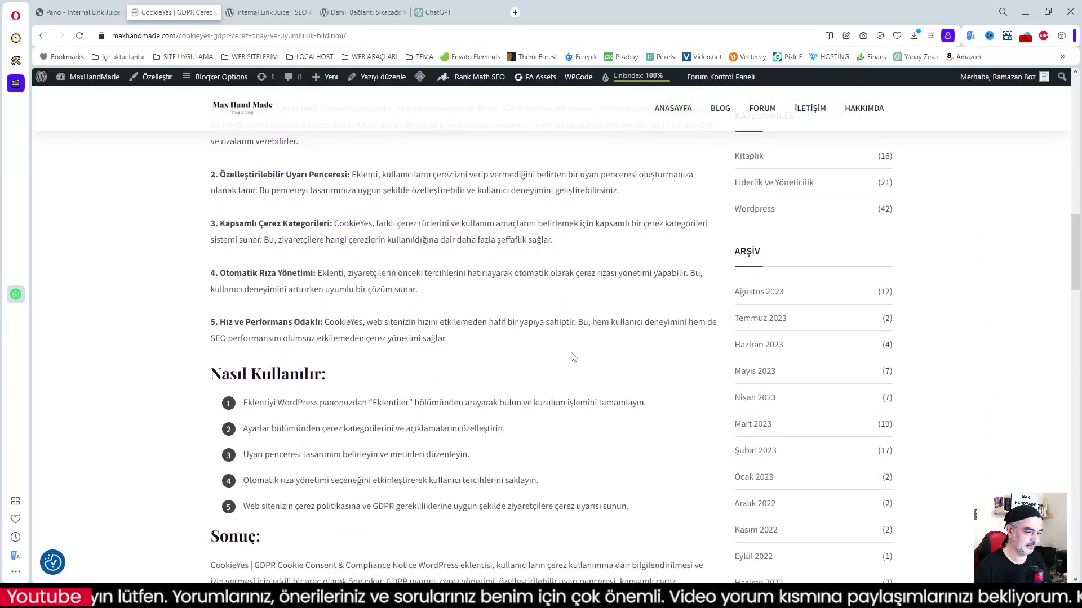
scroll(572, 356, "down", 10)
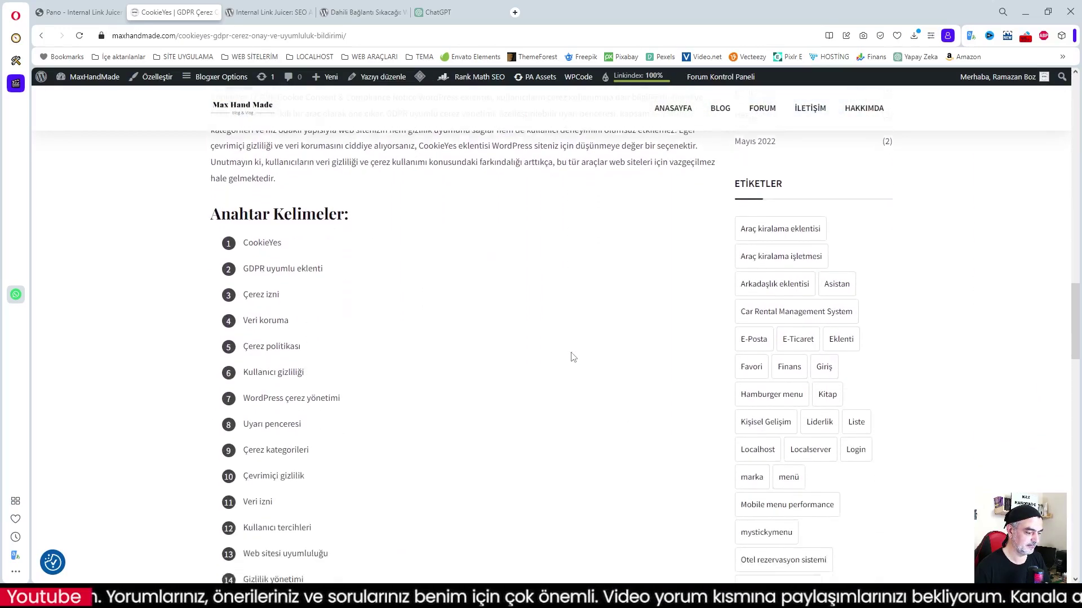
scroll(573, 357, "down", 9)
scroll(586, 383, "up", 7)
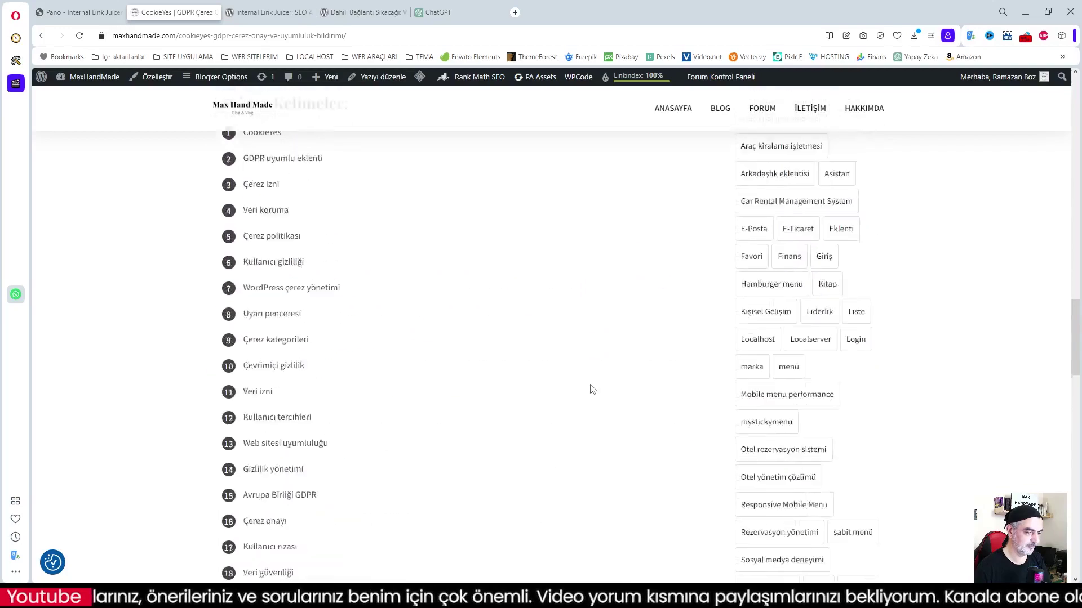
scroll(592, 389, "up", 18)
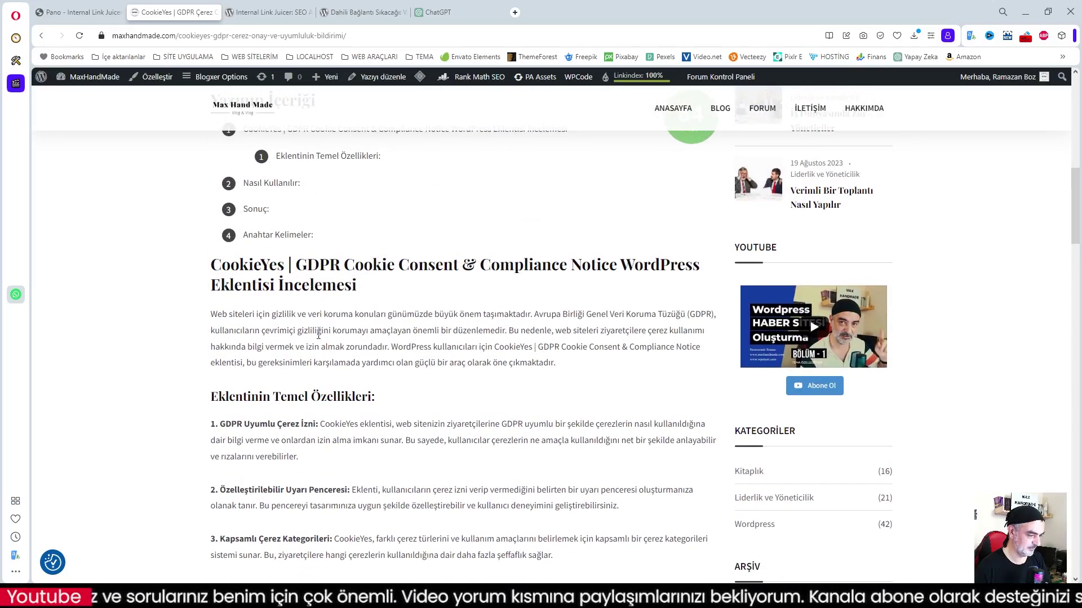
scroll(523, 402, "down", 4)
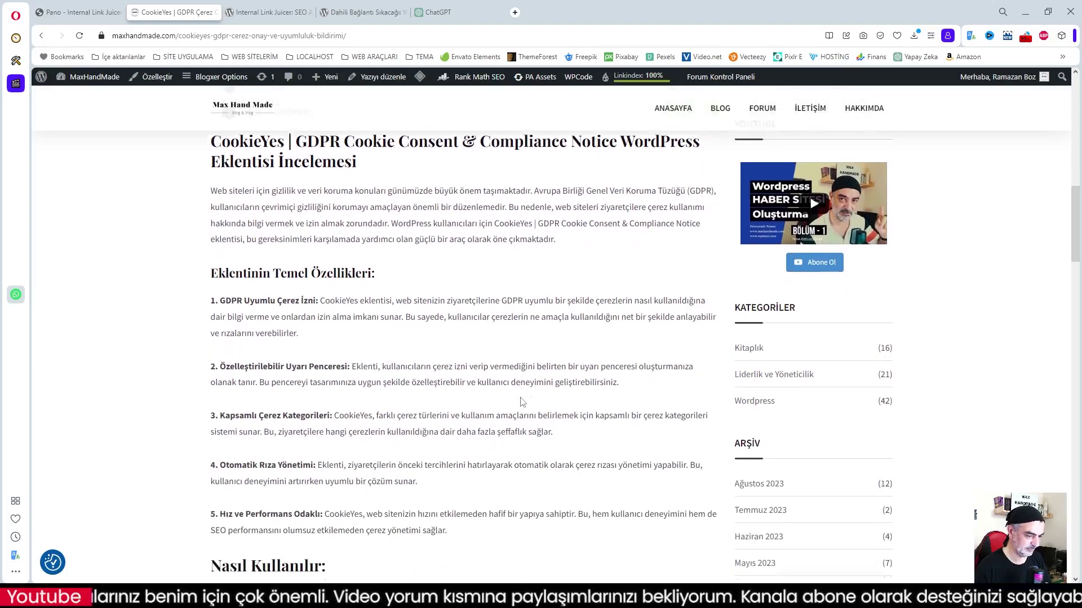
scroll(523, 400, "down", 1)
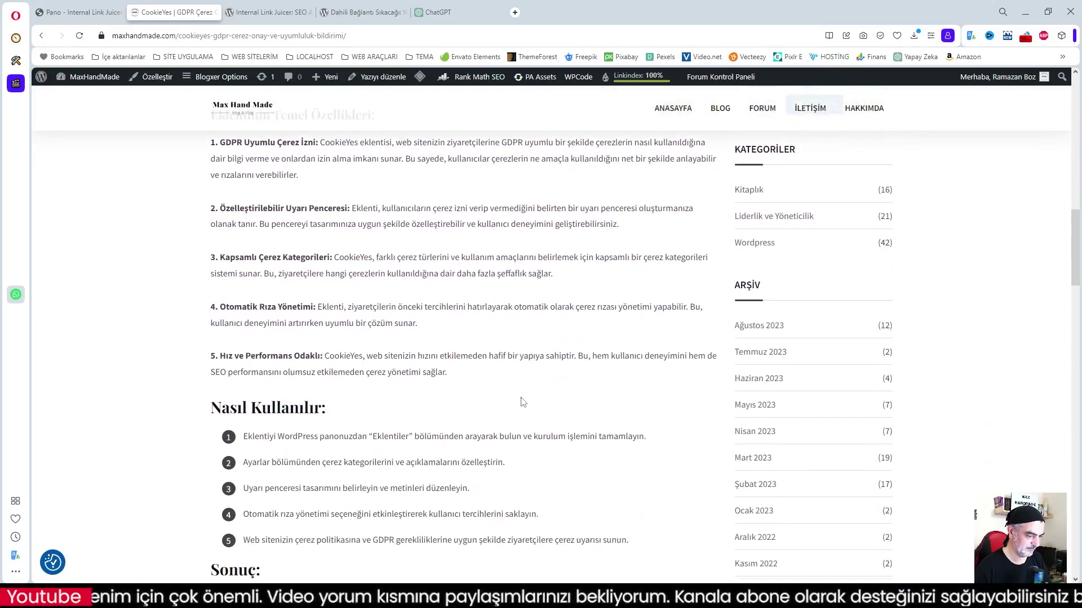
scroll(522, 402, "down", 4)
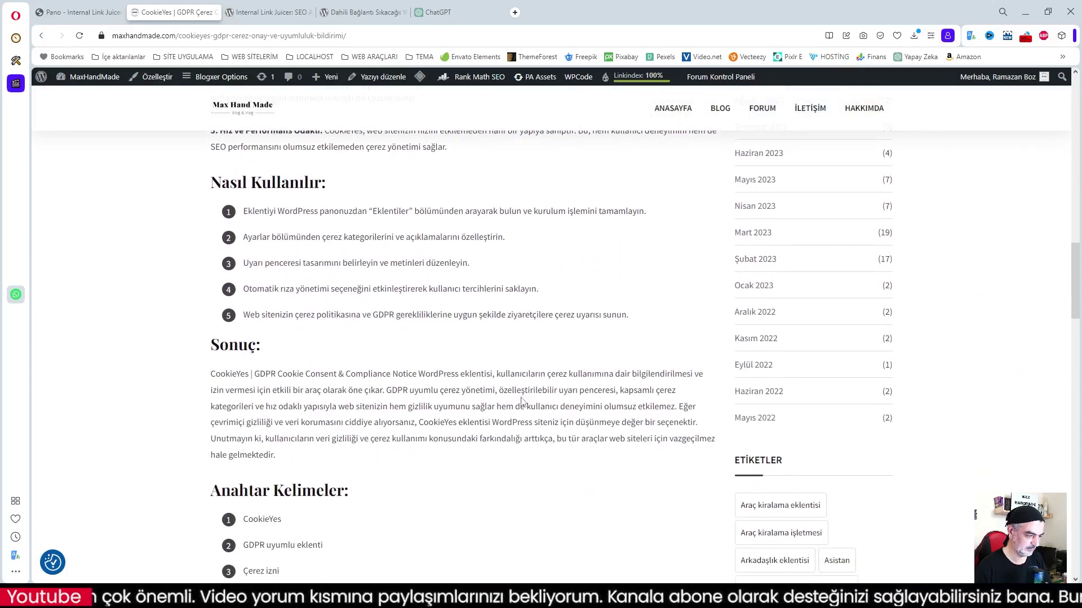
scroll(523, 401, "down", 1)
mouse_move(420, 81)
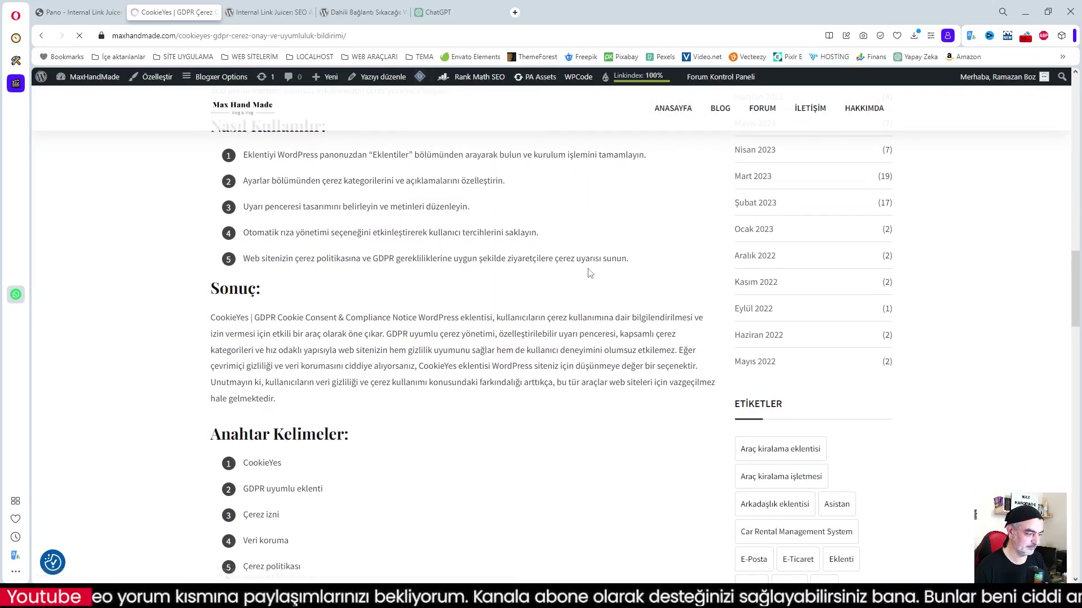
- In the dashboard's link statistics, check the outgoing links of the Appointment Booking Calendar Eklentisi and CookieYes posts
left_click(83, 12)
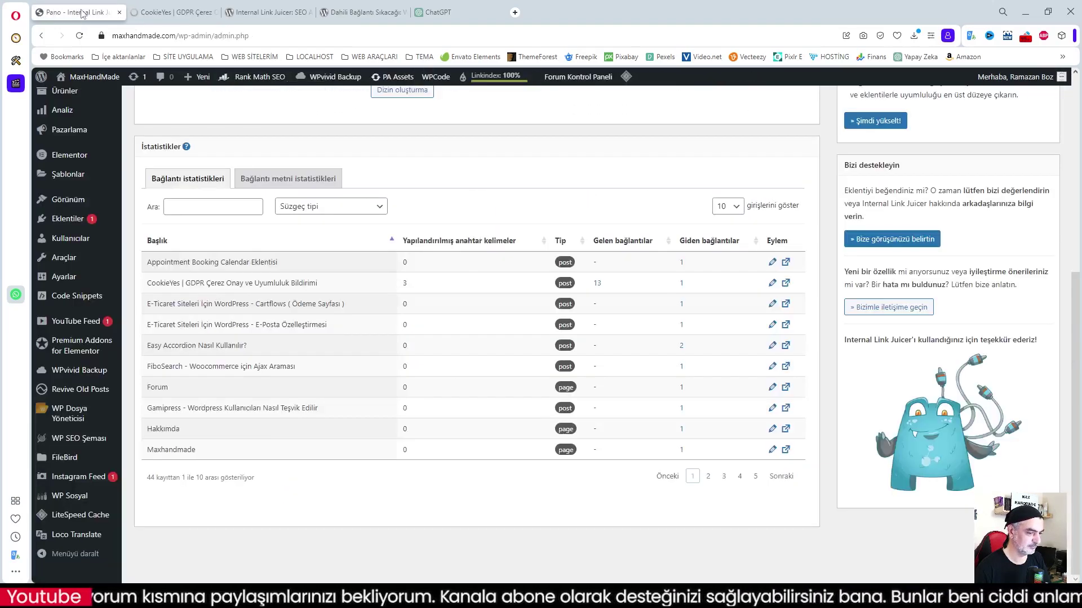
left_click(682, 263)
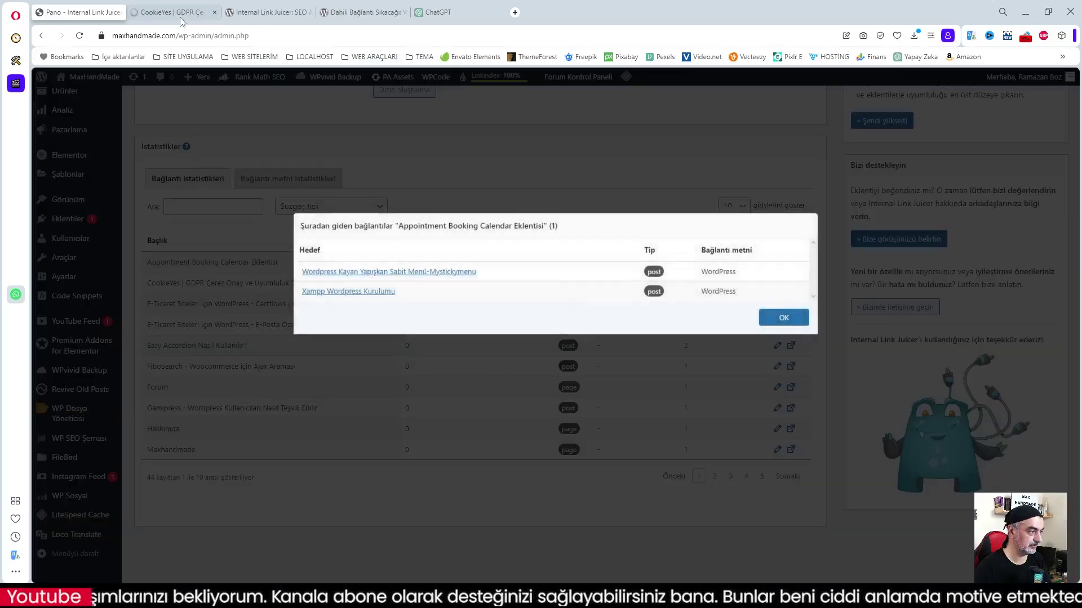
left_click(796, 320)
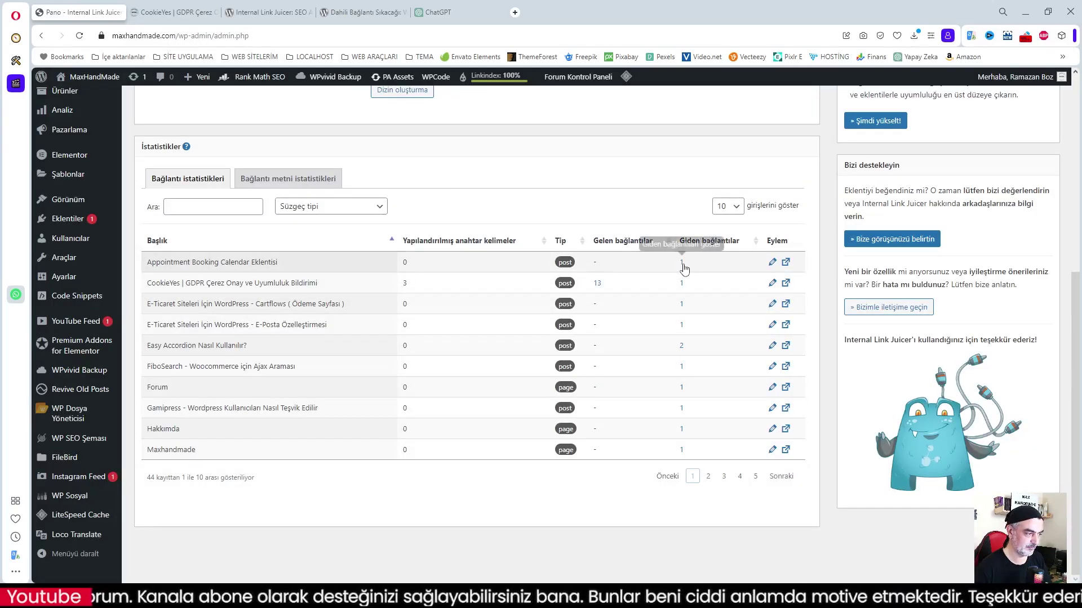
left_click(683, 285)
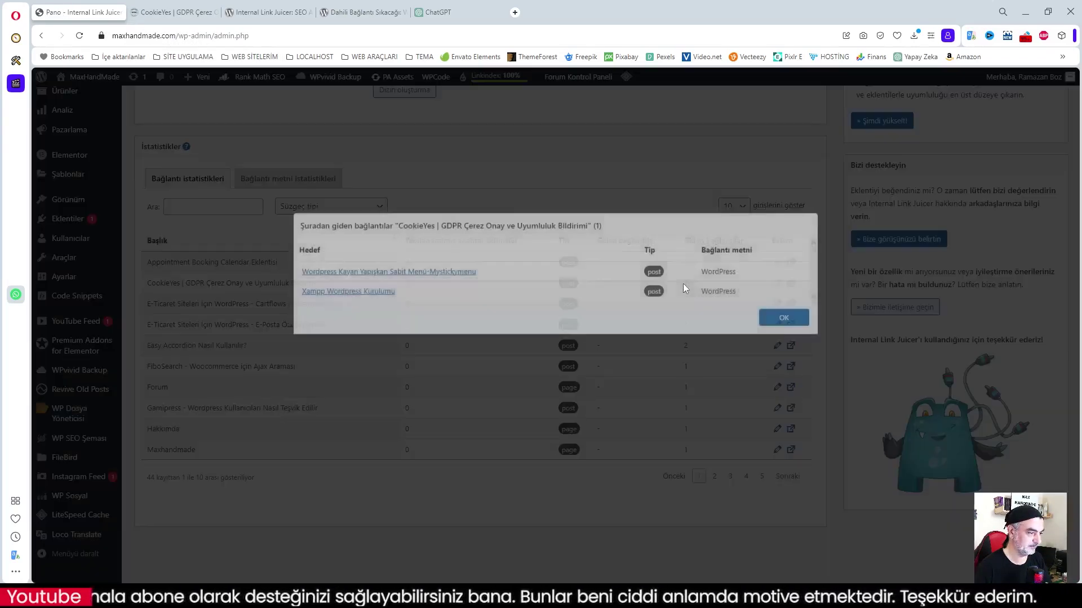
left_click(783, 318)
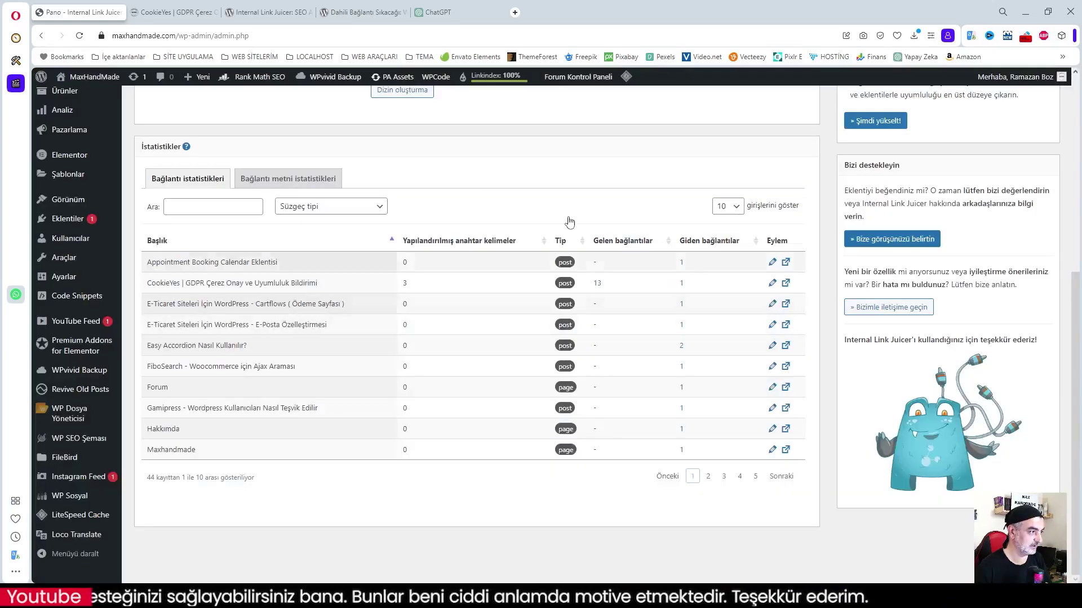
- Return to the live CookieYes post and read it from the contents list down to the comment section for linked keywords
left_click(151, 15)
scroll(507, 333, "down", 5)
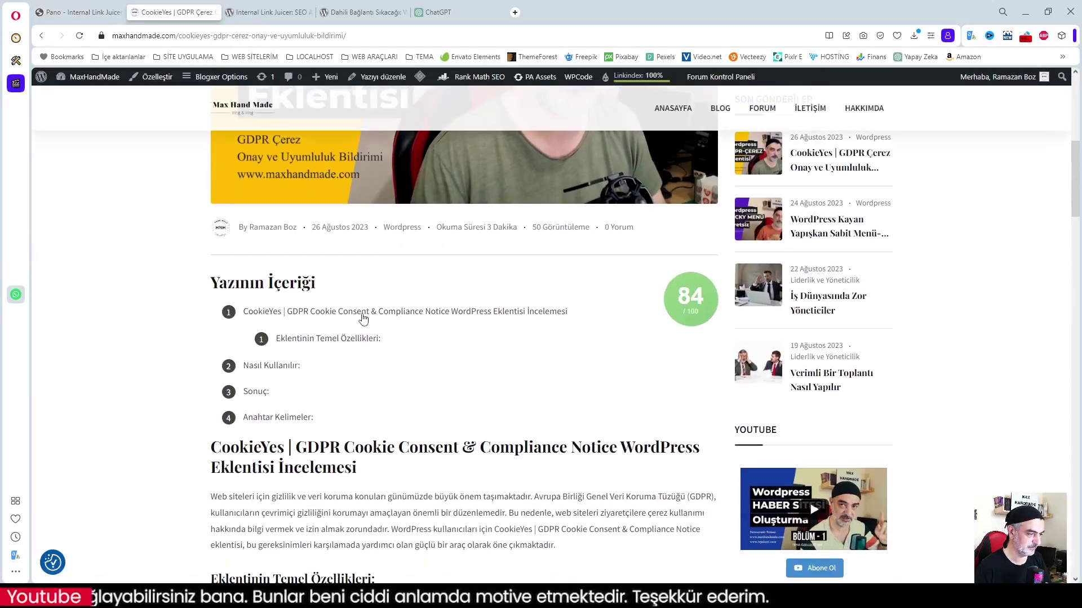
scroll(366, 319, "down", 2)
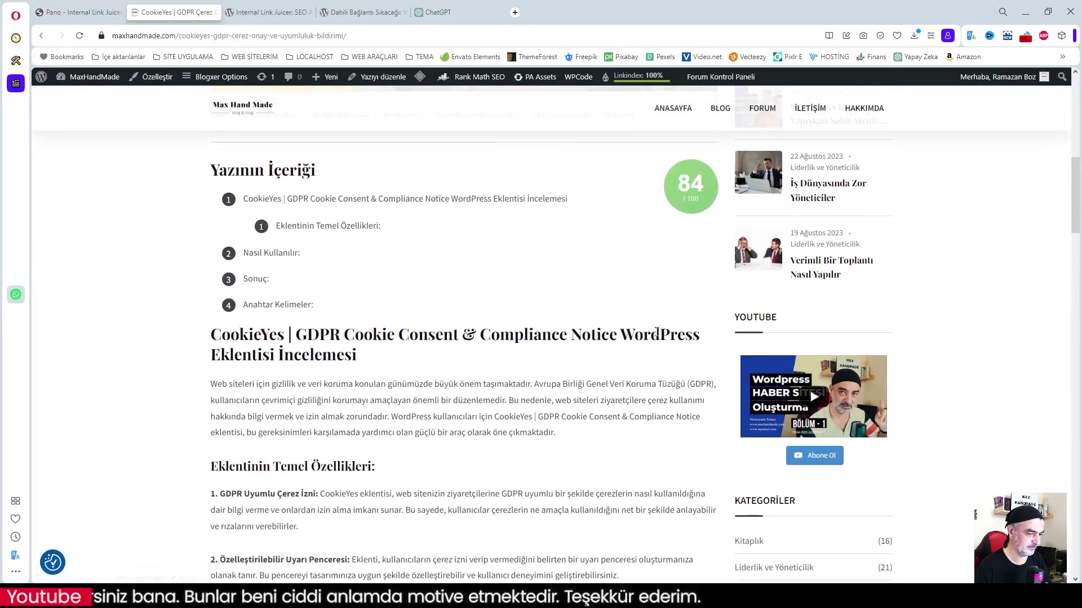
scroll(498, 362, "down", 3)
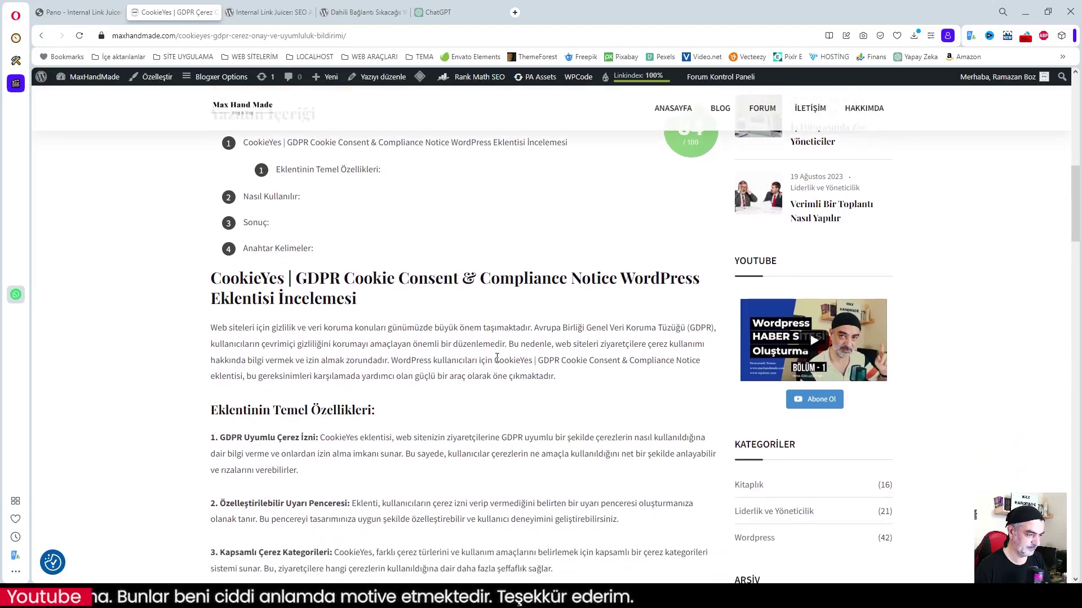
scroll(498, 361, "down", 4)
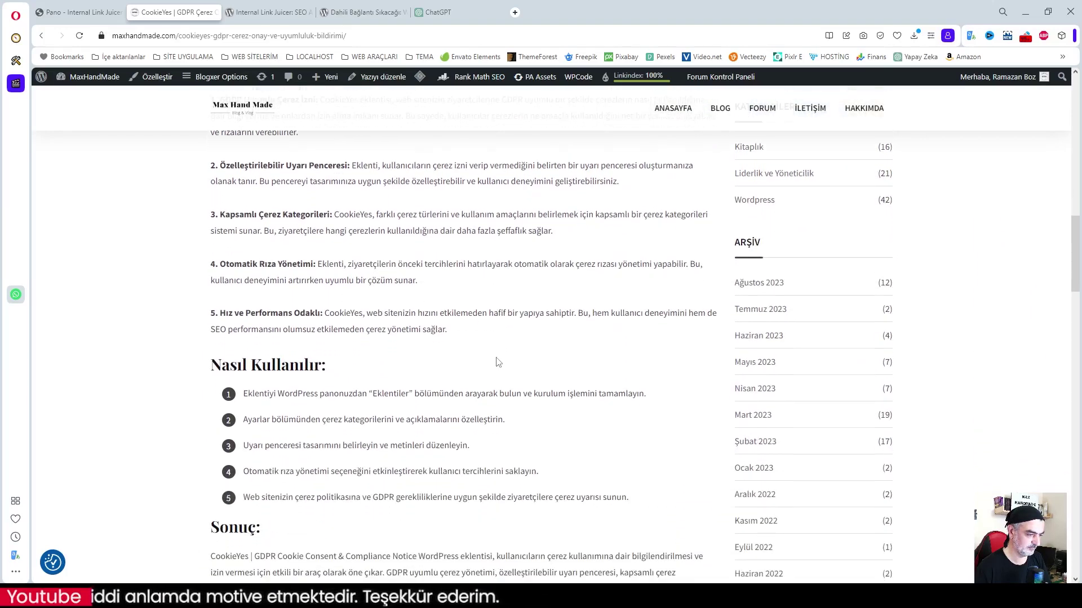
scroll(498, 361, "down", 7)
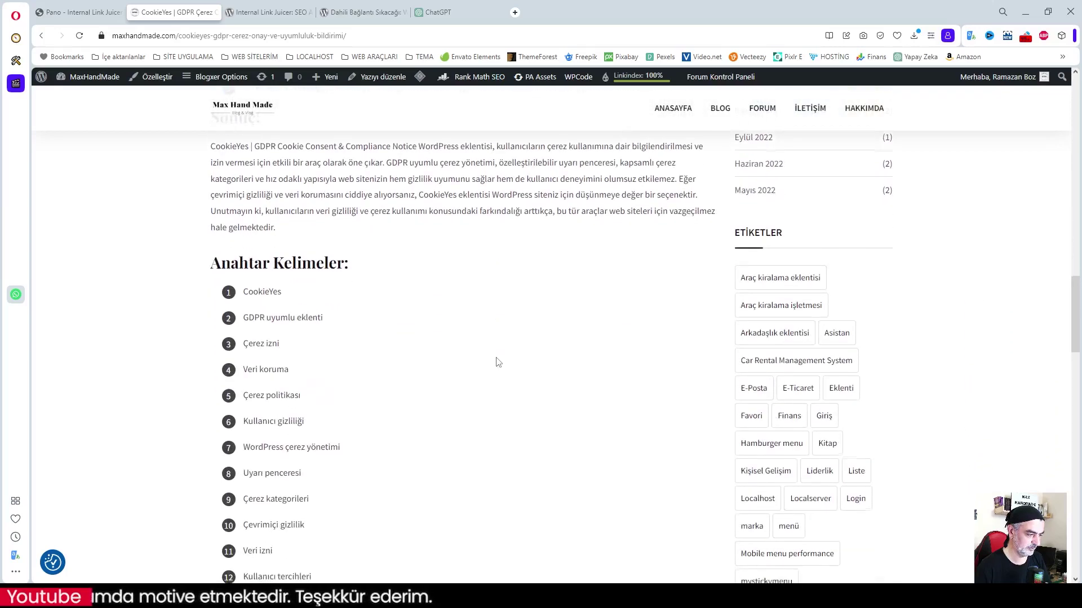
scroll(498, 362, "down", 8)
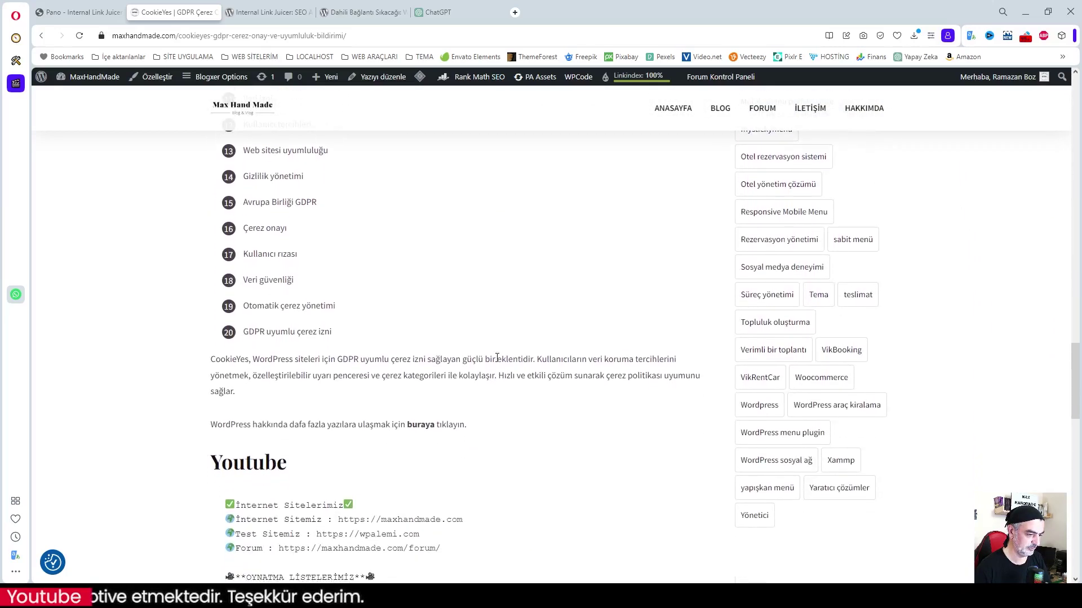
scroll(497, 358, "down", 5)
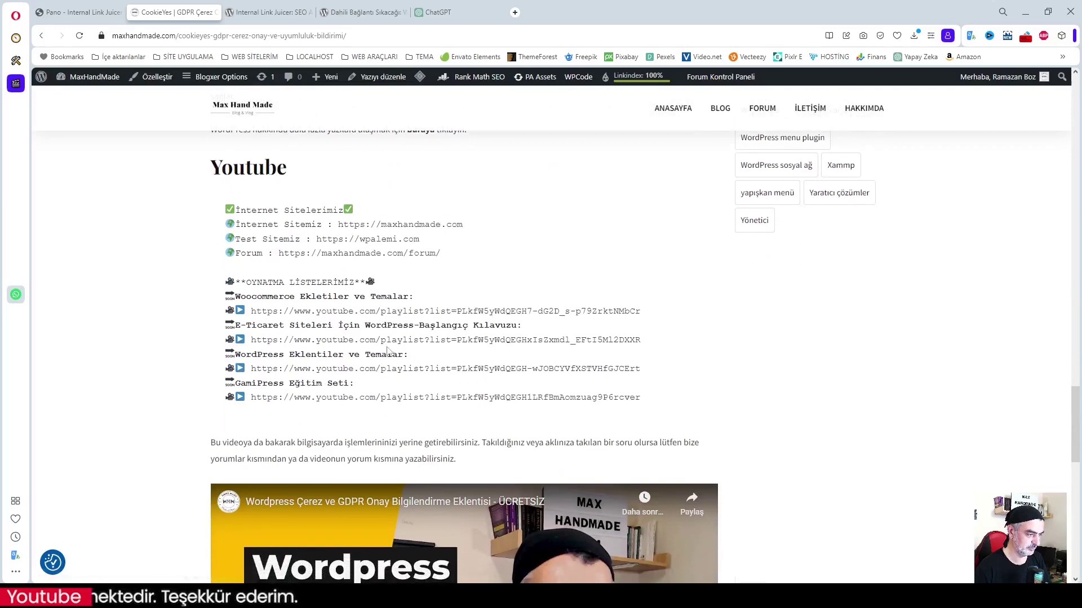
scroll(249, 358, "down", 8)
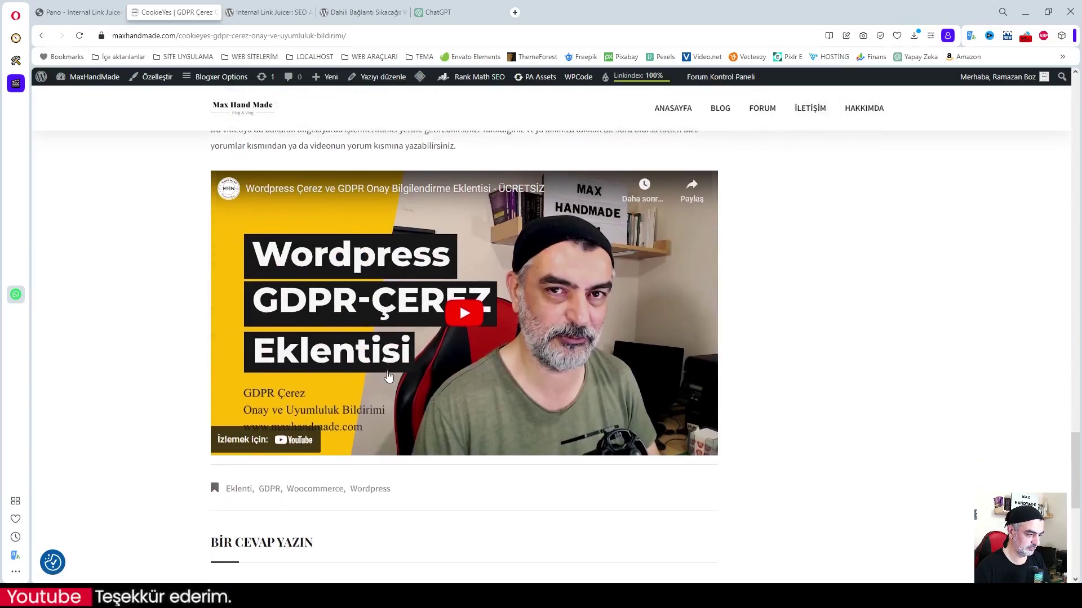
scroll(453, 383, "down", 5)
- Recheck the article sections of the CookieYes post and search the page for "wordpress"
scroll(454, 384, "up", 20)
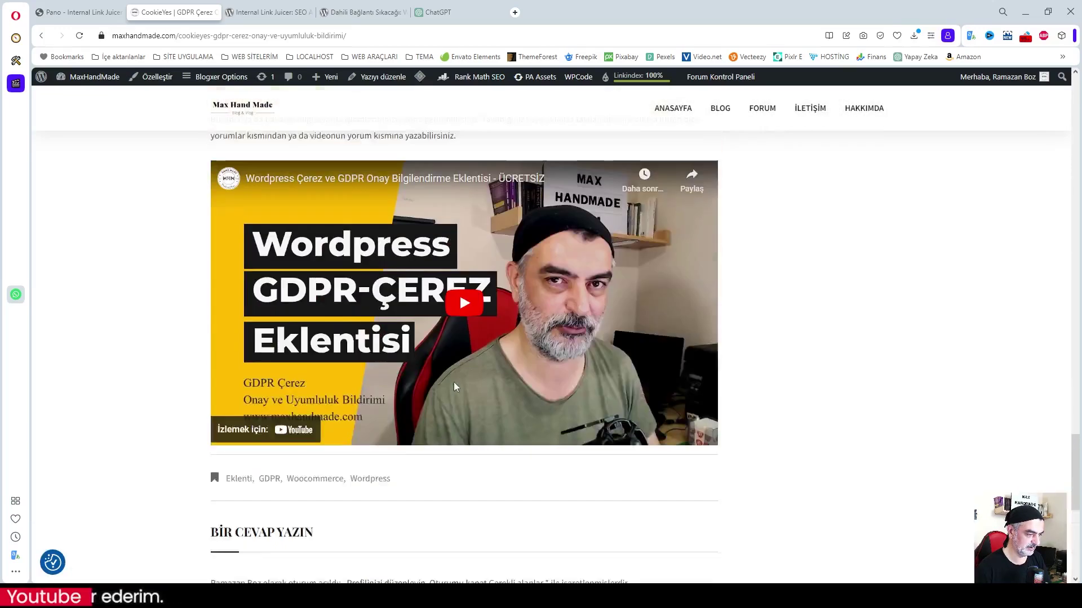
scroll(455, 387, "up", 12)
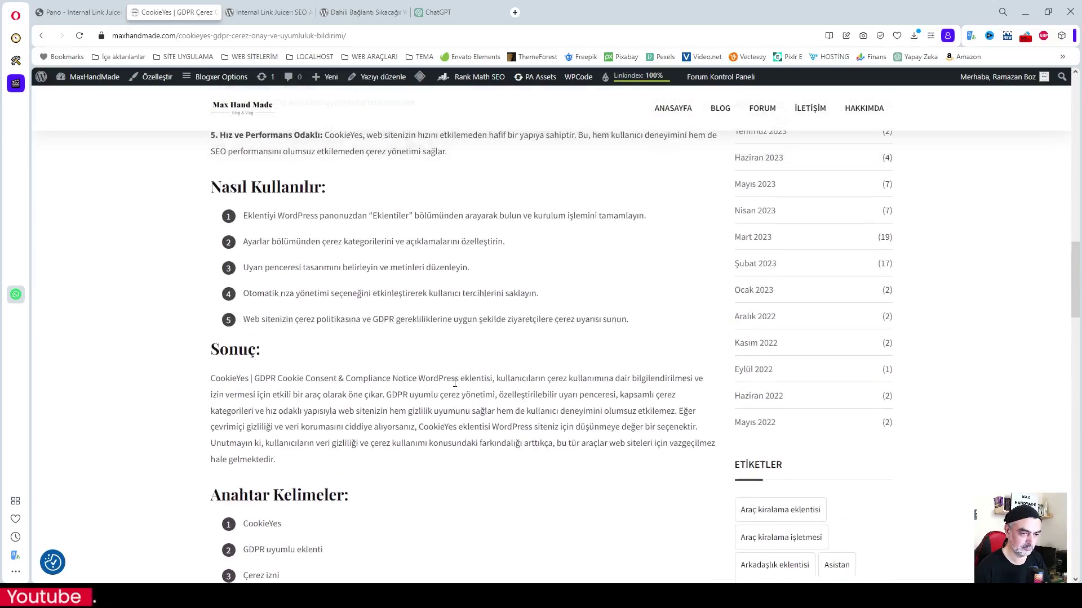
scroll(455, 387, "up", 5)
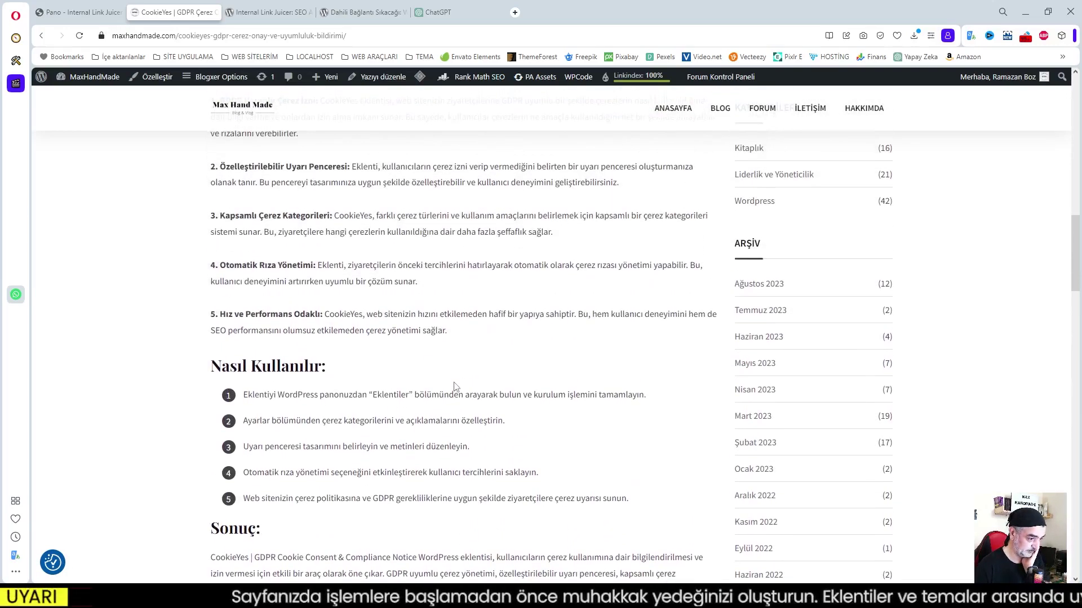
scroll(456, 383, "up", 3)
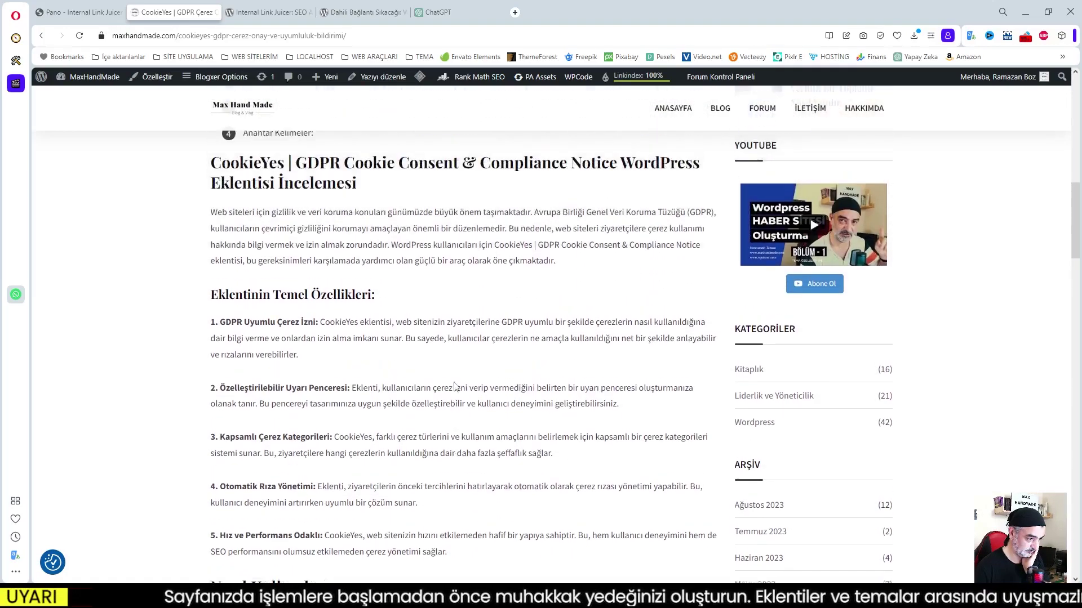
scroll(455, 383, "up", 3)
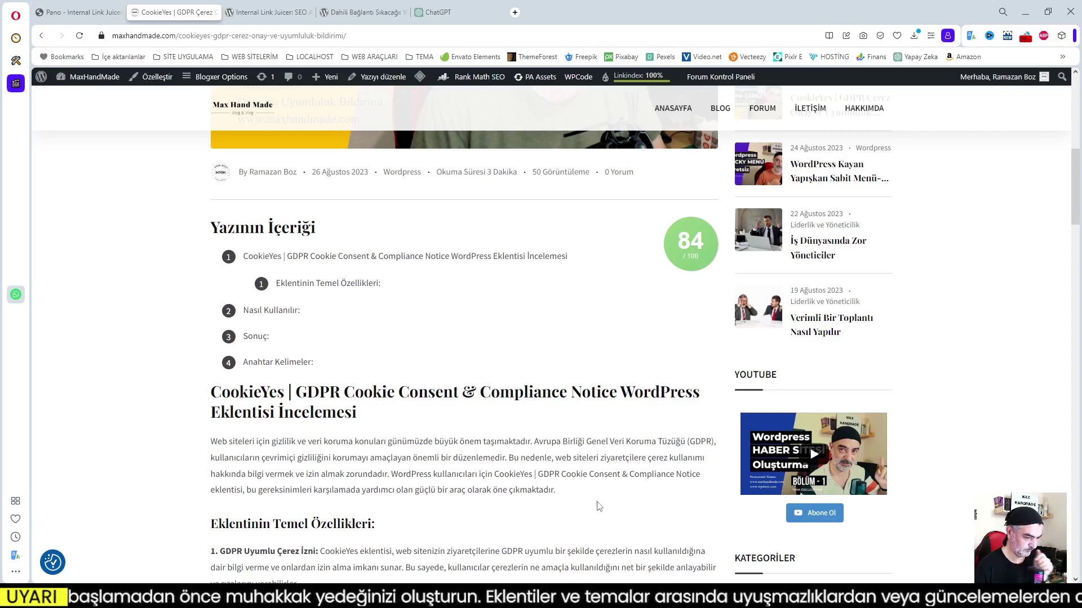
key("ctrl+f")
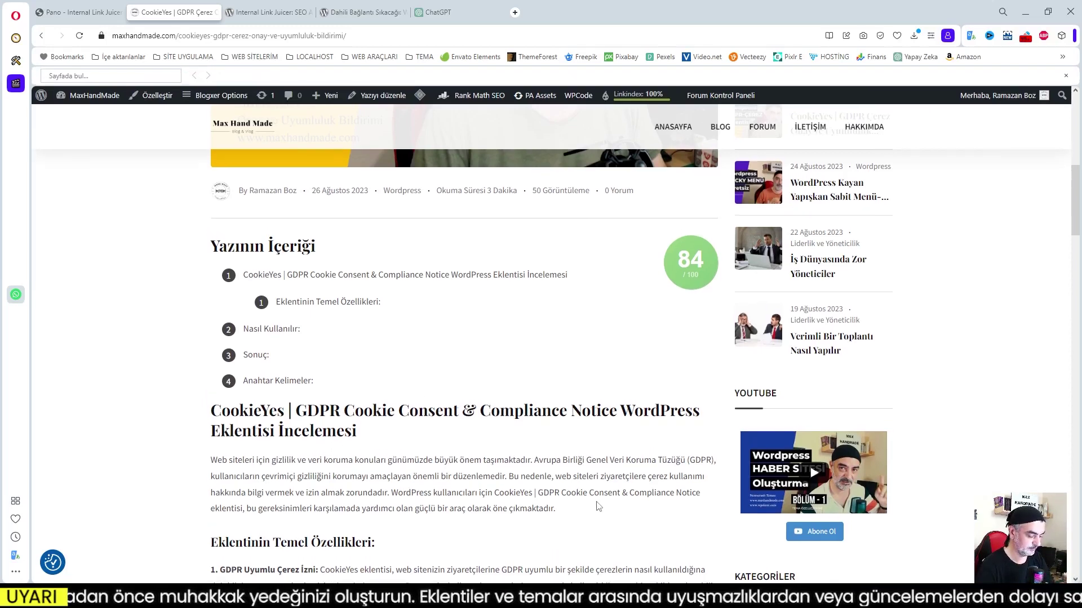
type("wordpress")
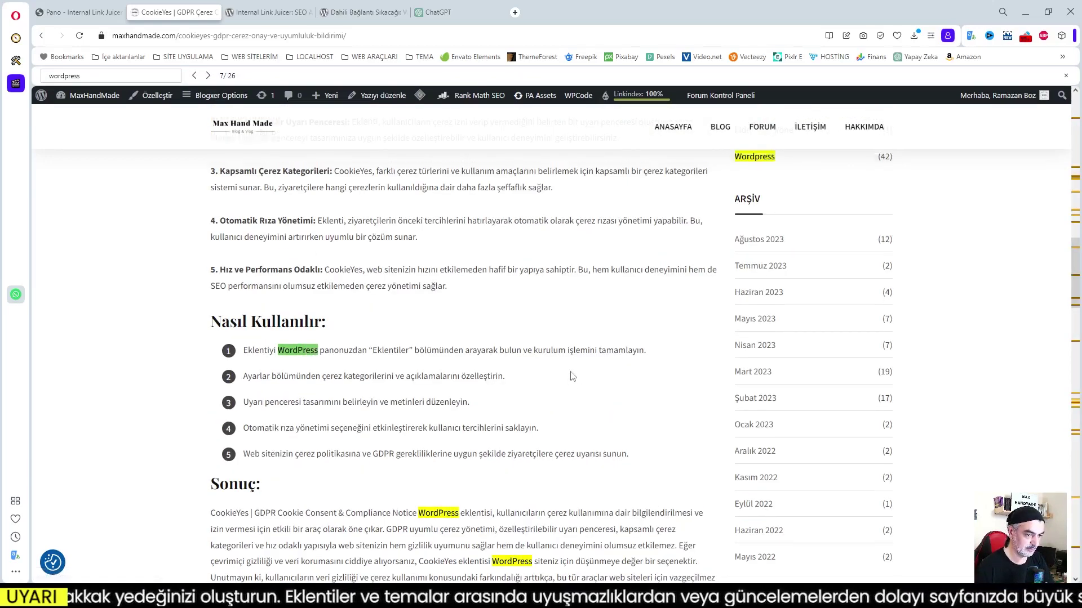
- Close the page search and examine the CookieYes post for internal links, singling out the linked "WordPress" in the introduction
scroll(572, 377, "up", 6)
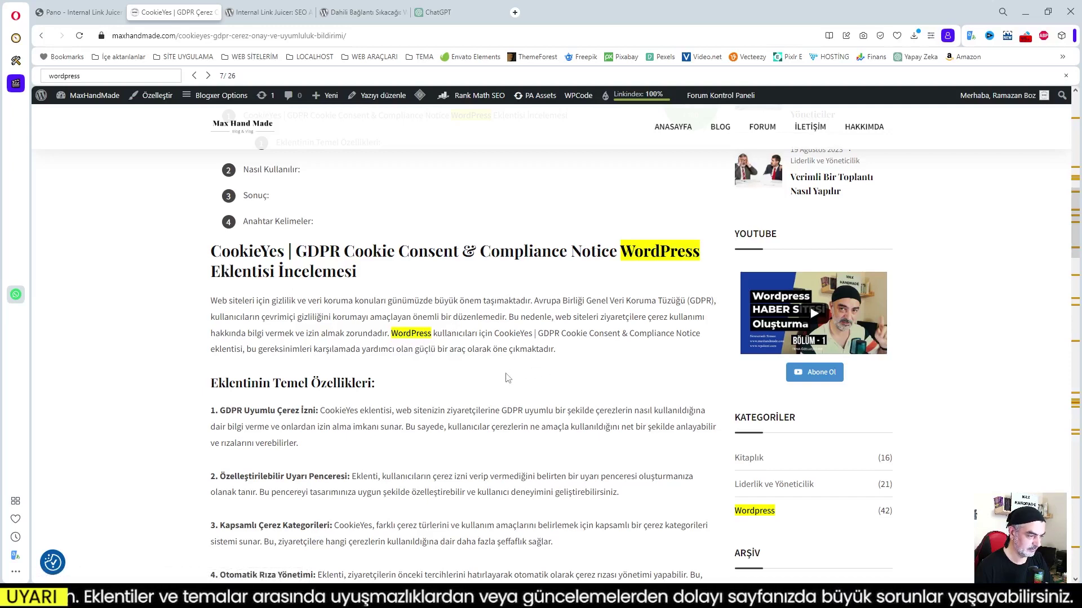
left_click(1065, 75)
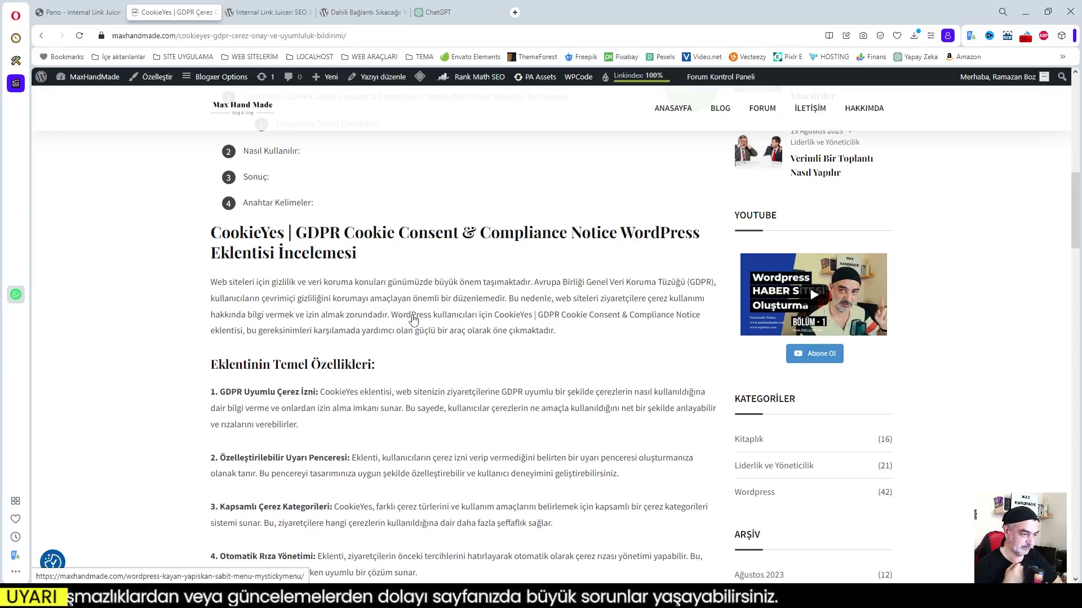
scroll(439, 324, "down", 9)
scroll(468, 332, "down", 10)
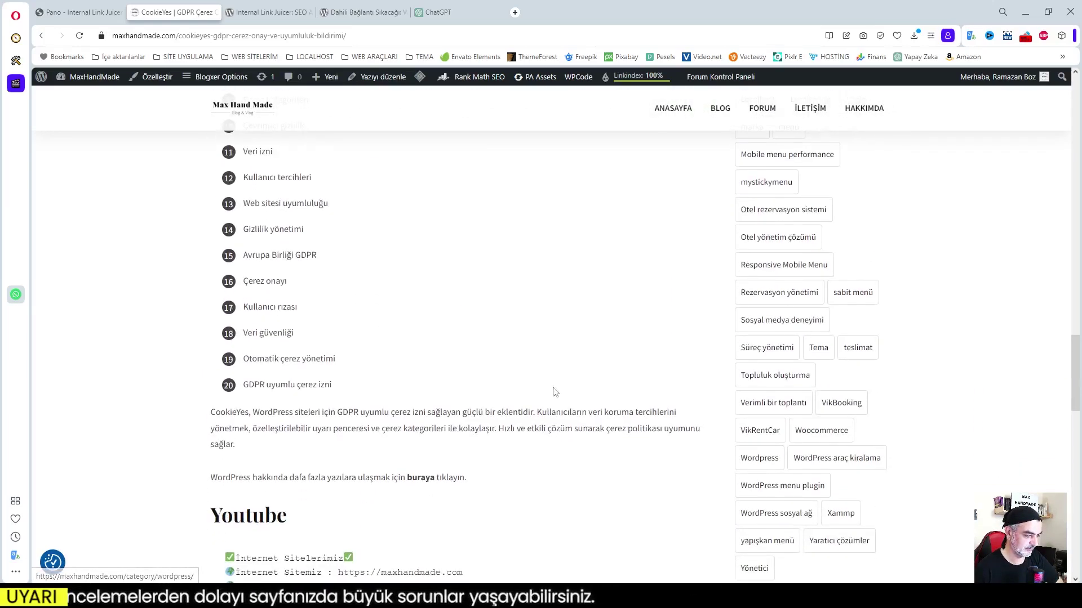
scroll(555, 392, "up", 12)
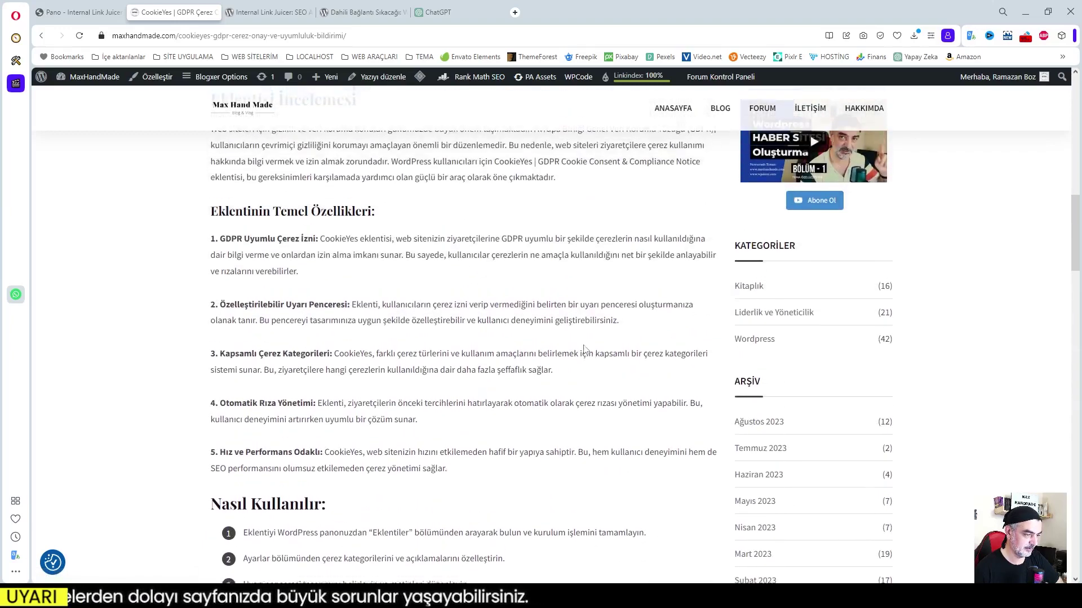
scroll(511, 352, "up", 2)
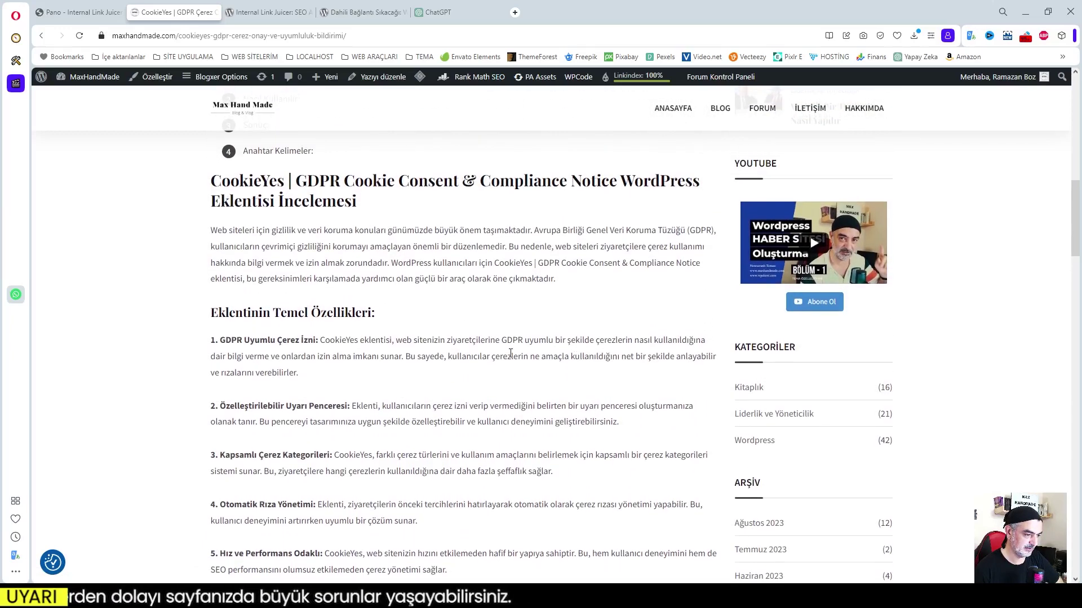
double_click(396, 268)
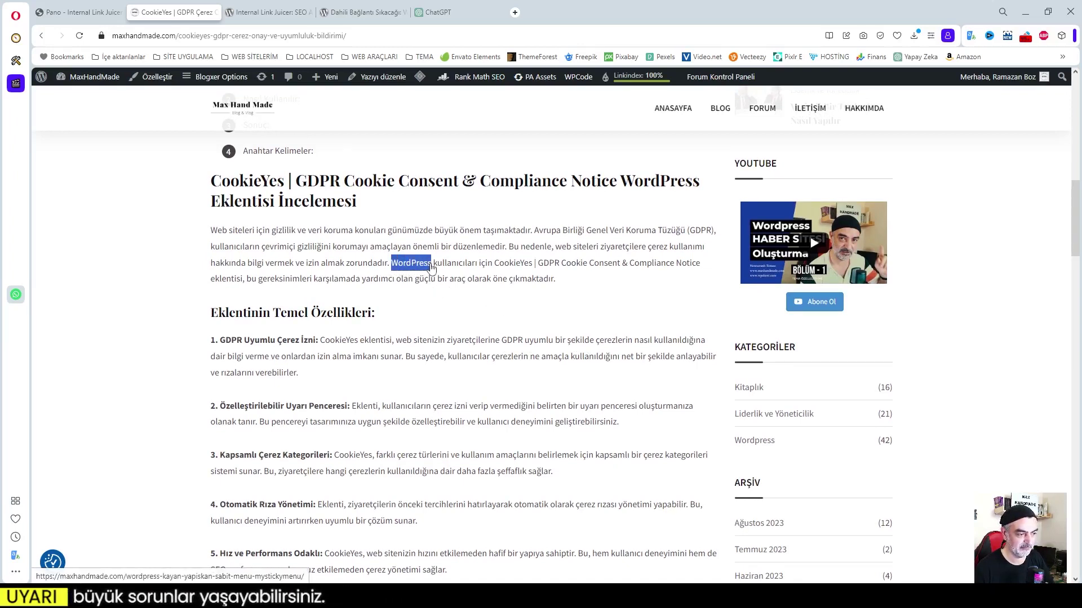
left_click(491, 303)
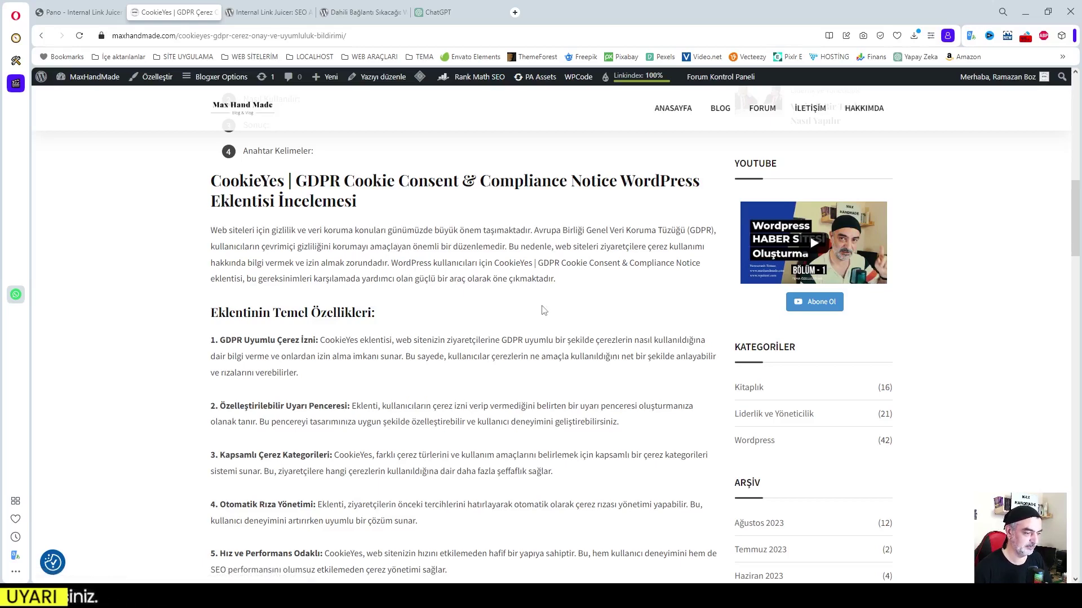
scroll(533, 305, "down", 7)
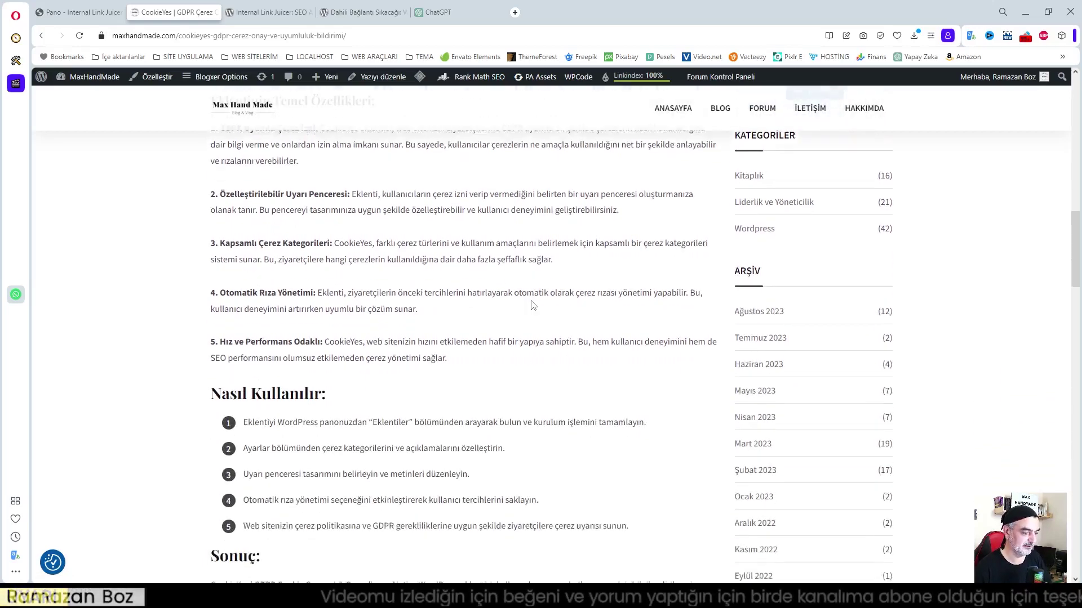
scroll(532, 305, "up", 7)
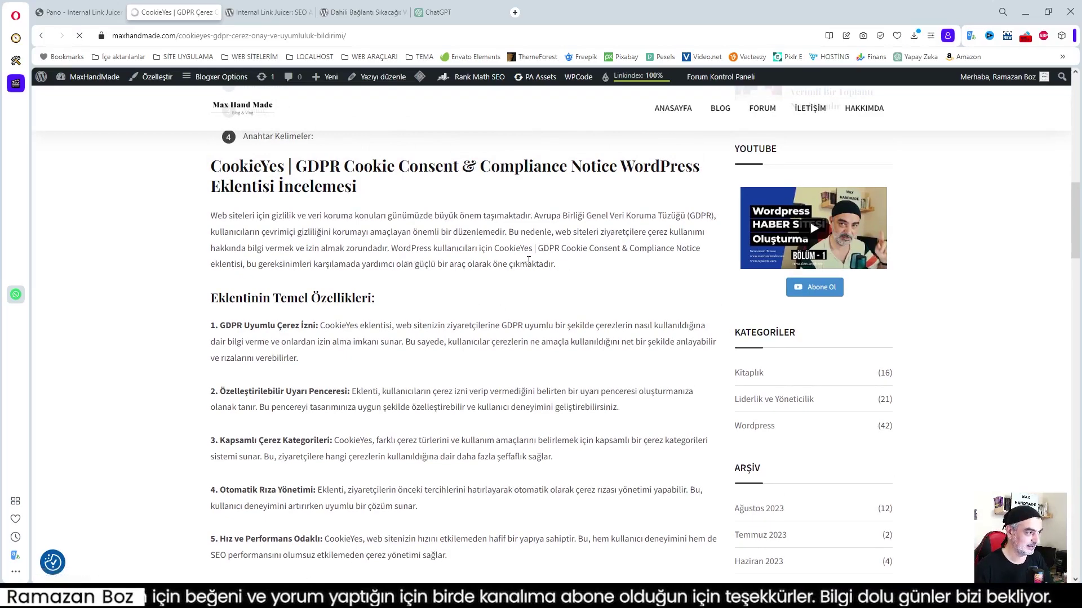
- Follow the "WordPress" internal link in the CookieYes introduction and read the opening sections of the linked Mystickymenu post
left_click(411, 256)
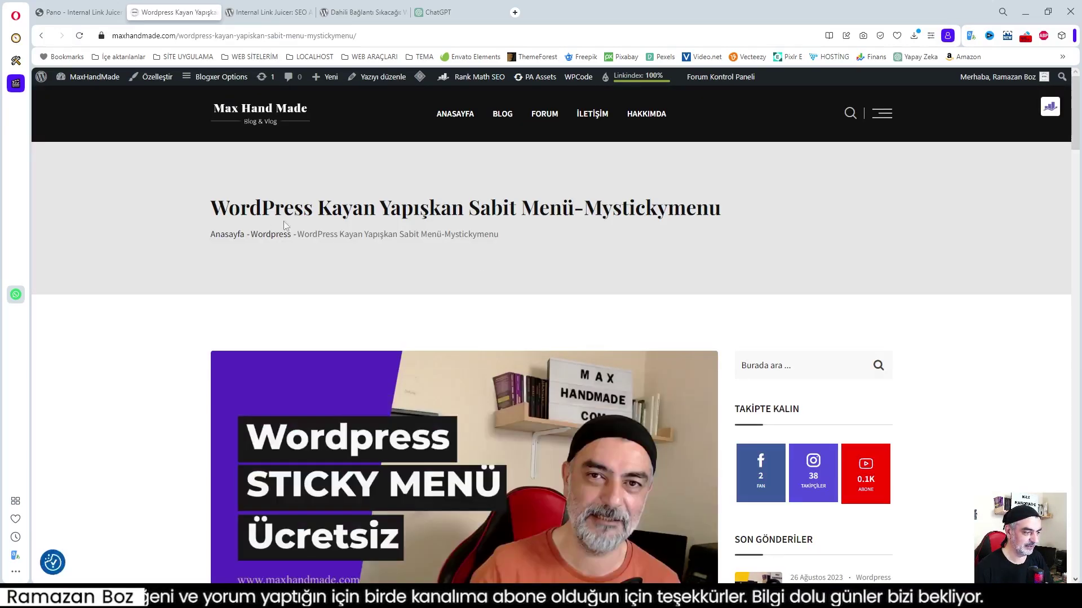
scroll(536, 233, "down", 6)
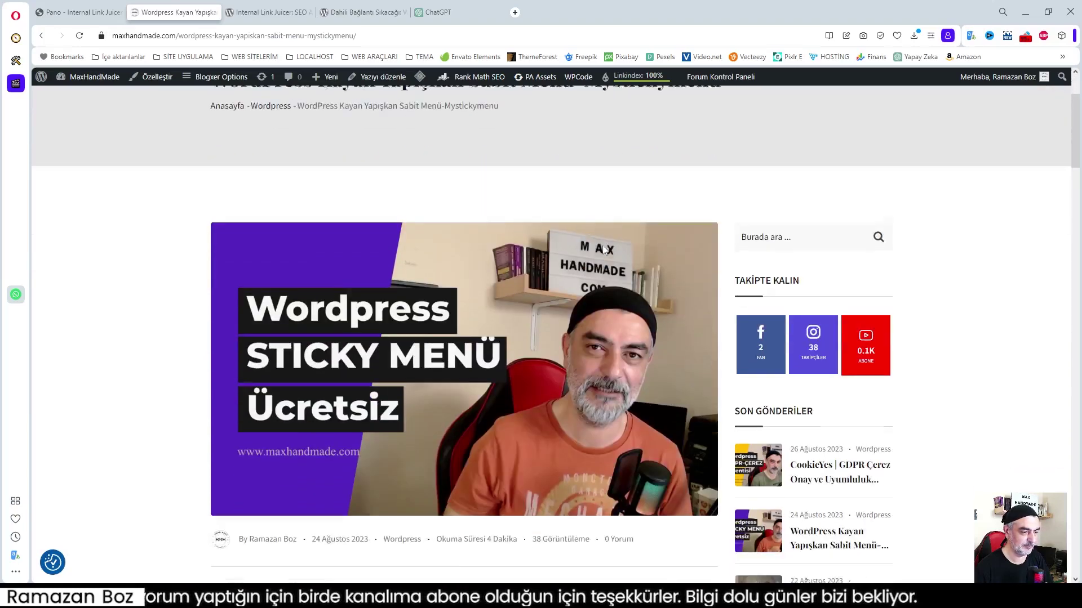
scroll(603, 248, "down", 5)
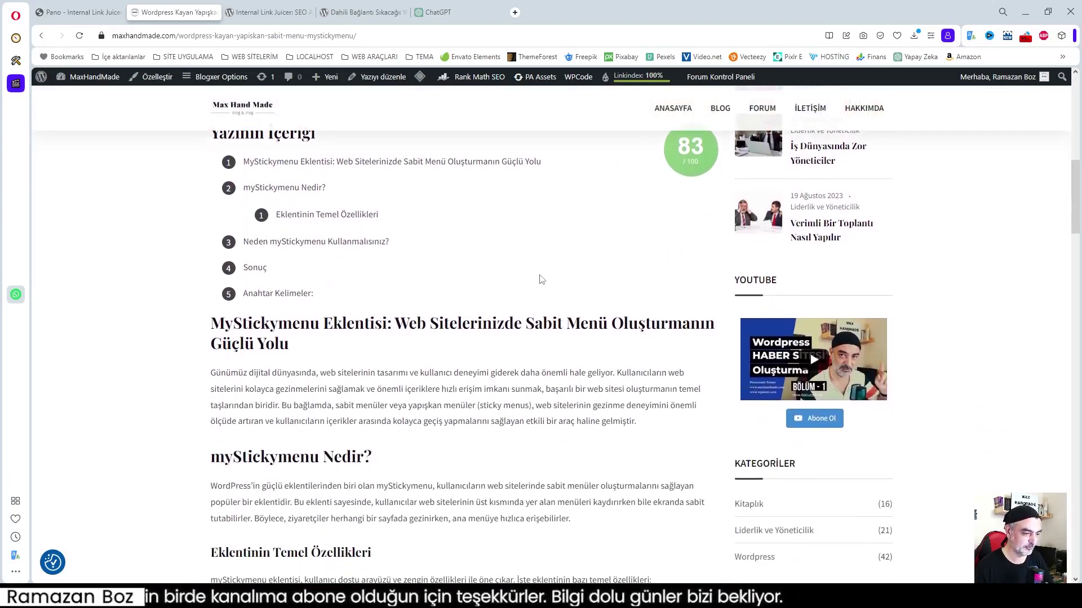
scroll(541, 280, "down", 3)
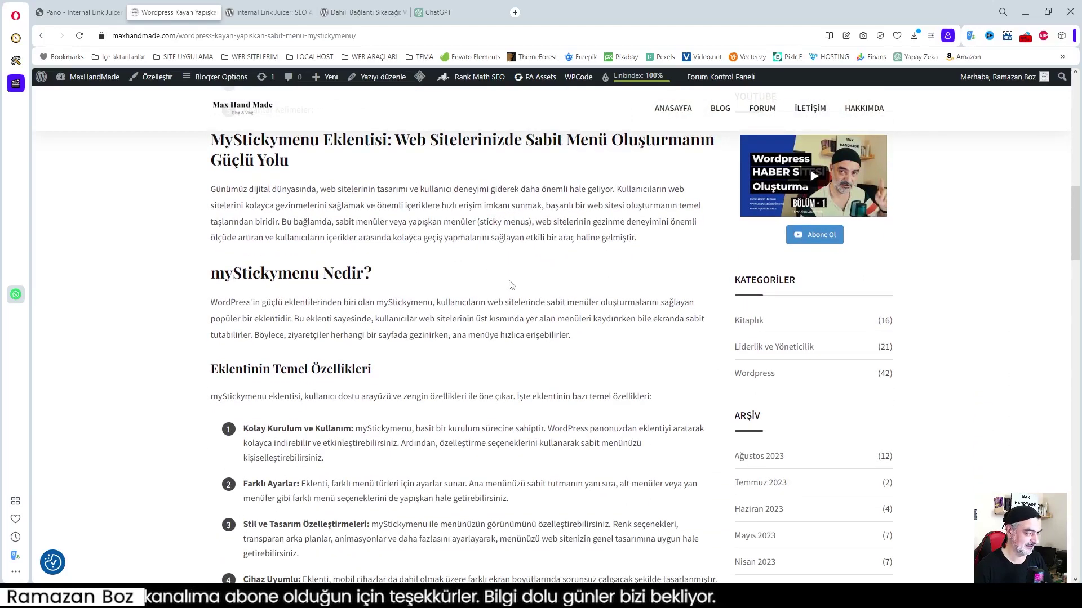
scroll(511, 284, "up", 2)
- In the Internal Link Juicer dashboard's link statistics, check the outgoing links of the VikBooking Hotel Booking Engine post on page 2
left_click(79, 12)
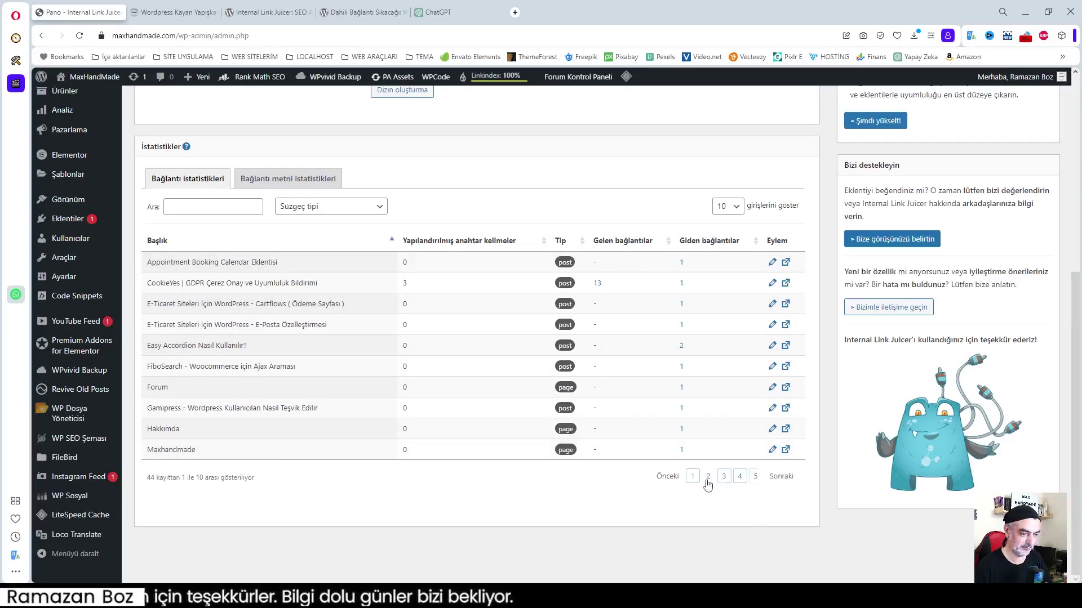
scroll(466, 394, "up", 4)
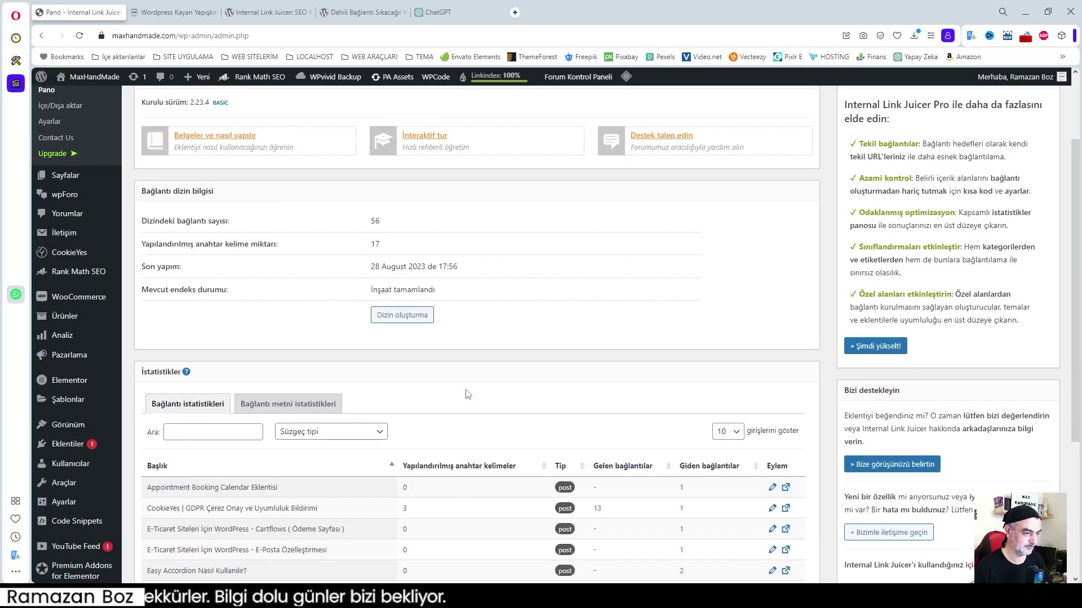
scroll(648, 405, "down", 4)
scroll(714, 435, "up", 5)
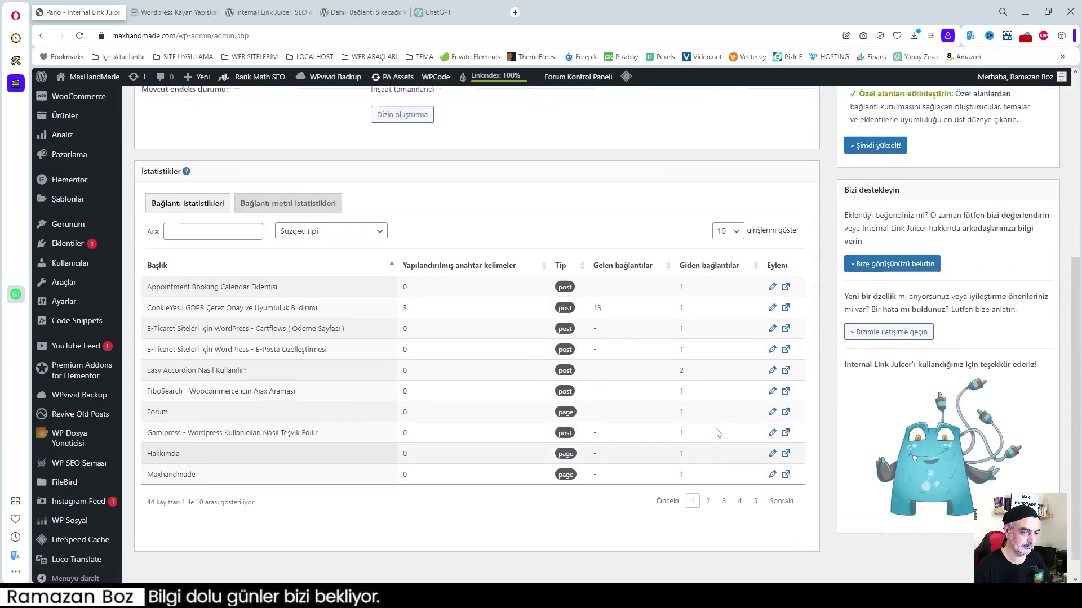
scroll(635, 417, "down", 5)
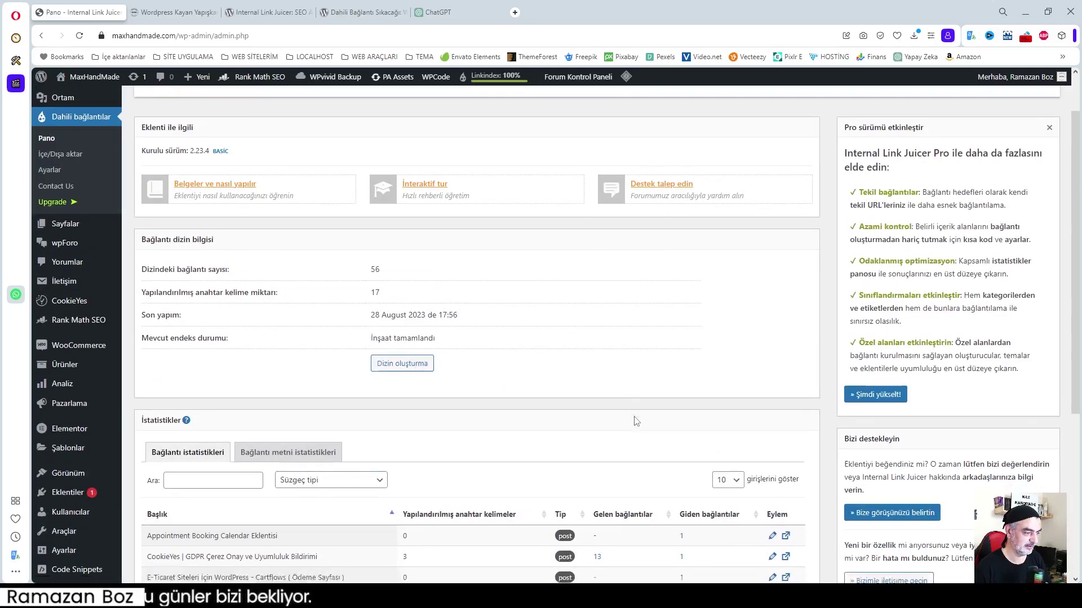
left_click(711, 480)
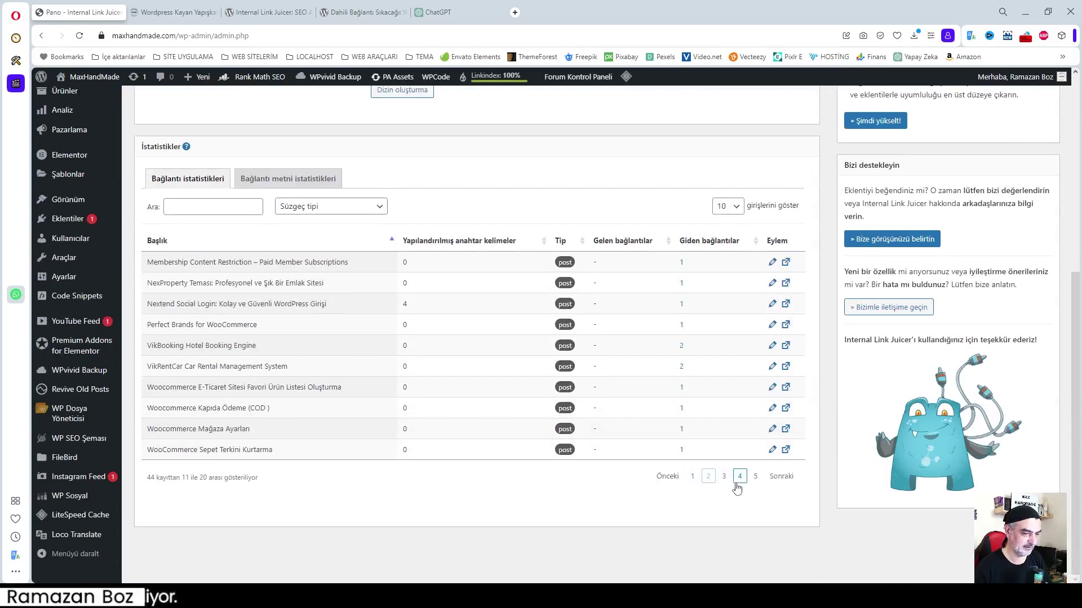
left_click(681, 346)
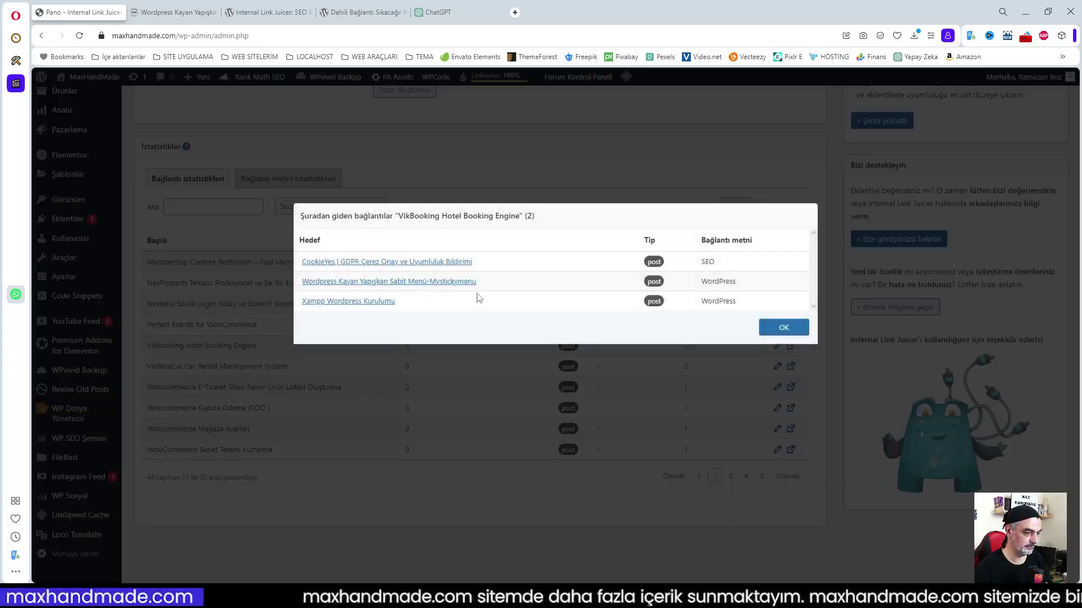
left_click(784, 329)
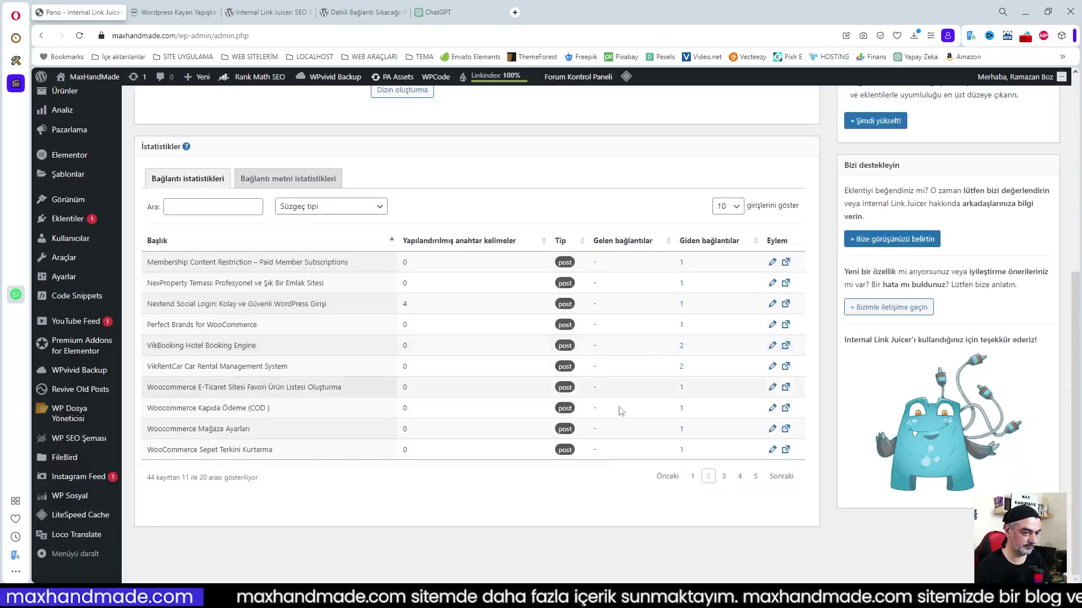
- Return to the first page of the link statistics and review the link index information
scroll(524, 414, "up", 2)
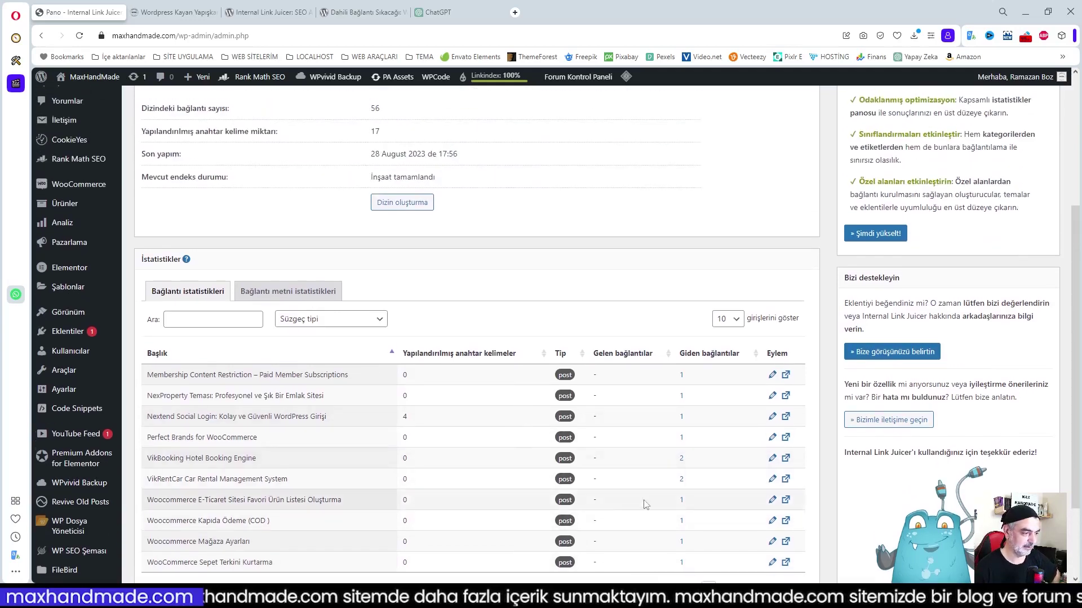
scroll(611, 496, "down", 2)
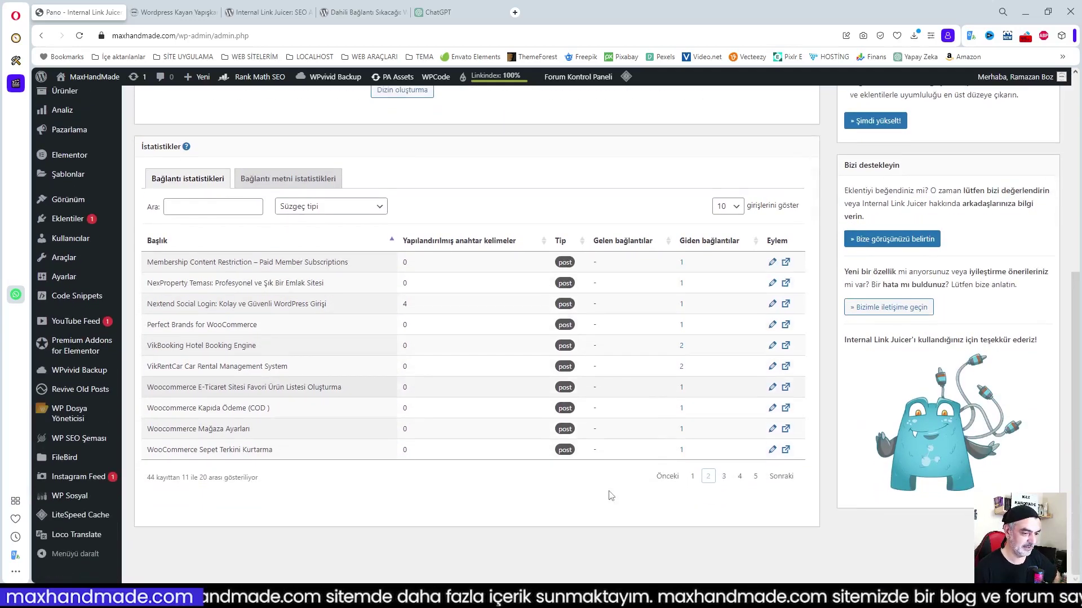
left_click(693, 477)
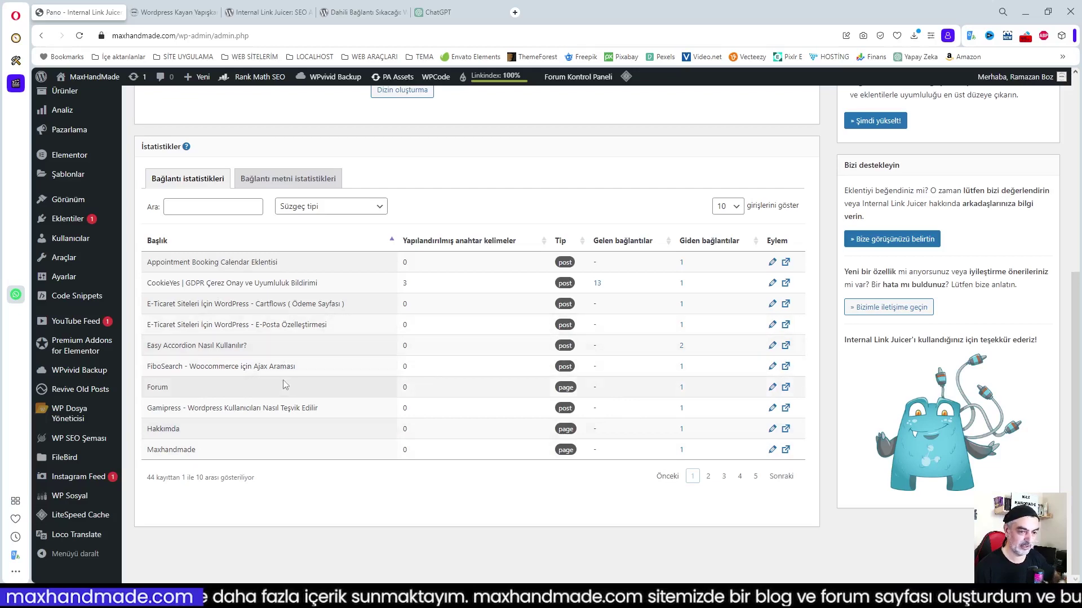
scroll(292, 371, "up", 4)
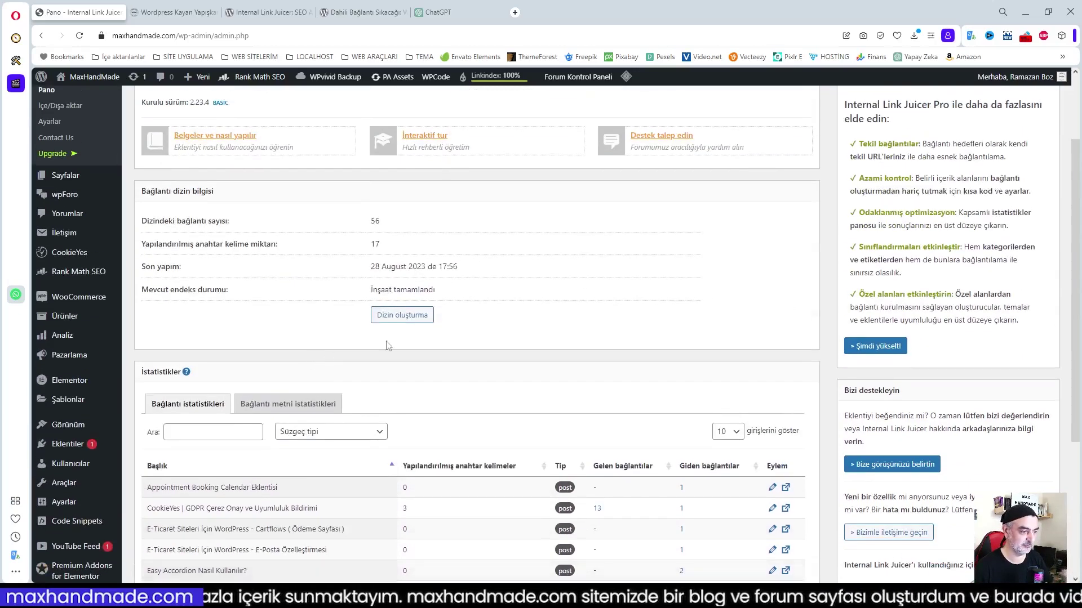
scroll(451, 345, "up", 2)
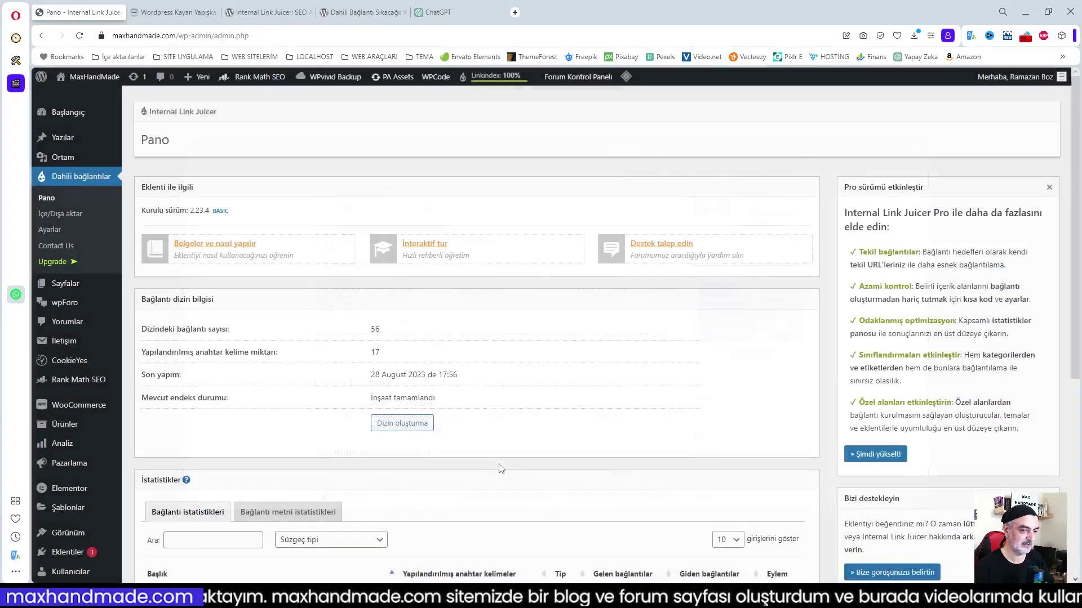
- Go back to the live Mystickymenu post and skim its feature, conclusion and keyword sections for internal links
left_click(170, 11)
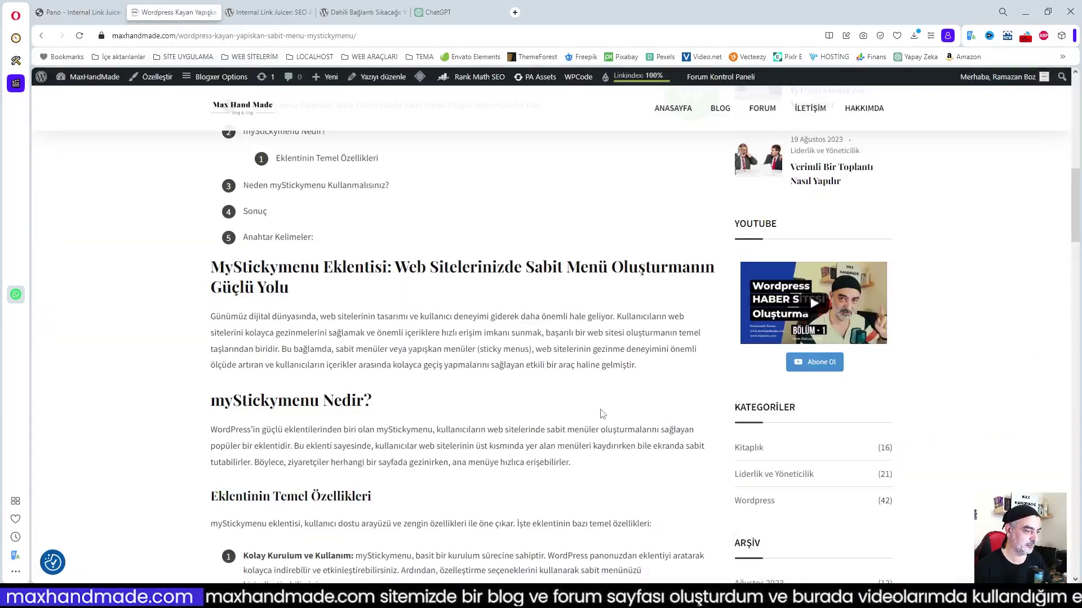
scroll(602, 414, "down", 4)
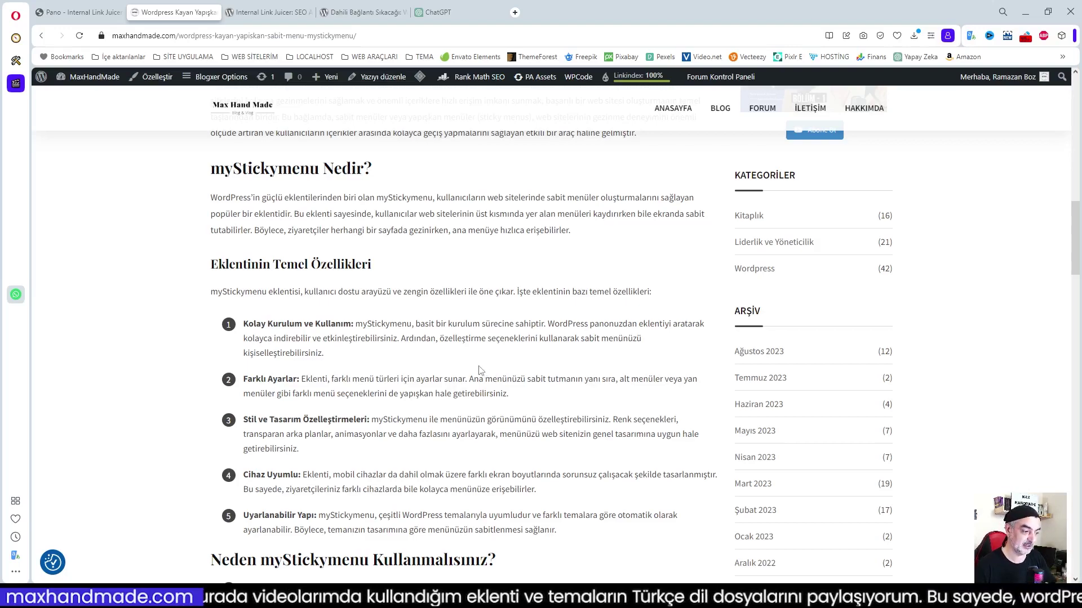
scroll(488, 367, "down", 15)
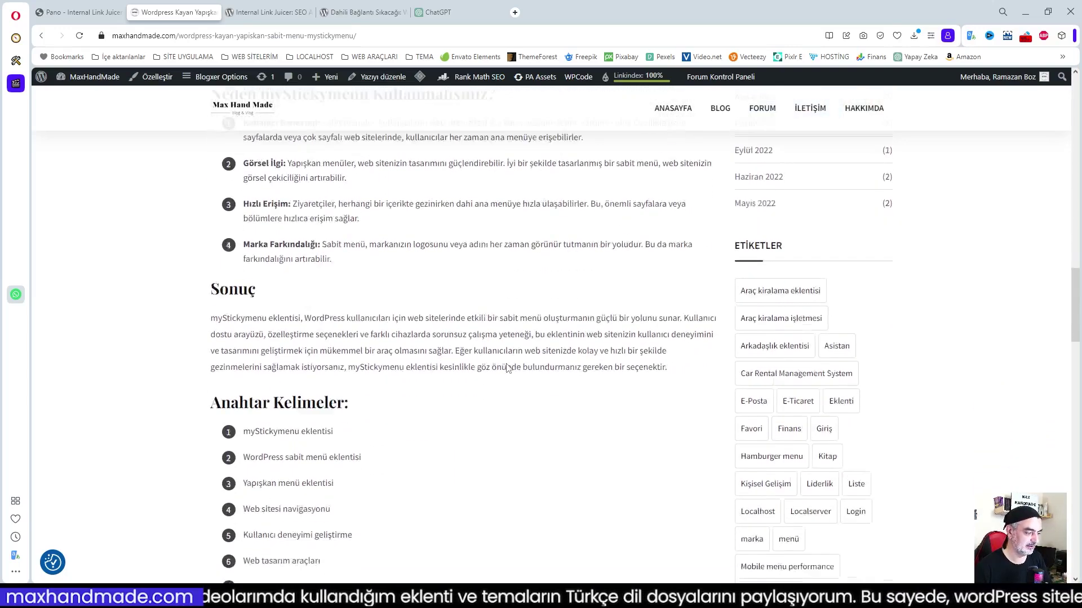
scroll(506, 368, "up", 20)
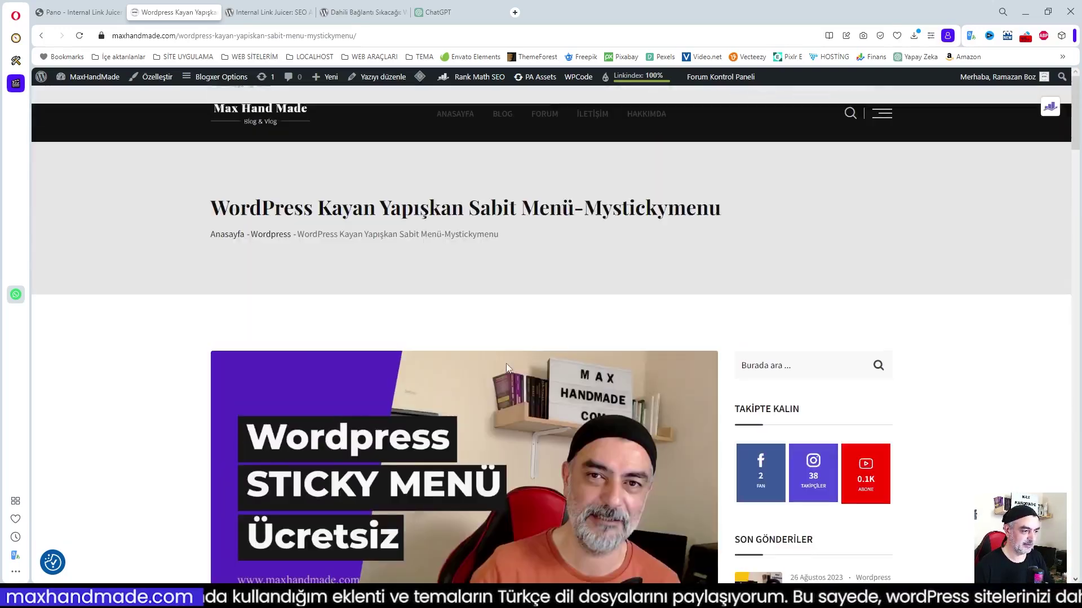
scroll(506, 365, "down", 5)
scroll(506, 365, "down", 3)
- Open Rank Math's SEO Analyzer from the WordPress dashboard and examine the homepage's Links Ratio test
left_click(79, 12)
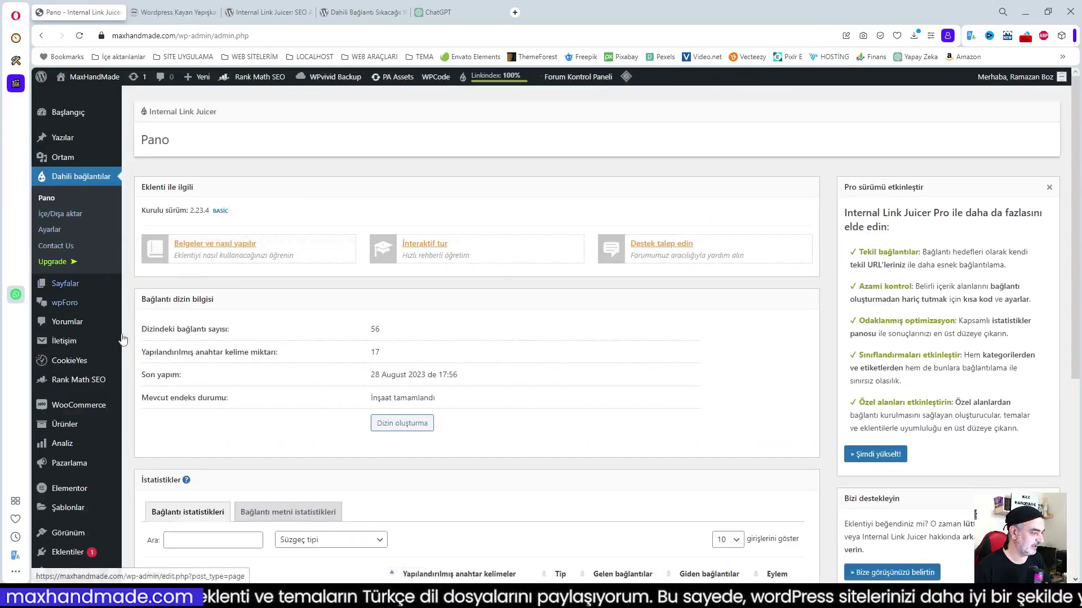
mouse_move(76, 380)
left_click(154, 509)
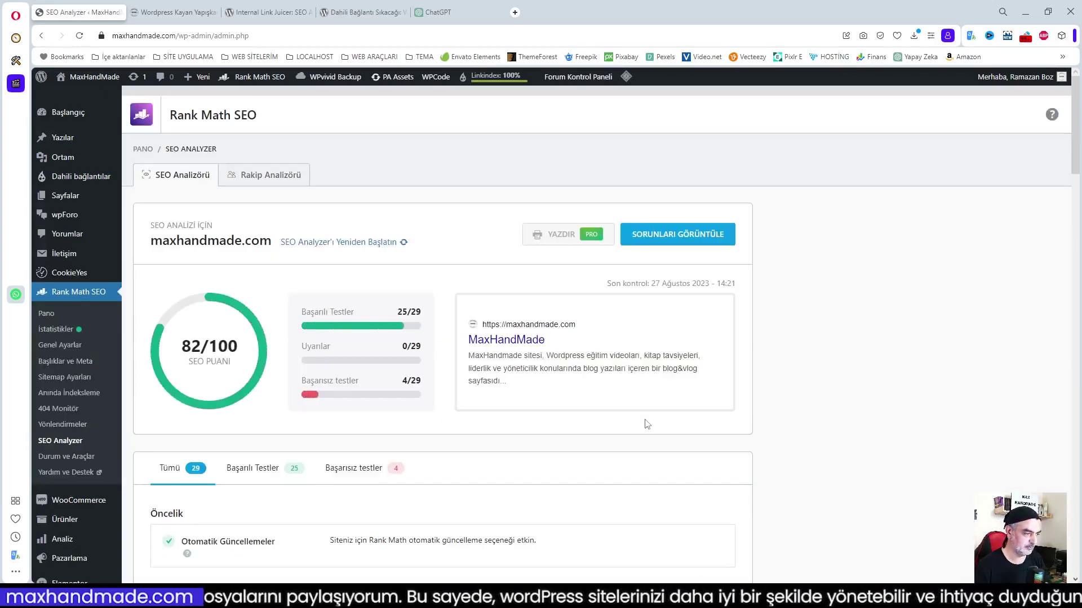
scroll(647, 424, "down", 2)
scroll(647, 424, "down", 9)
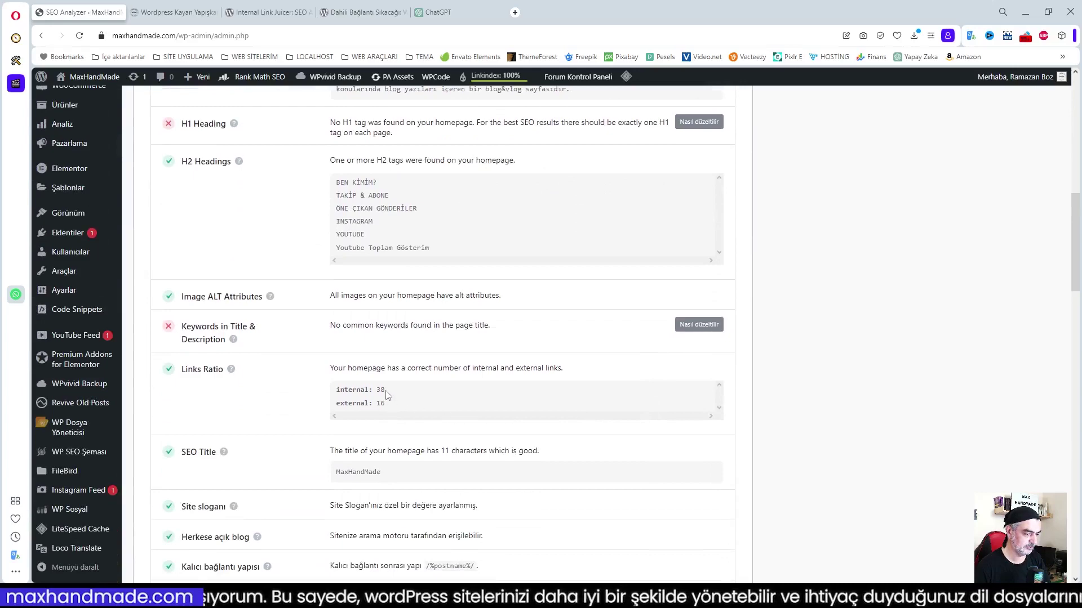
scroll(414, 408, "down", 1)
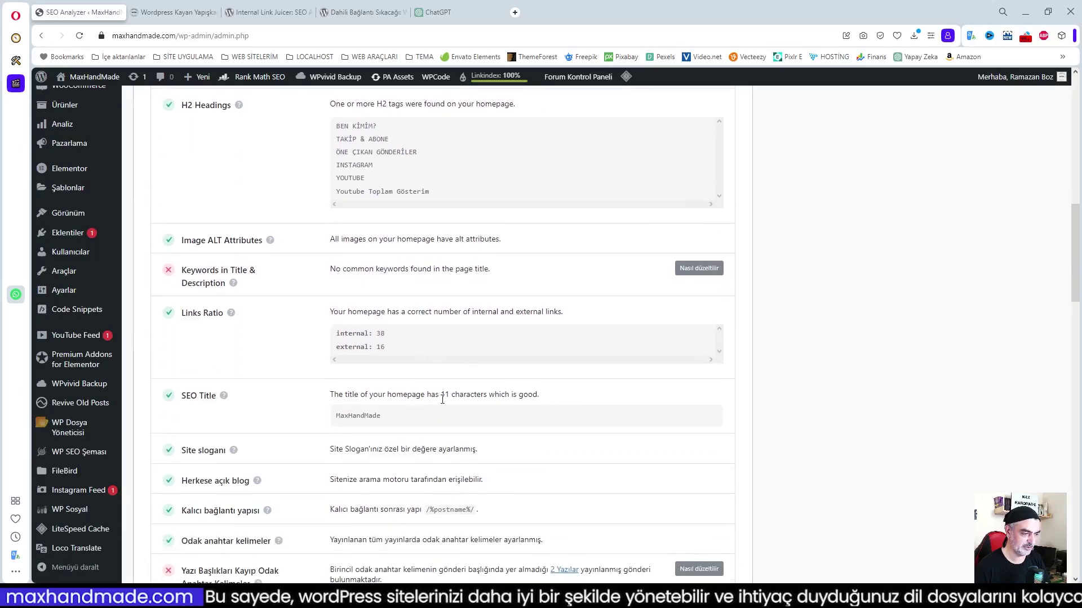
- Restart the Rank Math SEO analysis for maxhandmade.com
scroll(402, 355, "up", 12)
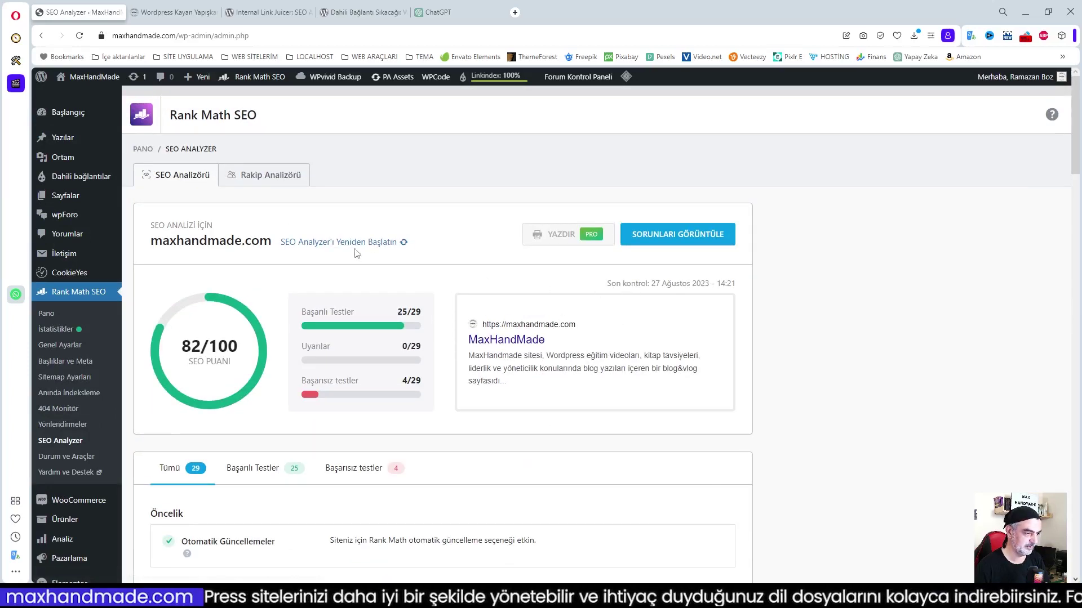
left_click(328, 242)
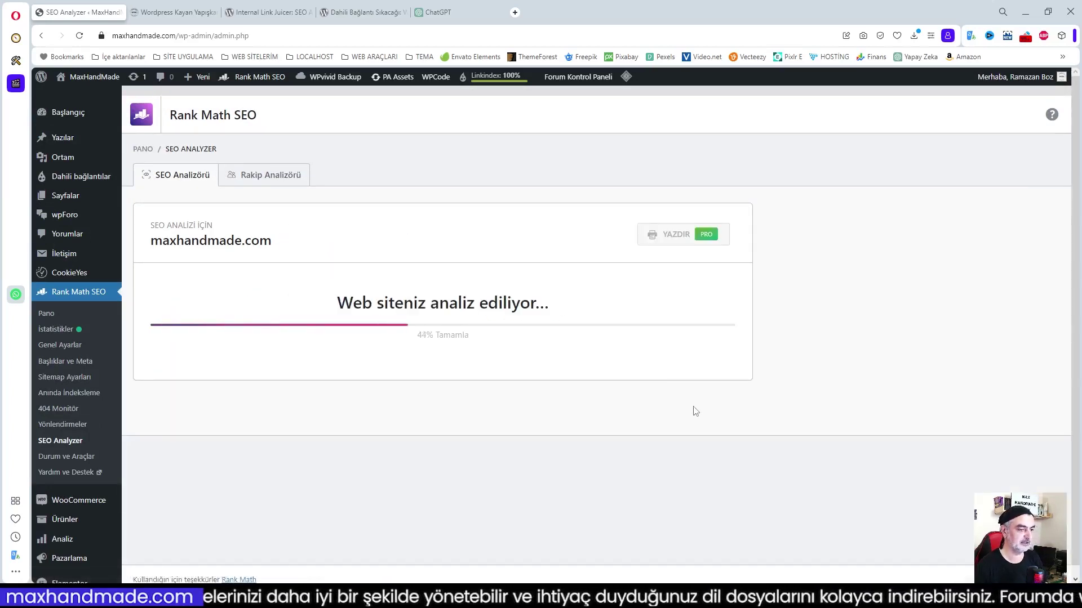
- Examine the new analysis results, including the homepage's Links Ratio test, and show only the warnings
scroll(634, 384, "down", 4)
scroll(636, 384, "down", 5)
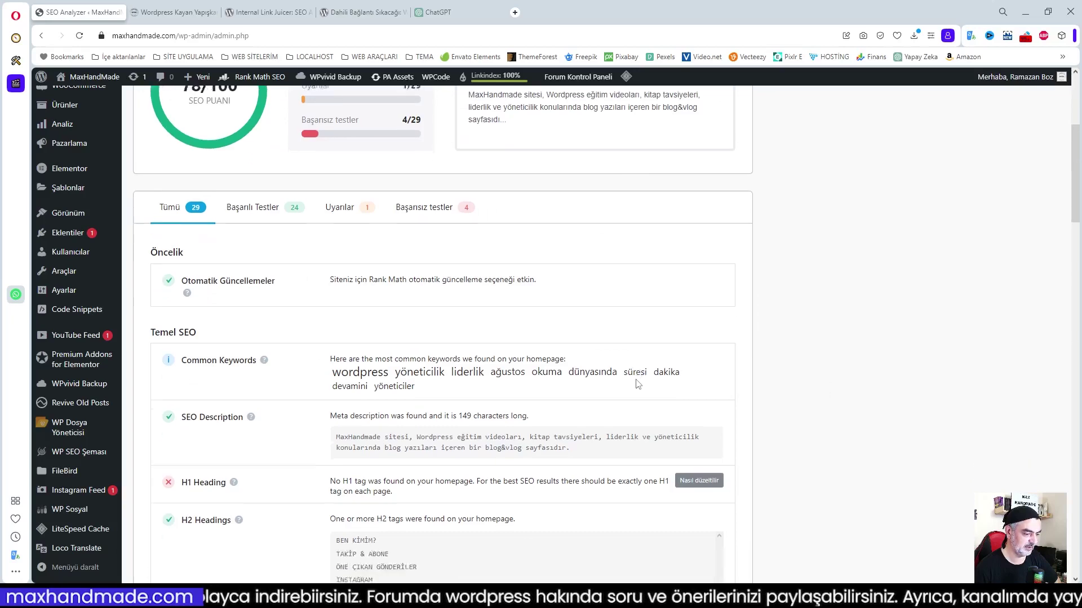
scroll(638, 384, "down", 2)
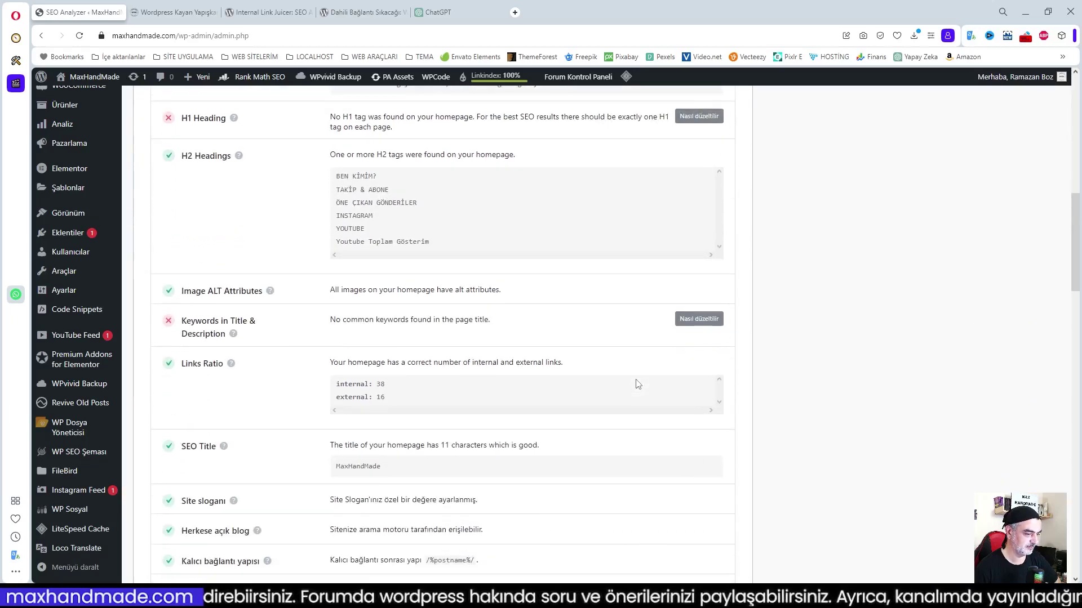
scroll(637, 385, "up", 8)
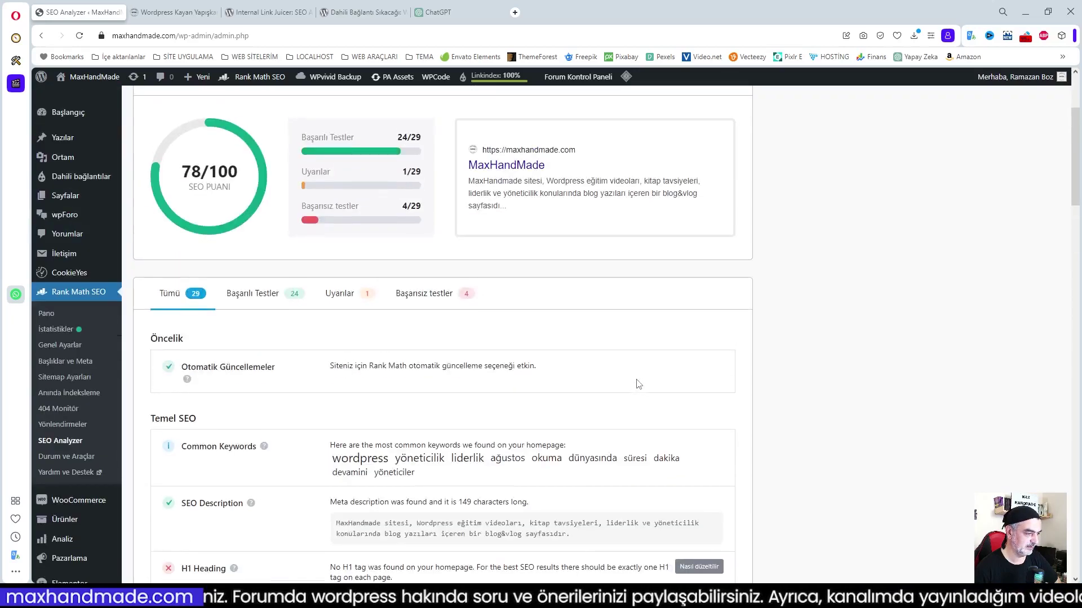
left_click(341, 297)
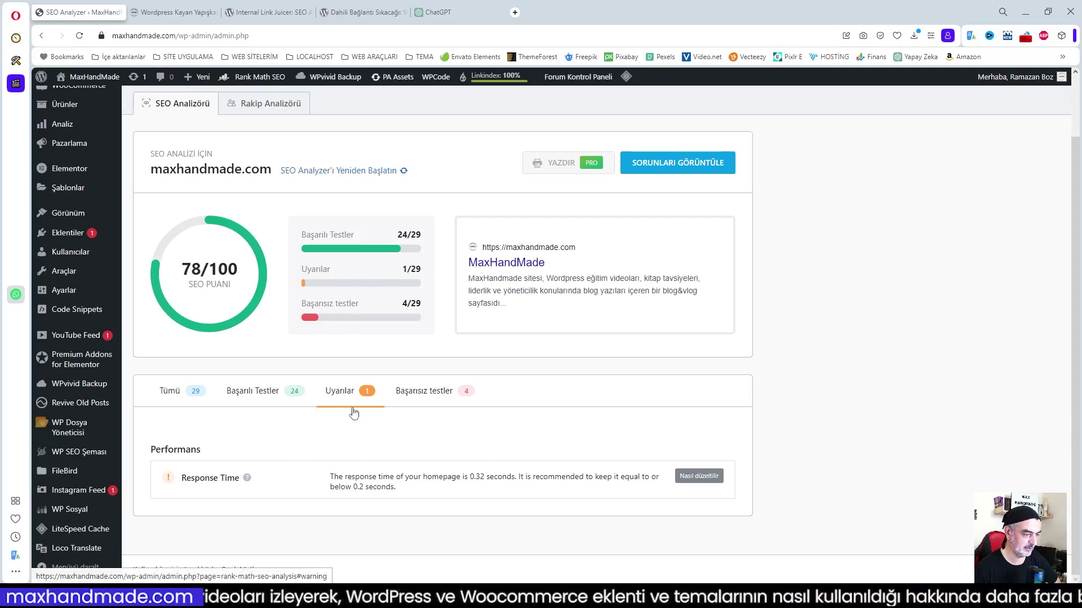
- Show all SEO tests again and read the basic SEO results through the focus keywords in post titles test
left_click(168, 396)
scroll(519, 439, "down", 7)
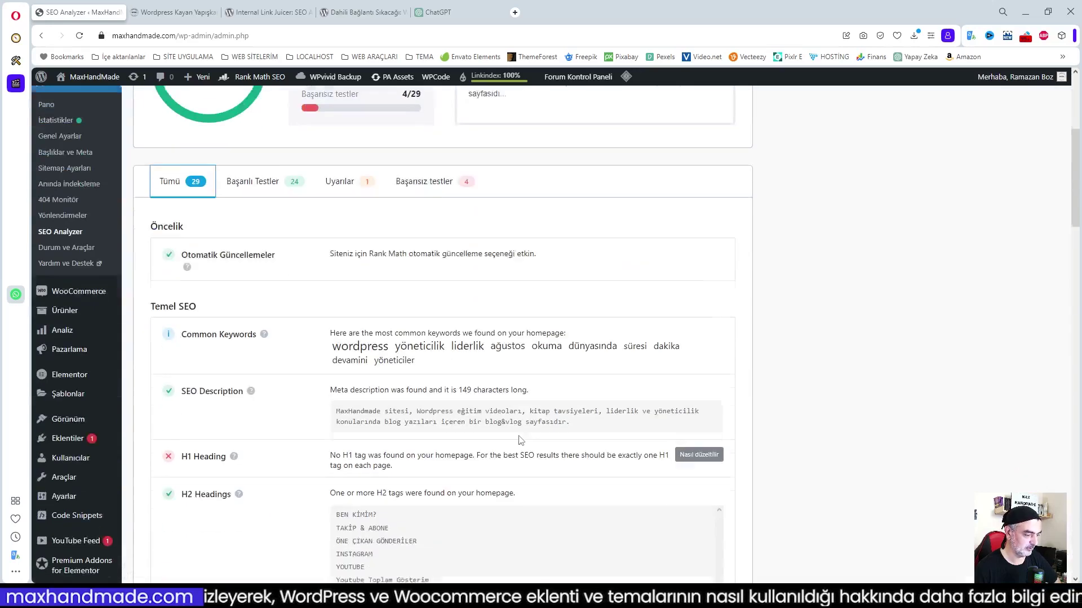
scroll(519, 437, "down", 3)
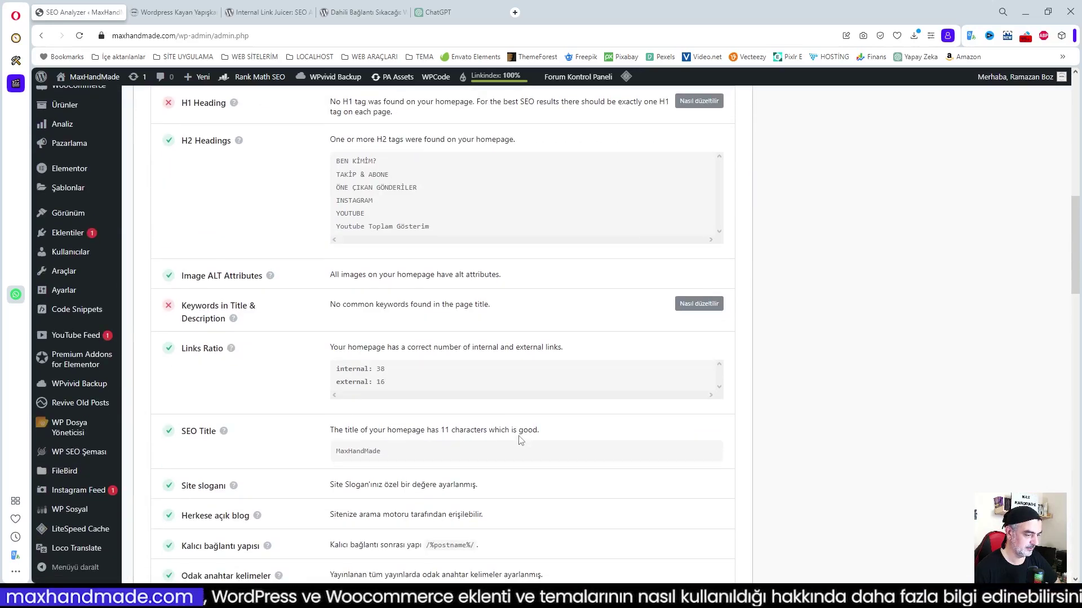
scroll(506, 389, "down", 4)
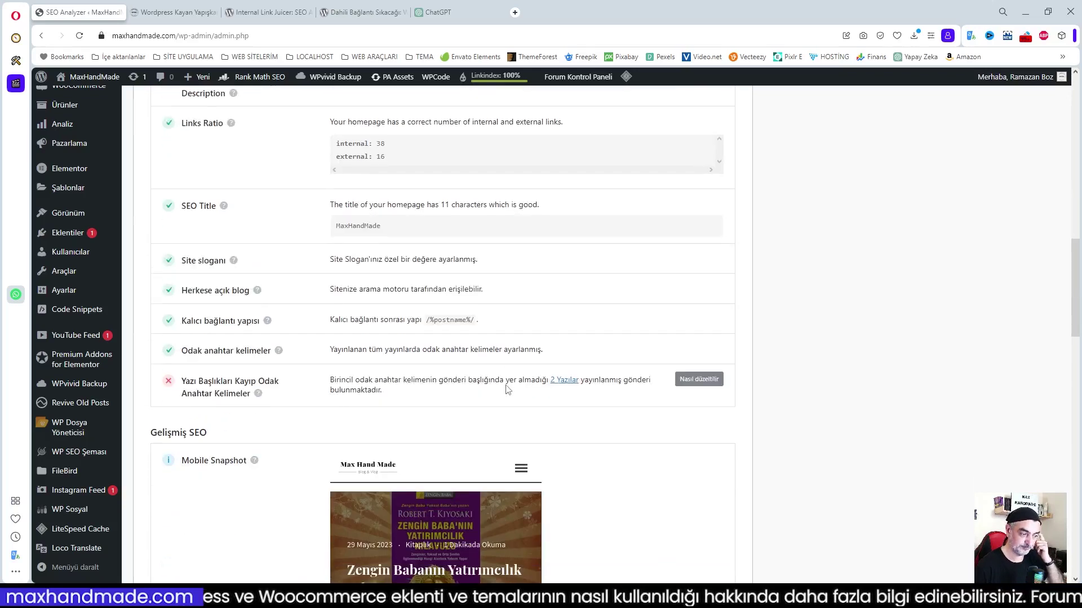
scroll(507, 389, "up", 10)
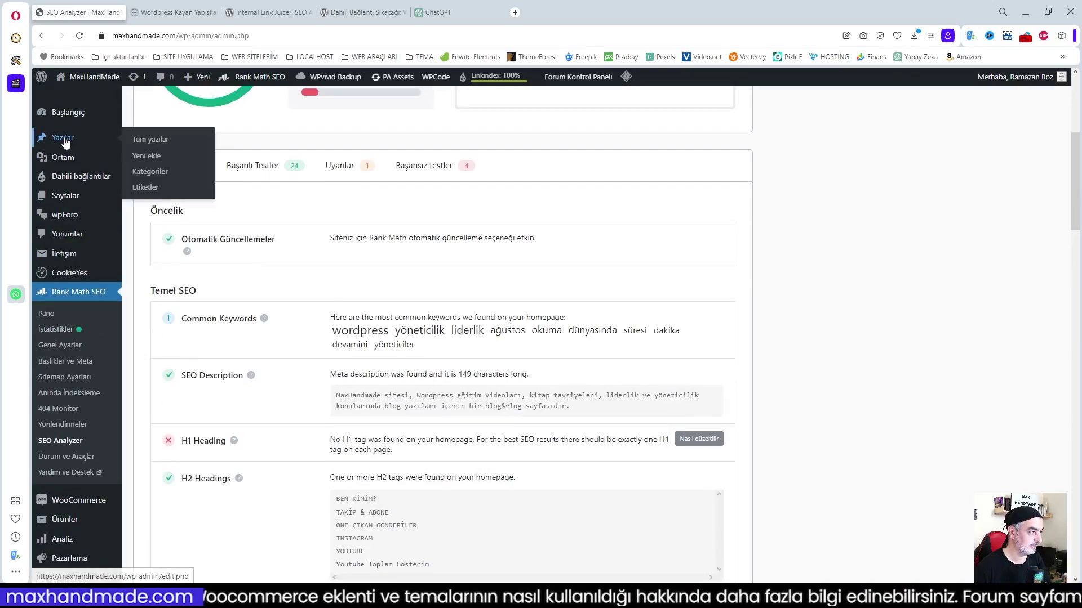
- Open the list of all posts and examine each post's internal, external and incoming link counts in the SEO details
left_click(65, 140)
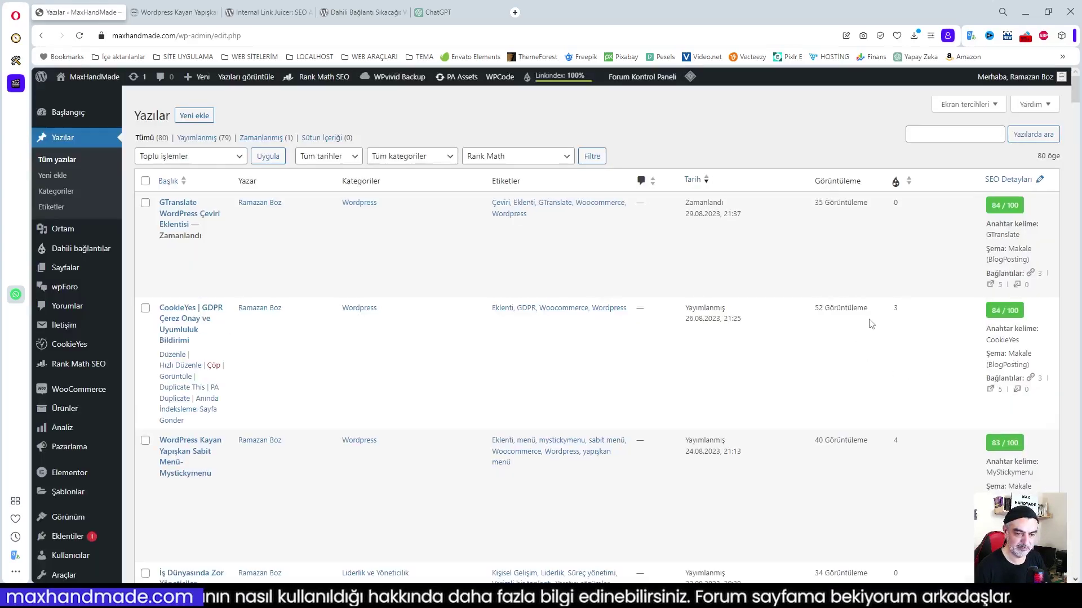
scroll(871, 323, "down", 1)
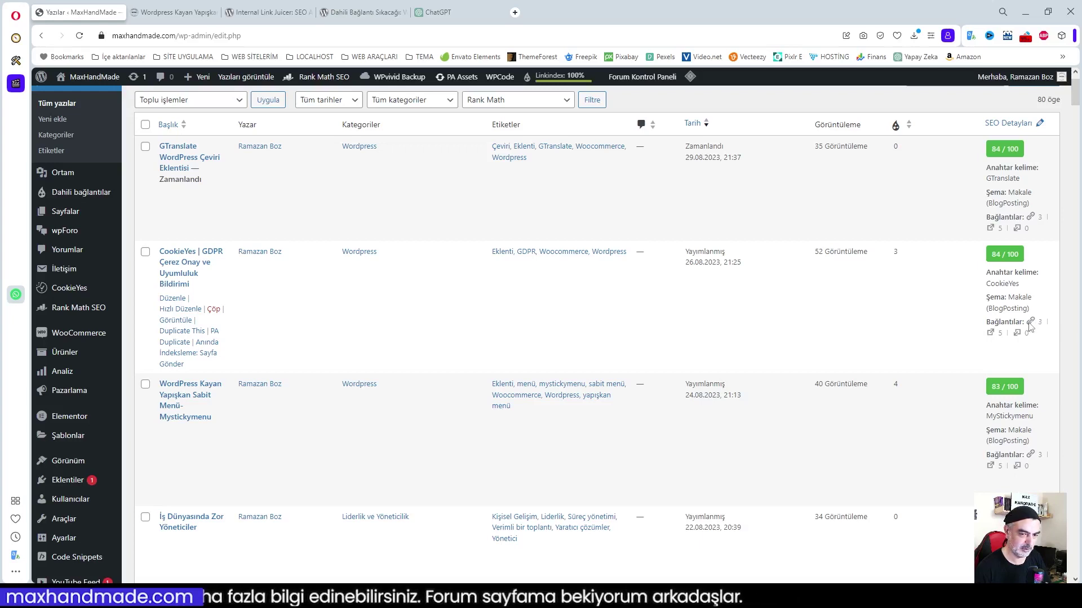
scroll(1029, 445, "down", 3)
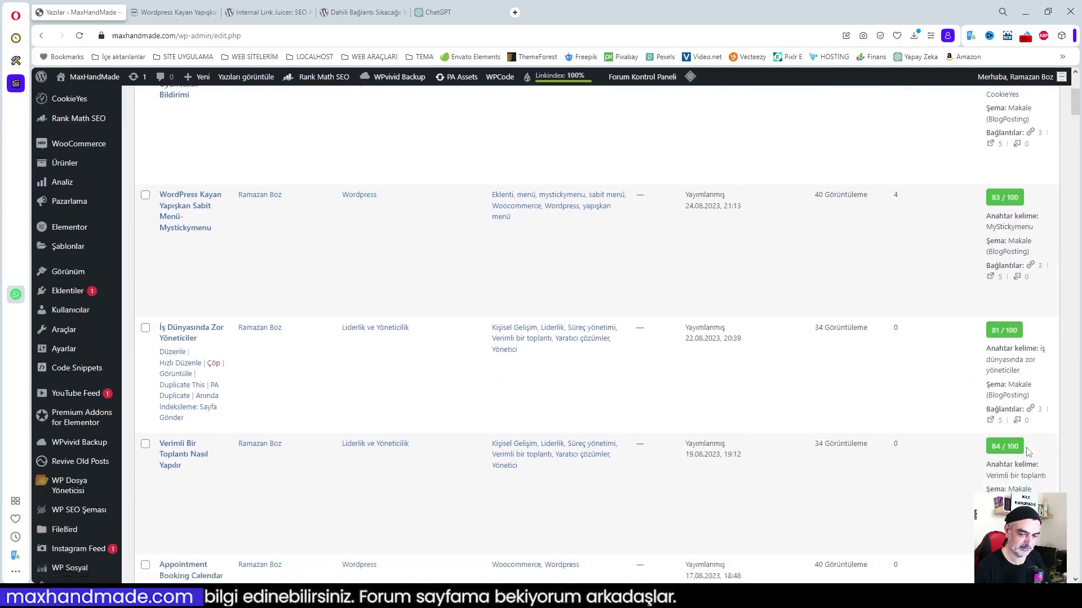
scroll(1028, 451, "down", 2)
scroll(1032, 447, "down", 2)
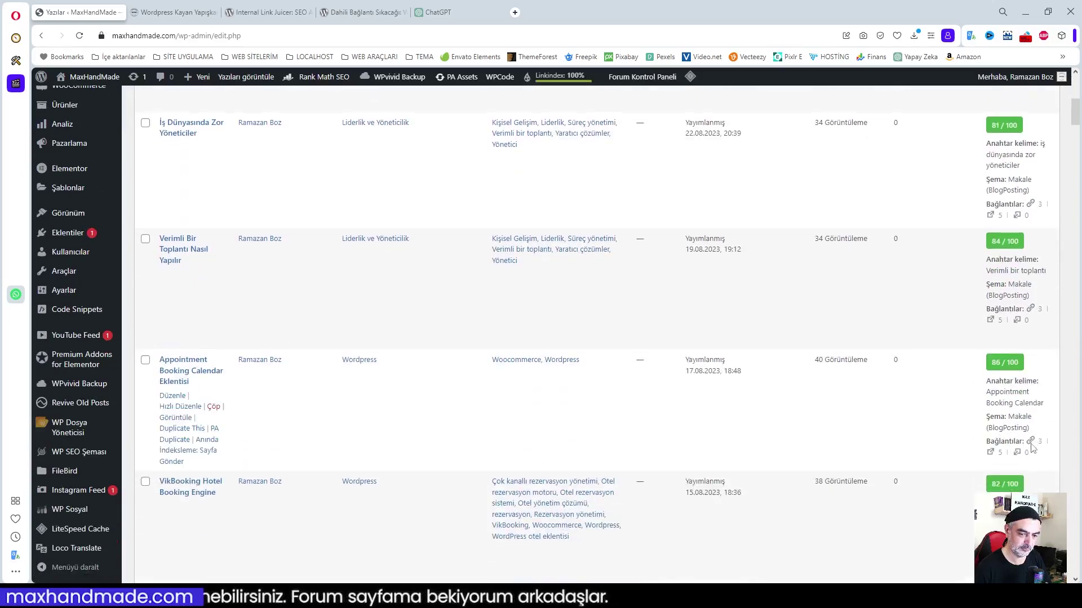
scroll(1032, 447, "down", 3)
scroll(1035, 485, "down", 3)
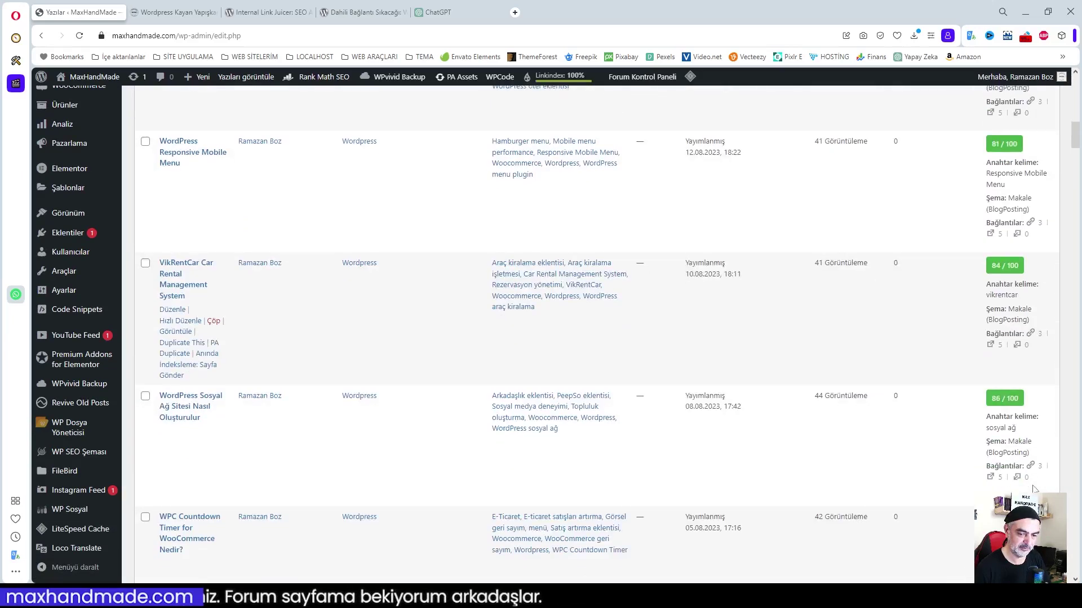
scroll(1035, 489, "down", 5)
scroll(1034, 489, "down", 2)
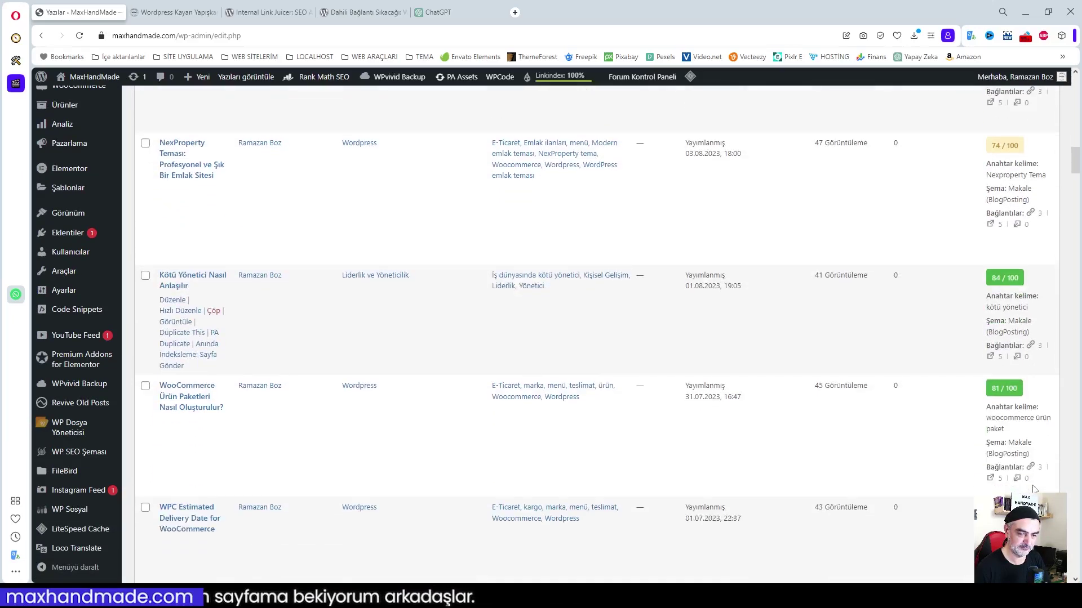
scroll(1034, 489, "down", 5)
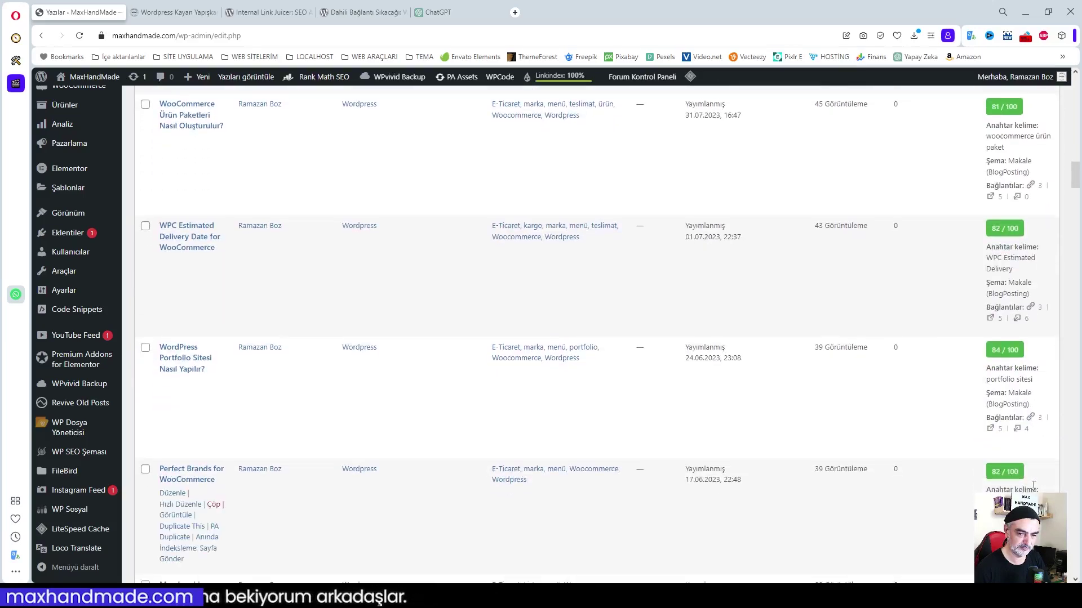